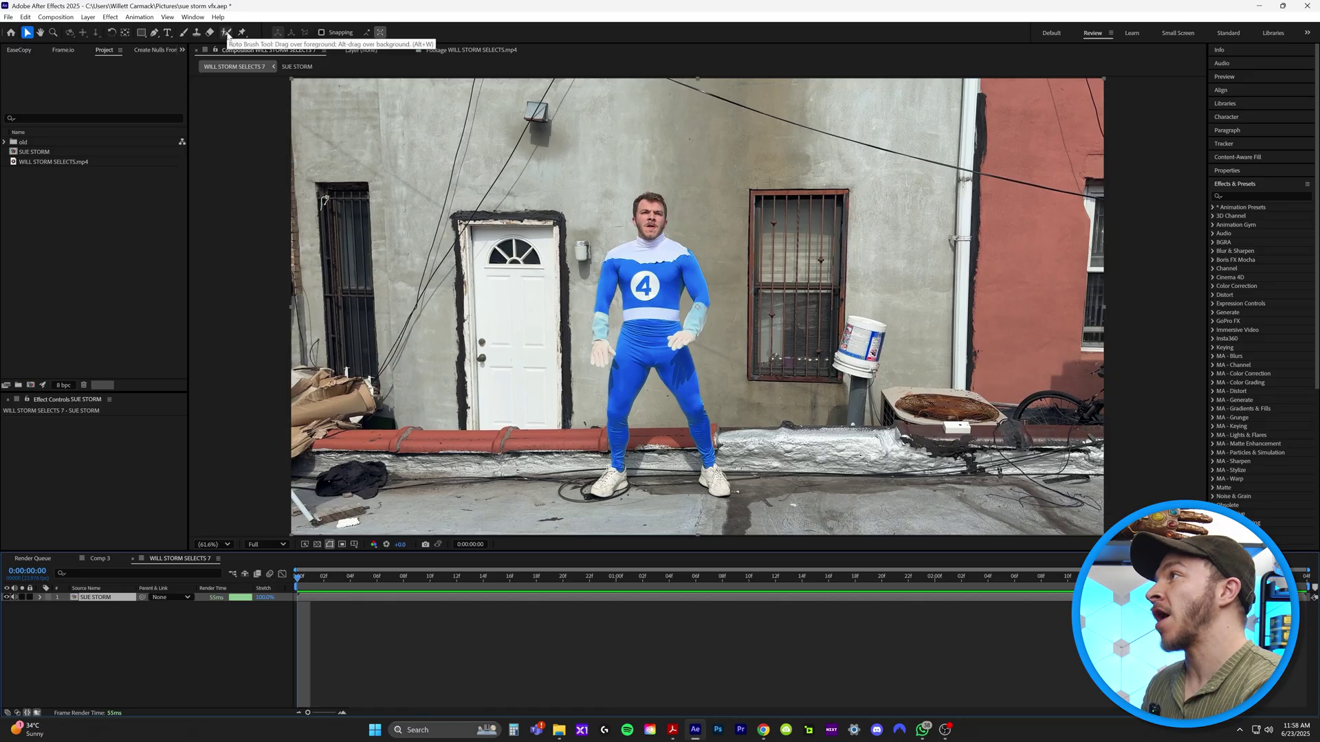
Isolate the man in the SUE STORM layer with the Roto Brush through the clip and freeze the result.
left_click(226, 33)
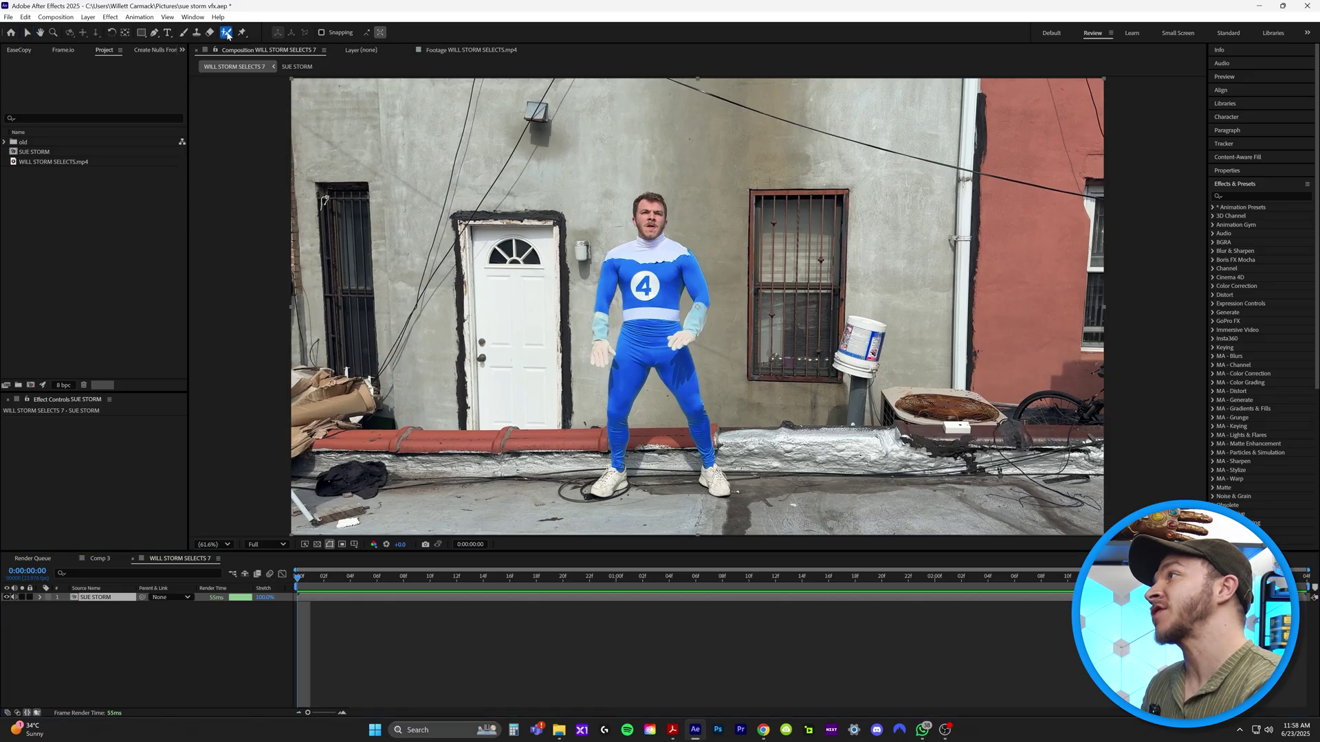
double_click(679, 251)
left_click_drag(649, 201, 640, 412)
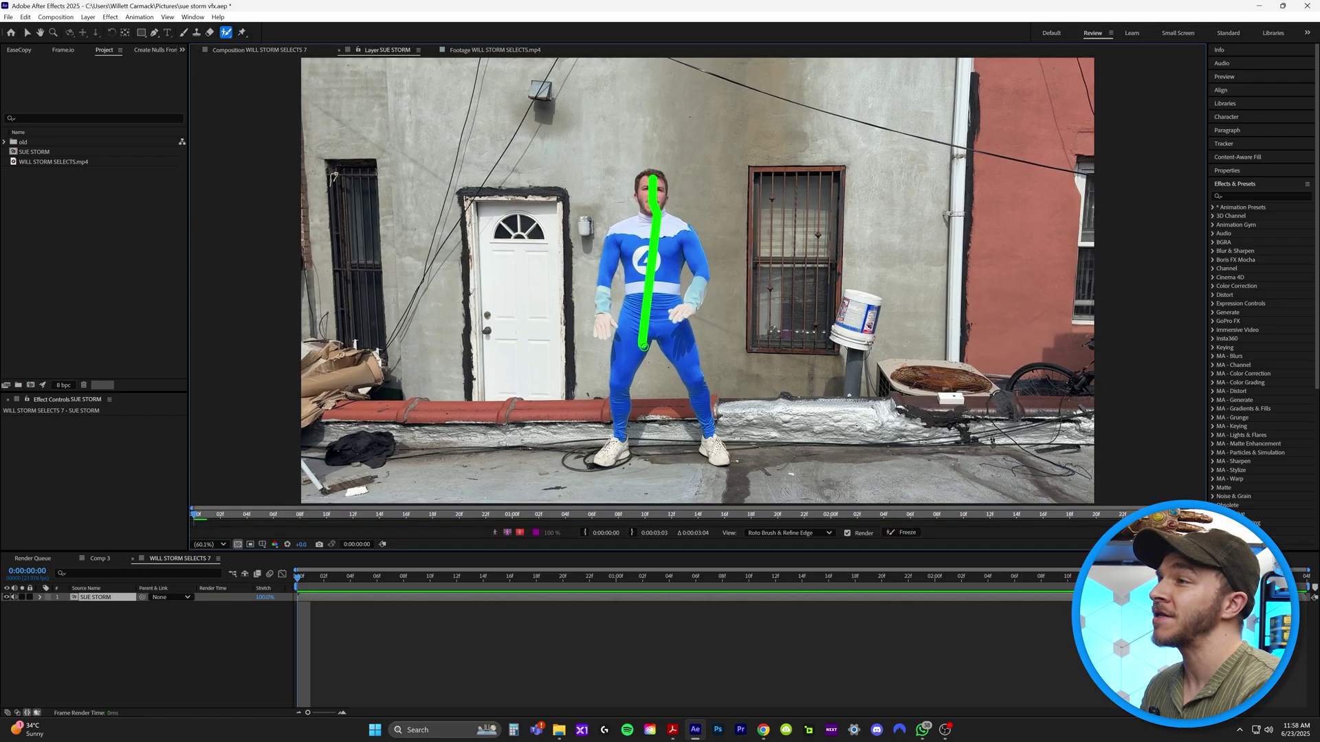
scroll(657, 216, "up", 3)
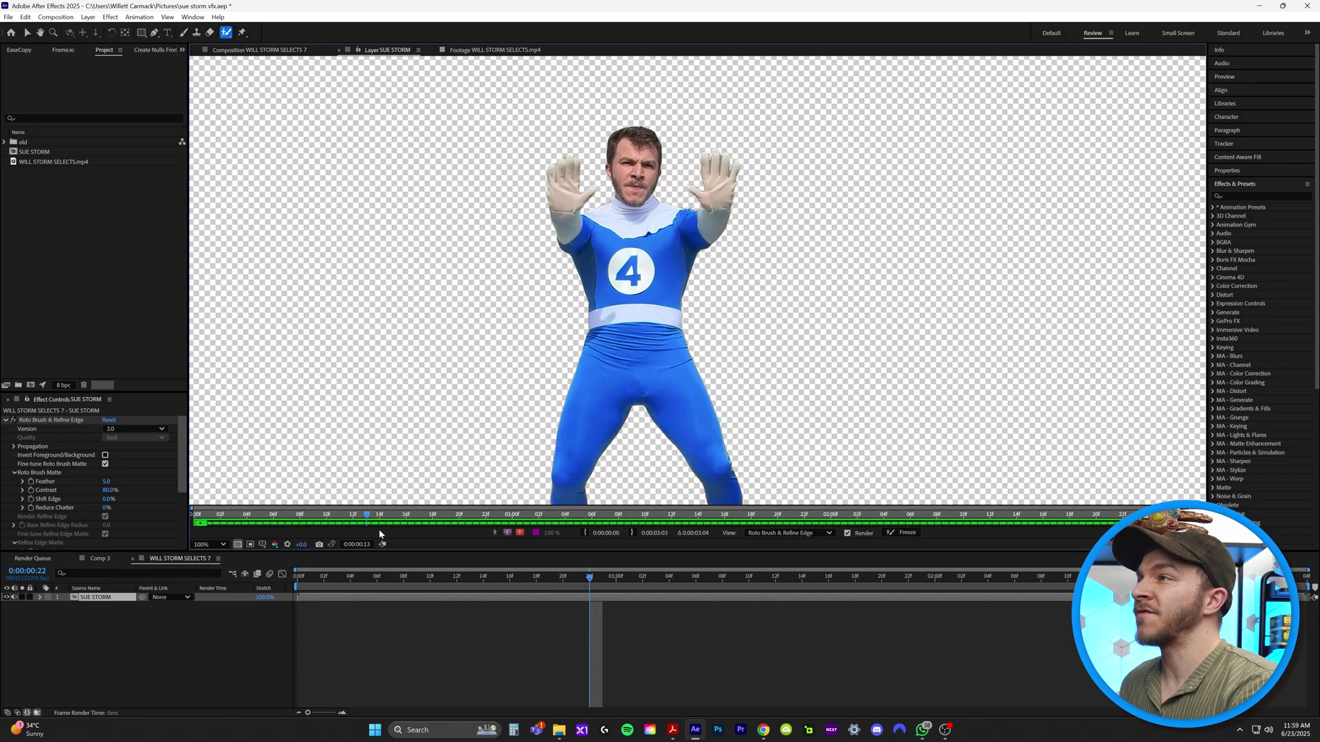
left_click_drag(380, 533, 725, 536)
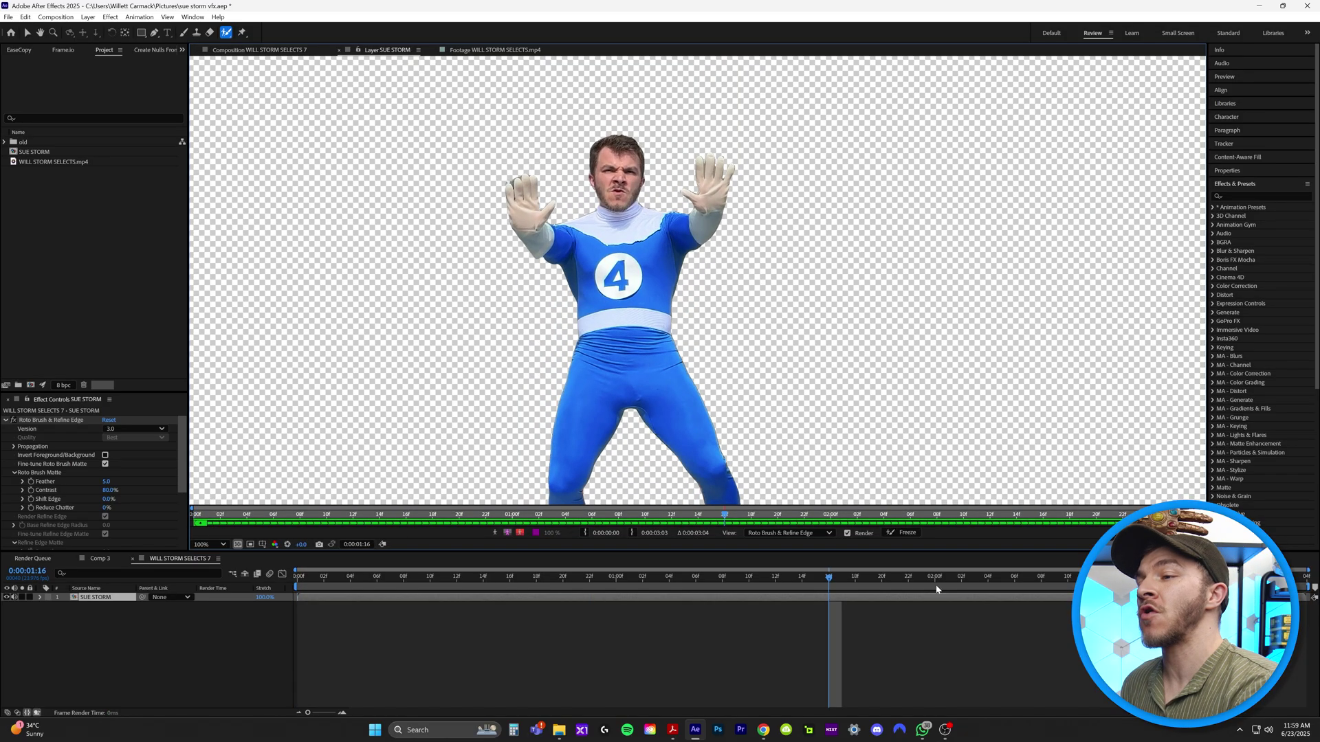
left_click(897, 534)
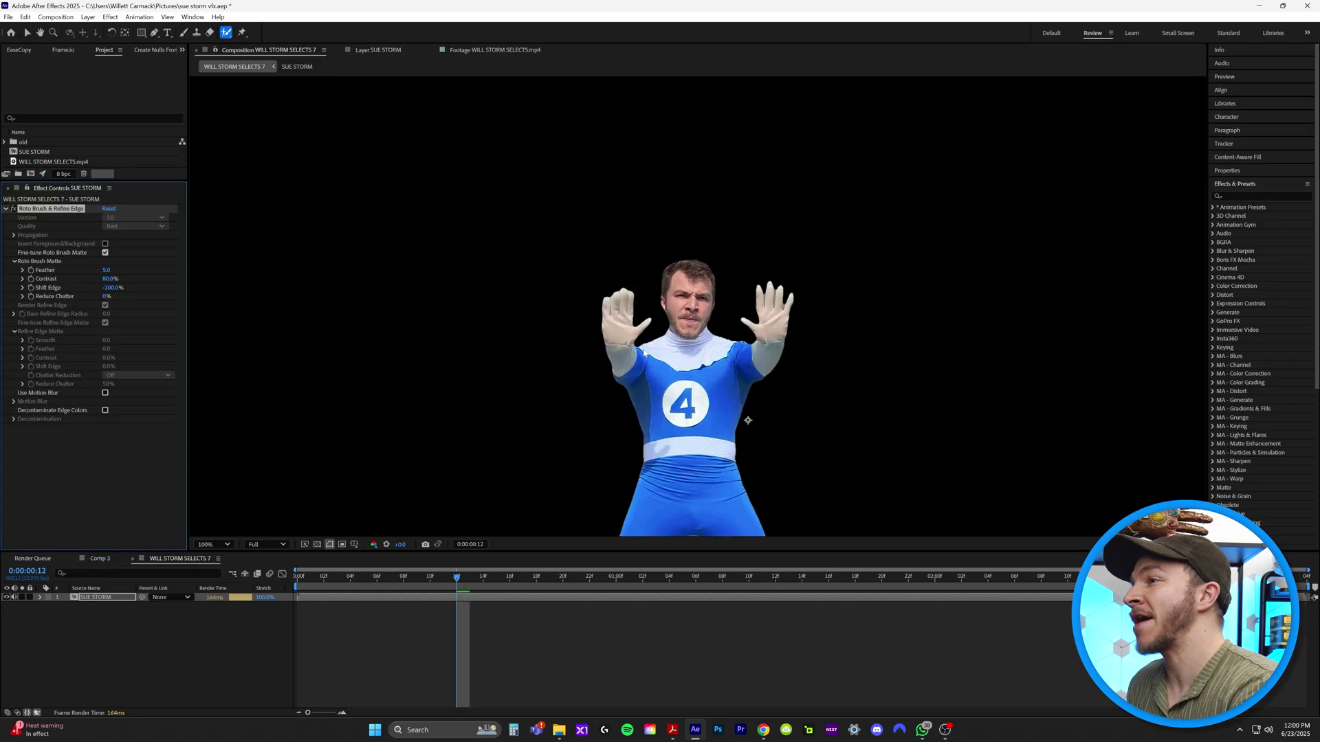
Duplicate the SUE STORM layer and remove the Roto Brush & Refine Edge effect from the lower copy.
left_click_drag(429, 580, 324, 580)
left_click(98, 597)
key("ctrl+d")
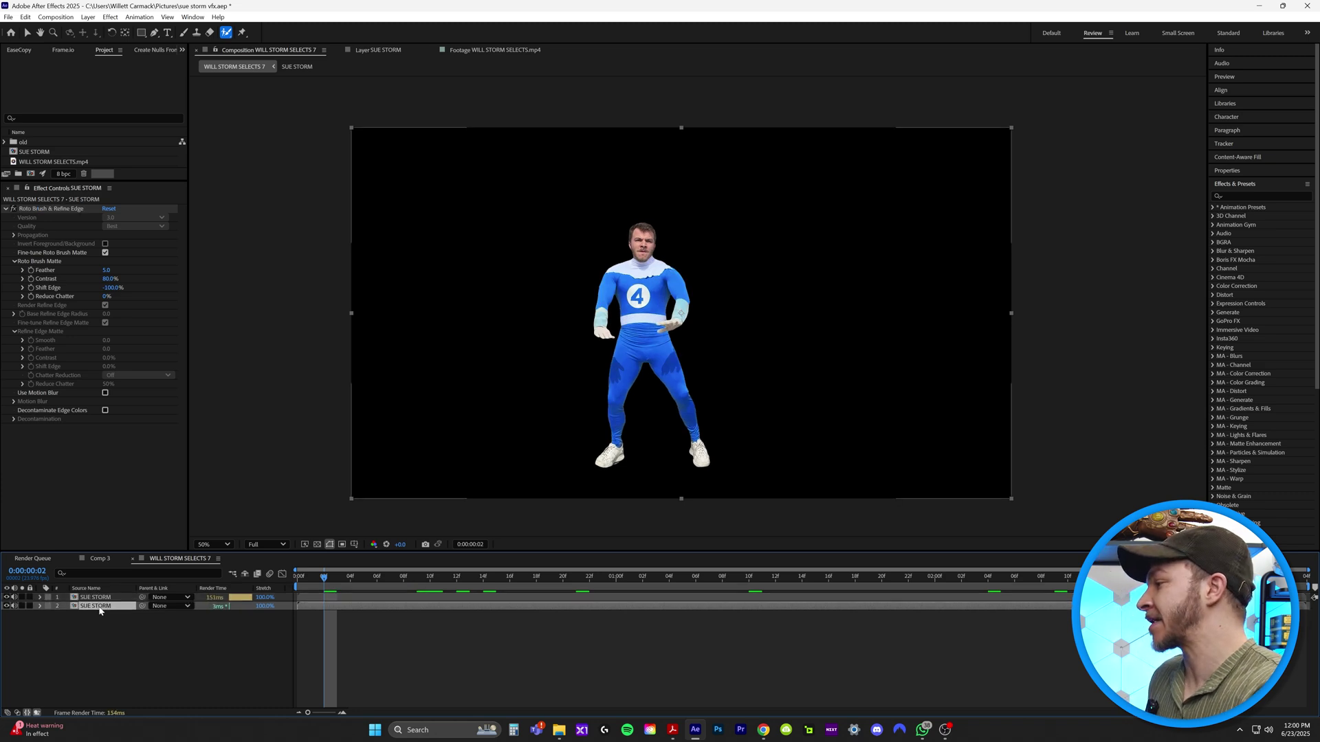
key("Return")
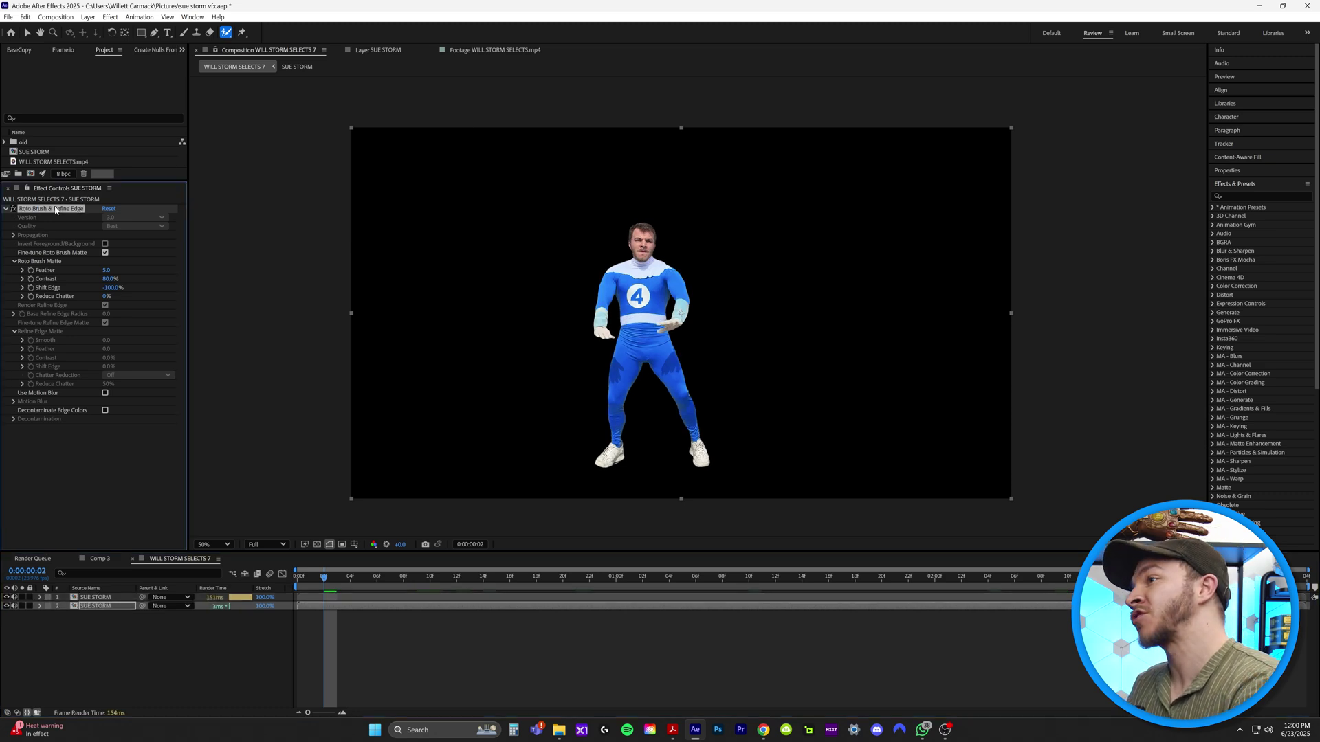
key("Delete")
Rename the upper SUE STORM layer as "sue mask".
left_click(109, 595)
right_click(108, 595)
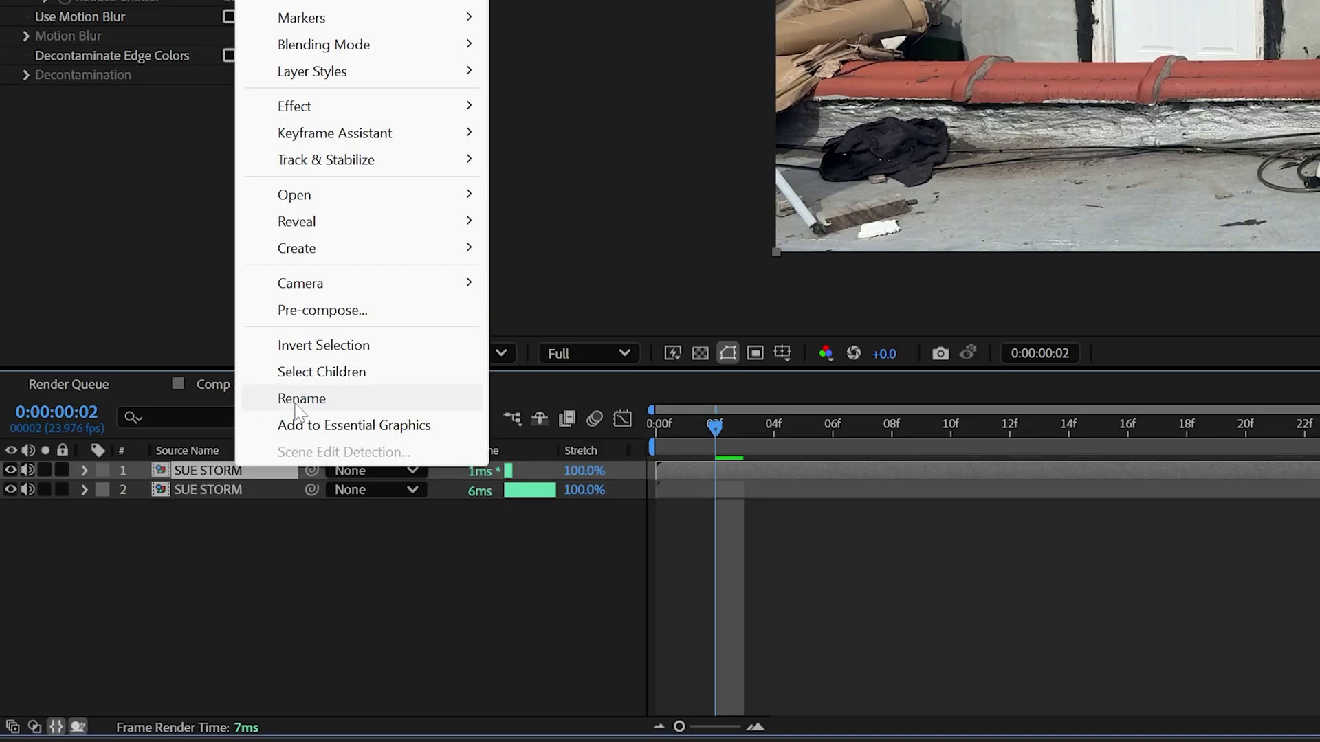
left_click(301, 398)
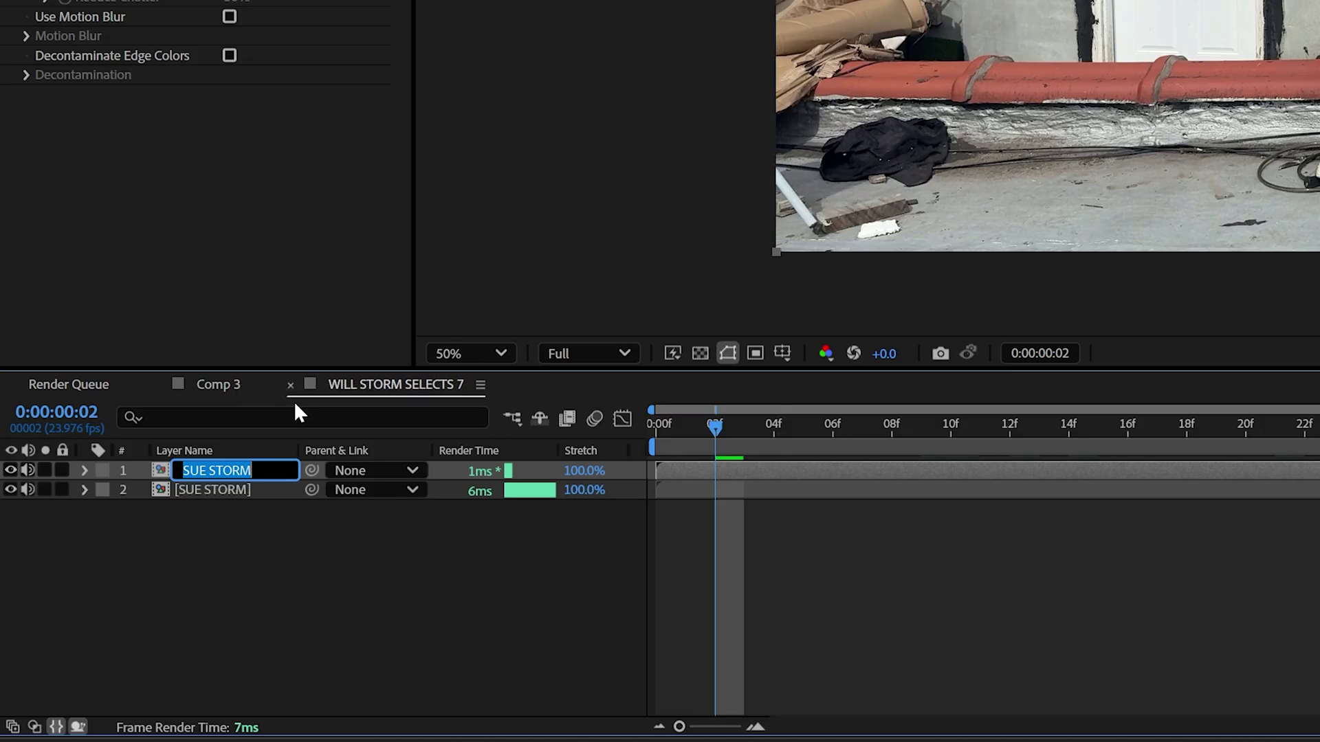
type("sue mask")
key("Return")
Find the Echo effect and apply it to the sue mask layer.
left_click(1231, 197)
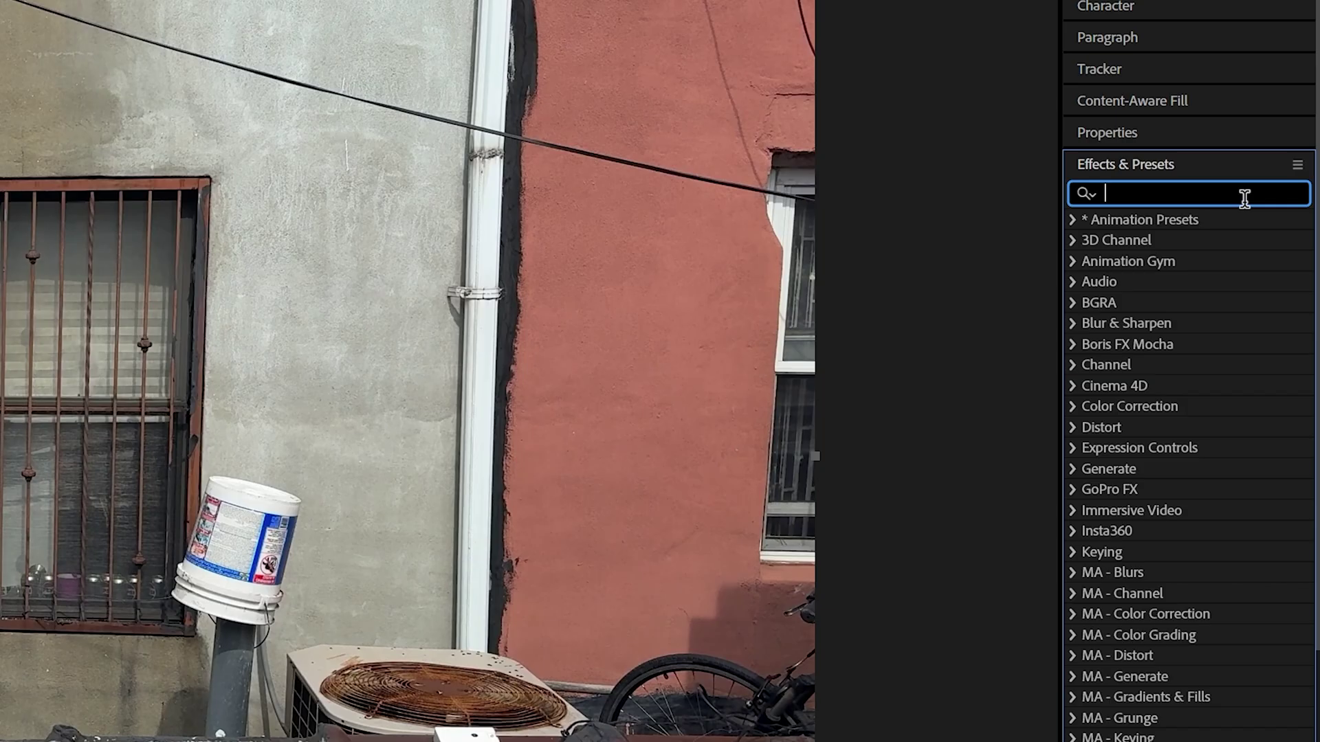
type("echo")
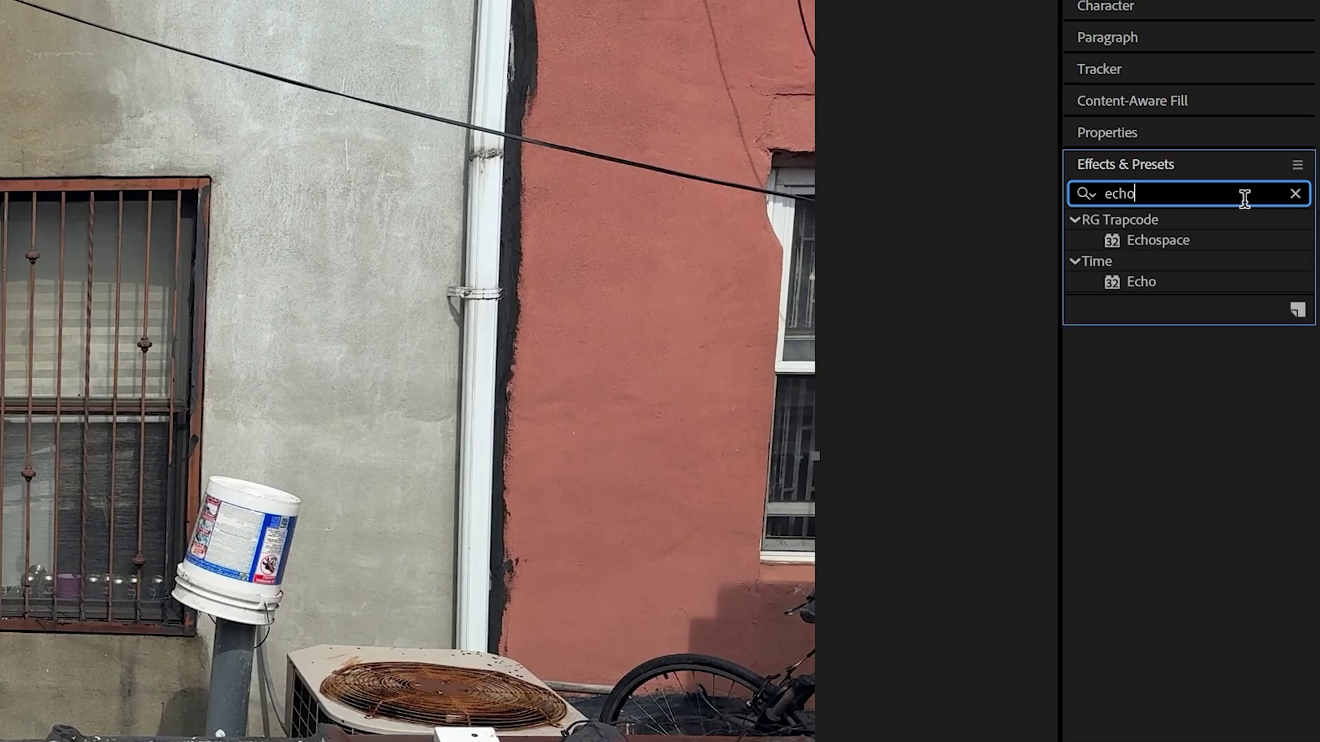
left_click_drag(1154, 279, 368, 599)
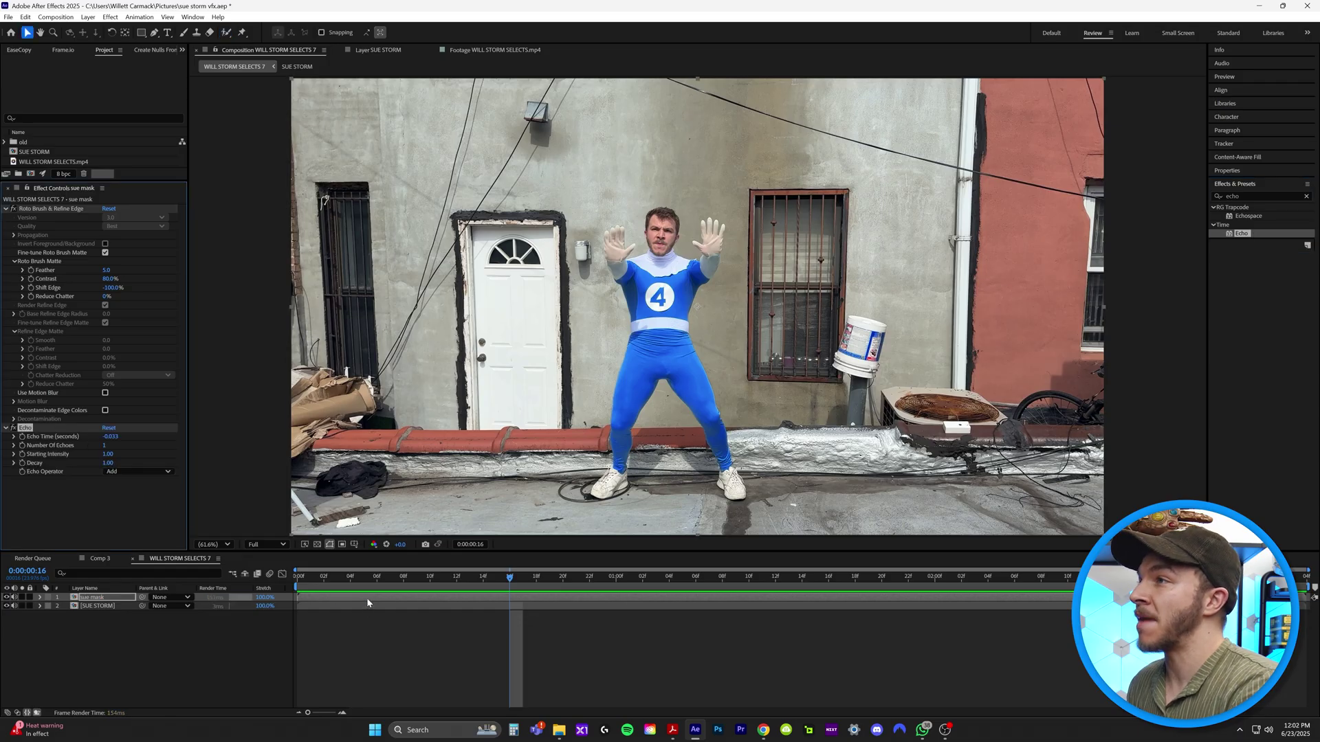
Solo the sue mask layer and set its Echo effect to 3 echoes, 0.35 decay and the Maximum operator.
left_click(22, 597)
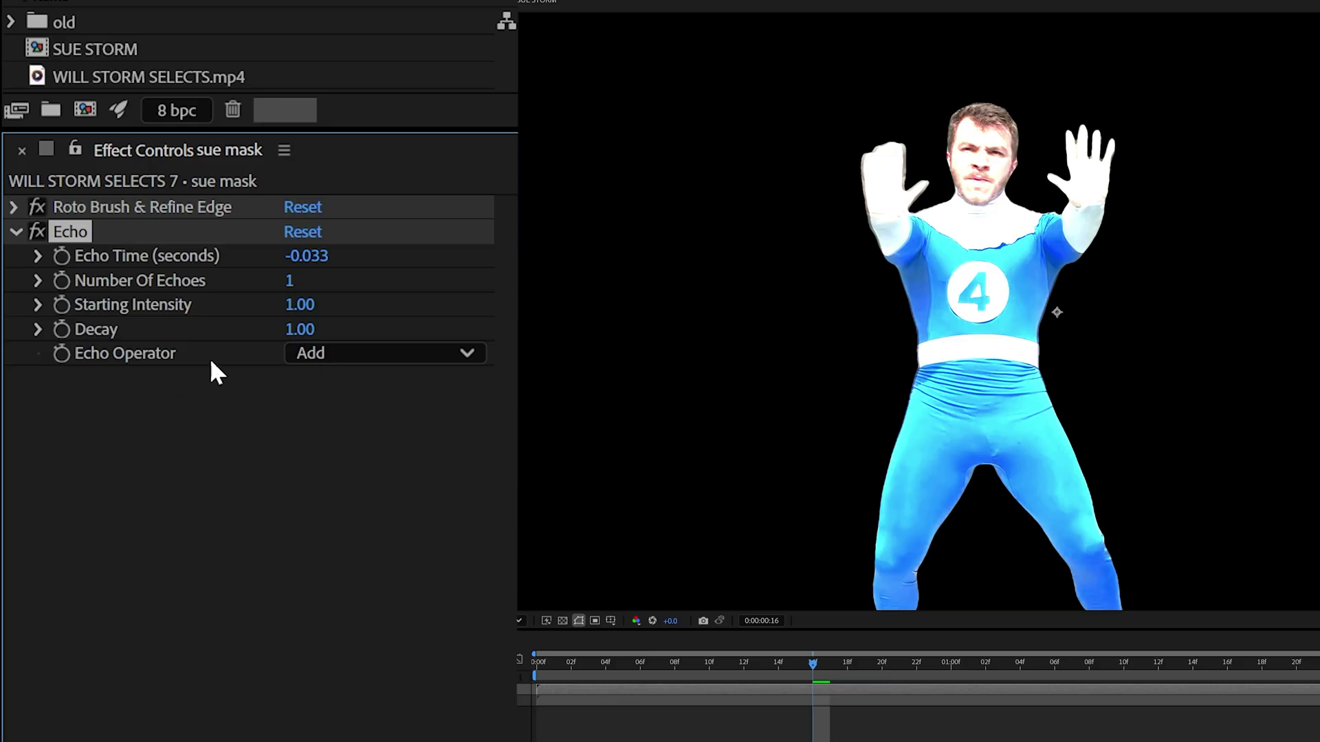
left_click(311, 354)
left_click(375, 419)
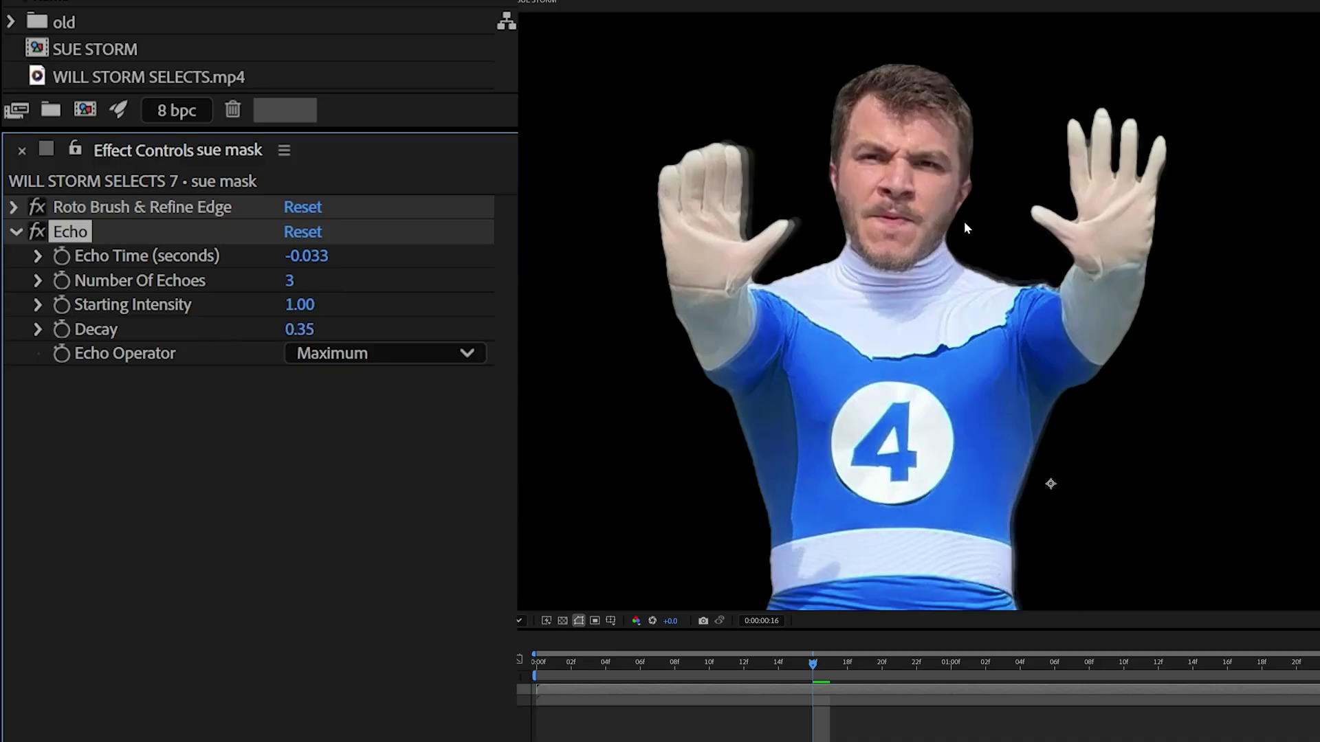
Add the expression wiggle(5,.3) to the Echo Time of the sue mask layer.
left_click(62, 258, "alt")
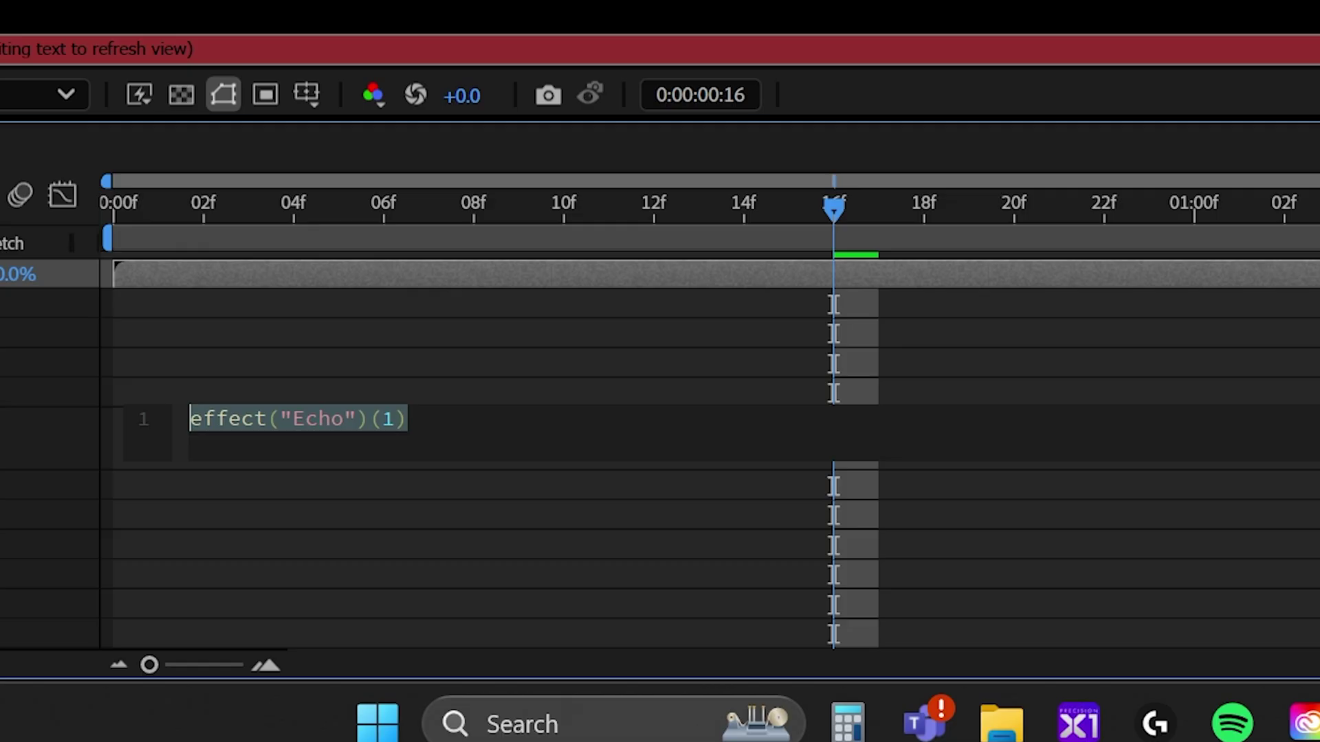
type("wiggle(5,.4")
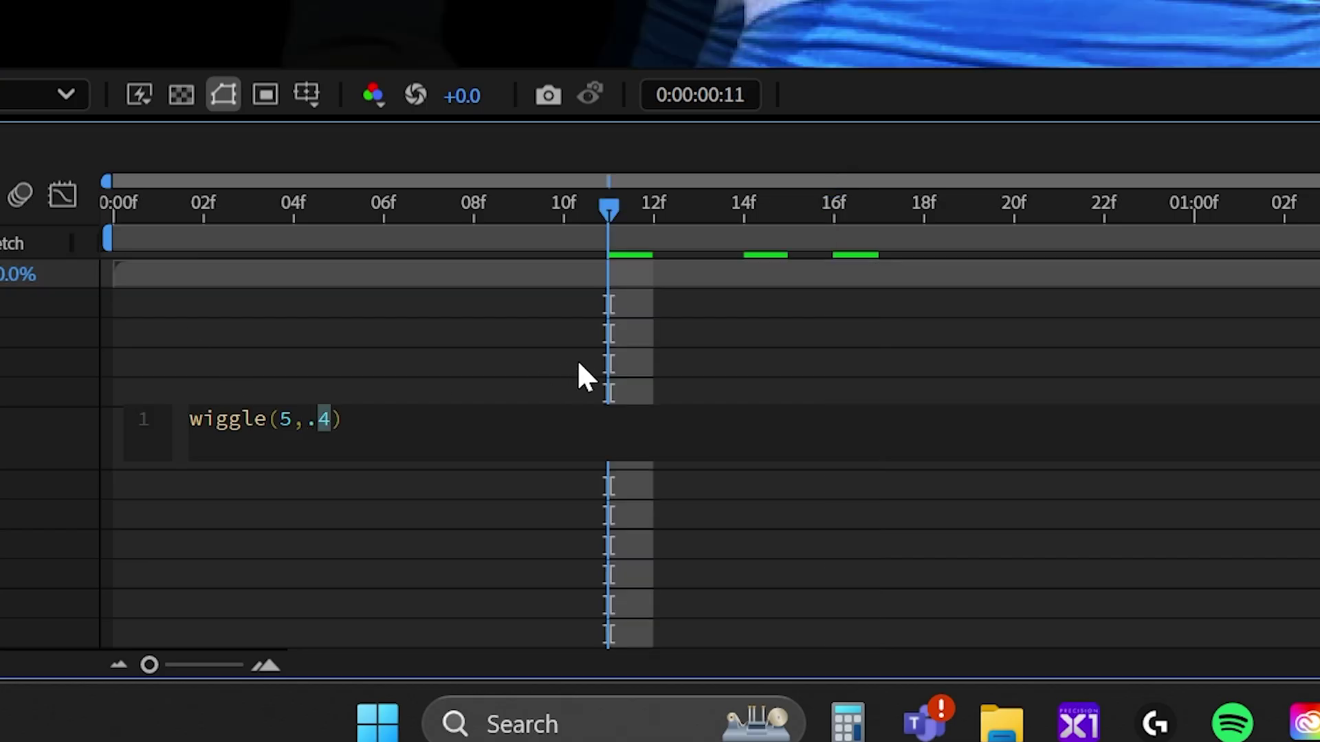
type("3")
left_click(619, 375)
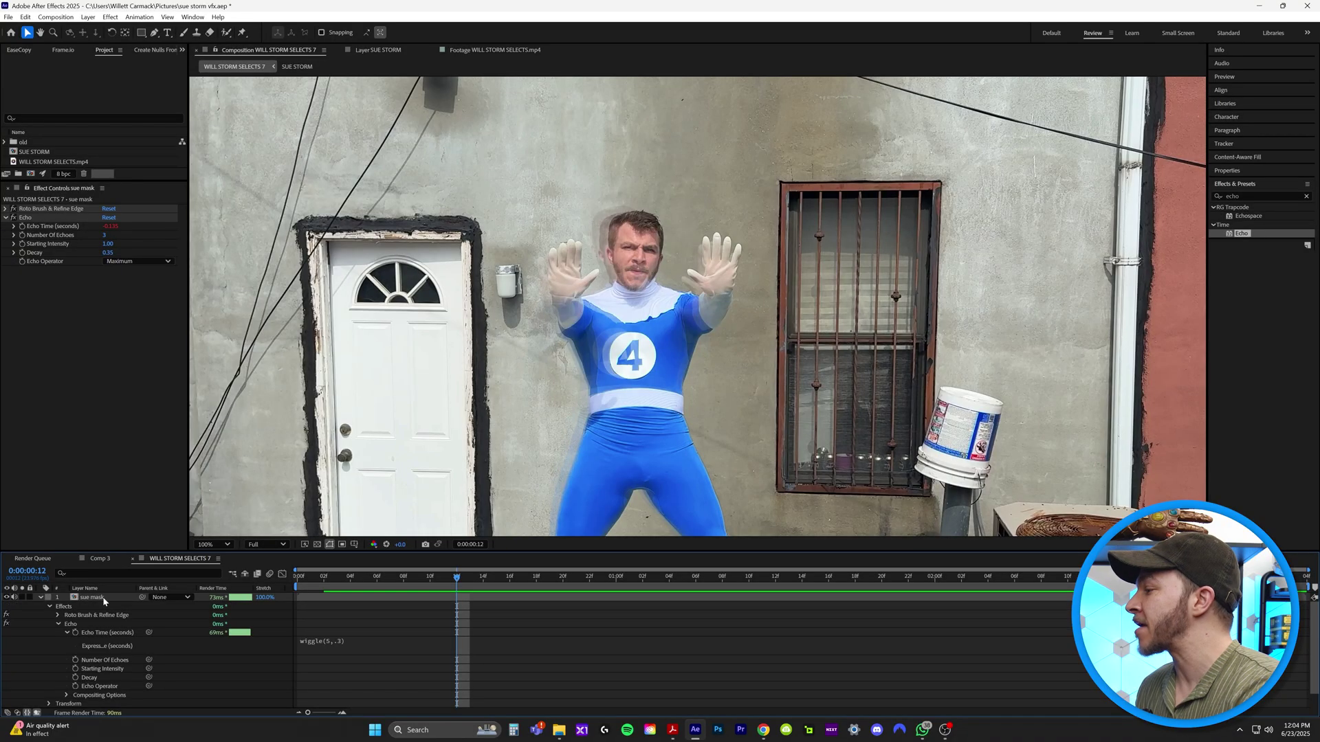
Convert the Echo Time expression on sue mask to keyframes, check the motion along the timeline and collapse the layer.
left_click(341, 646)
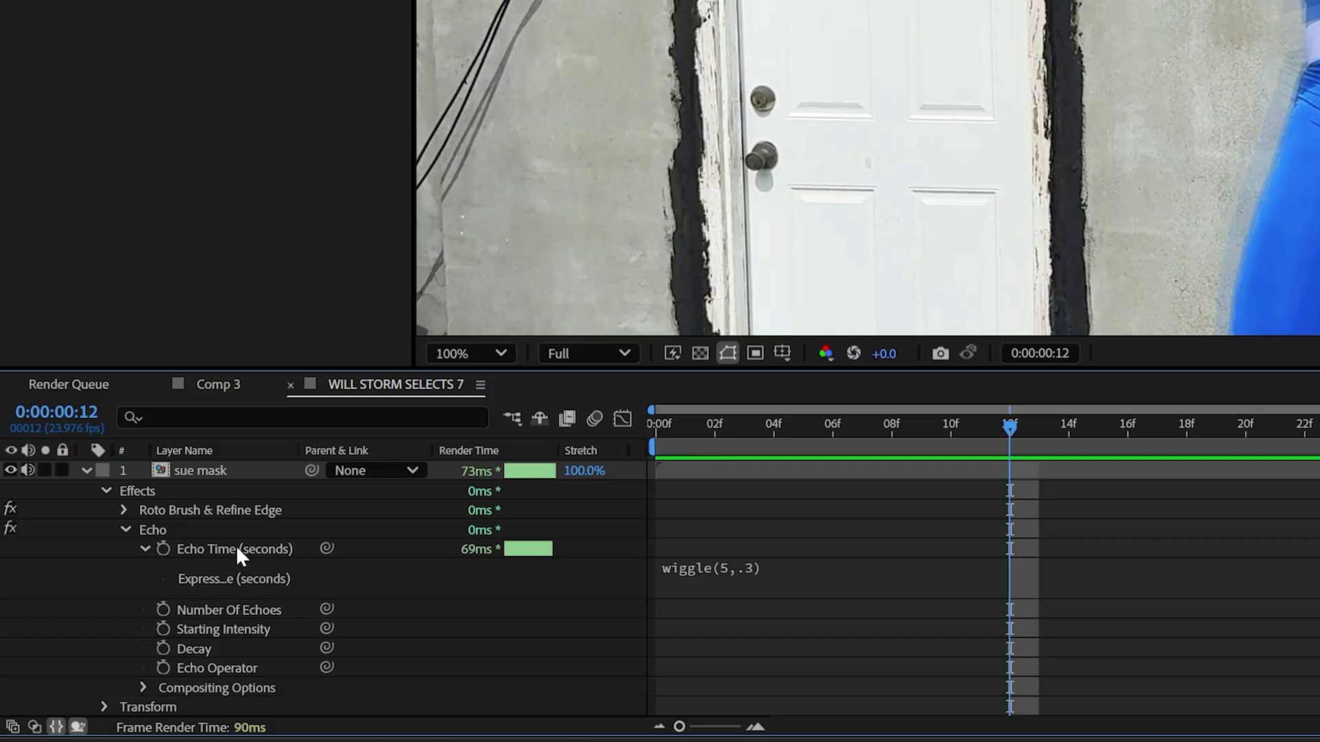
right_click(112, 632)
mouse_move(343, 508)
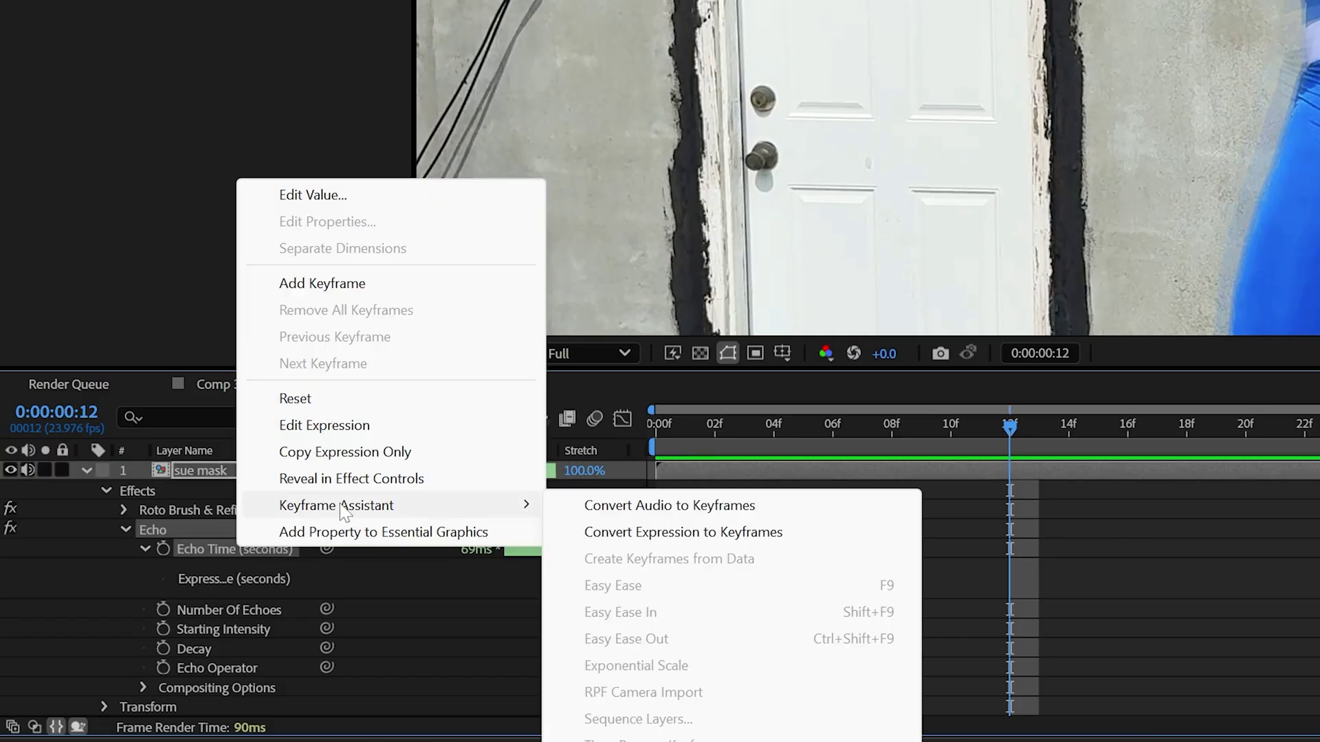
left_click(673, 532)
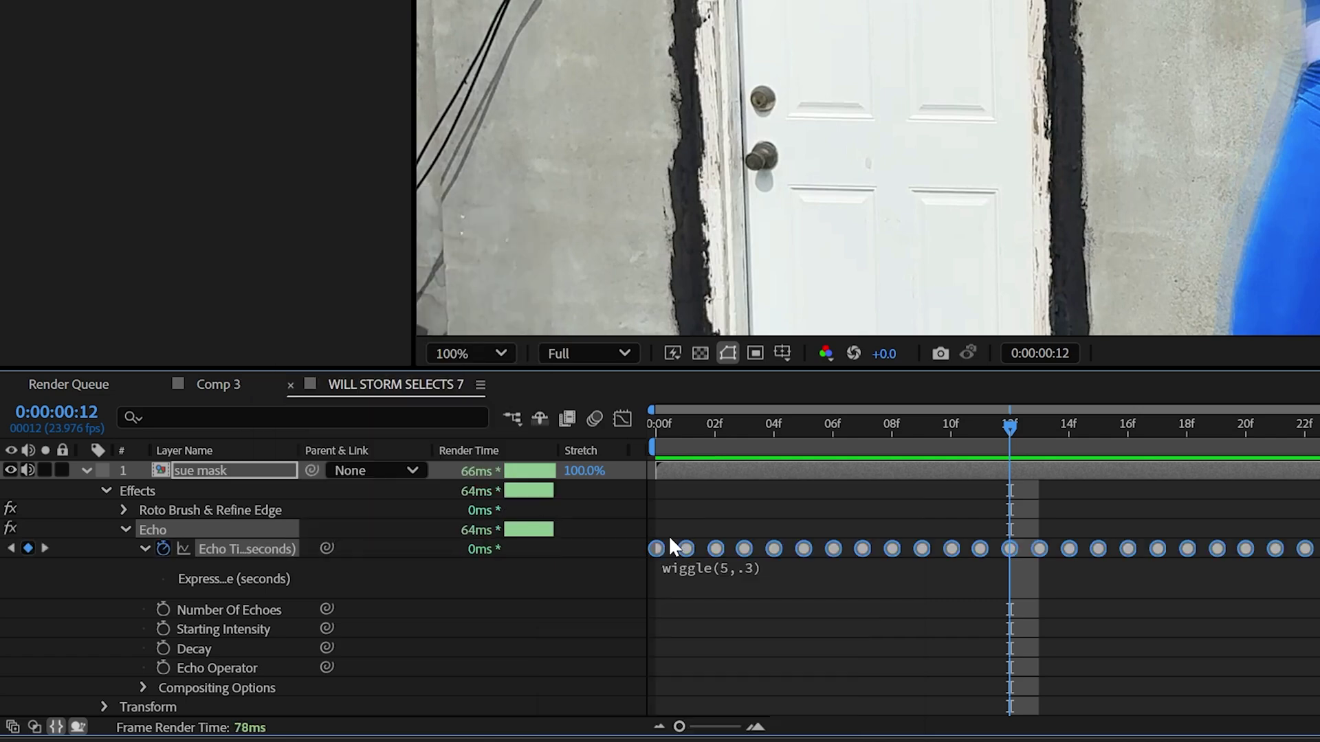
left_click_drag(1000, 440, 1227, 475)
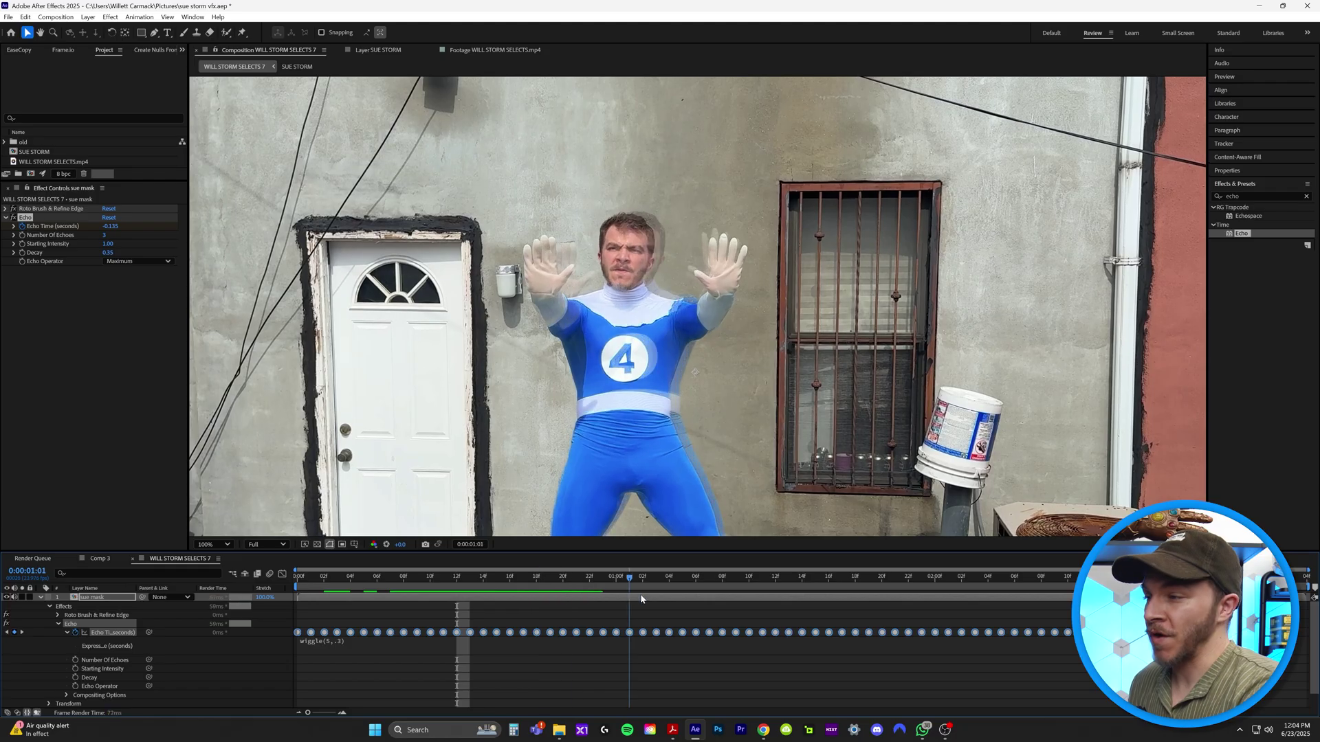
left_click_drag(641, 599, 642, 599)
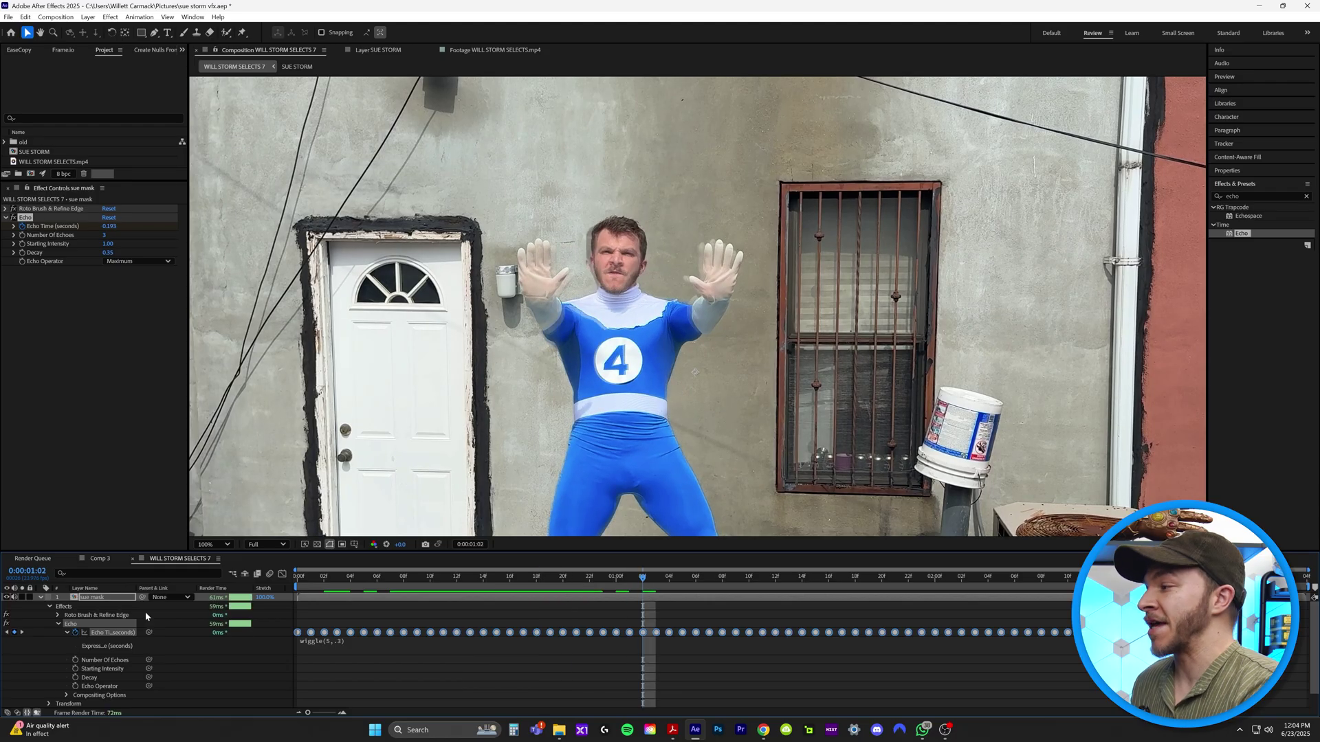
left_click(40, 598)
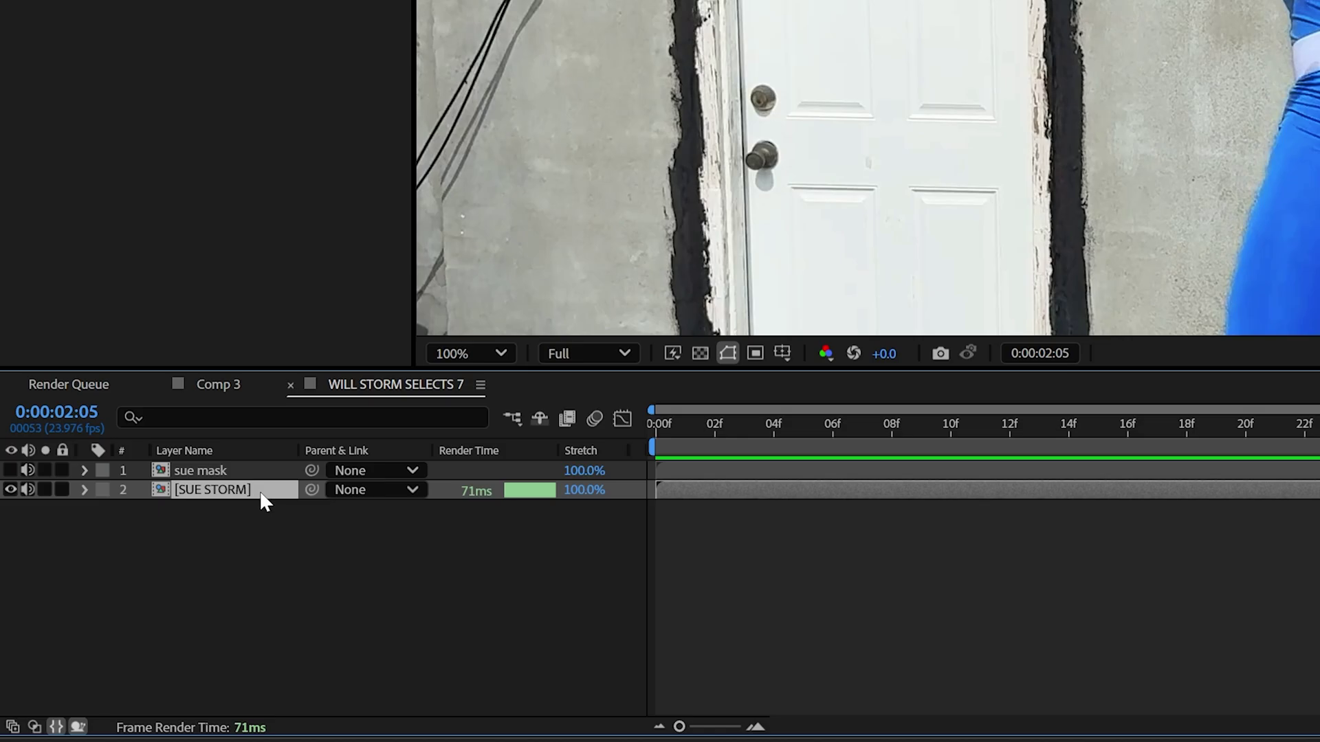
Duplicate the SUE STORM background layer, solo the copy and rename it "RGB 1".
key("ctrl+d")
left_click(45, 489)
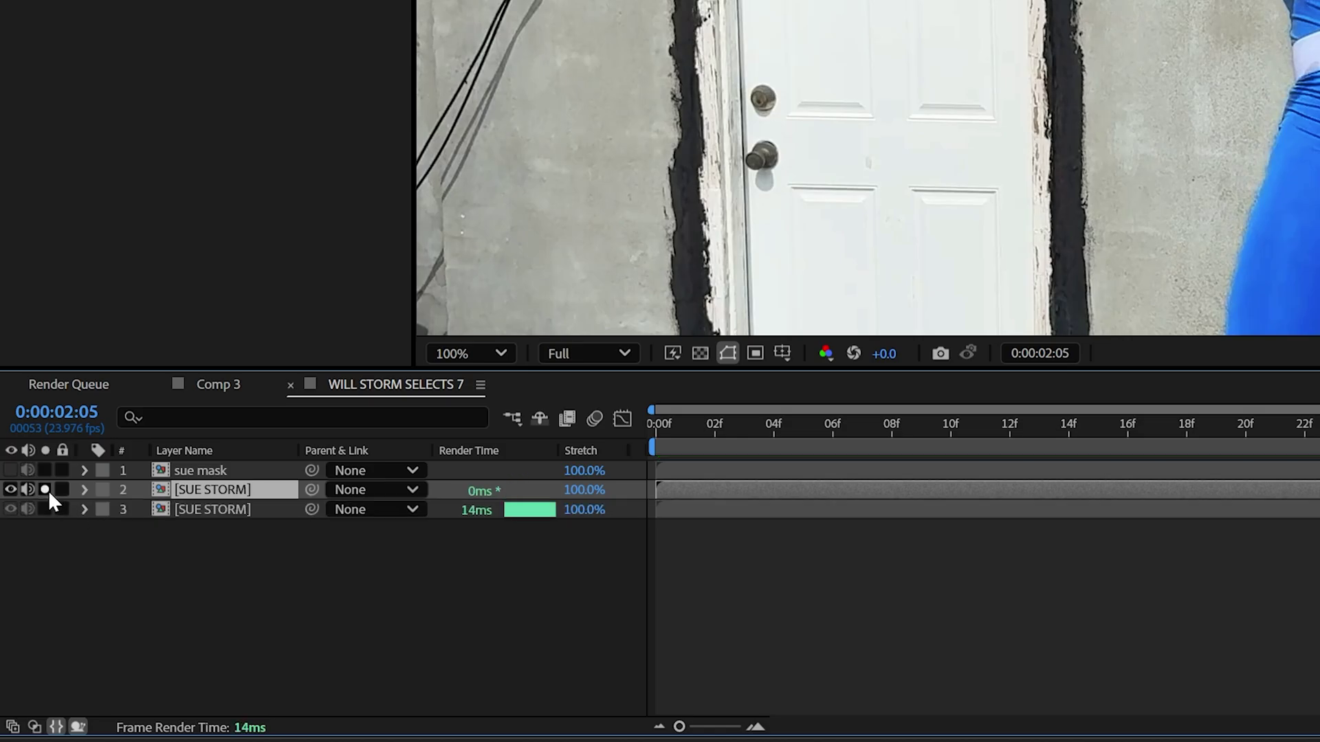
right_click(241, 489)
left_click(307, 421)
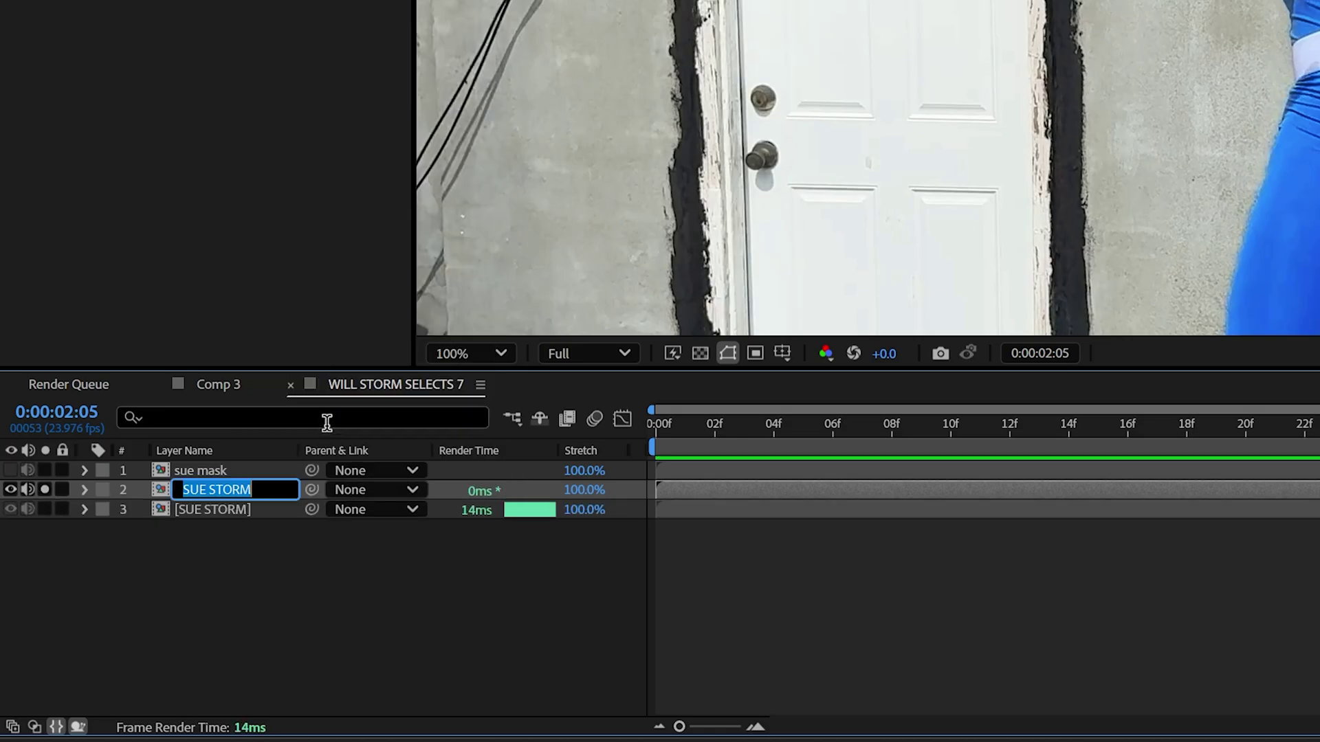
key("Return")
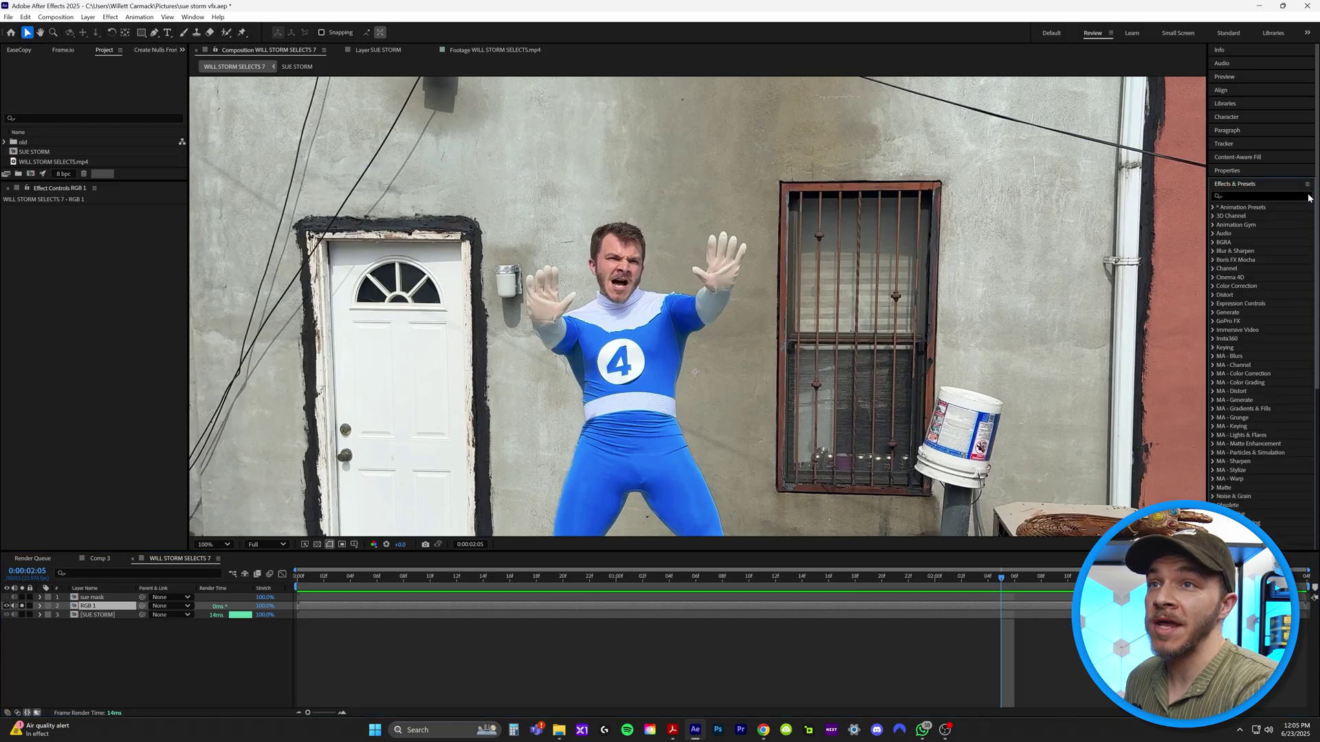
Search the effects for "shift" and apply Shift Channels to the RGB 1 layer.
left_click(1309, 198)
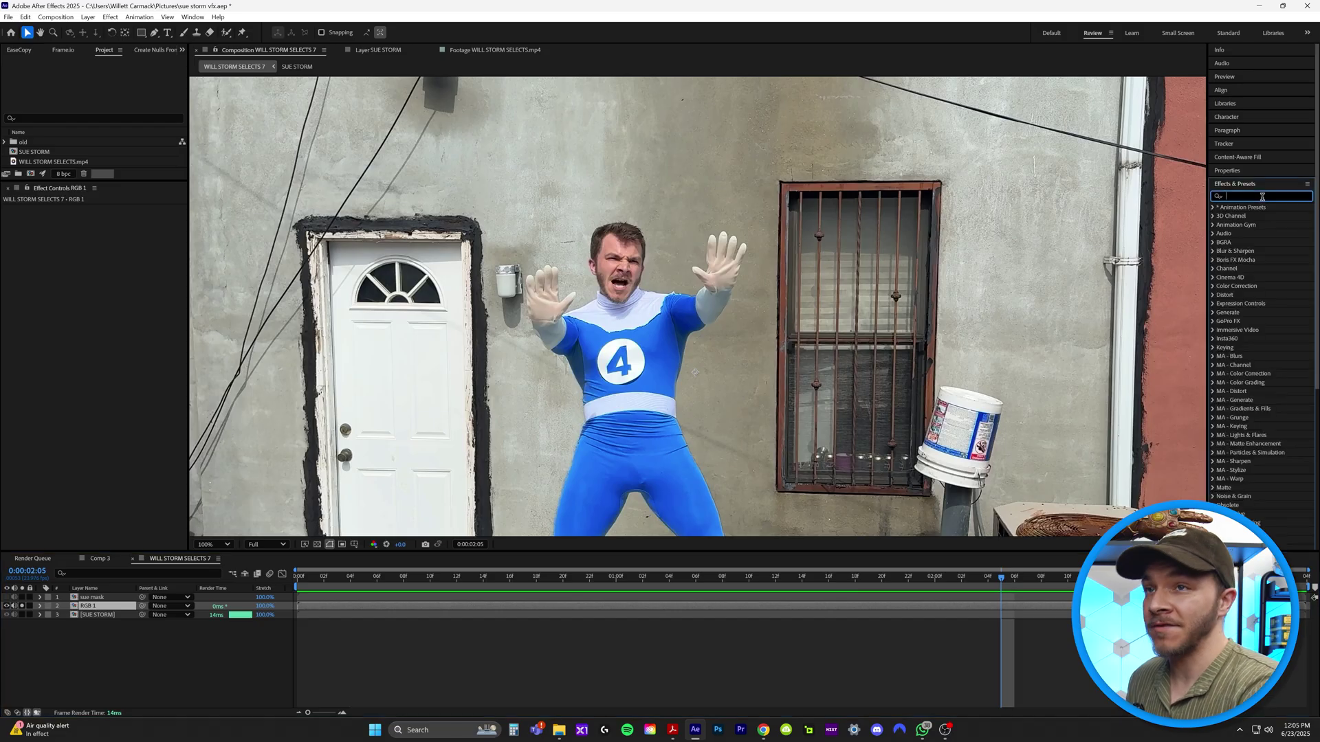
type("shift")
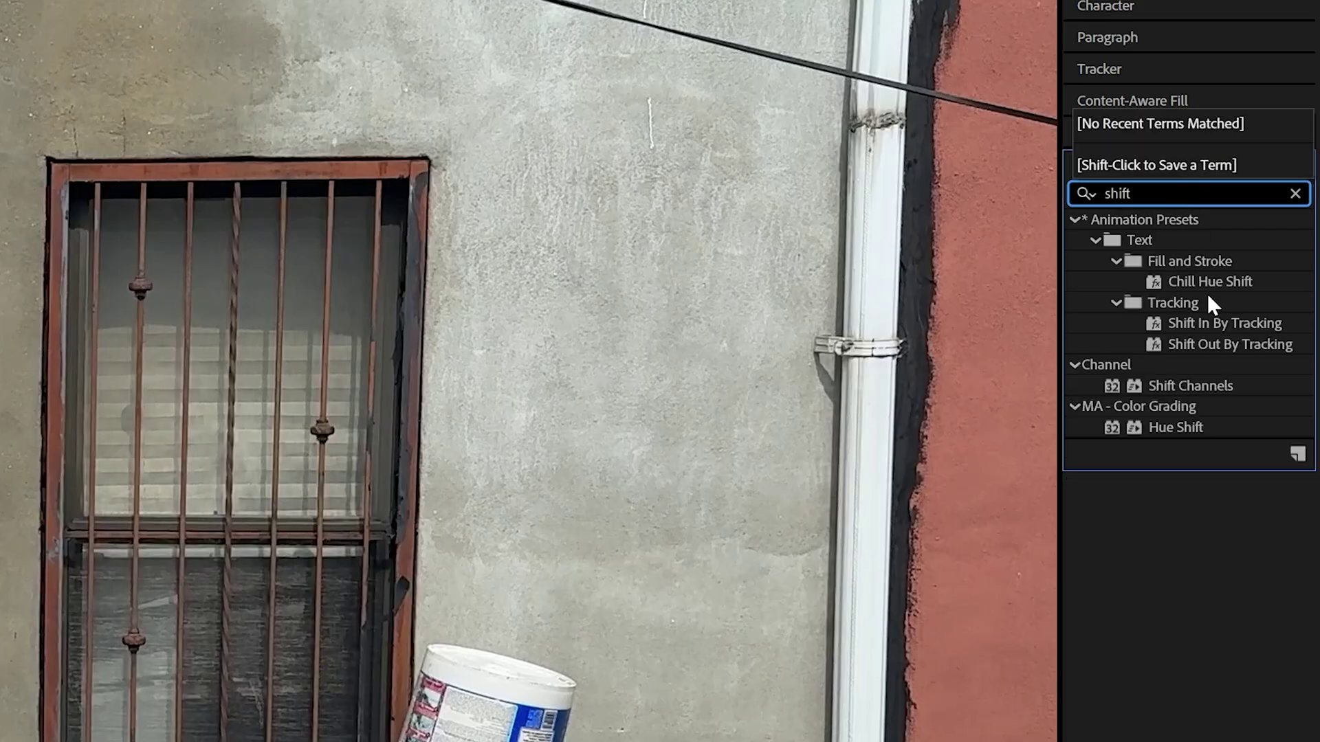
left_click(1103, 389)
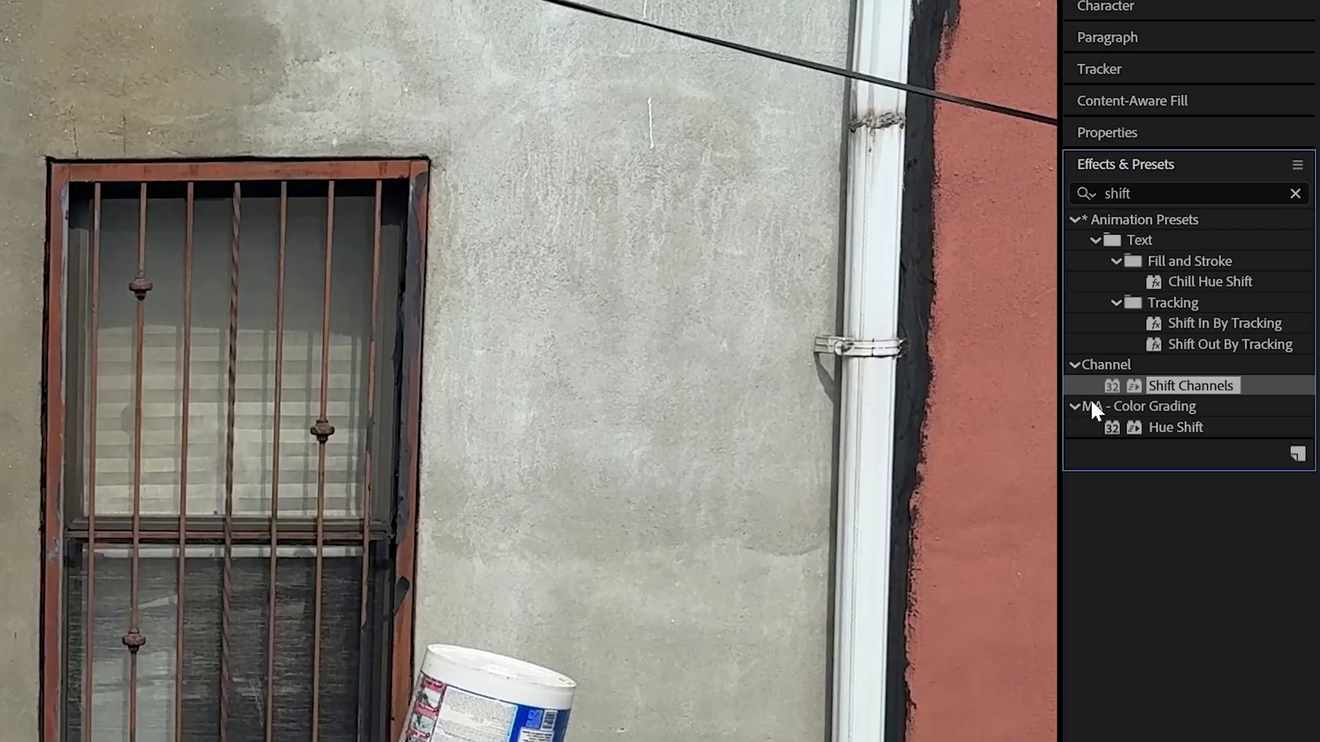
left_click_drag(587, 422, 588, 424)
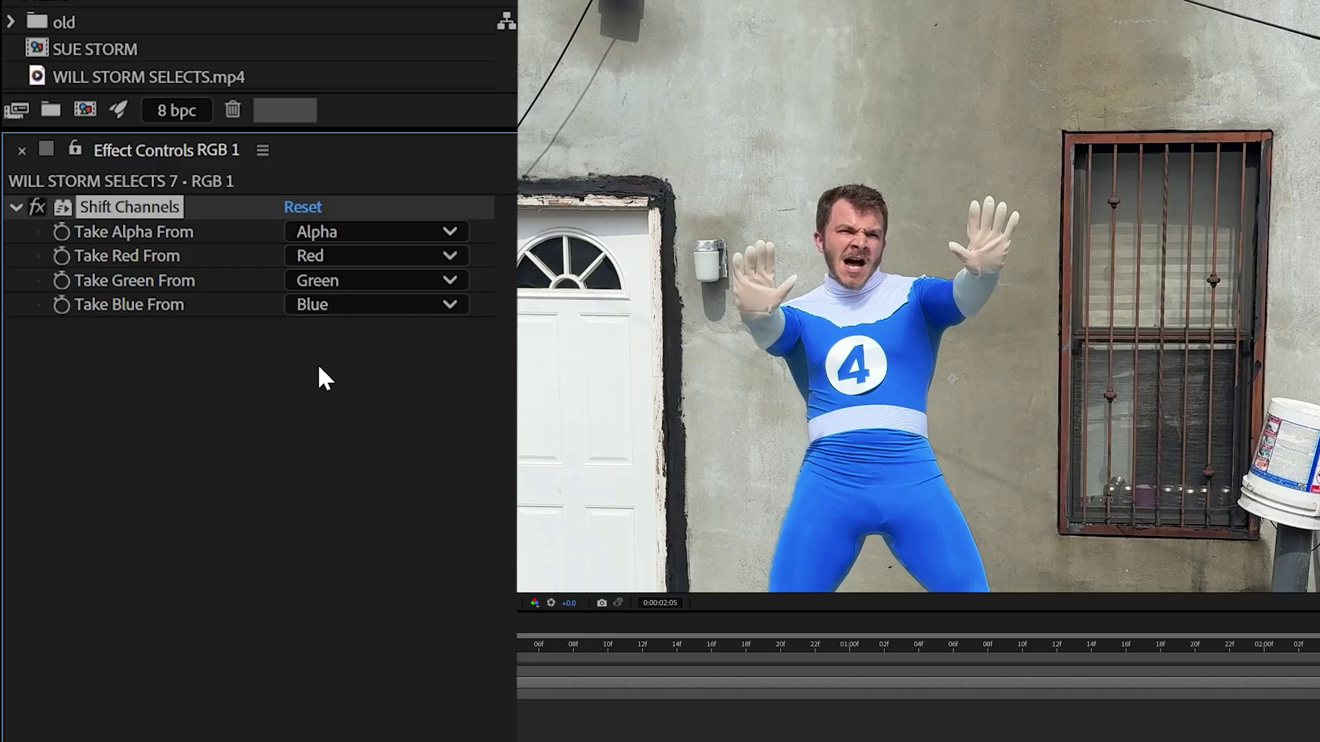
Set Take Green From and Take Blue From to Full Off in the RGB 1 layer's Shift Channels effect.
left_click(344, 280)
left_click(403, 614)
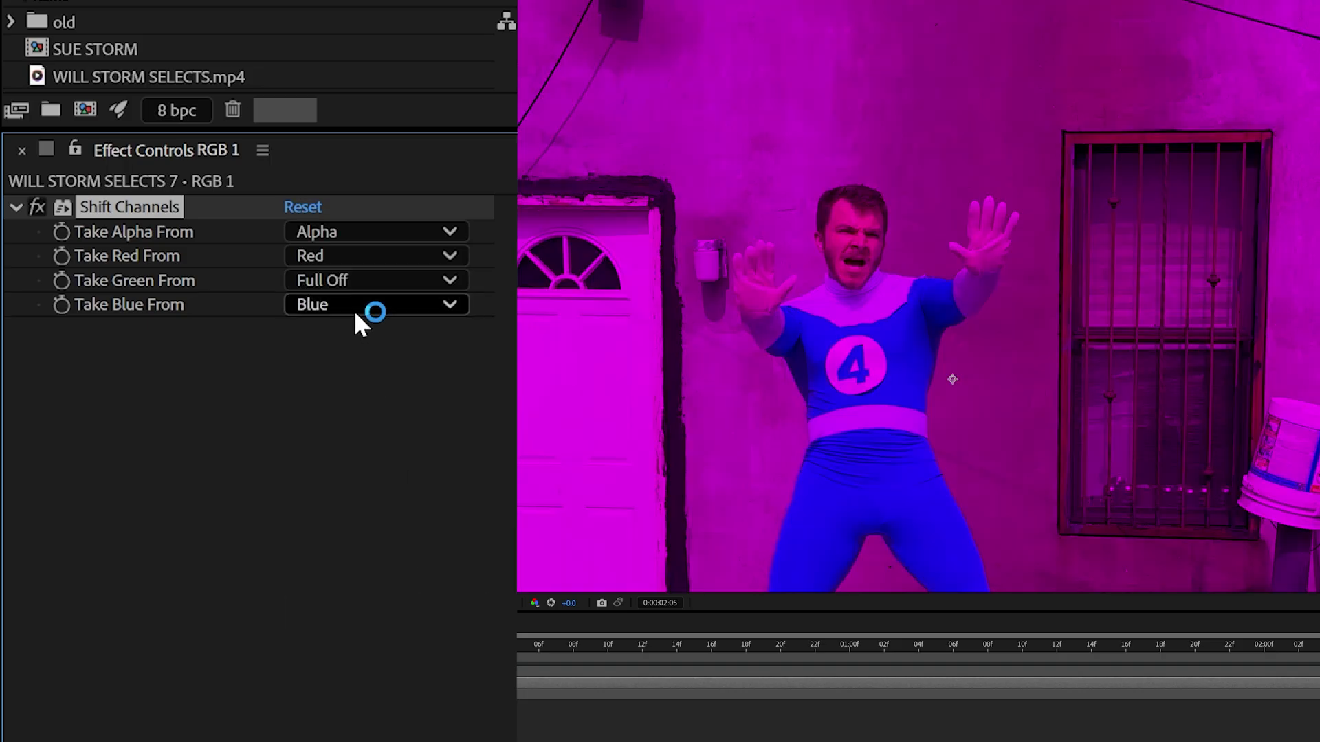
left_click(335, 303)
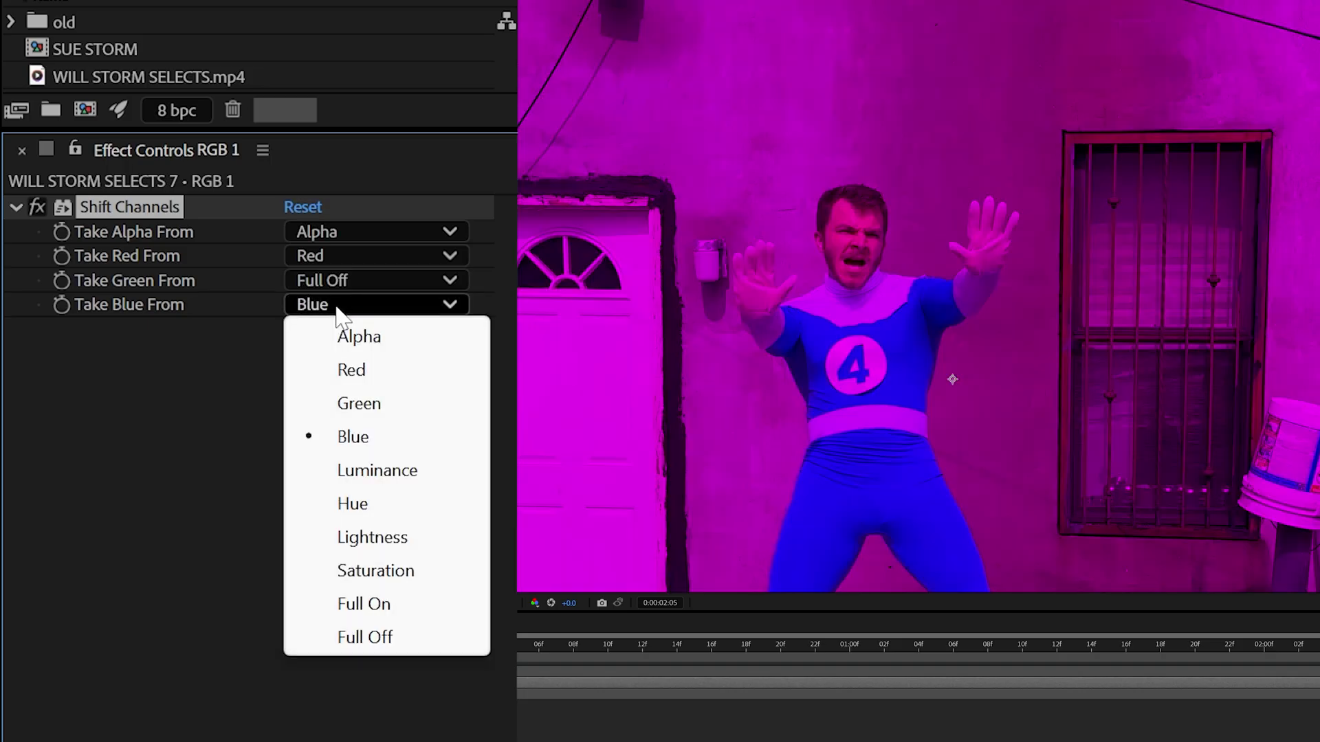
left_click(389, 639)
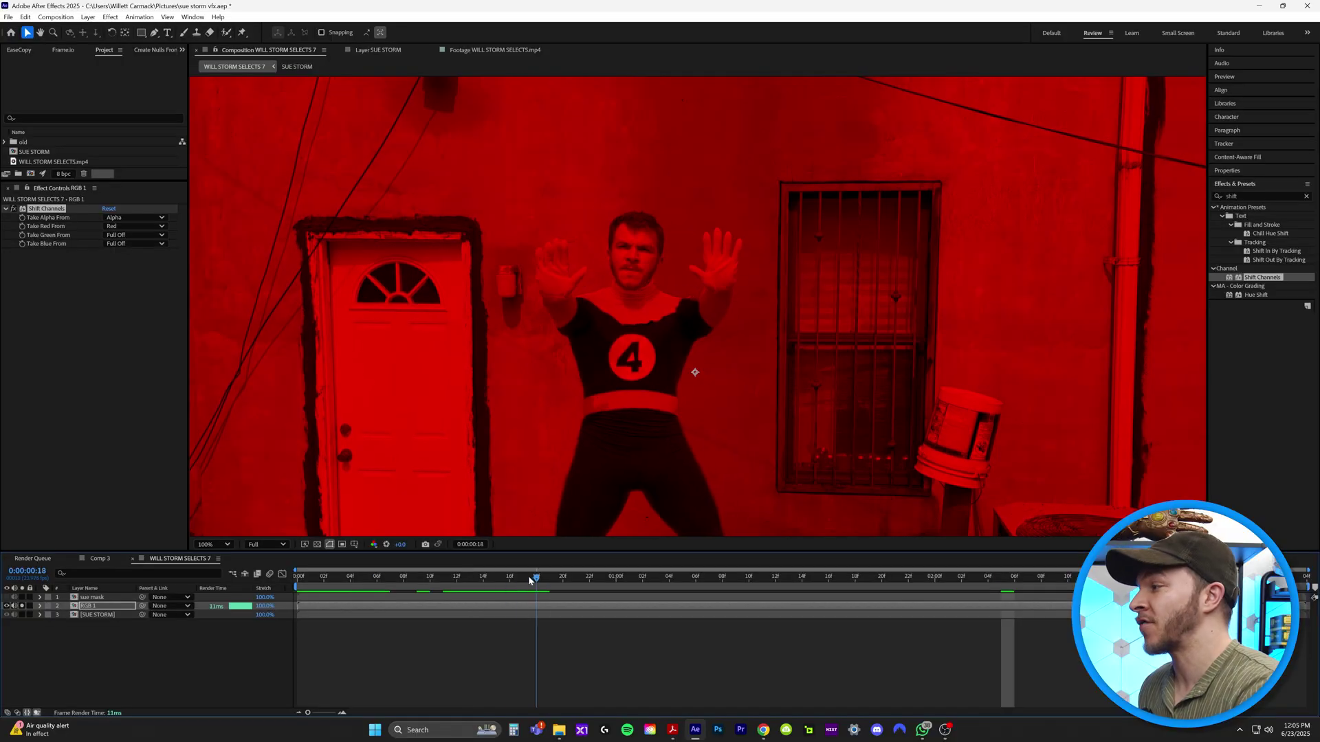
Duplicate the RGB 1 layer and, in the copy's Shift Channels effect, set Take Green From to Green and Take Red From to Full Off.
key("ctrl+d")
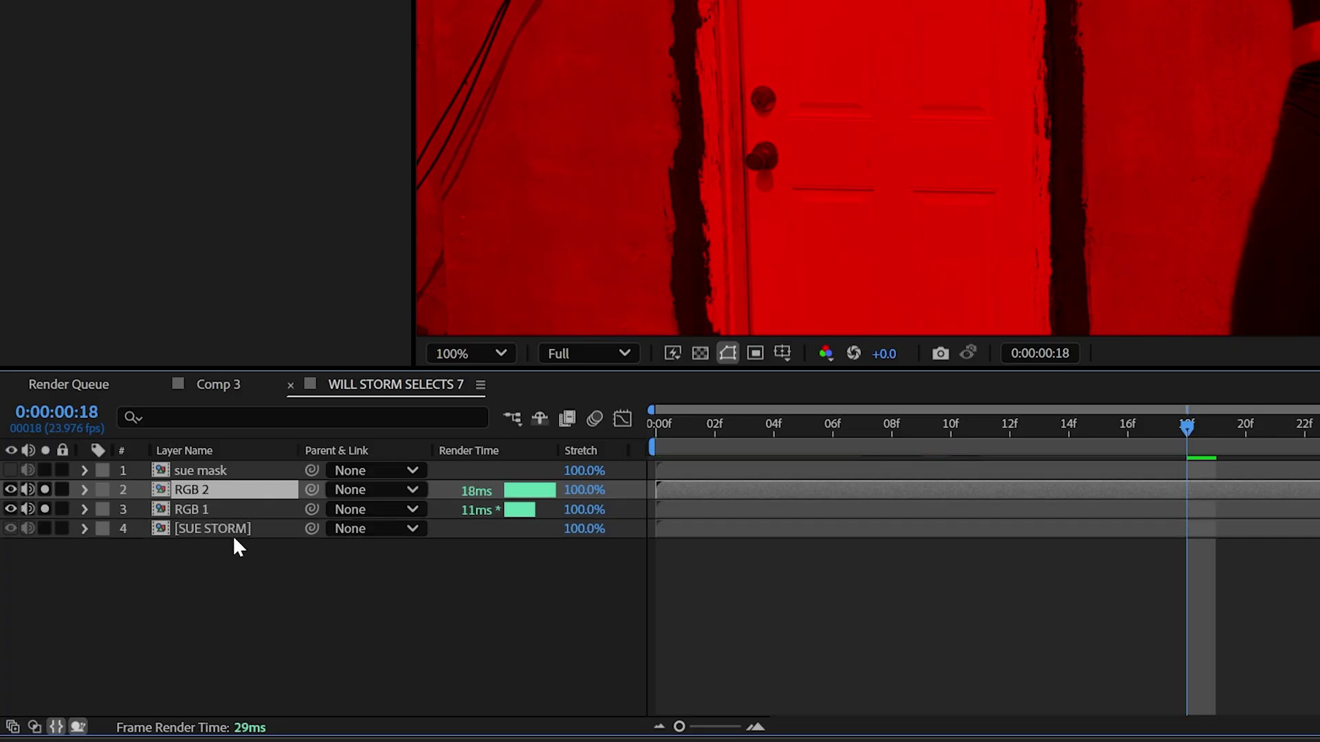
left_click(352, 328)
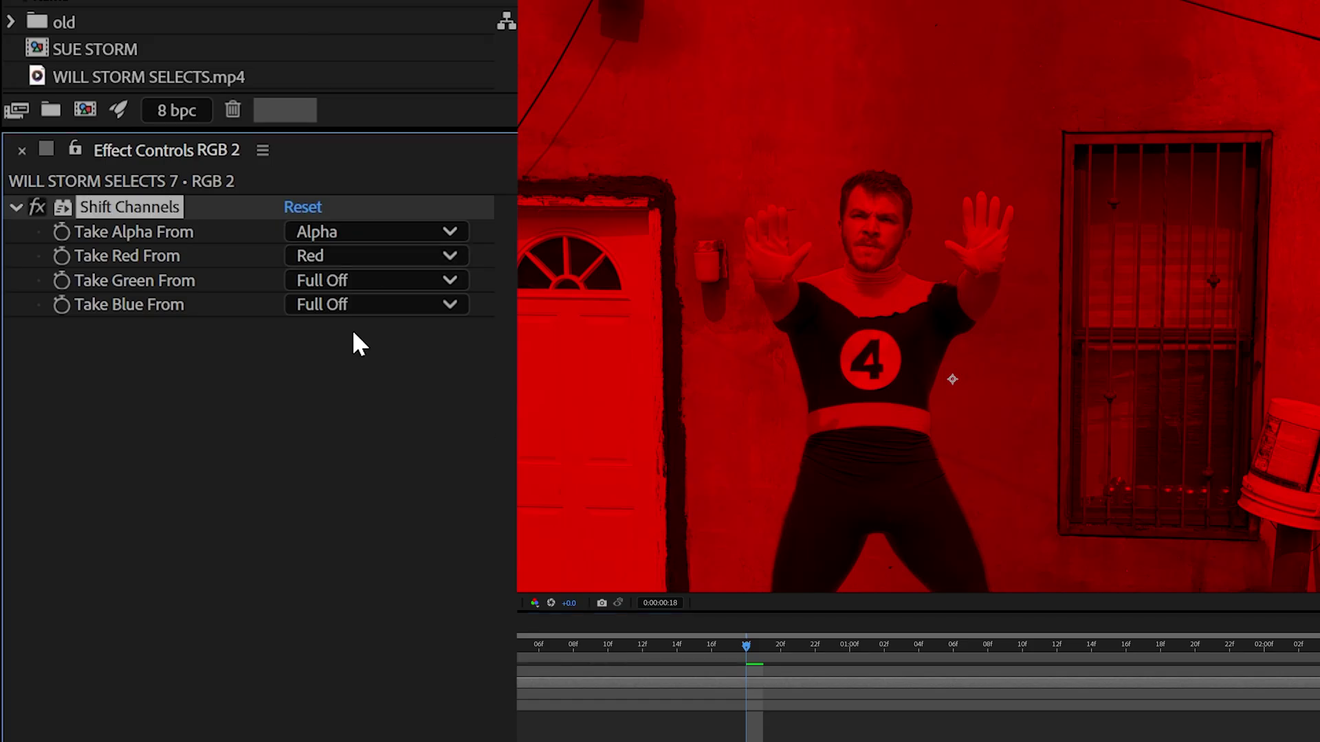
left_click(346, 289)
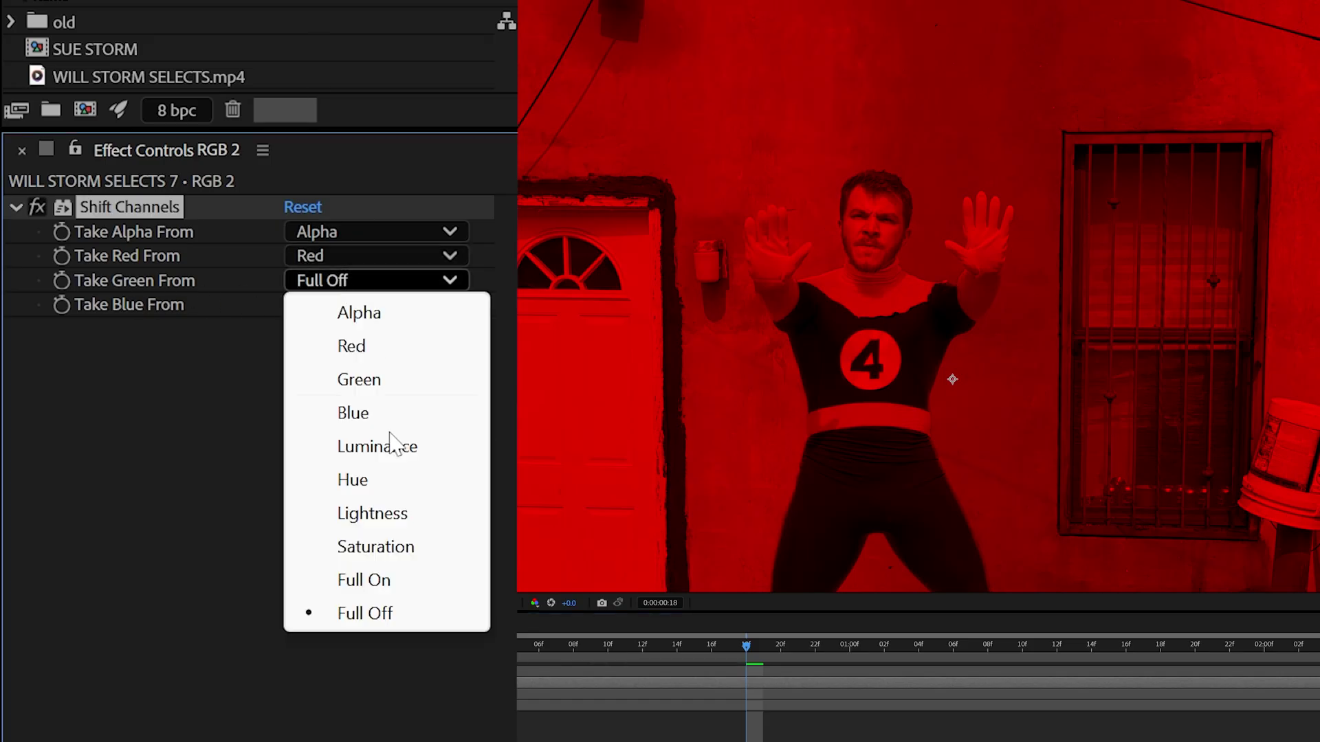
left_click(380, 393)
left_click(326, 255)
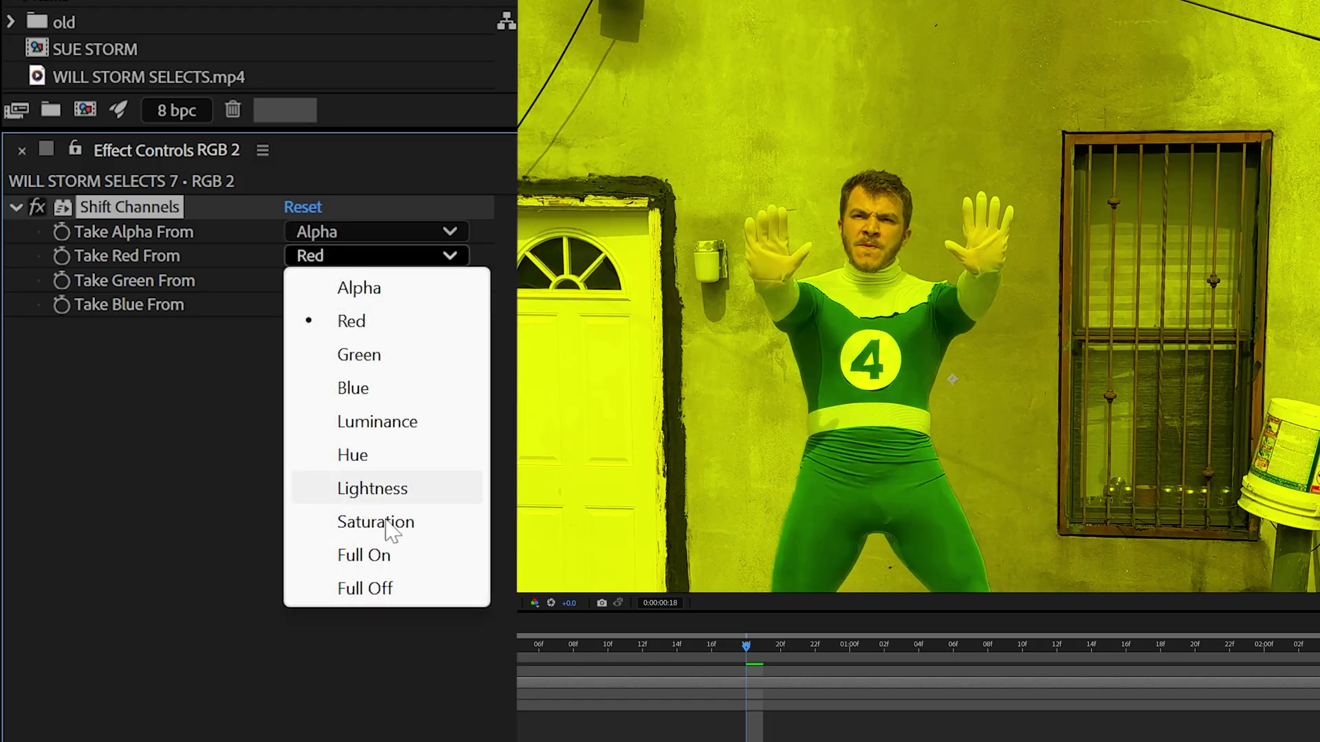
left_click(383, 581)
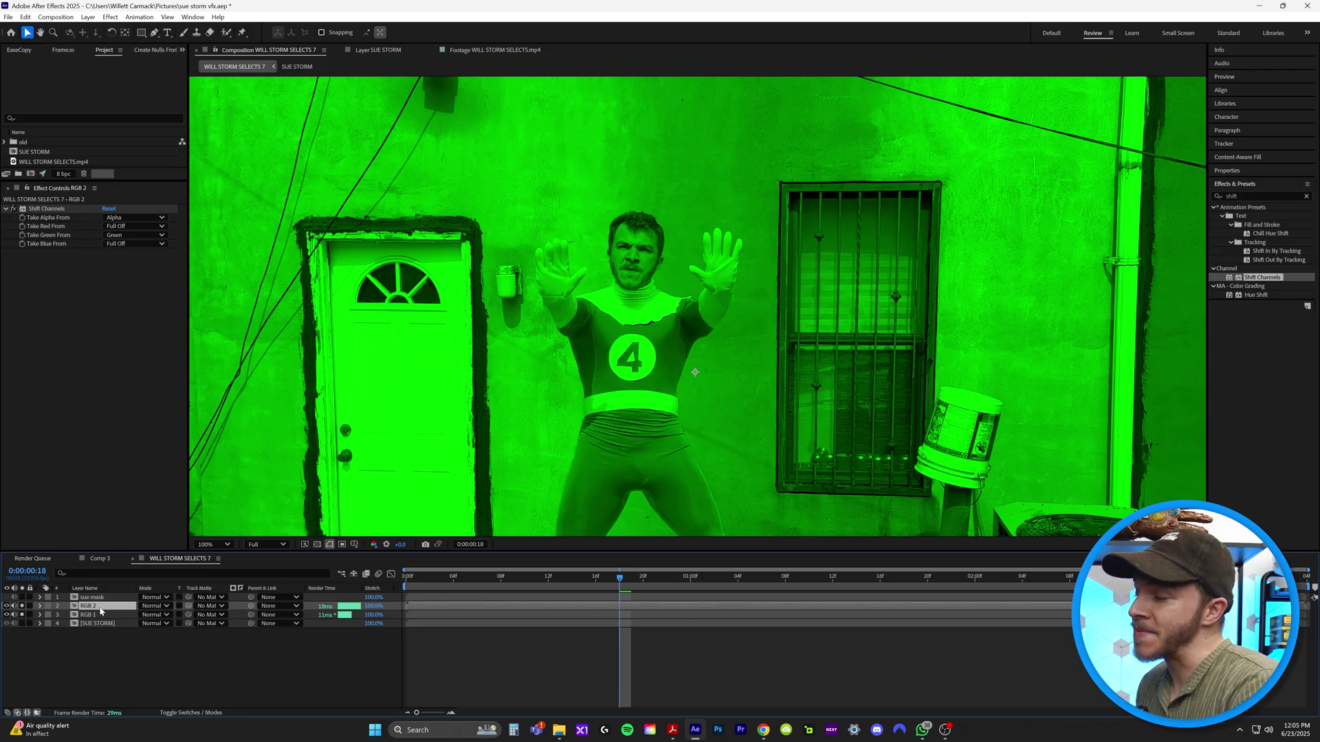
Set the RGB 2 layer's blending mode to Screen over the RGB 1 layer.
left_click(153, 607)
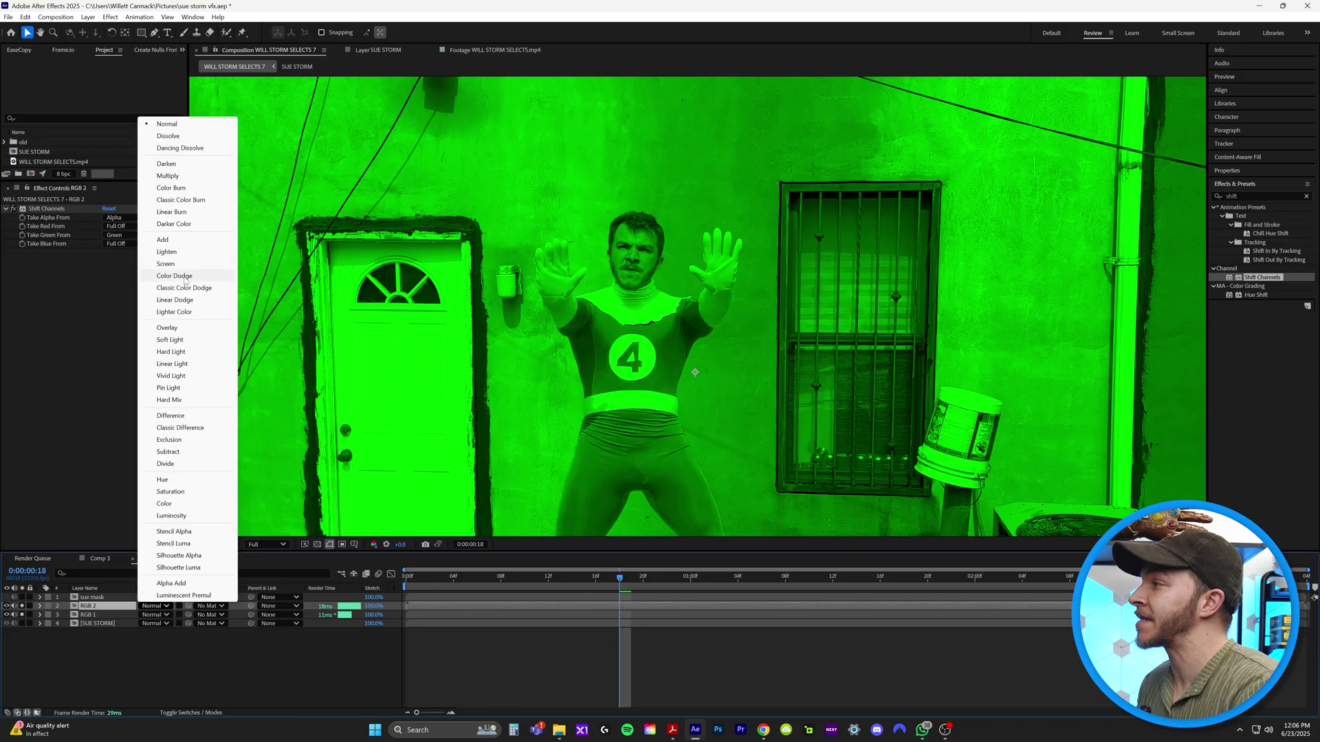
left_click(165, 264)
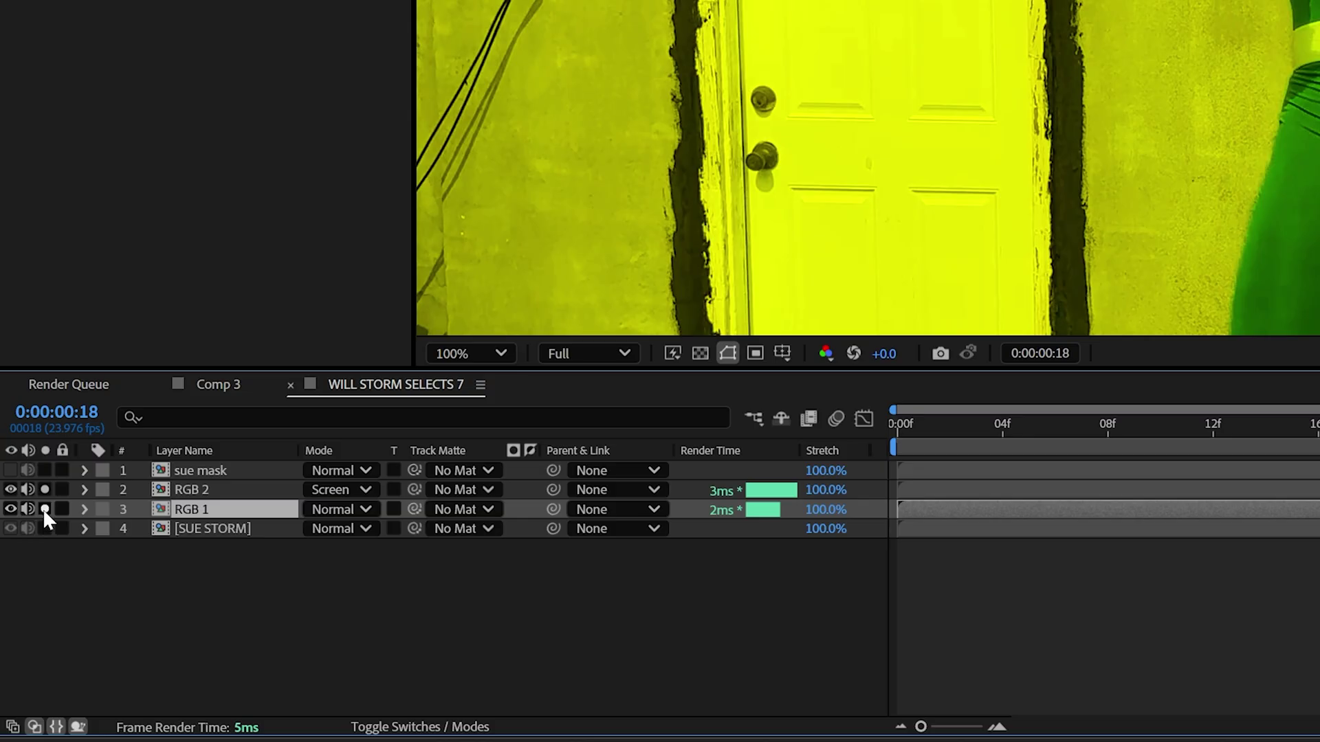
left_click(22, 614)
left_click(46, 488)
Duplicate the RGB 2 layer and, in the copy's Shift Channels effect, set Take Green From to Full Off and Take Blue From to Blue.
left_click(250, 491)
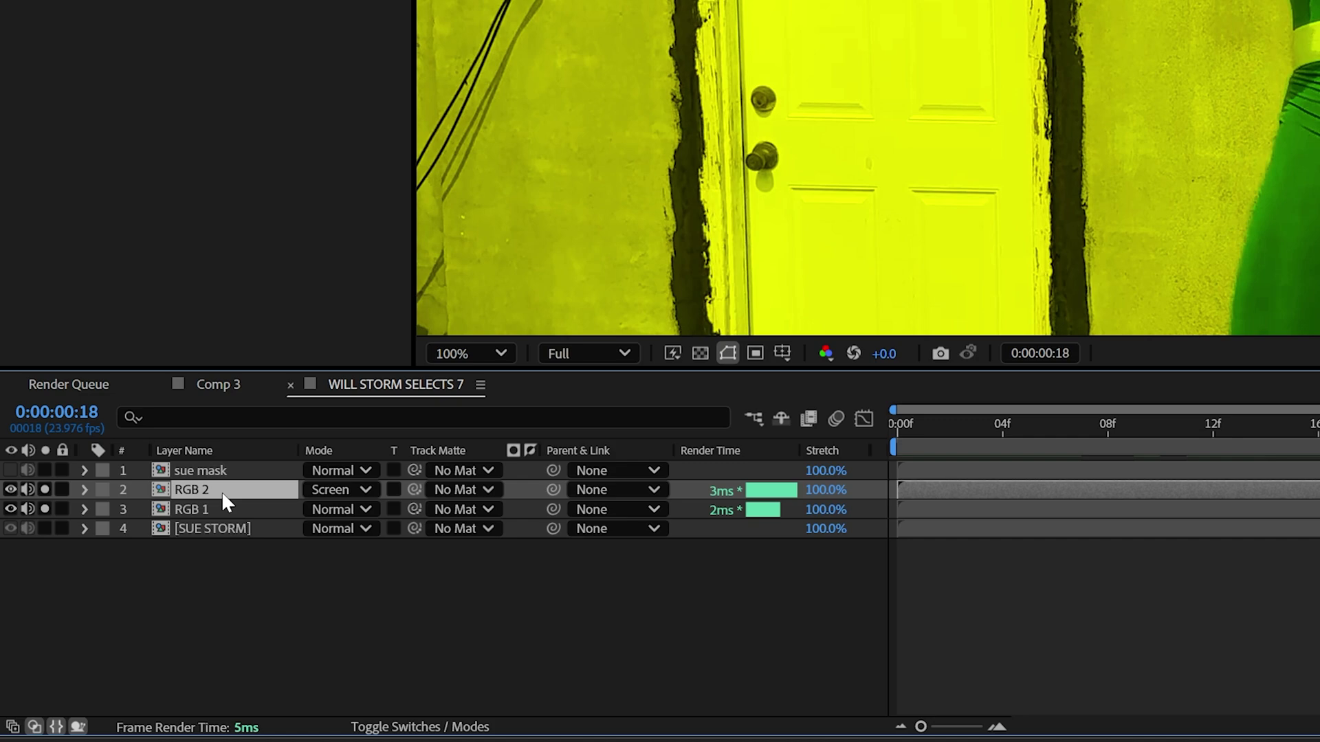
key("ctrl+d")
left_click(352, 282)
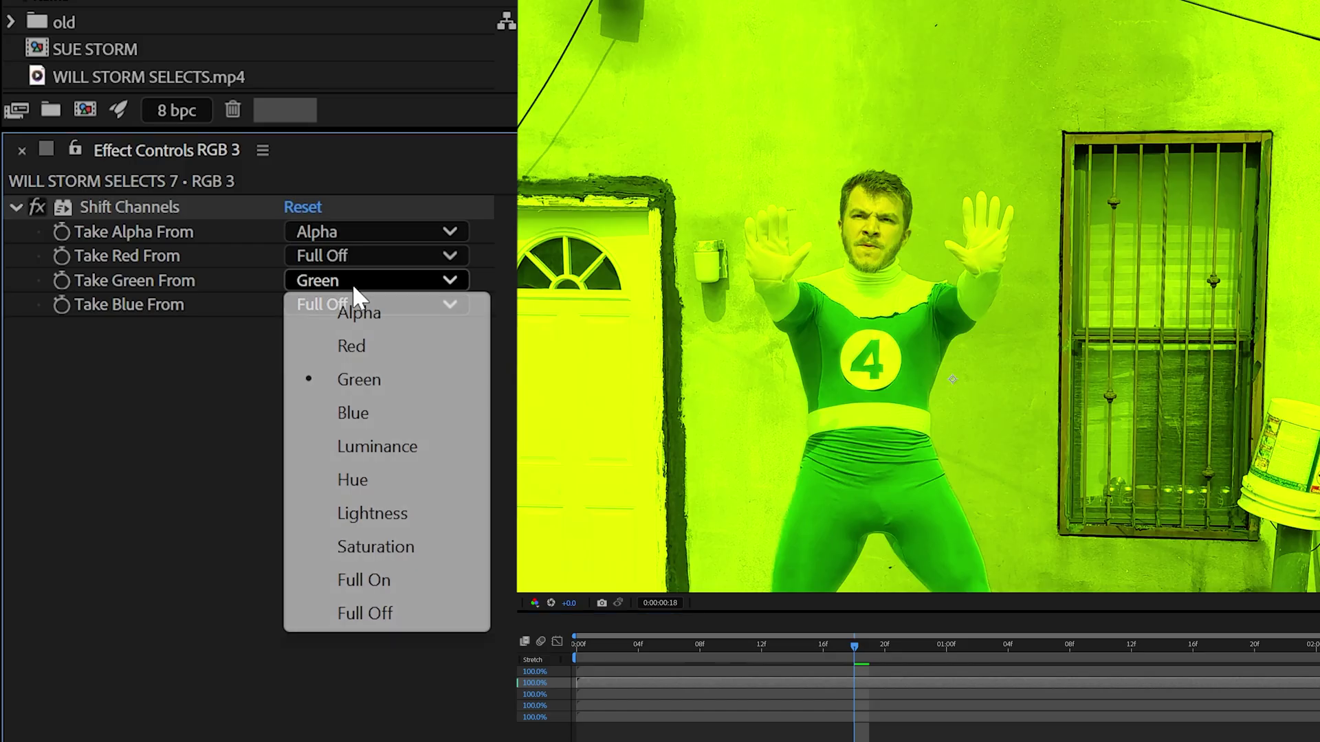
left_click(365, 613)
left_click(363, 303)
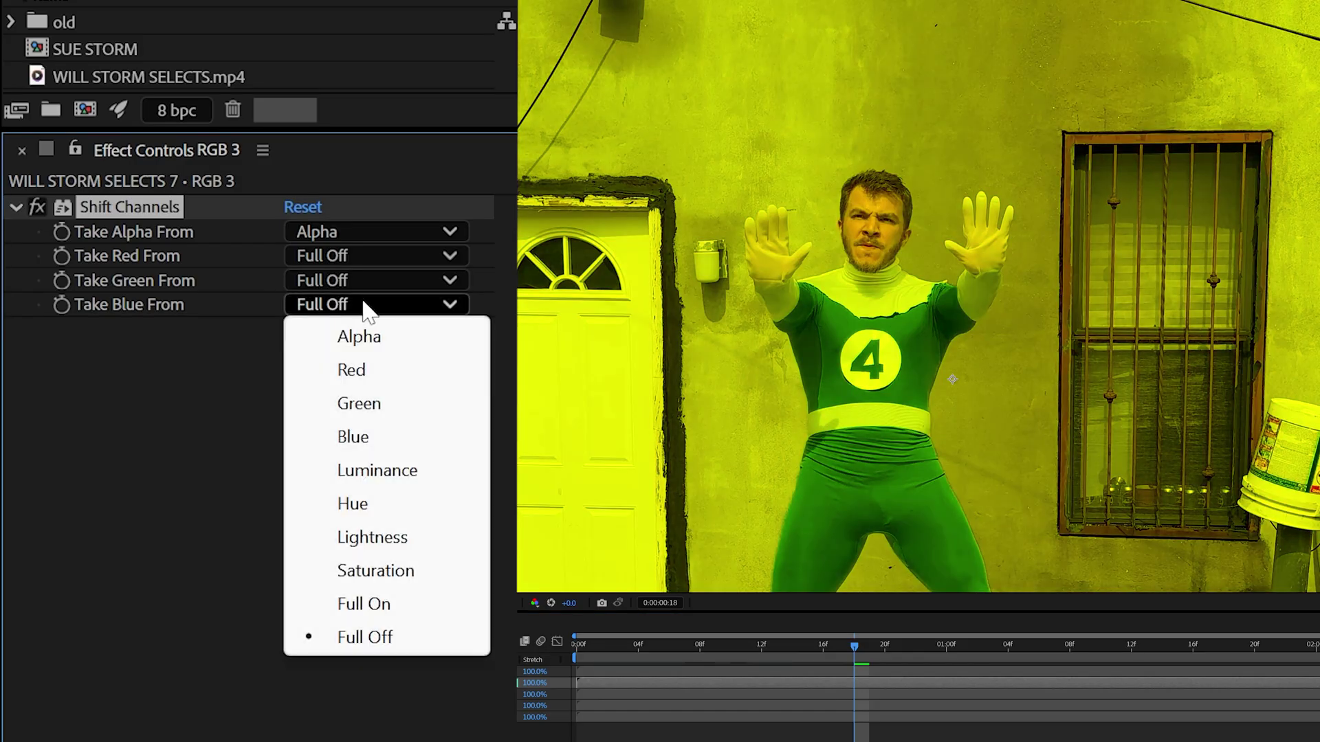
left_click(353, 437)
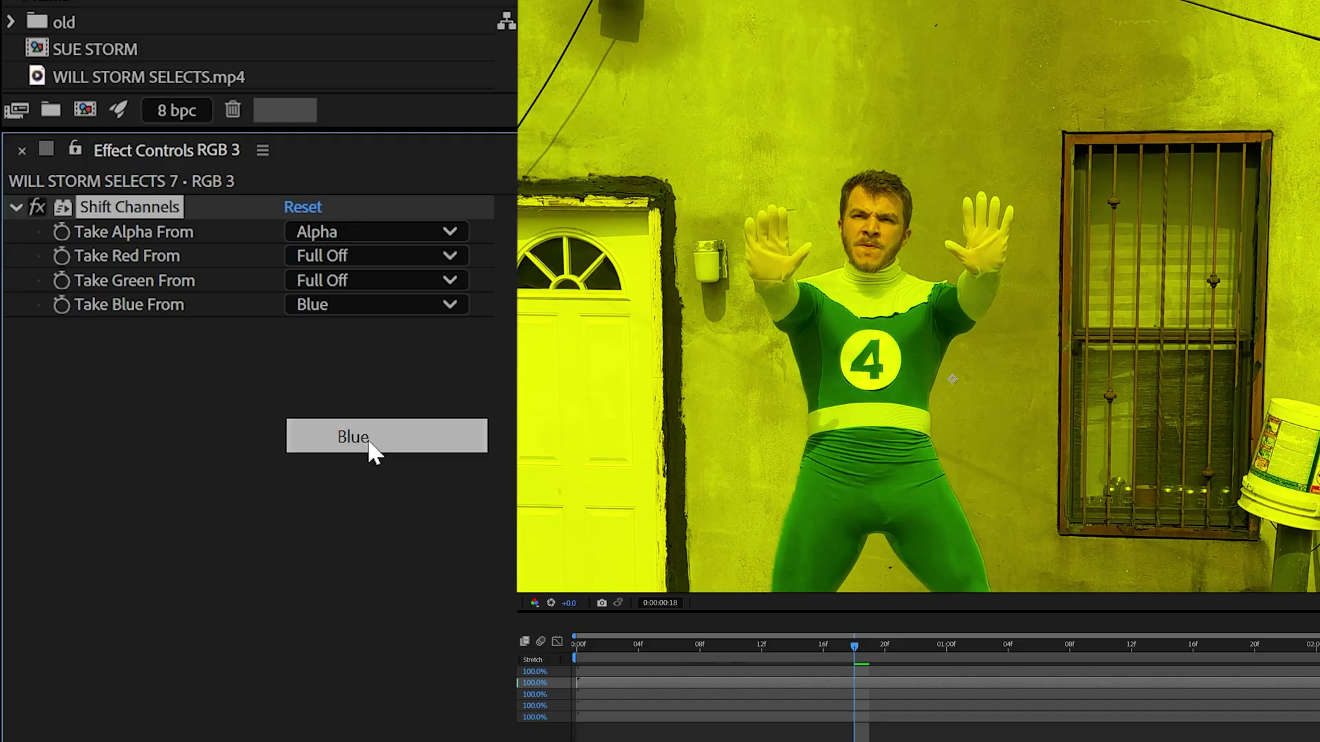
mouse_move(854, 644)
left_mouse_down()
mouse_move(671, 642)
mouse_move(634, 660)
mouse_move(859, 660)
left_mouse_up()
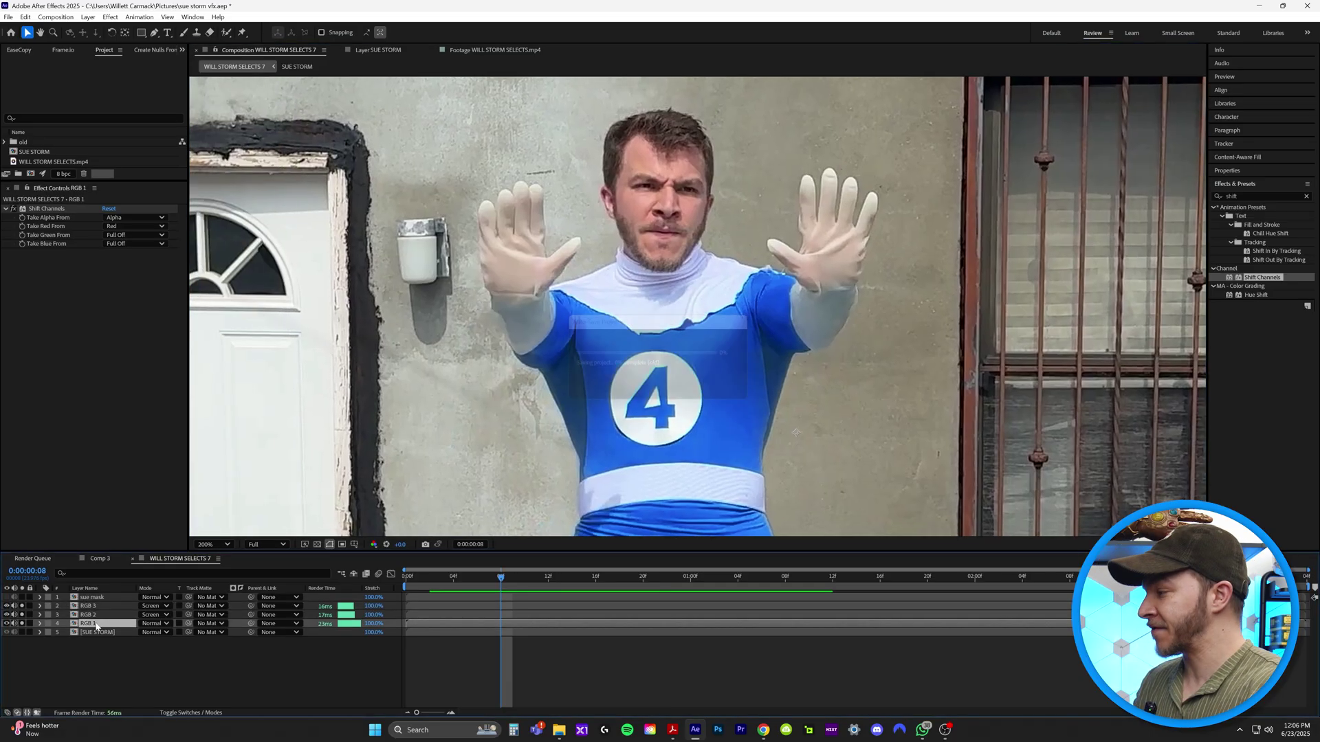
Reveal the Position property of the RGB 1, RGB 2 and RGB 3 layers, undoing any trial shift.
key("p")
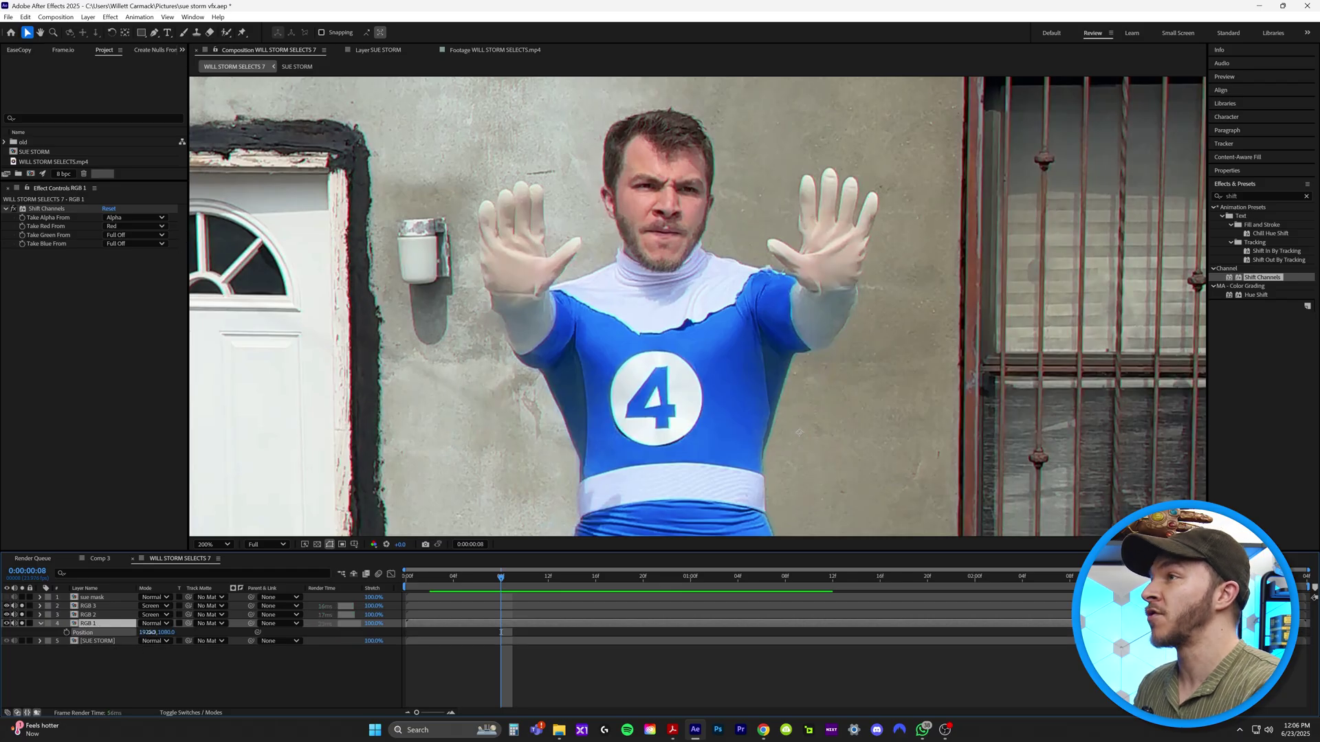
mouse_move(145, 633)
left_mouse_down()
mouse_move(130, 634)
mouse_move(152, 624)
left_mouse_up()
key("ctrl+z")
left_click(110, 614)
key("p")
key("ctrl+z")
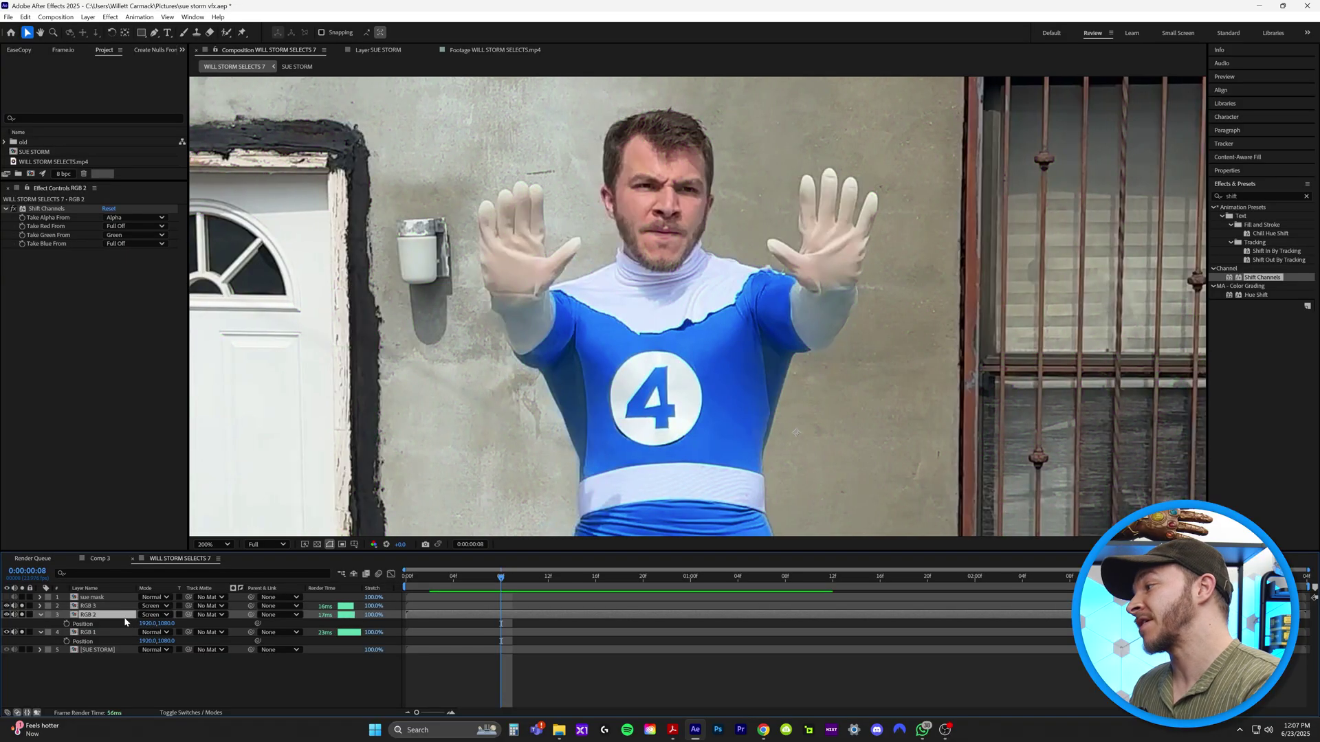
left_click(117, 606)
key("p")
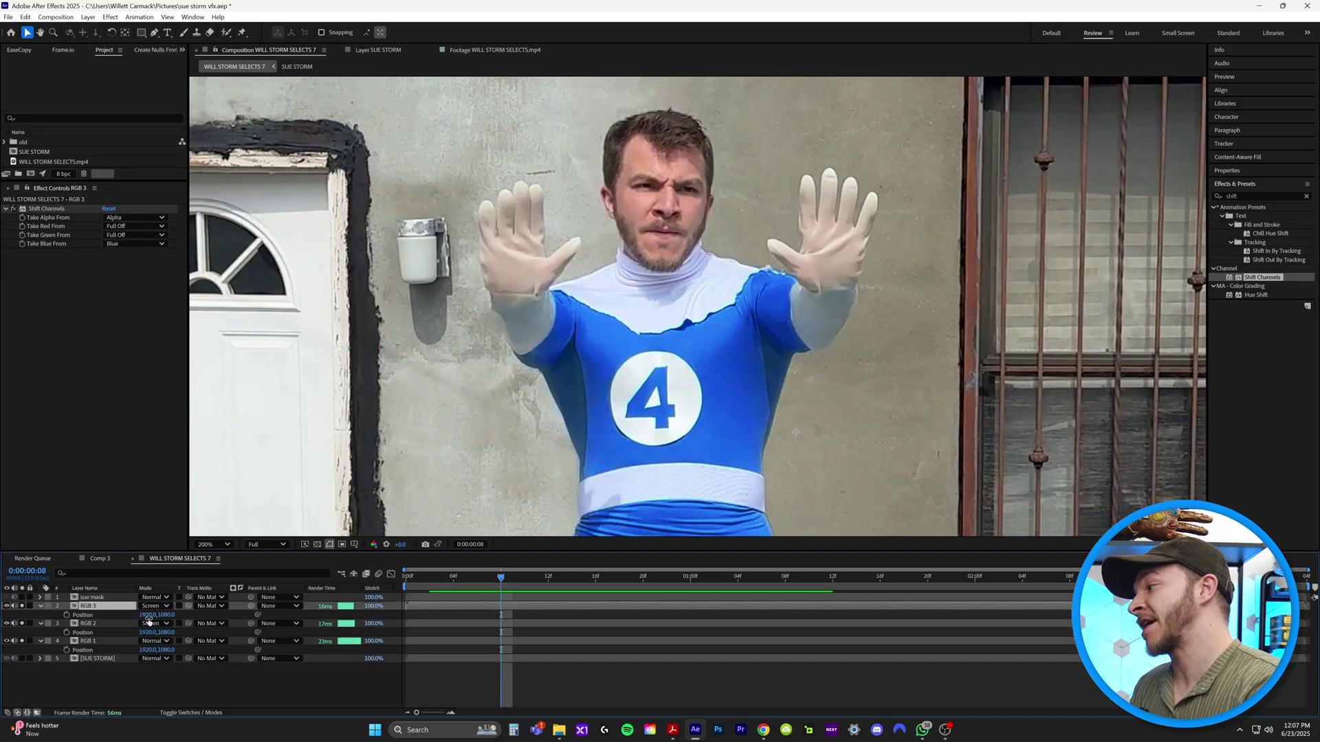
Try offsetting the RGB channel layers through their Position values and undo the shifts.
left_click(112, 624)
mouse_move(147, 634)
left_mouse_down()
mouse_move(157, 651)
mouse_move(134, 647)
left_mouse_up()
key("ctrl+z")
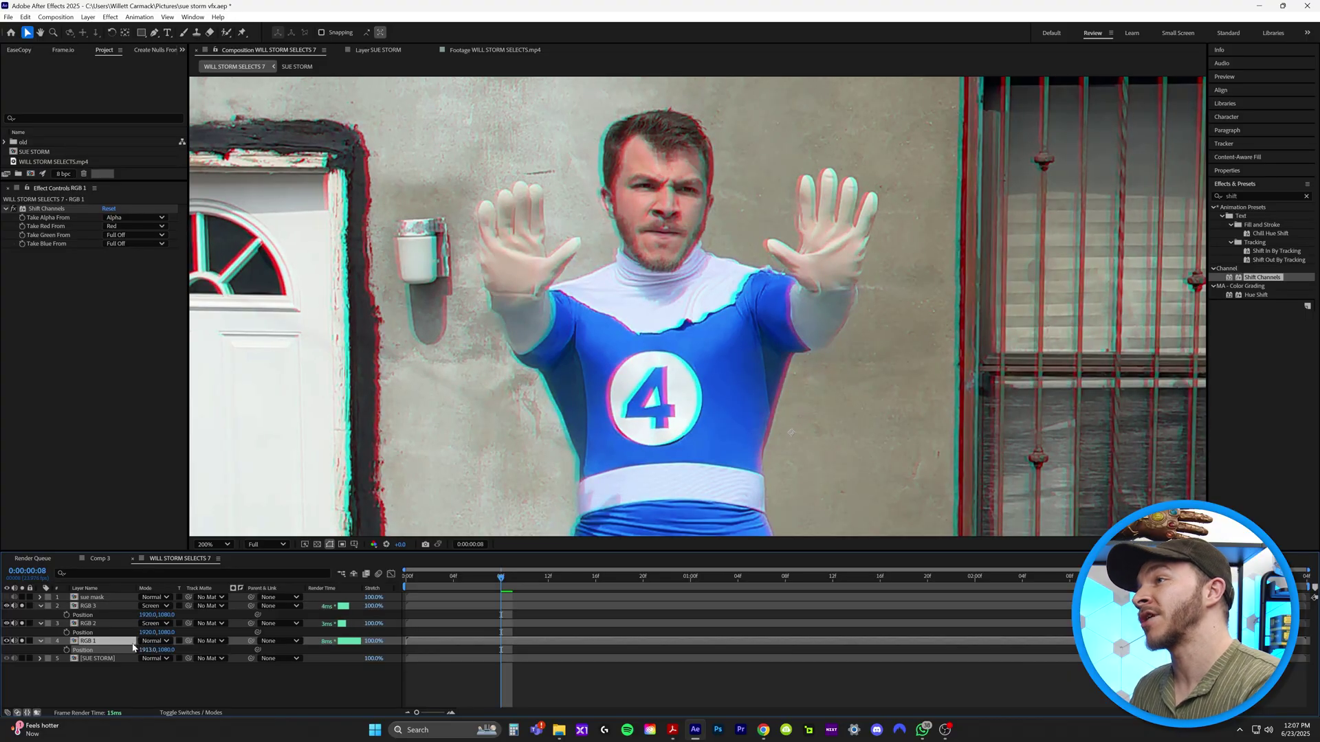
key("ctrl+z")
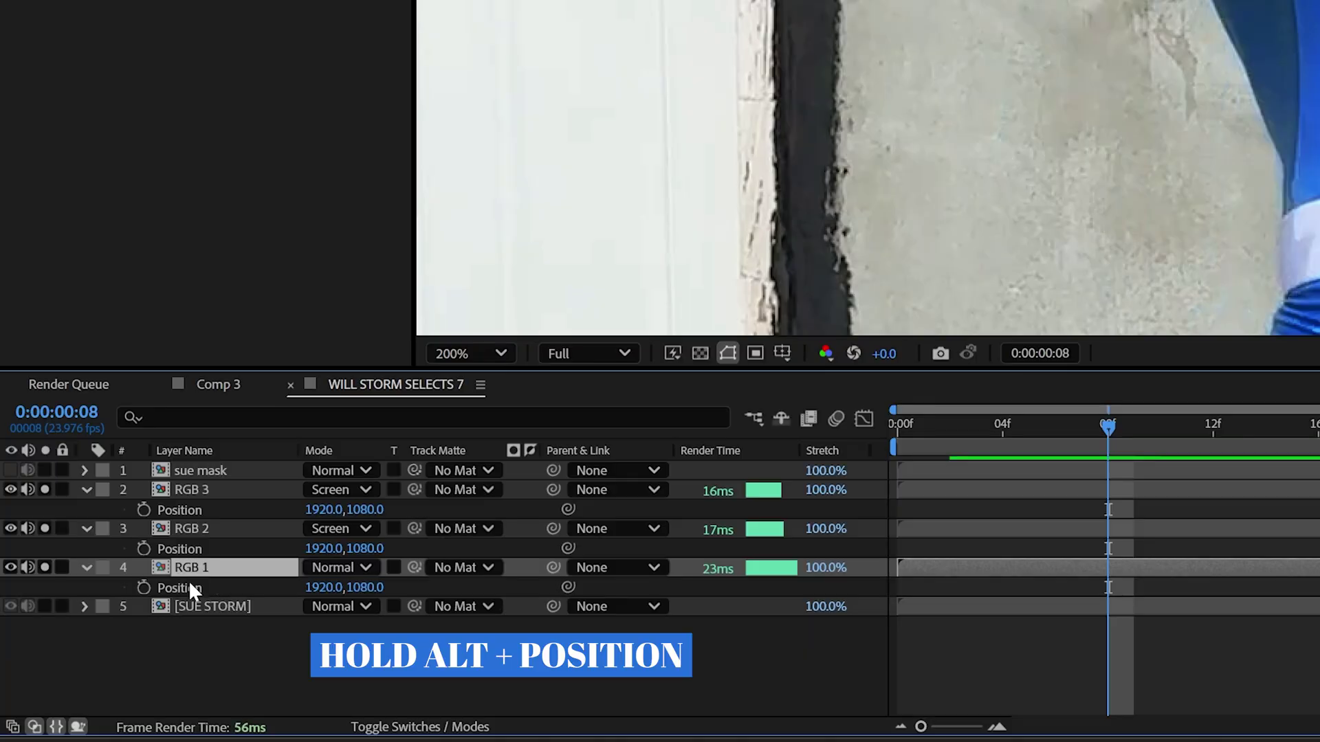
Add a wiggle expression with a frequency of 6 to the RGB 1 layer's Position.
left_click(143, 587, "alt")
type("wiggle")
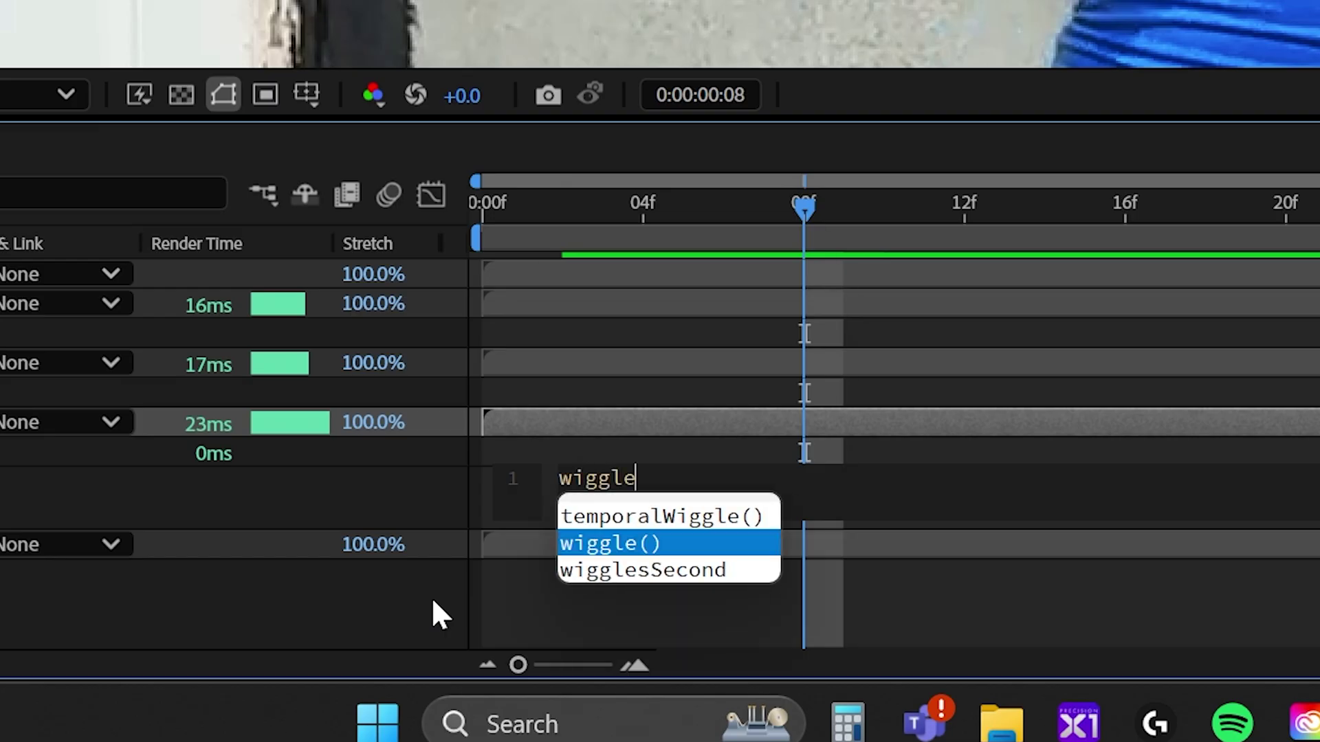
key("Return")
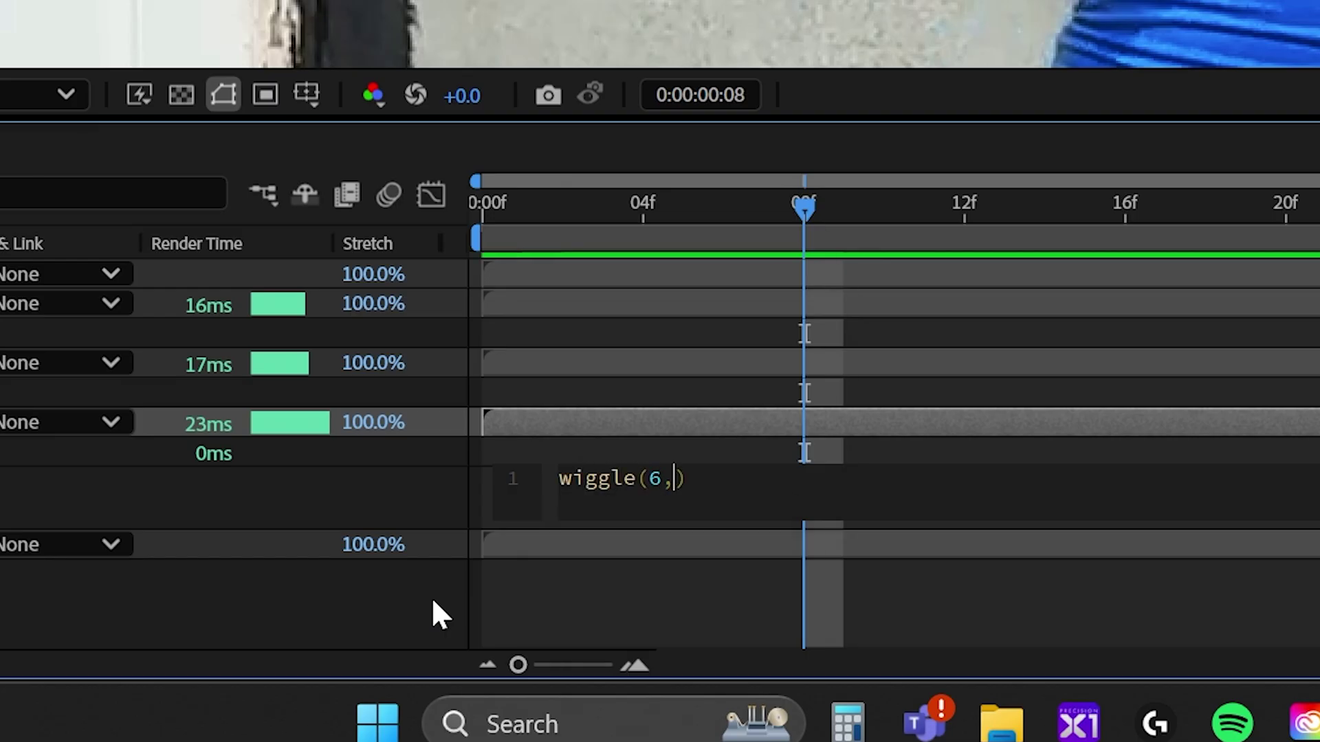
left_click(1029, 451)
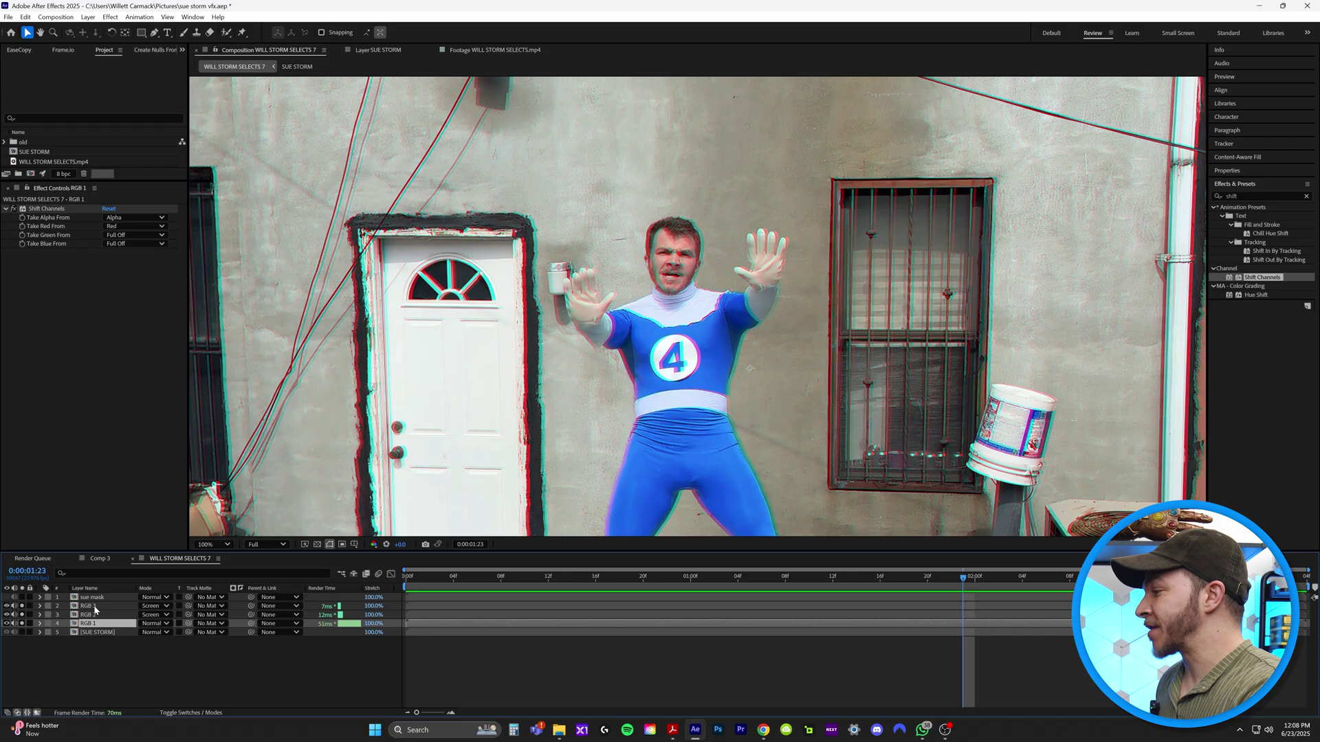
Pre-compose the RGB 1, RGB 2 and RGB 3 layers into a new composition named "ABBERATION".
left_click(95, 607, "shift")
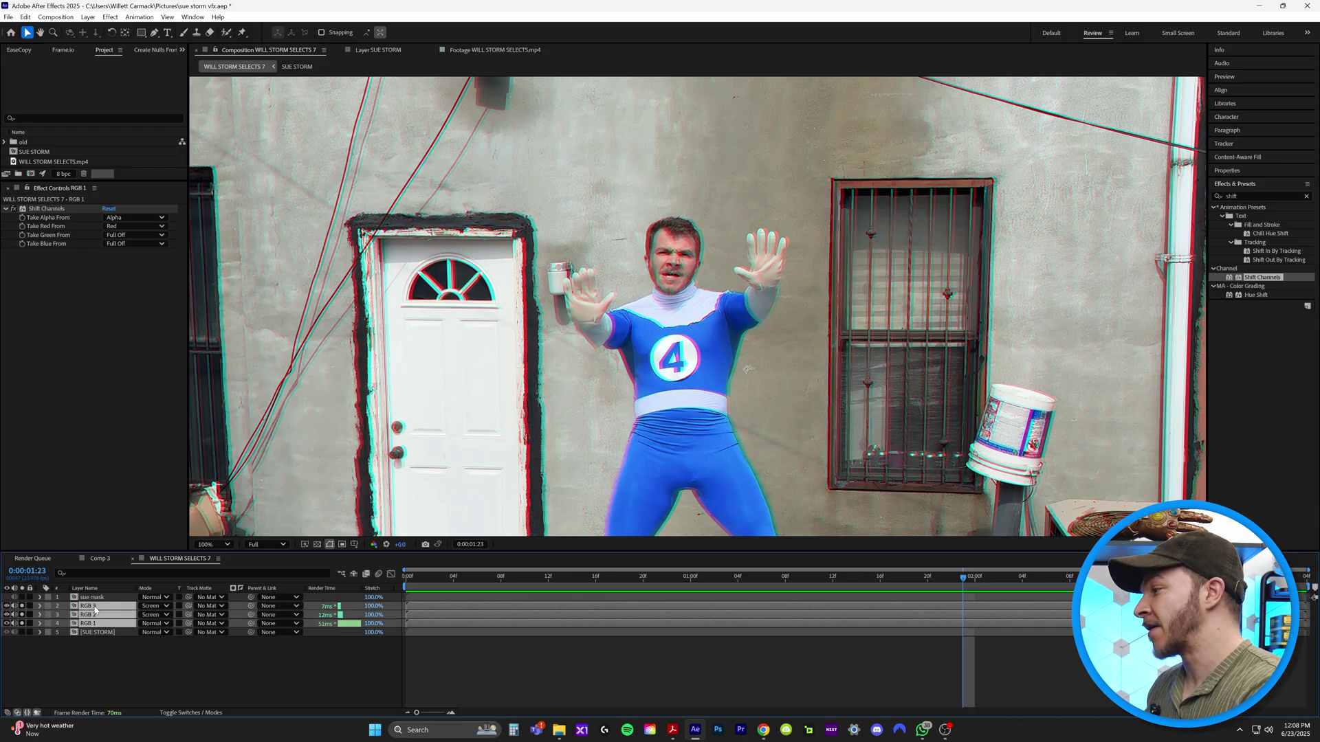
right_click(95, 609)
left_click(145, 538)
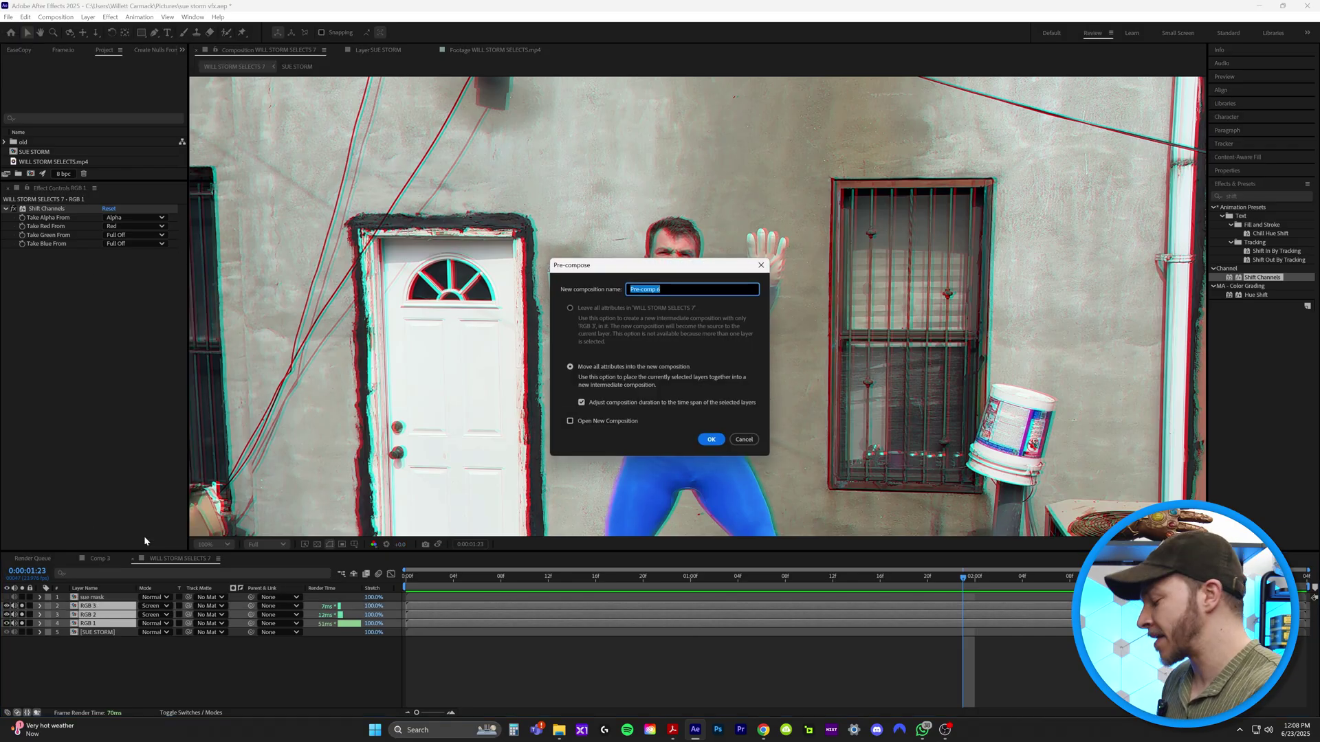
type("ABBERATION")
key("Return")
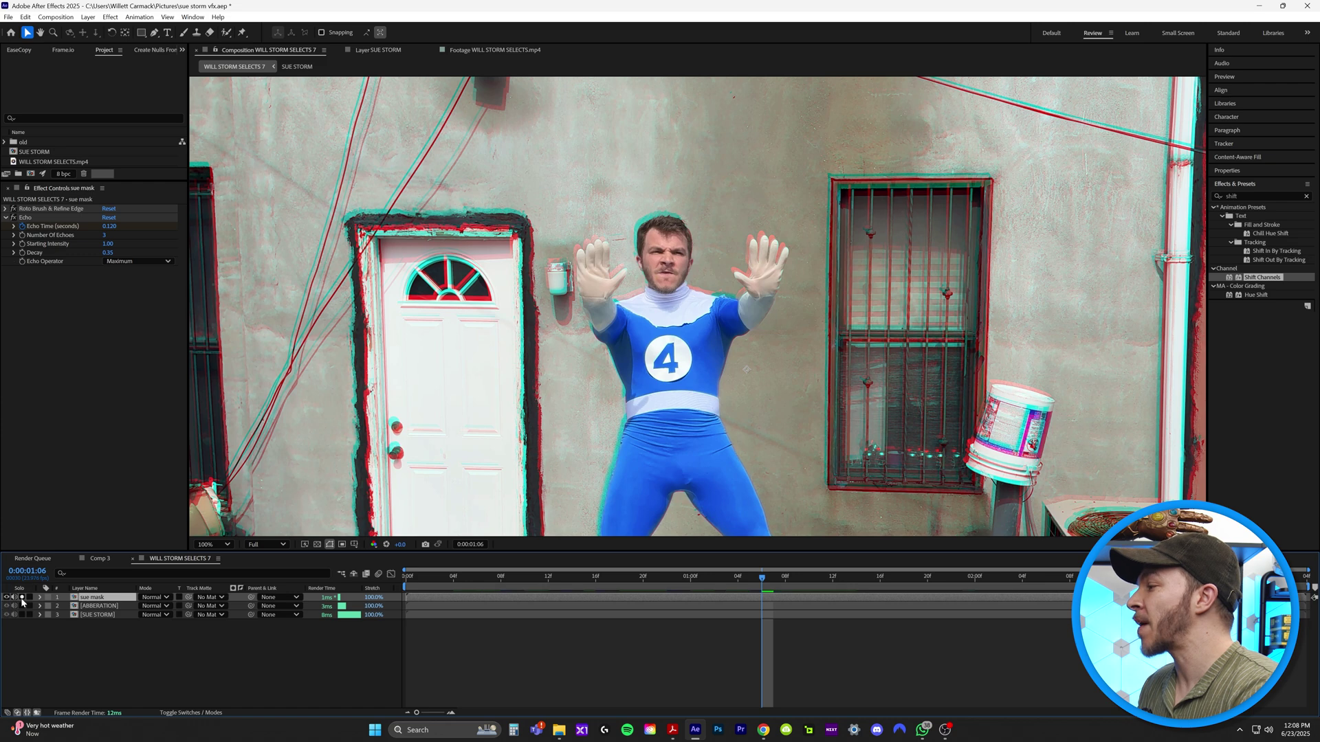
Solo the sue mask layer to check its echo along the timeline and rename it "ECHO MASK".
left_click(21, 598)
left_click(583, 586)
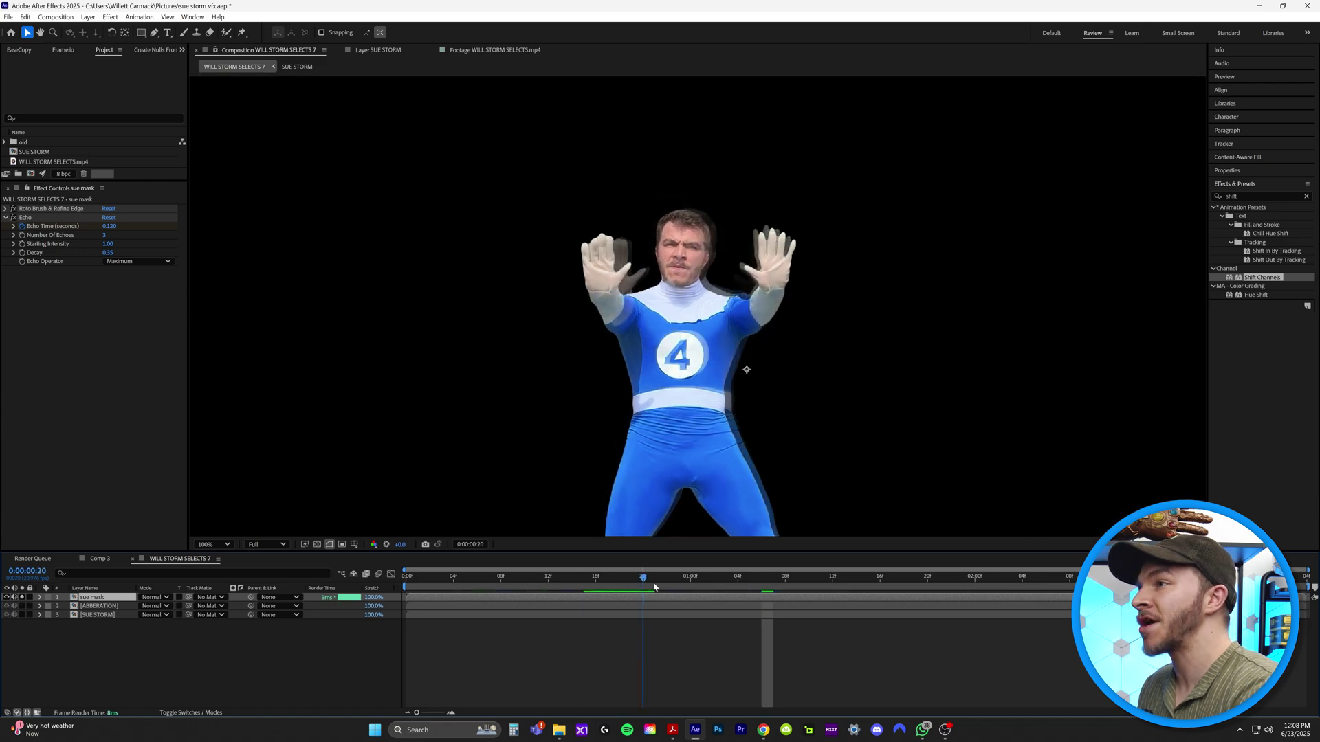
right_click(105, 597)
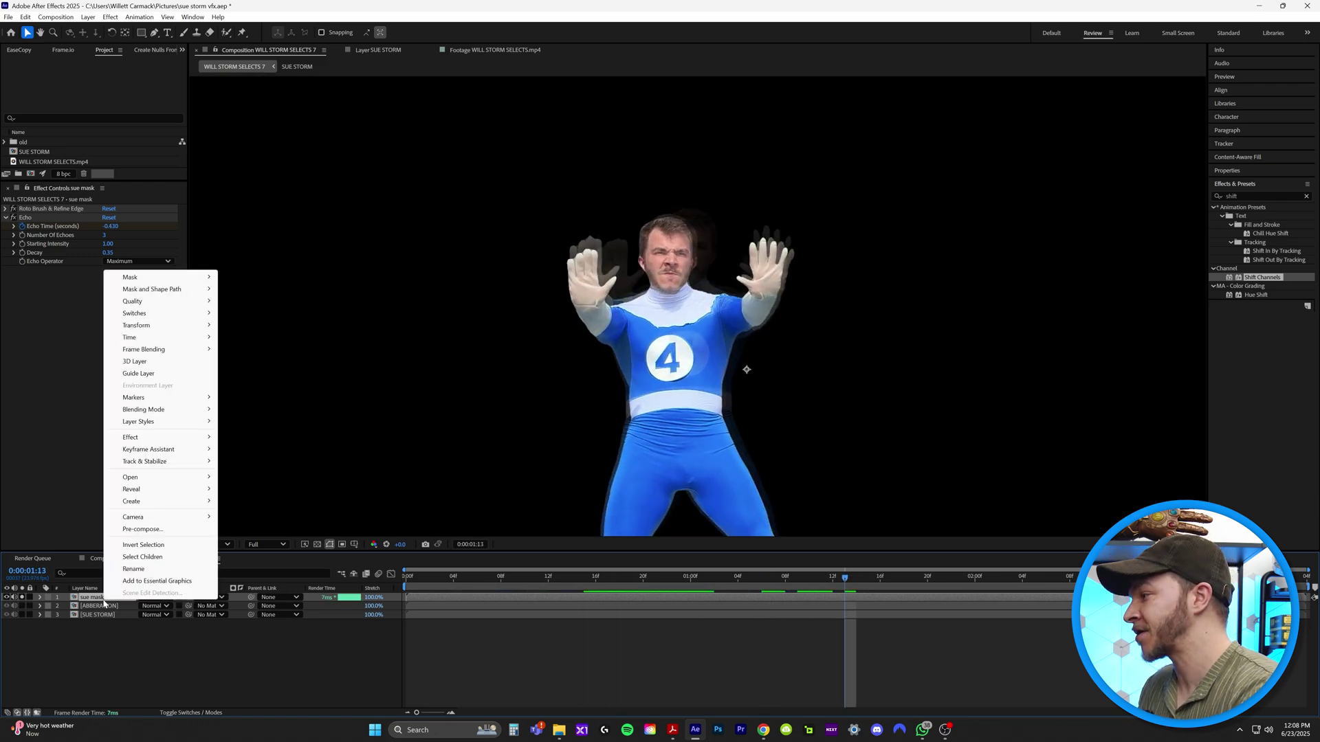
left_click(136, 570)
type("ECHO MAS")
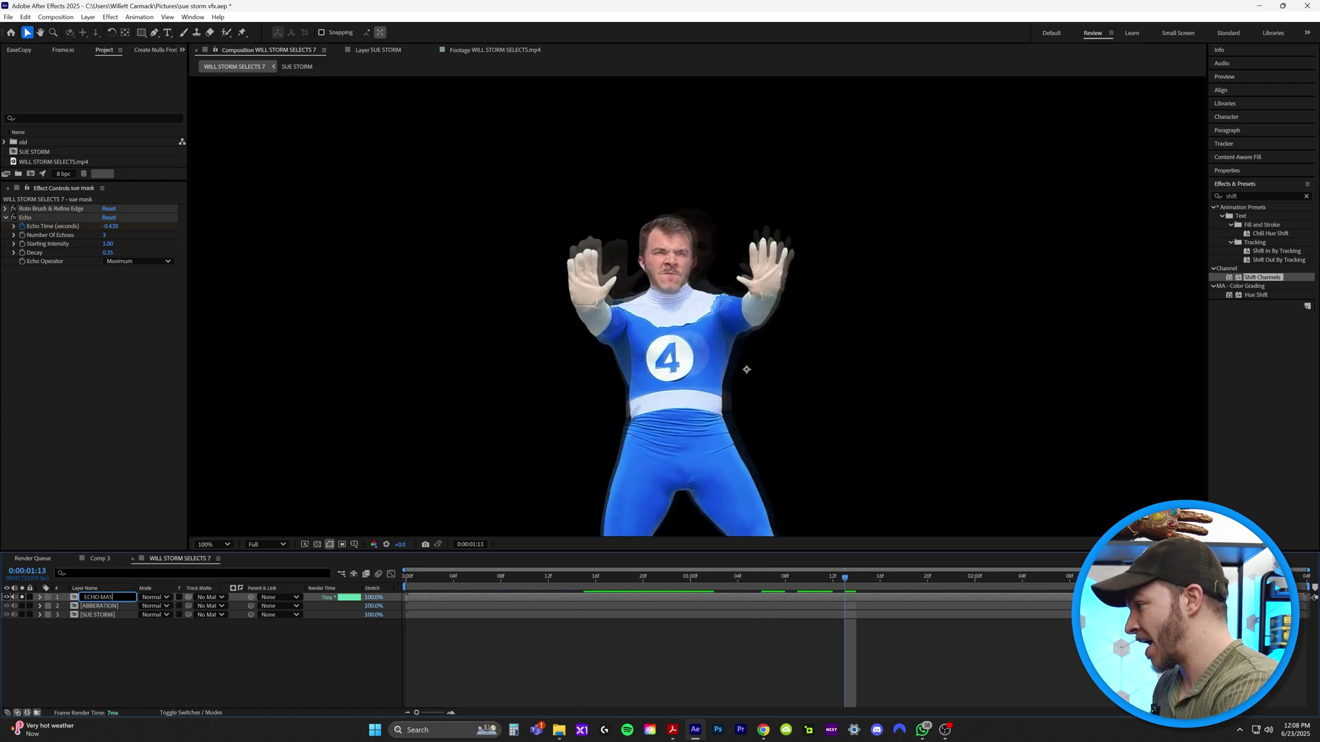
type("K")
key("Return")
Move the ABBERATION layer above ECHO MASK, check the result on the timeline and activate the Pen tool.
left_click_drag(103, 609, 101, 600)
mouse_move(712, 578)
left_mouse_down()
mouse_move(642, 577)
mouse_move(711, 581)
left_mouse_up()
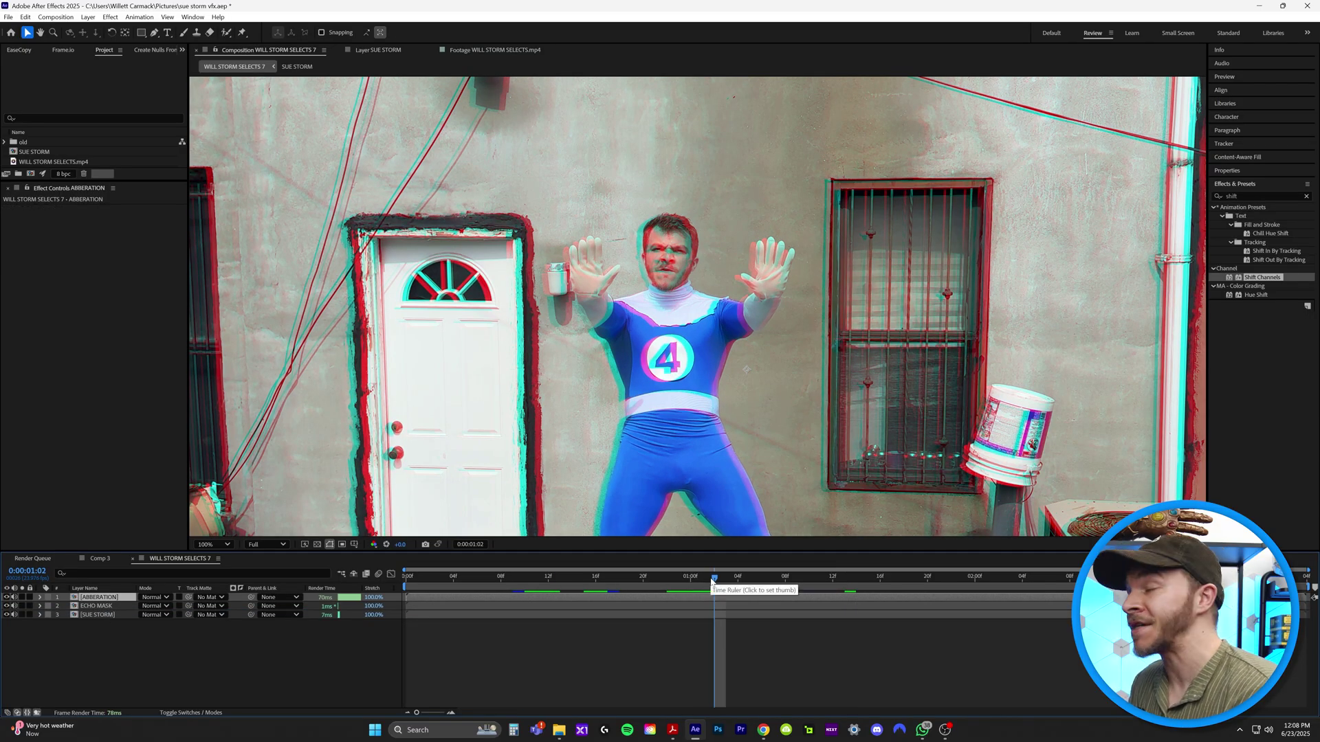
left_click(155, 34)
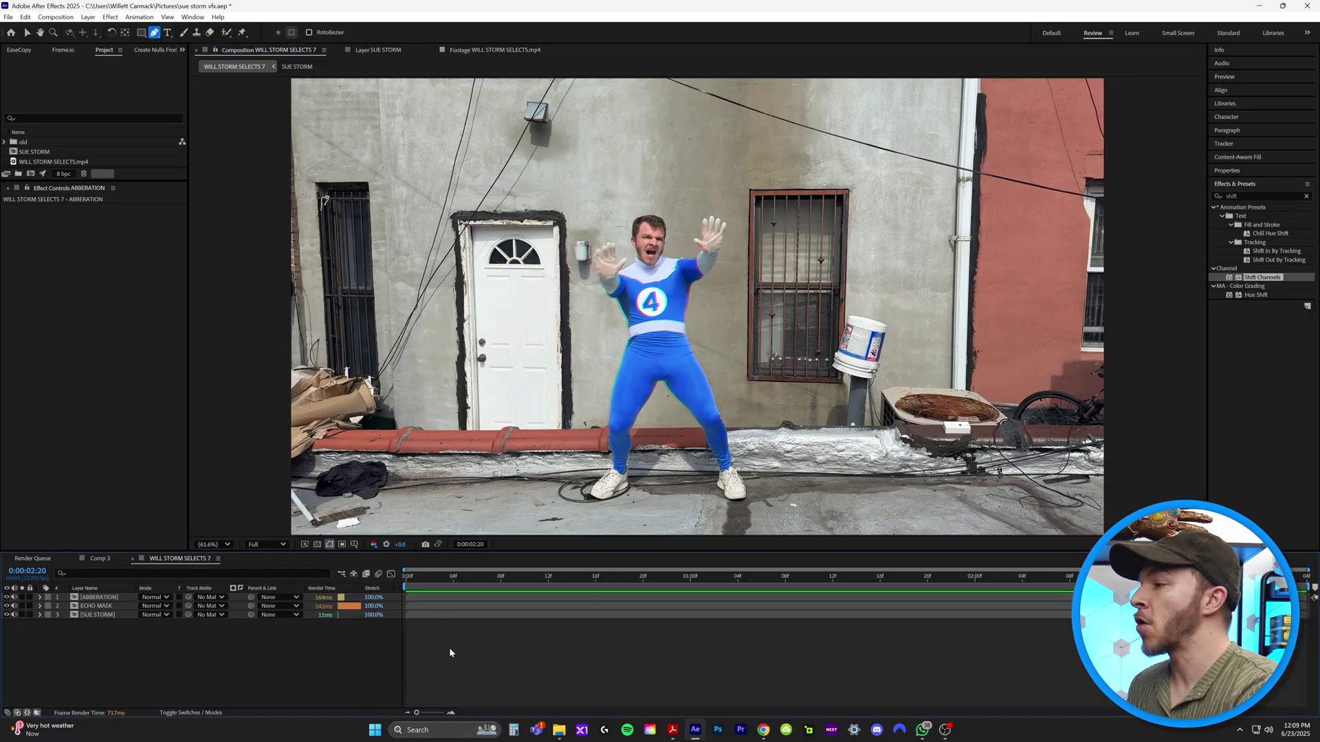
Create a new black solid layer named "WAVES".
left_click(88, 16)
mouse_move(109, 29)
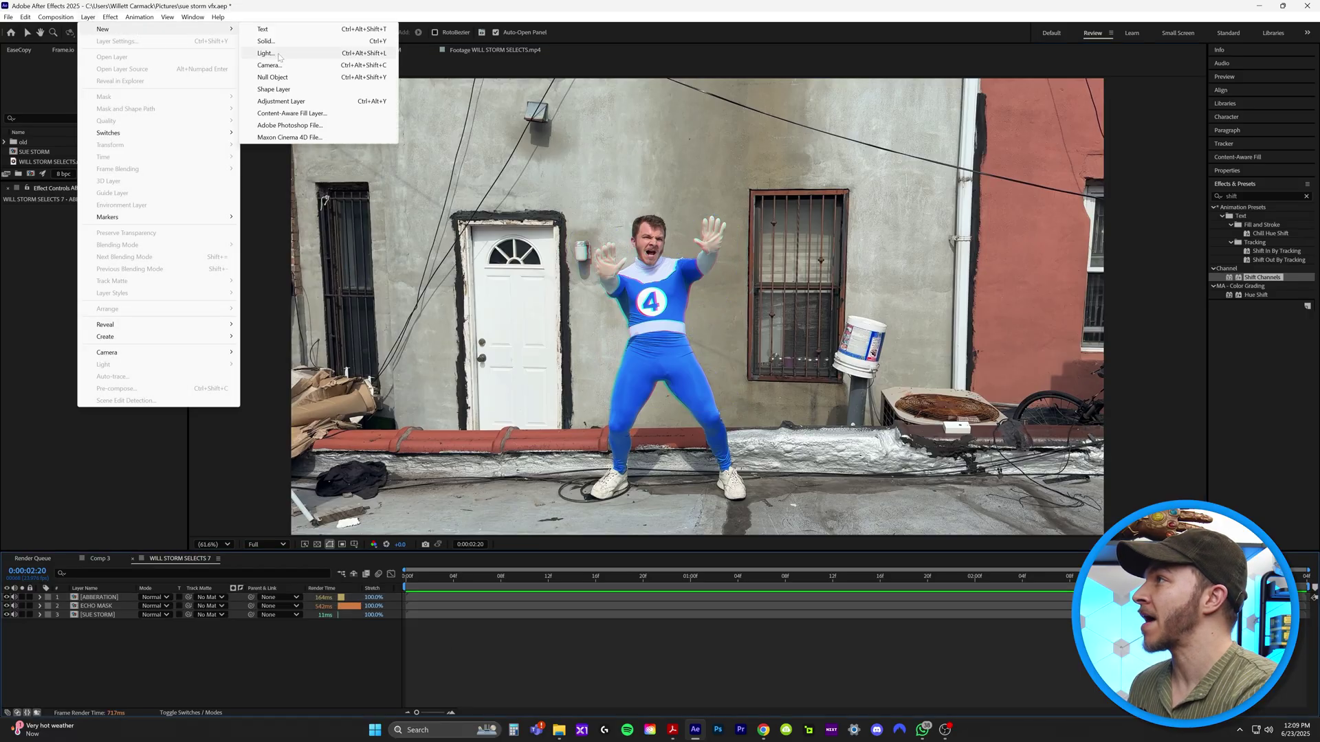
left_click(270, 41)
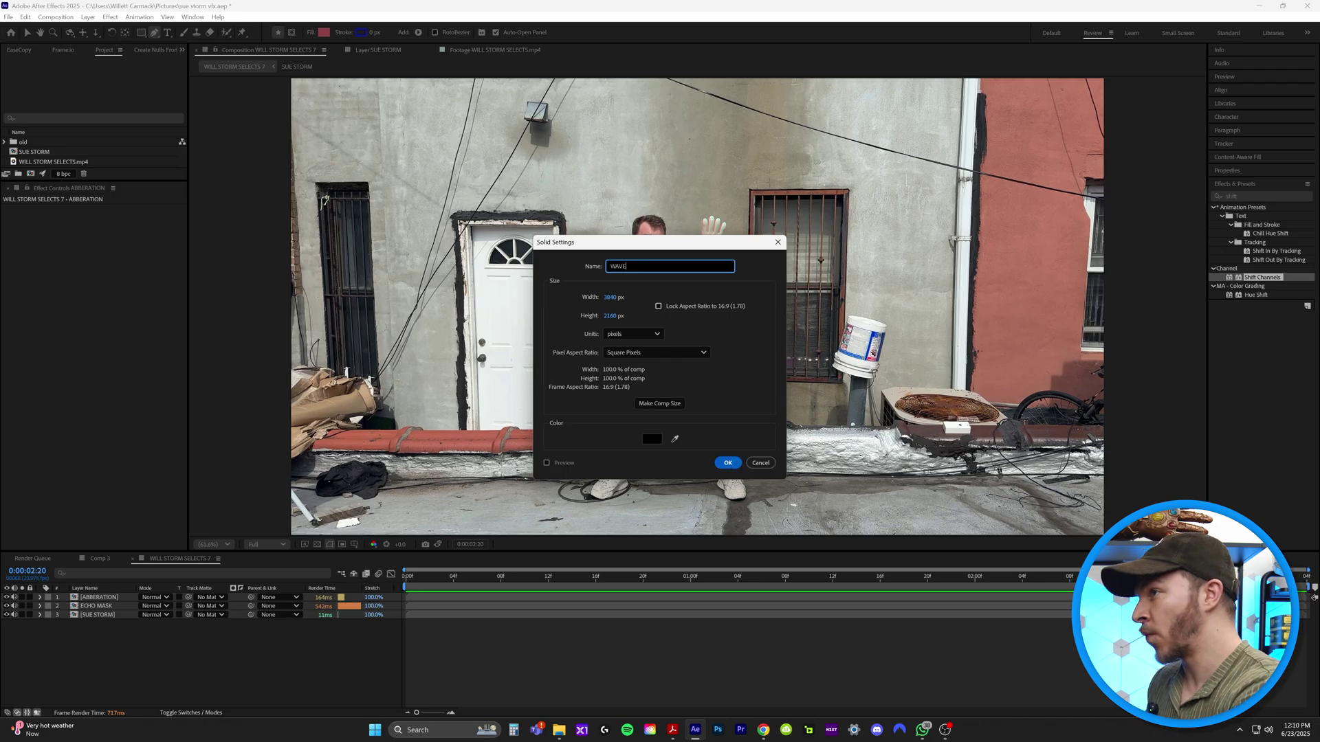
key("Return")
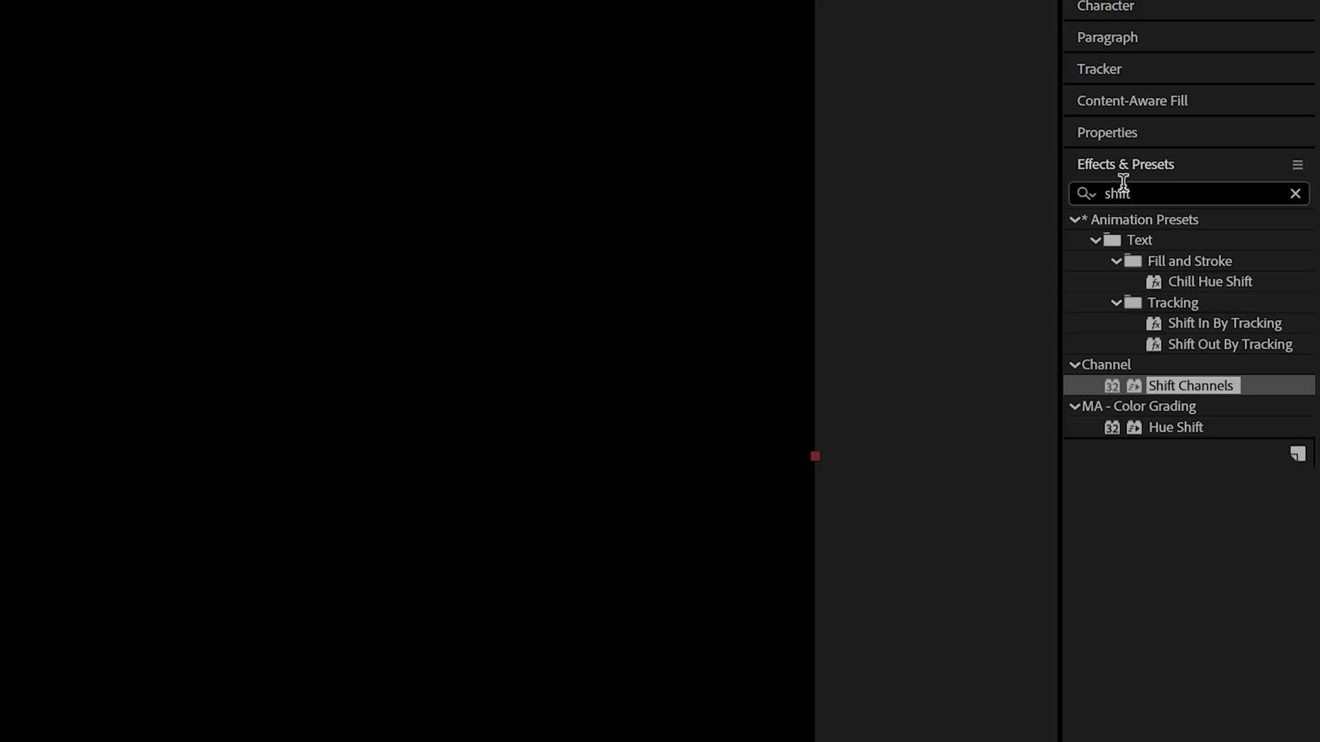
Search the effects for "radio" and apply Radio Waves to the WAVES layer.
left_click(1230, 195)
type("radio")
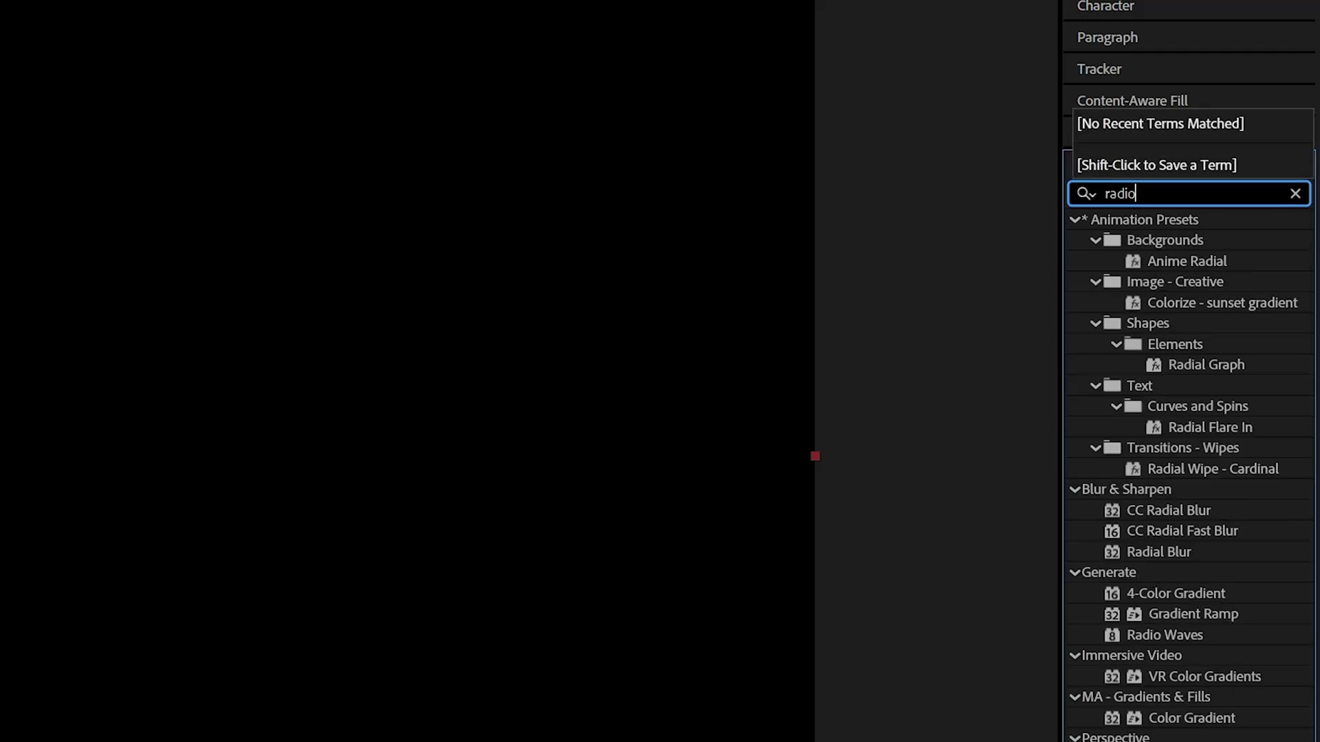
left_click(1168, 241)
left_click_drag(1168, 238, 439, 592)
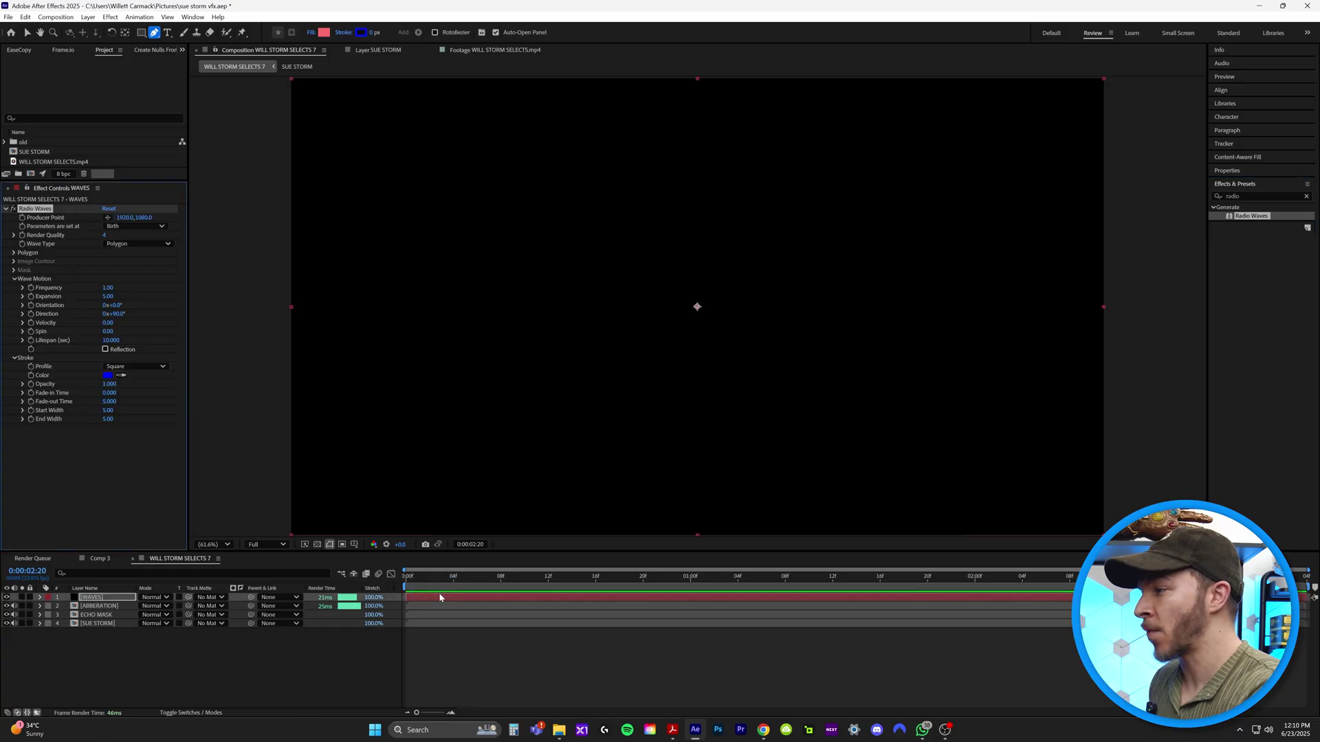
Preview the waves and move the Radio Waves producer point onto the actor's face, at about 1699, 794.
key("v")
key("space")
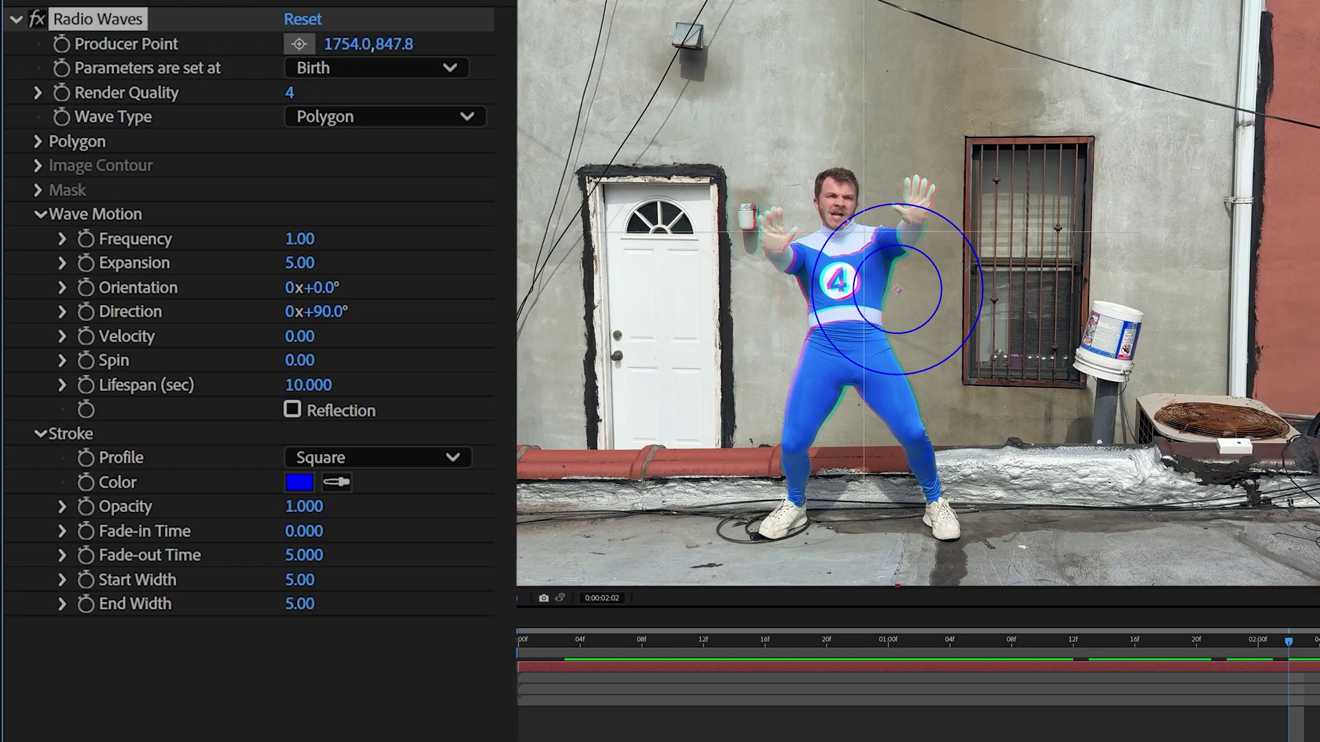
left_click_drag(897, 289, 838, 215)
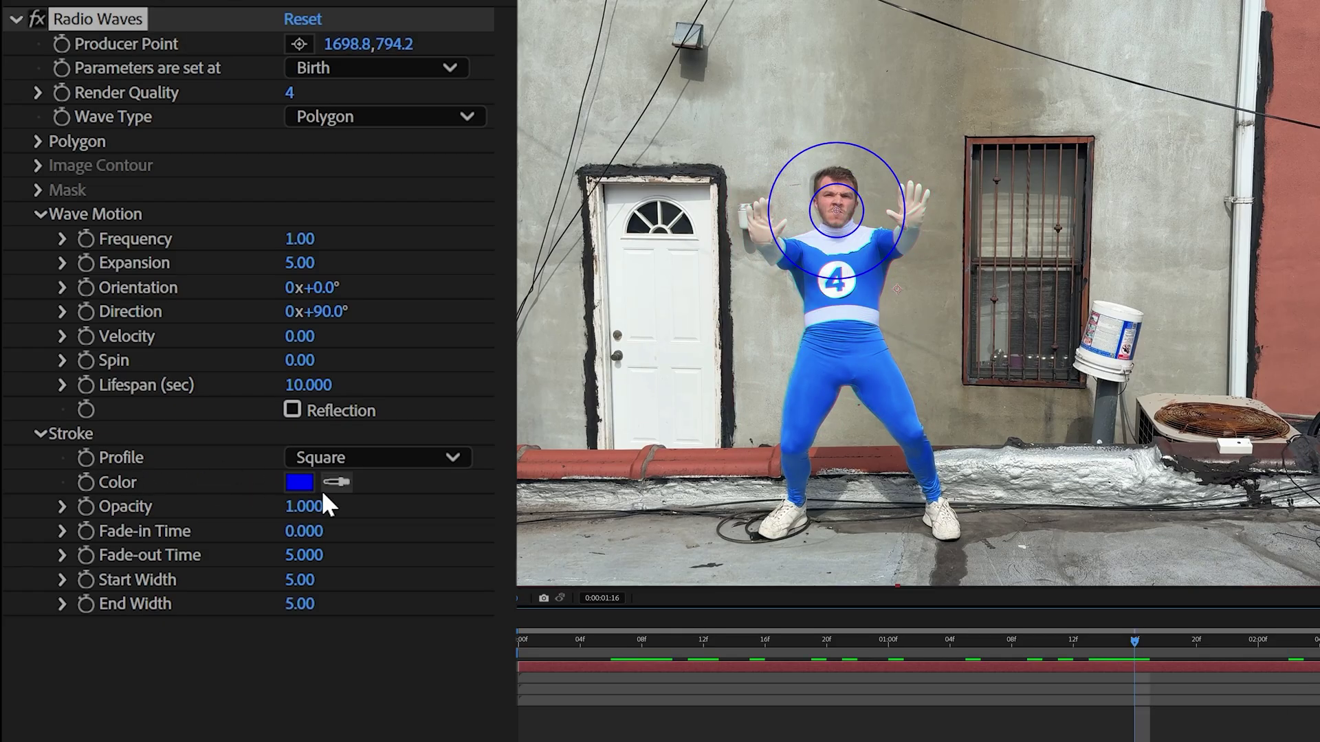
Set the Radio Waves stroke color to white and its profile to Bell.
left_click(299, 483)
key("Return")
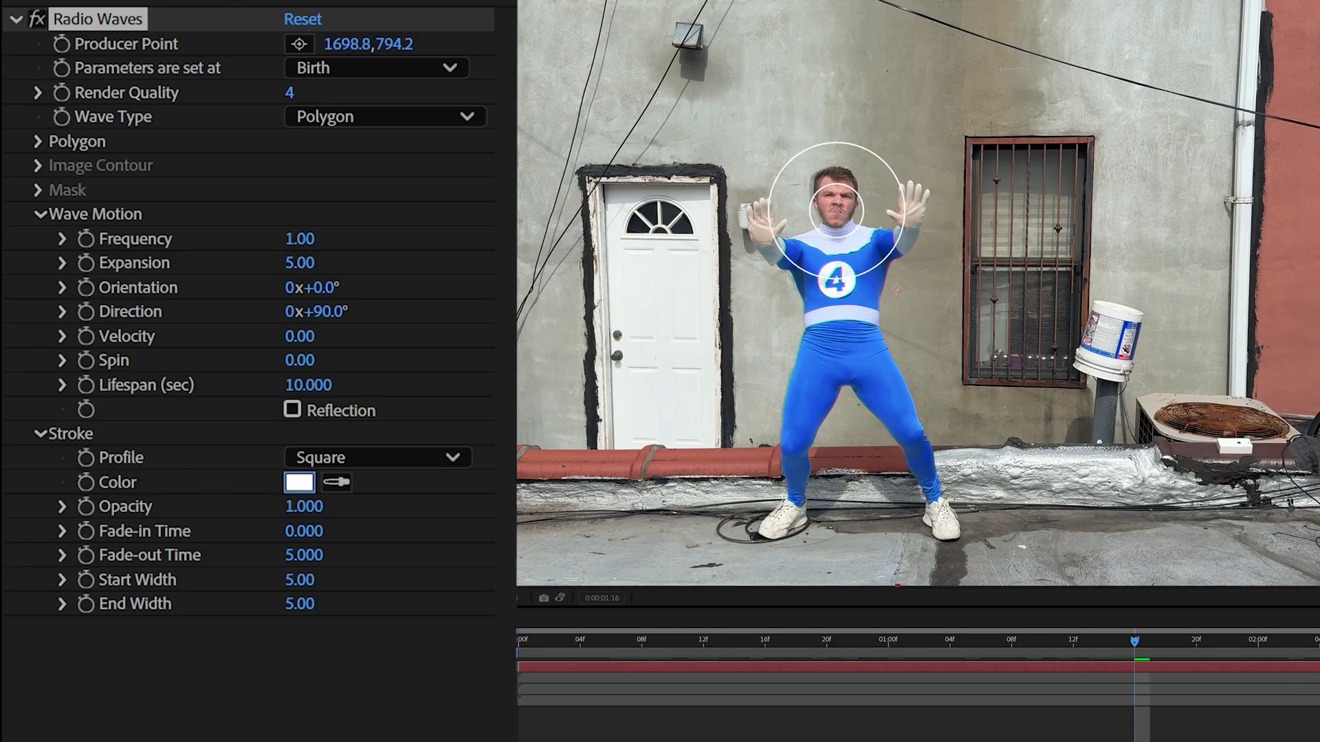
left_click(318, 457)
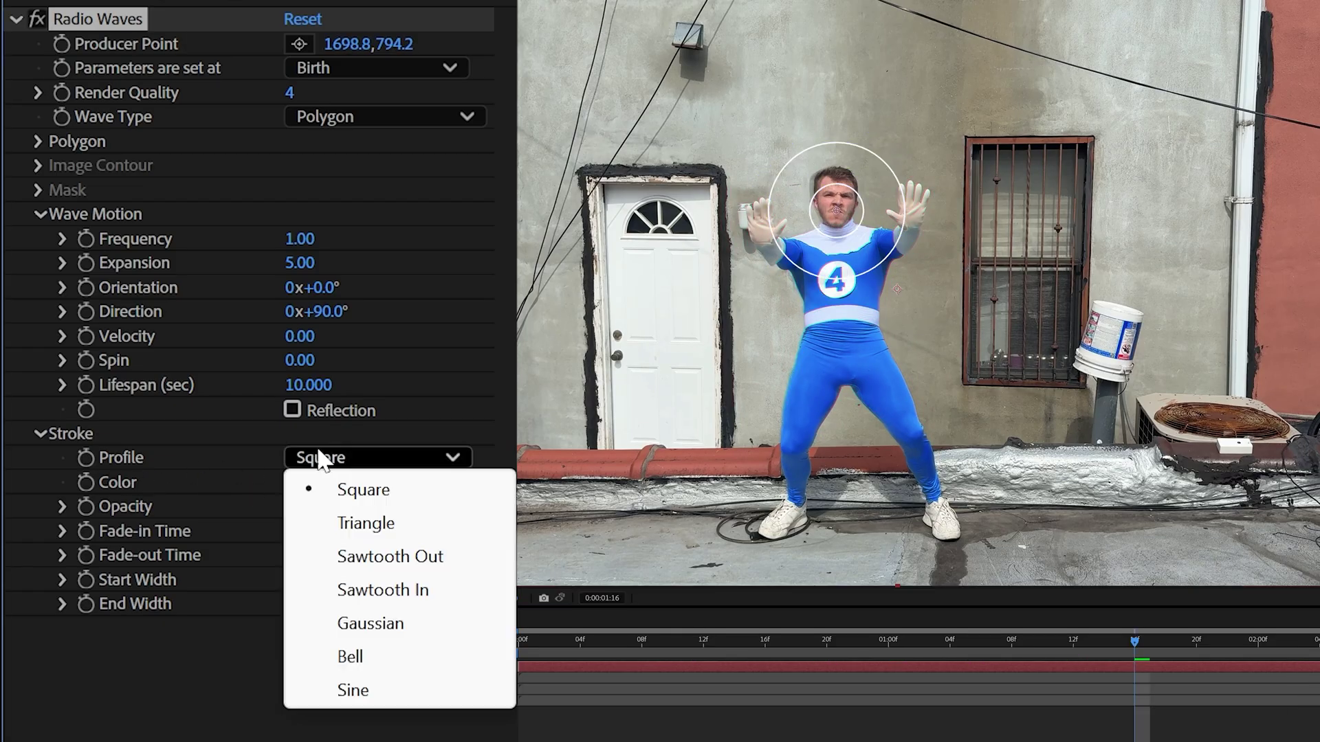
left_click(352, 657)
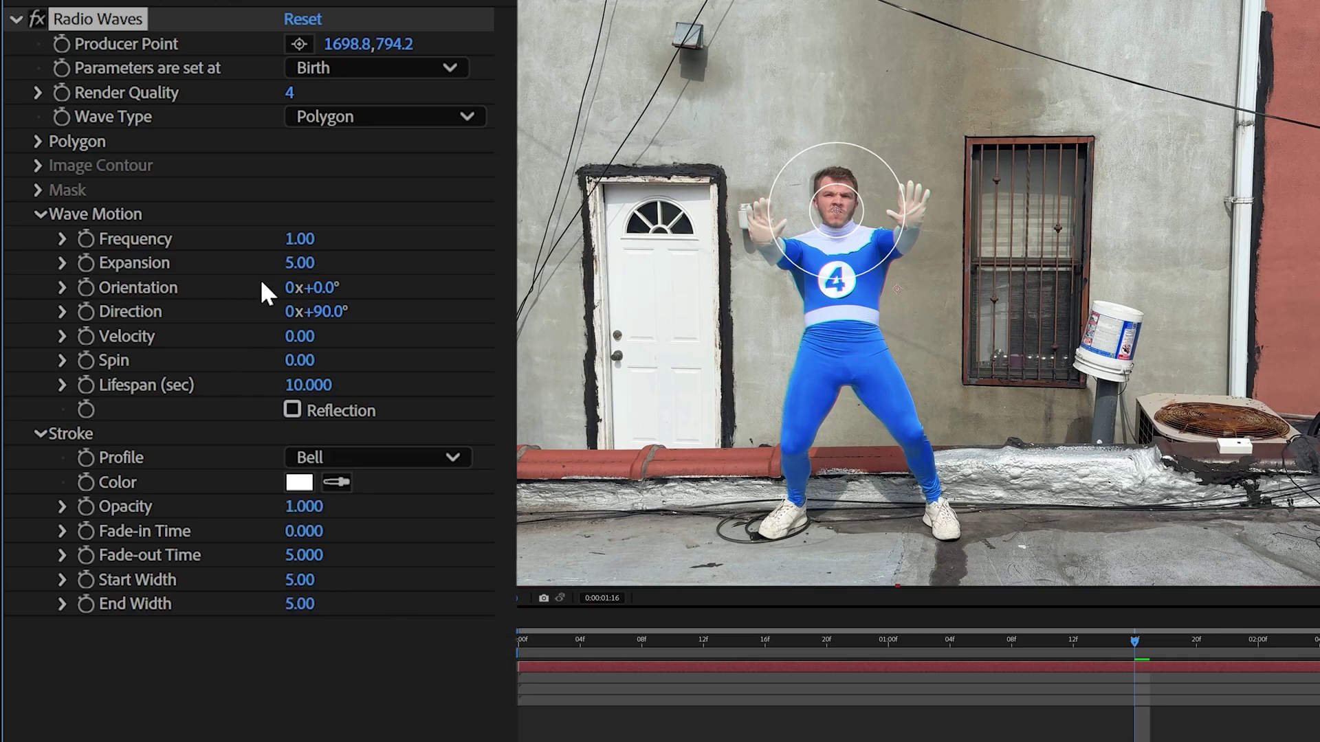
Set the wave Expansion to 38 and the Frequency to 3, checking the motion on the timeline.
left_click_drag(297, 263, 1262, 558)
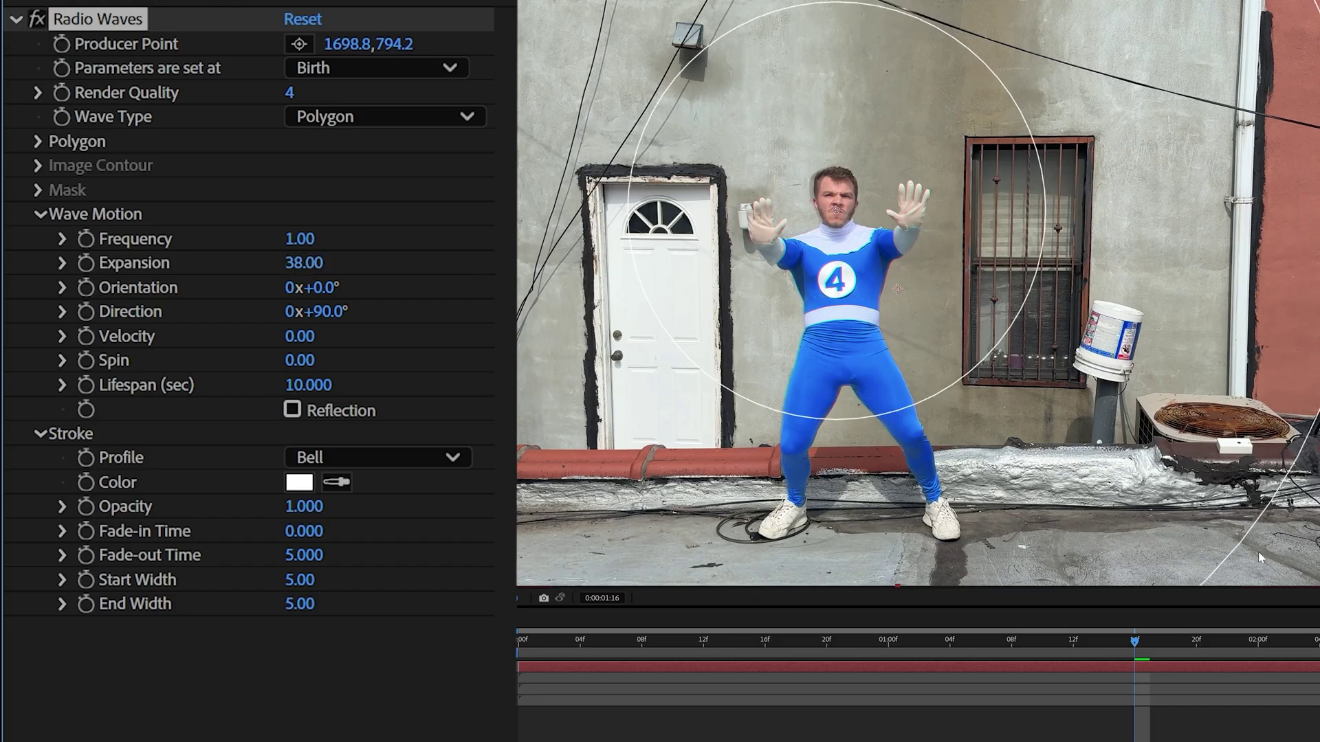
left_click_drag(584, 640, 950, 639)
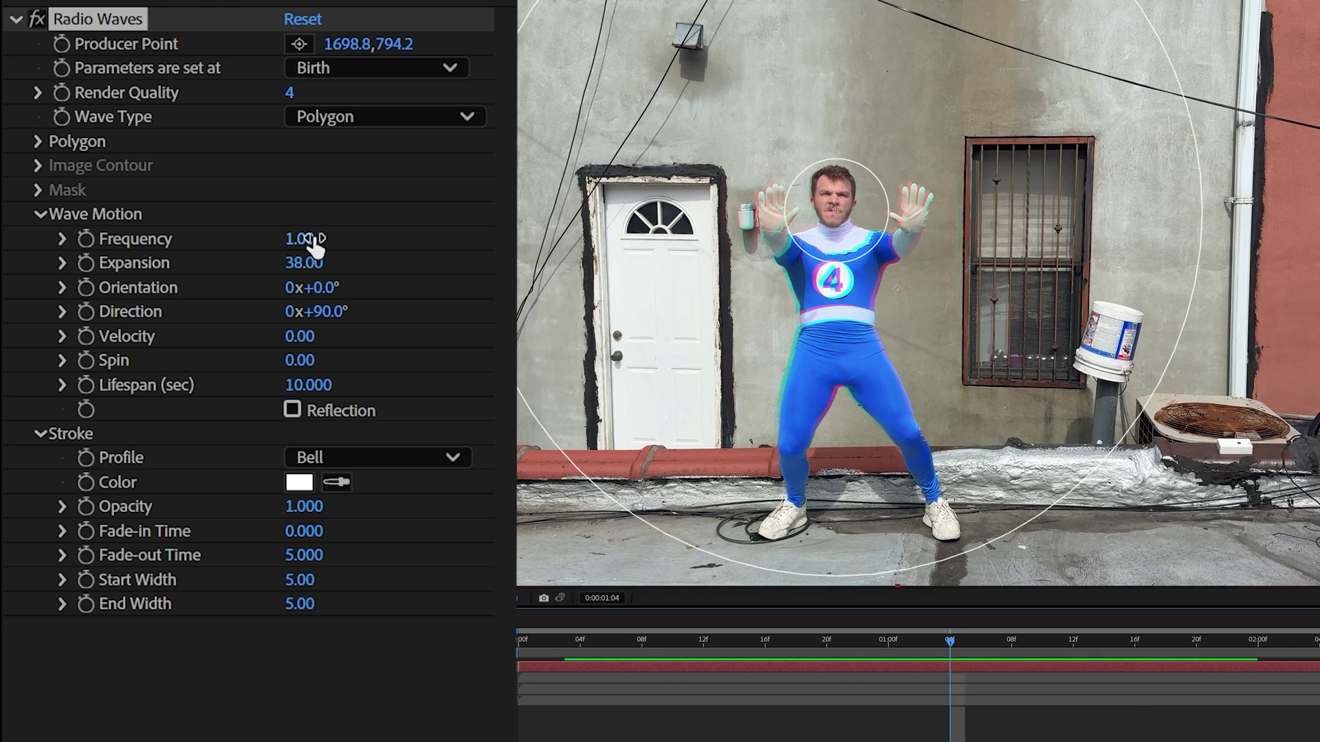
left_click(308, 238)
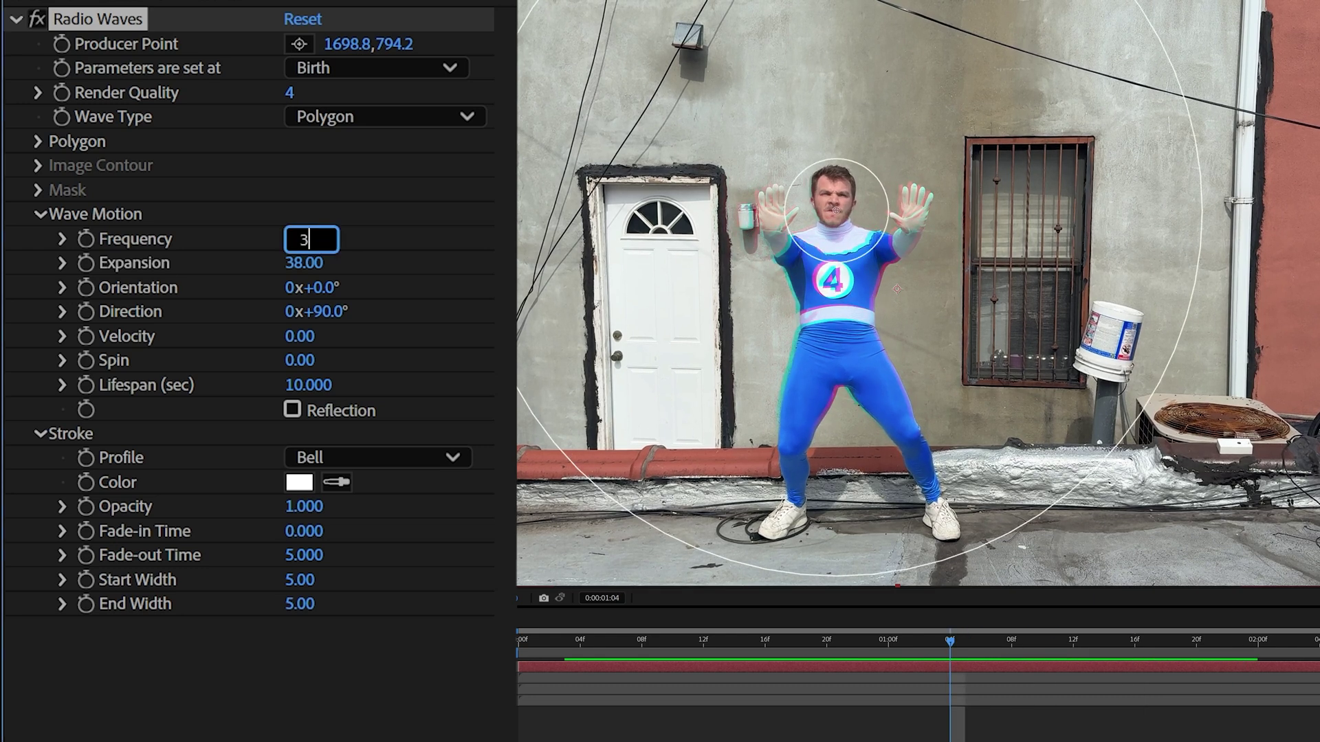
key("Return")
left_click_drag(749, 641, 1111, 670)
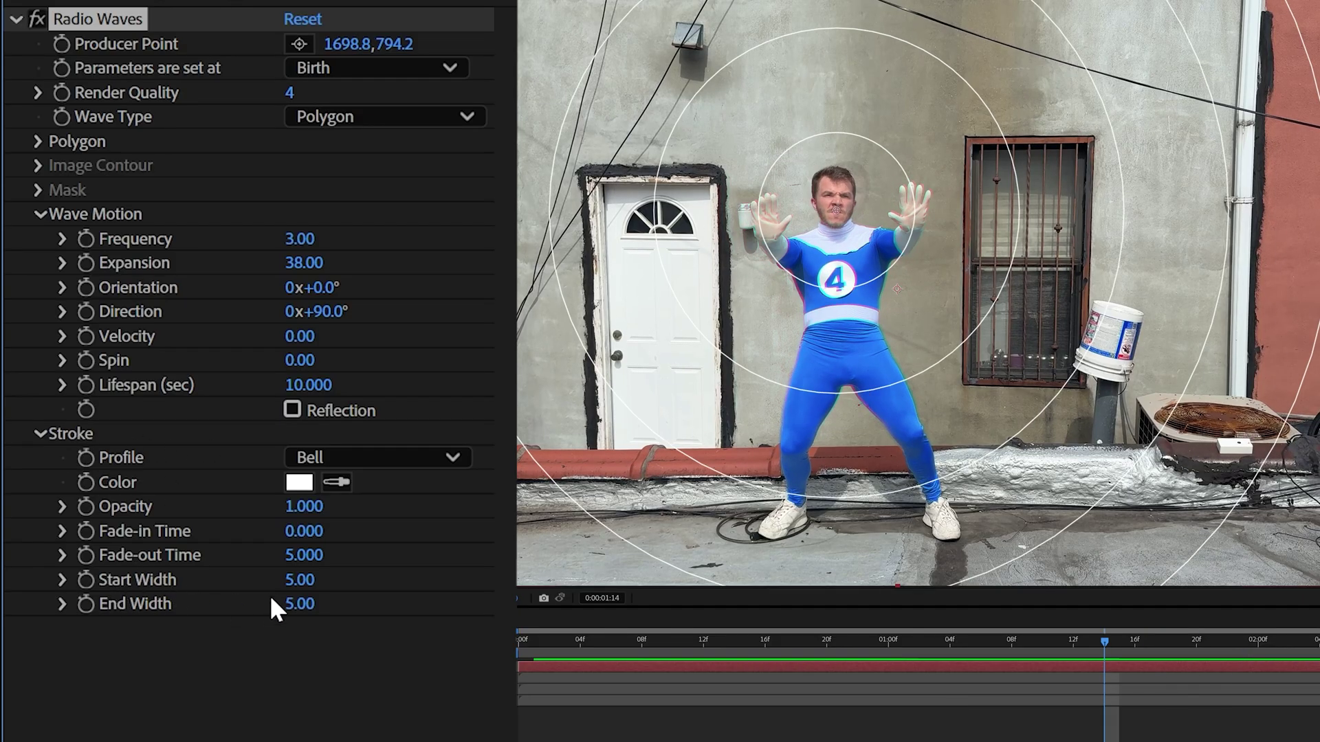
Increase the stroke's Start Width to 73.90 and preview the thicker waves around the actor's face.
left_click_drag(290, 586, 597, 432)
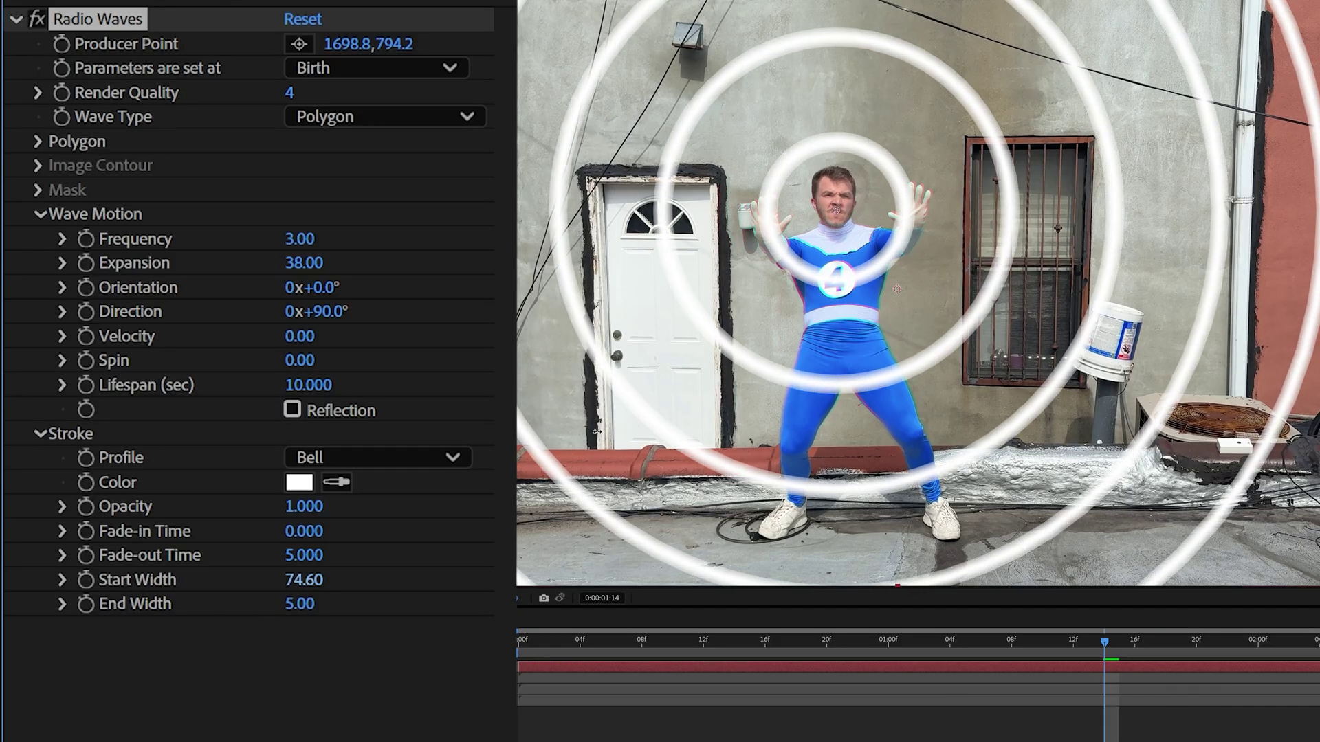
key("space")
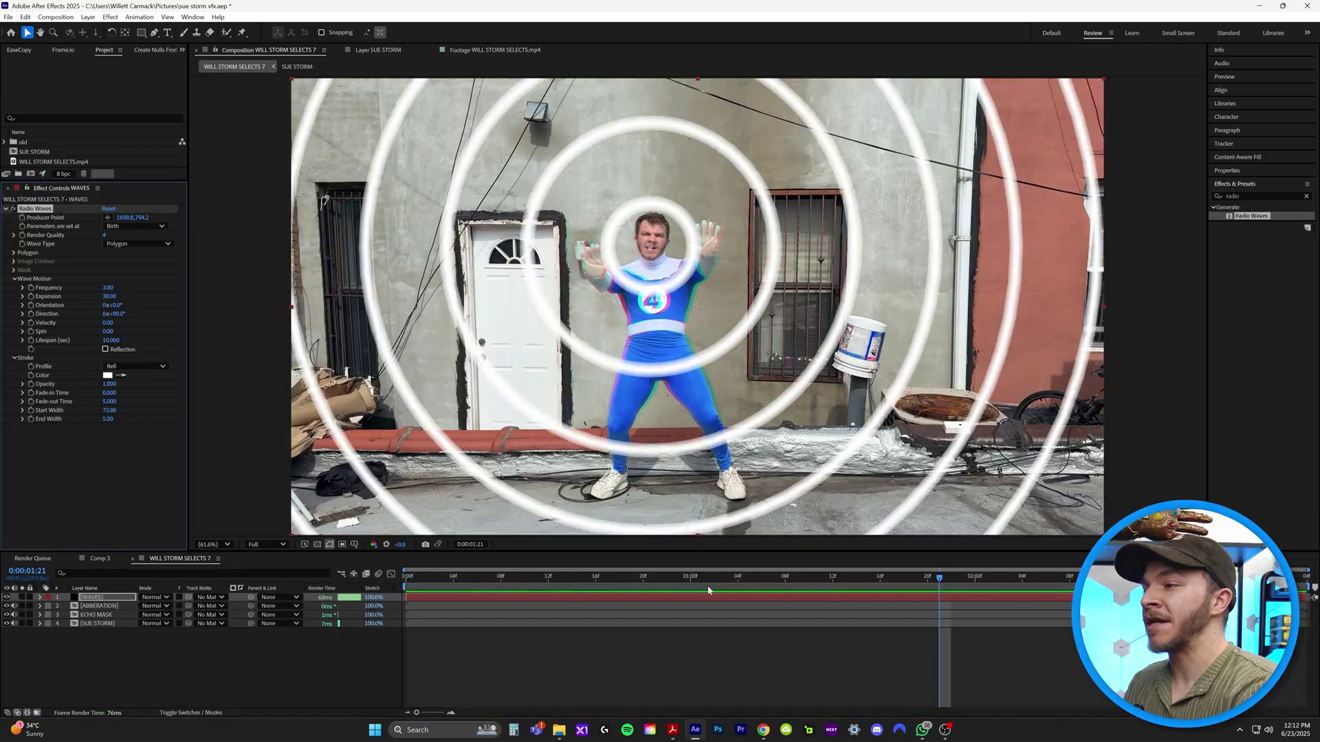
left_click_drag(741, 587, 716, 585)
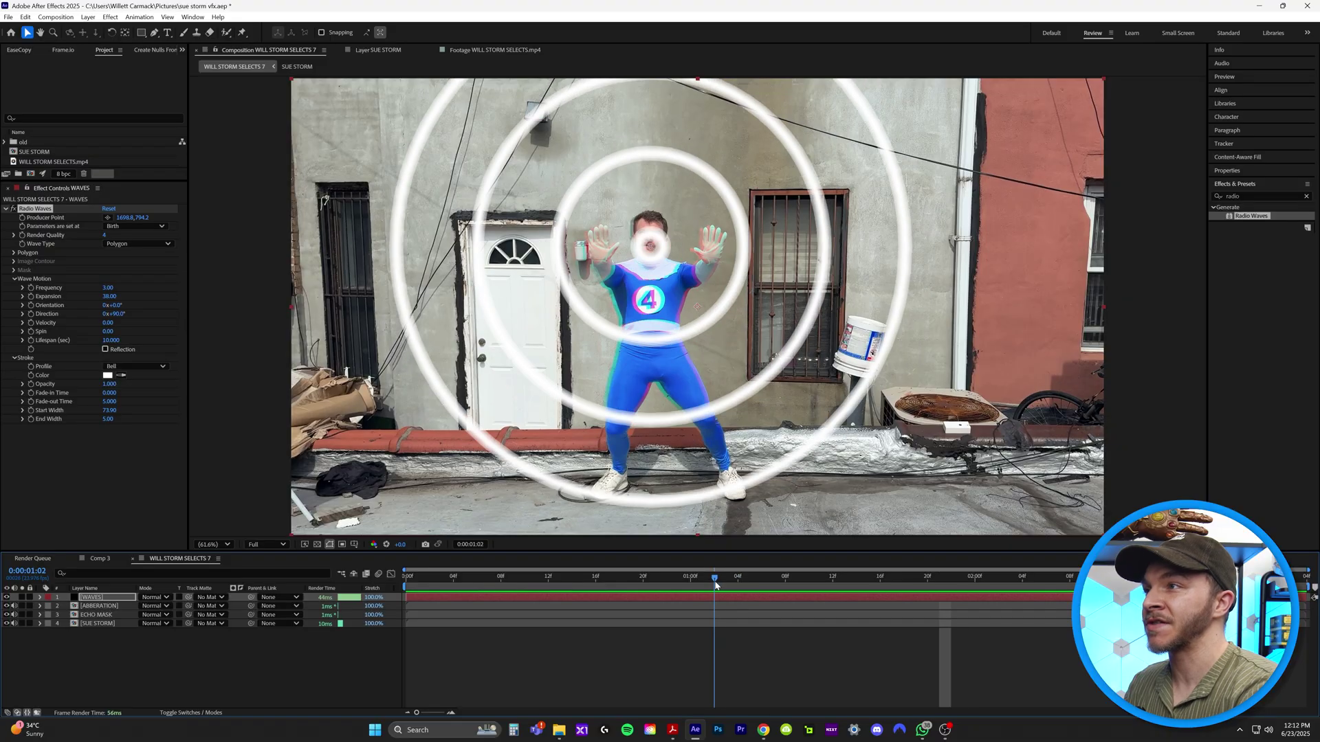
scroll(670, 256, "up", 4)
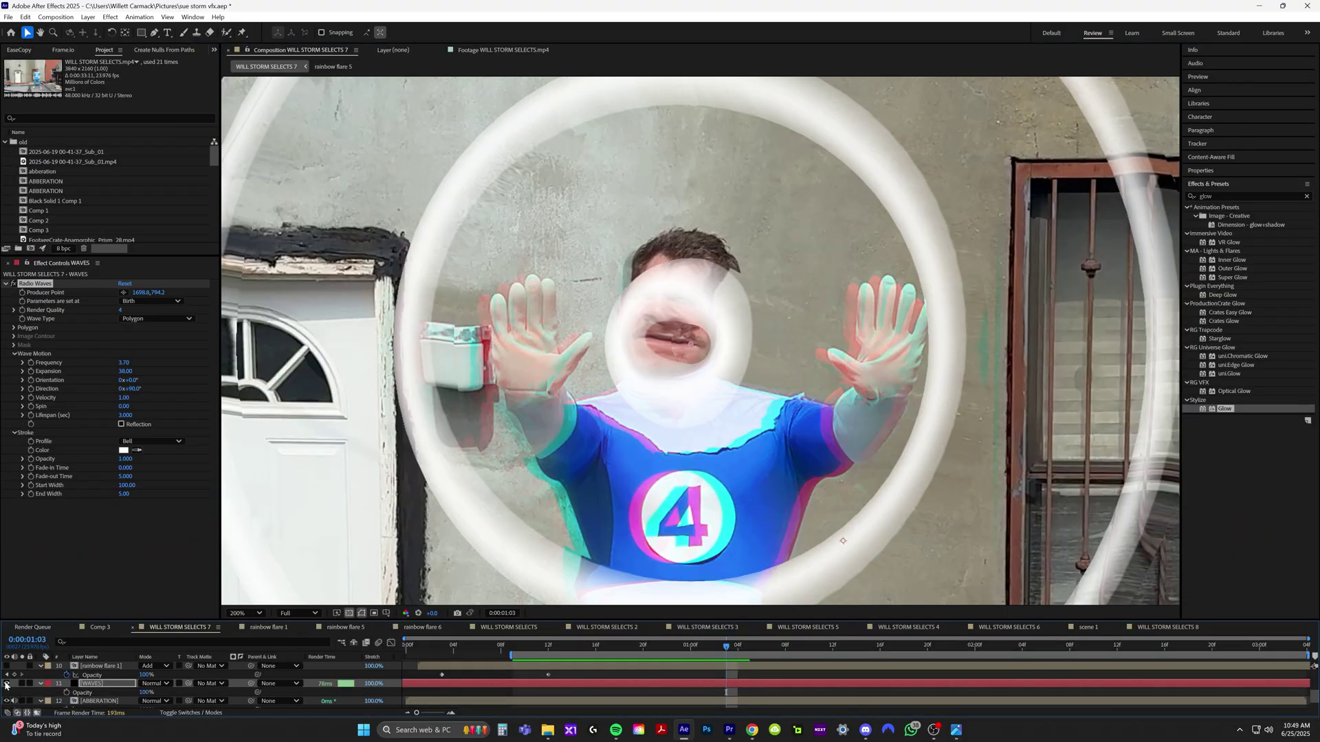
Hide the WAVES layer in the finished composition and examine the distortion on the actor's face across several frames.
left_click(6, 684)
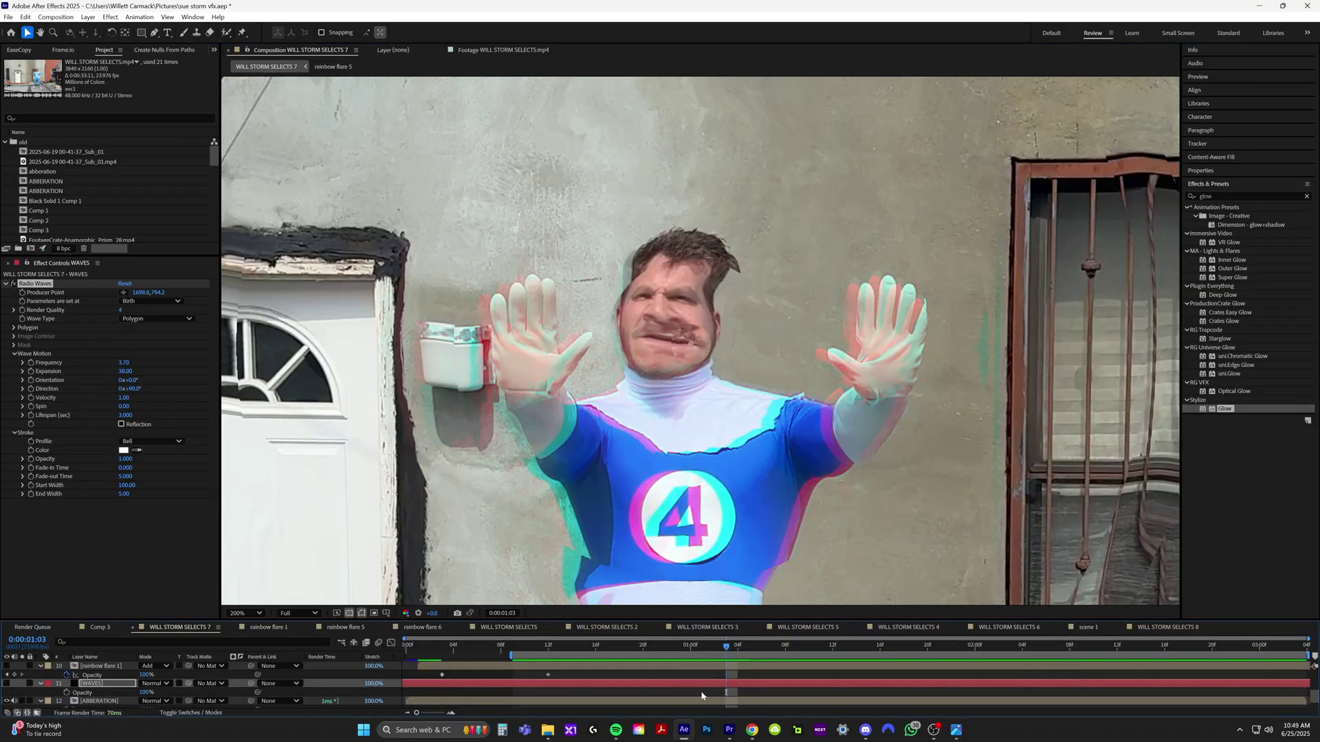
scroll(663, 371, "up", 2)
left_click_drag(731, 646, 691, 651)
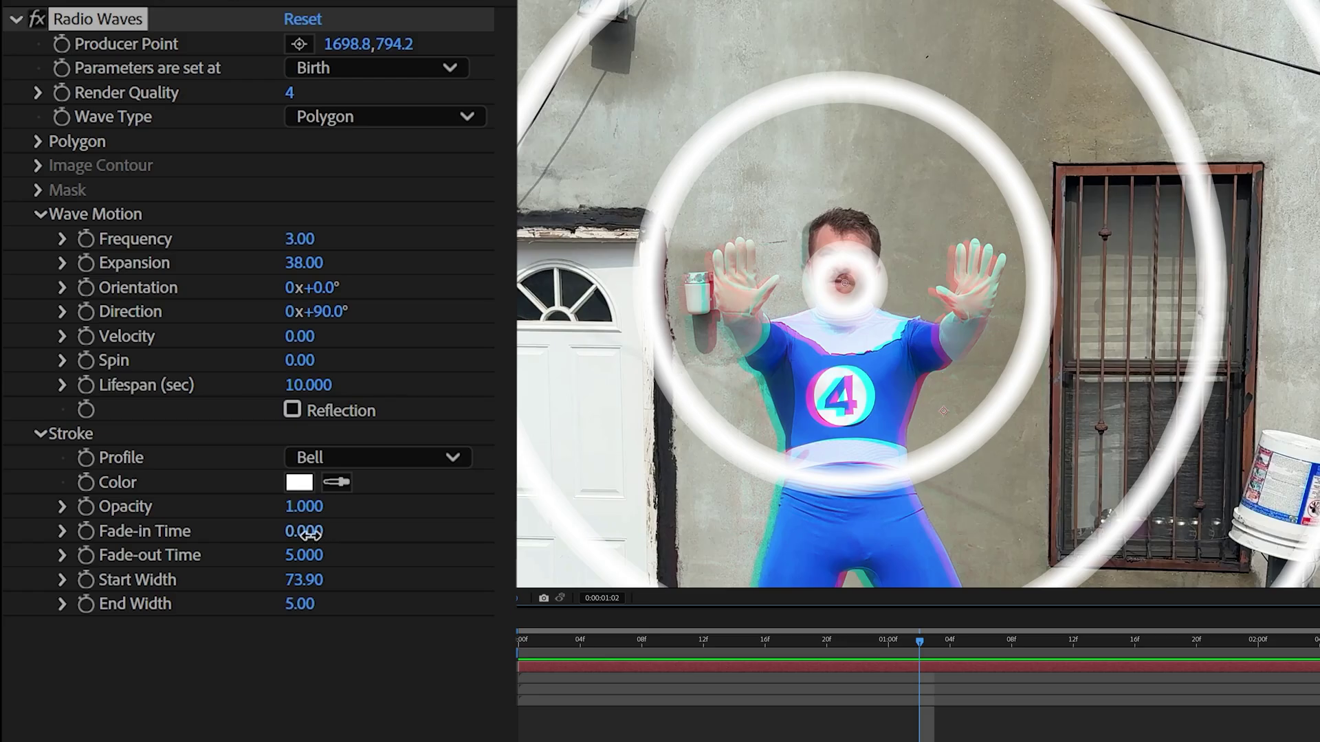
Set the stroke's Fade-in Time to 1.010, checking on the timeline how the waves fade in near the face.
left_click_drag(307, 535, 316, 533)
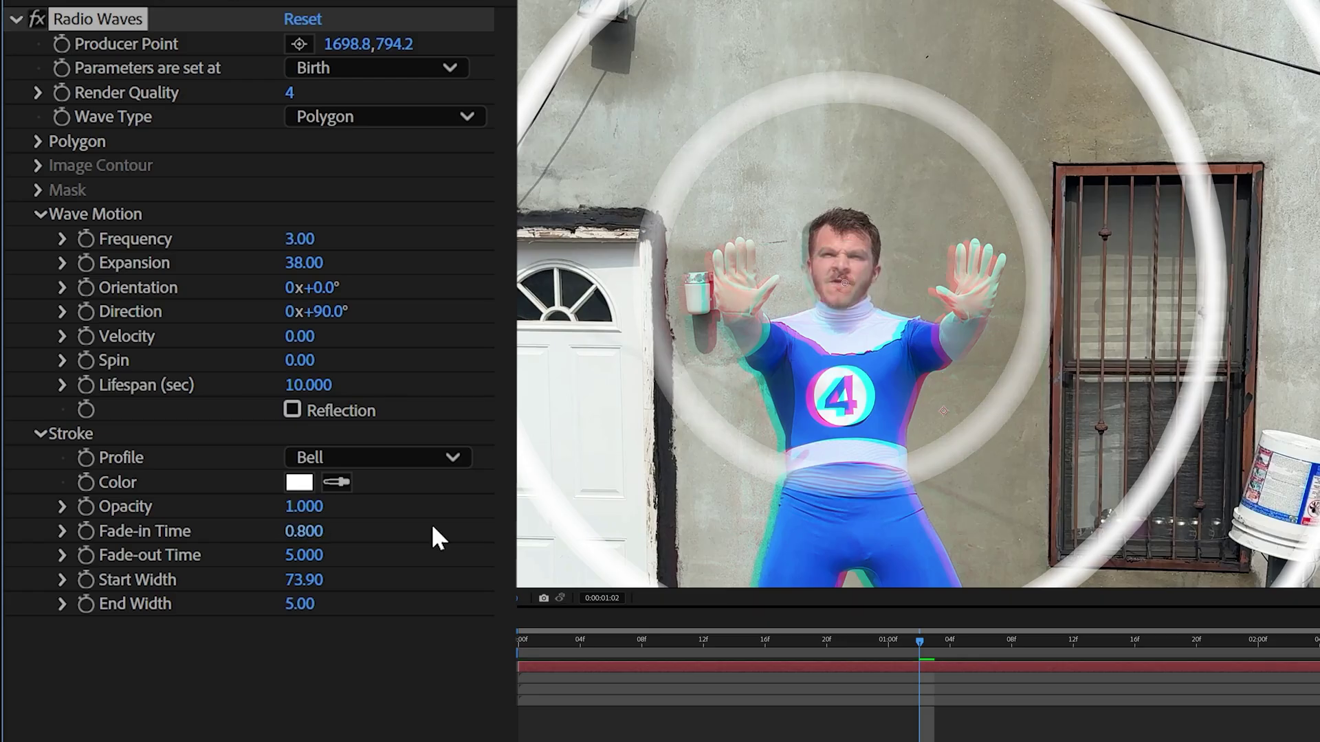
key("comma")
left_click_drag(903, 642, 1002, 656)
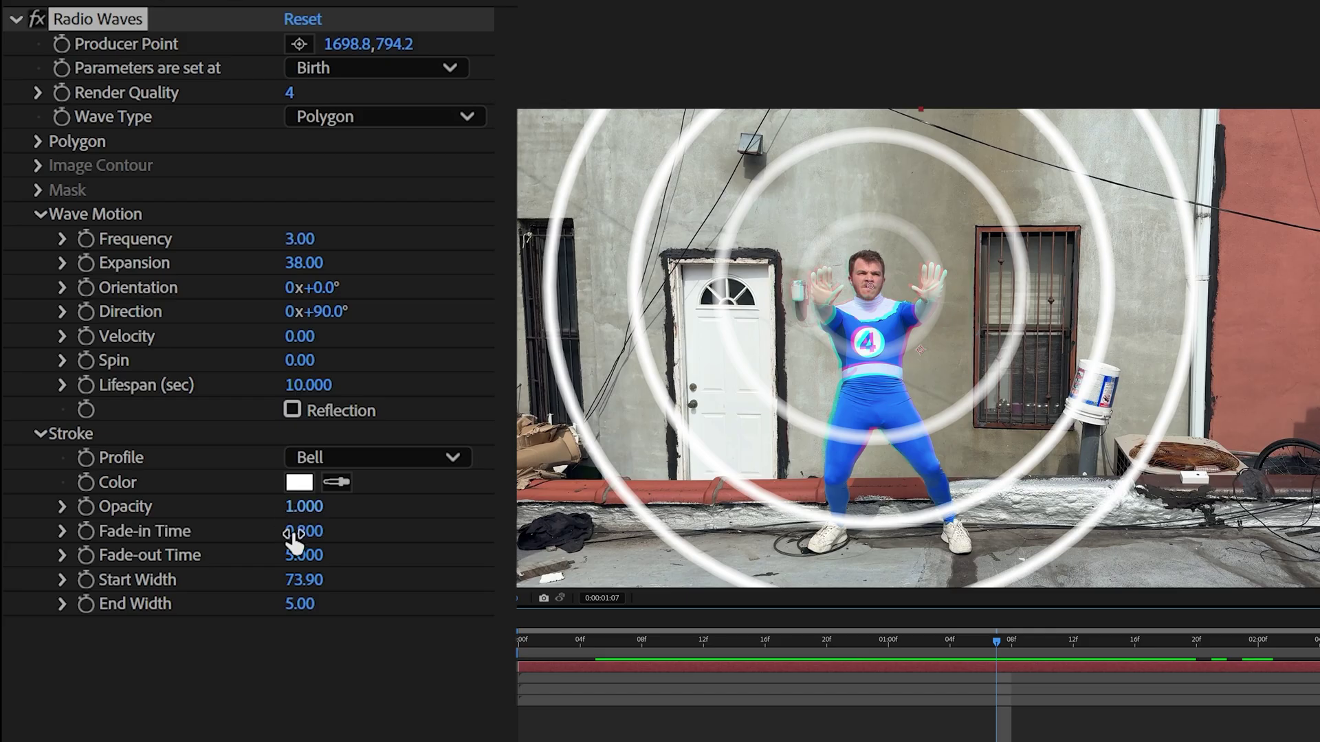
left_click_drag(305, 535, 340, 542)
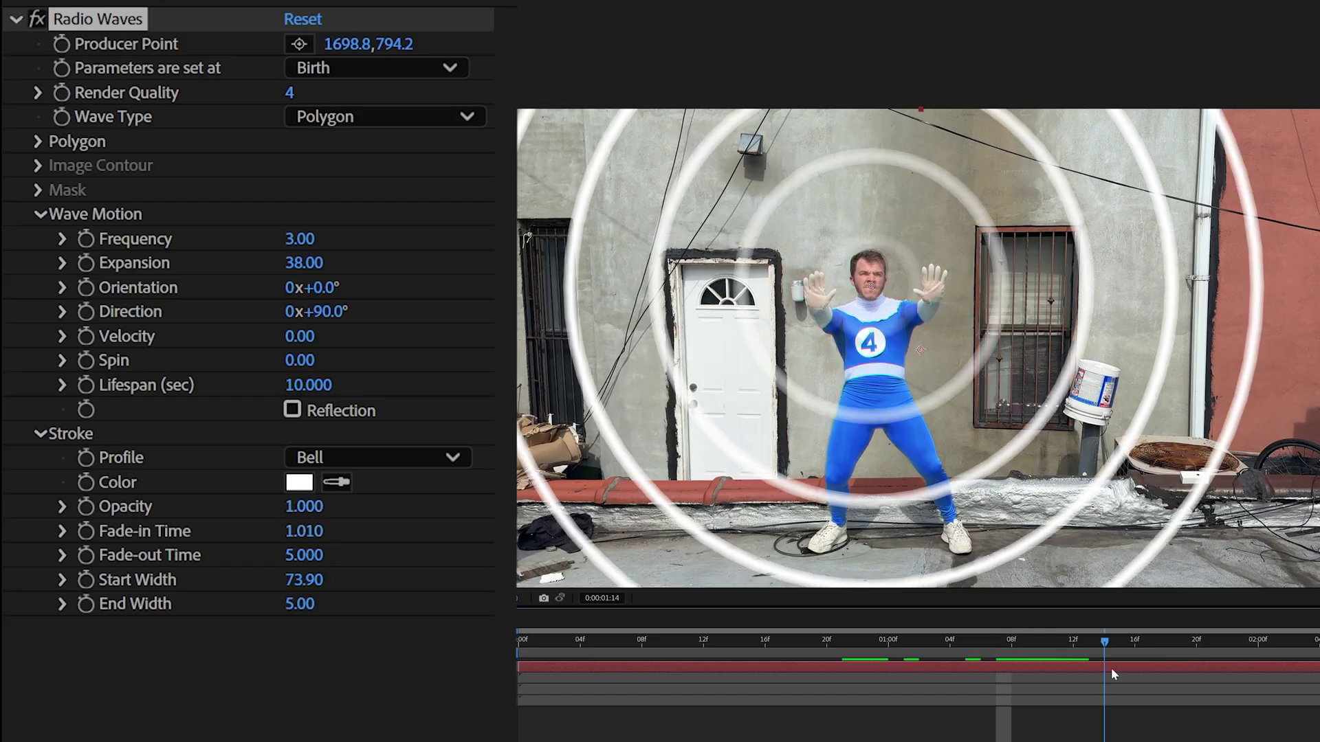
left_click_drag(1109, 670, 1134, 670)
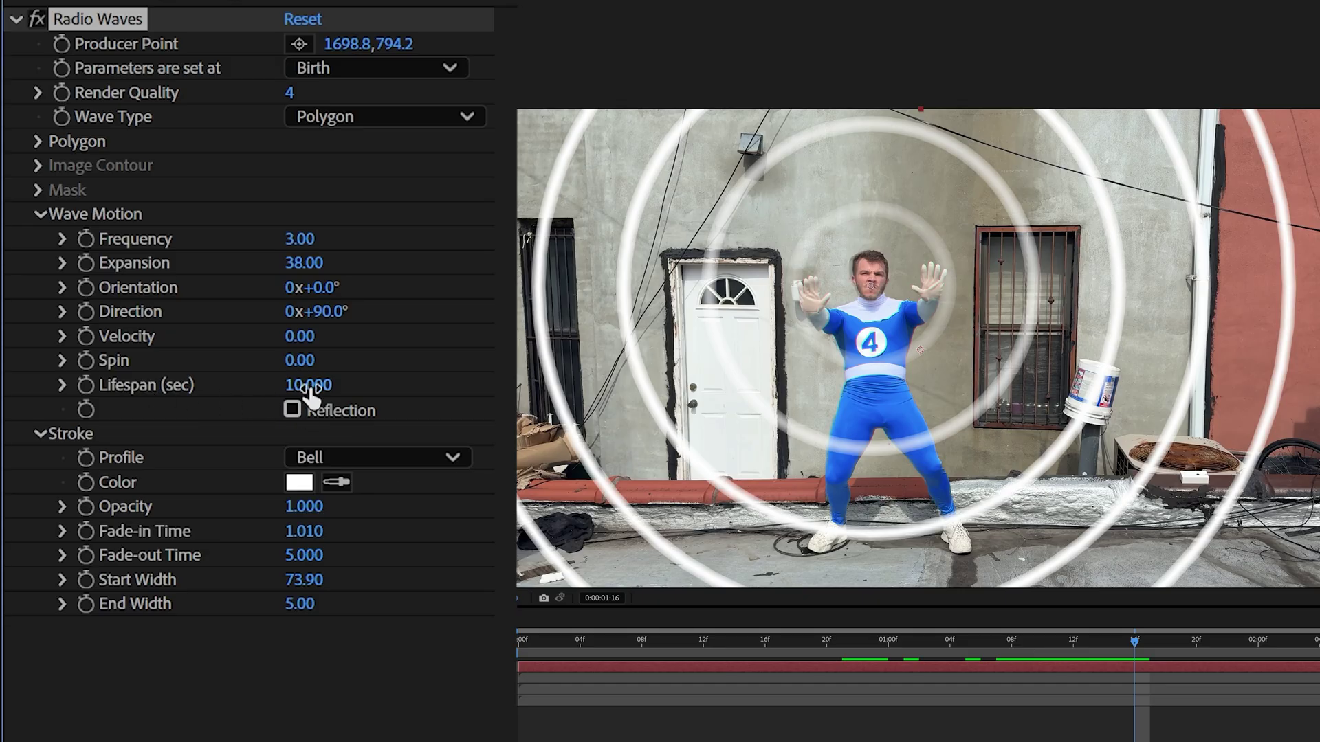
Reduce the wave Lifespan to 3 seconds and preview the waves.
left_click_drag(280, 390, 230, 394)
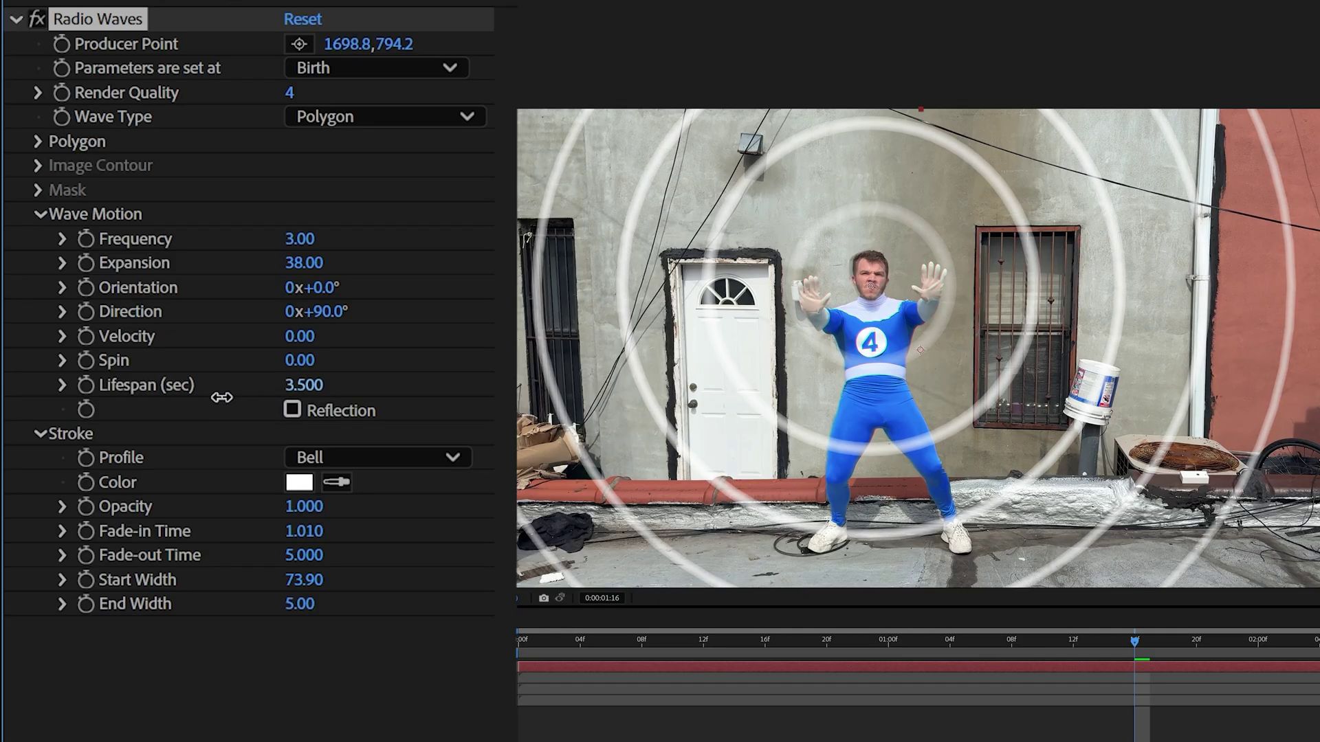
left_click_drag(221, 398, 219, 397)
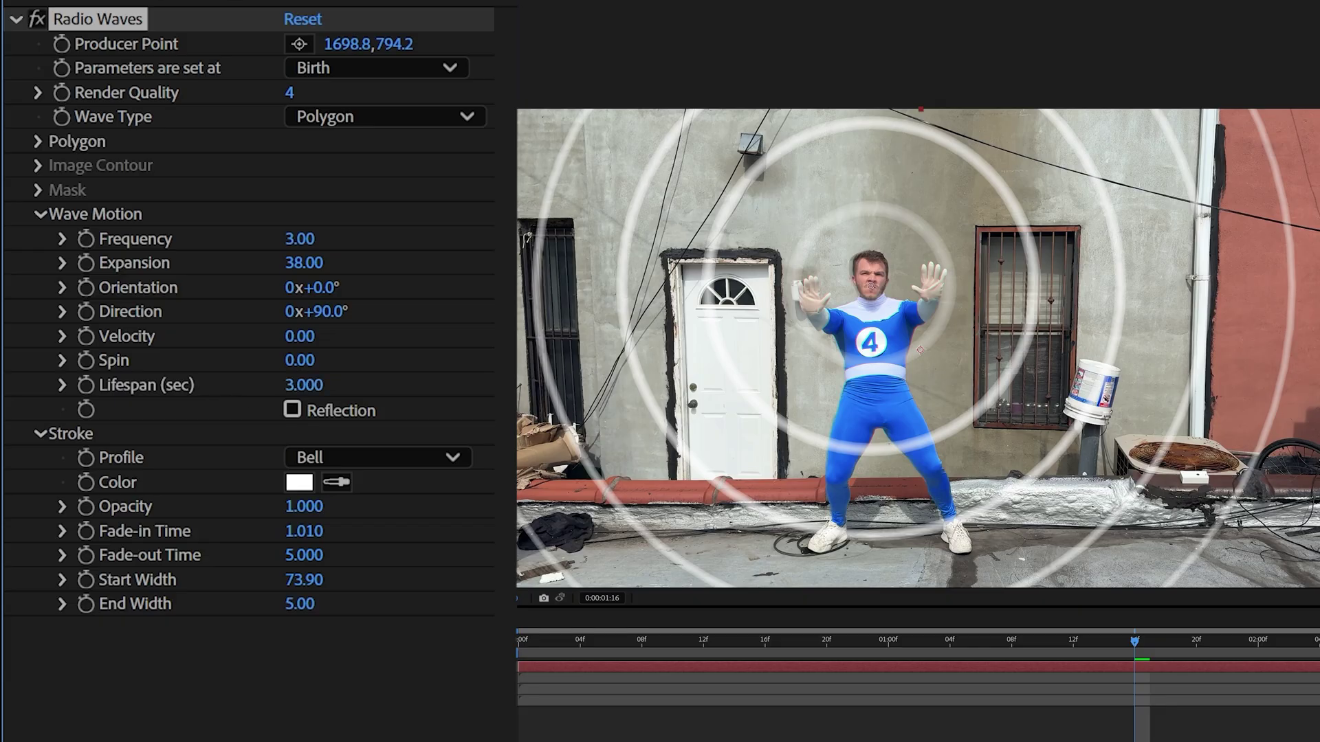
left_click_drag(582, 642, 865, 662)
key("space")
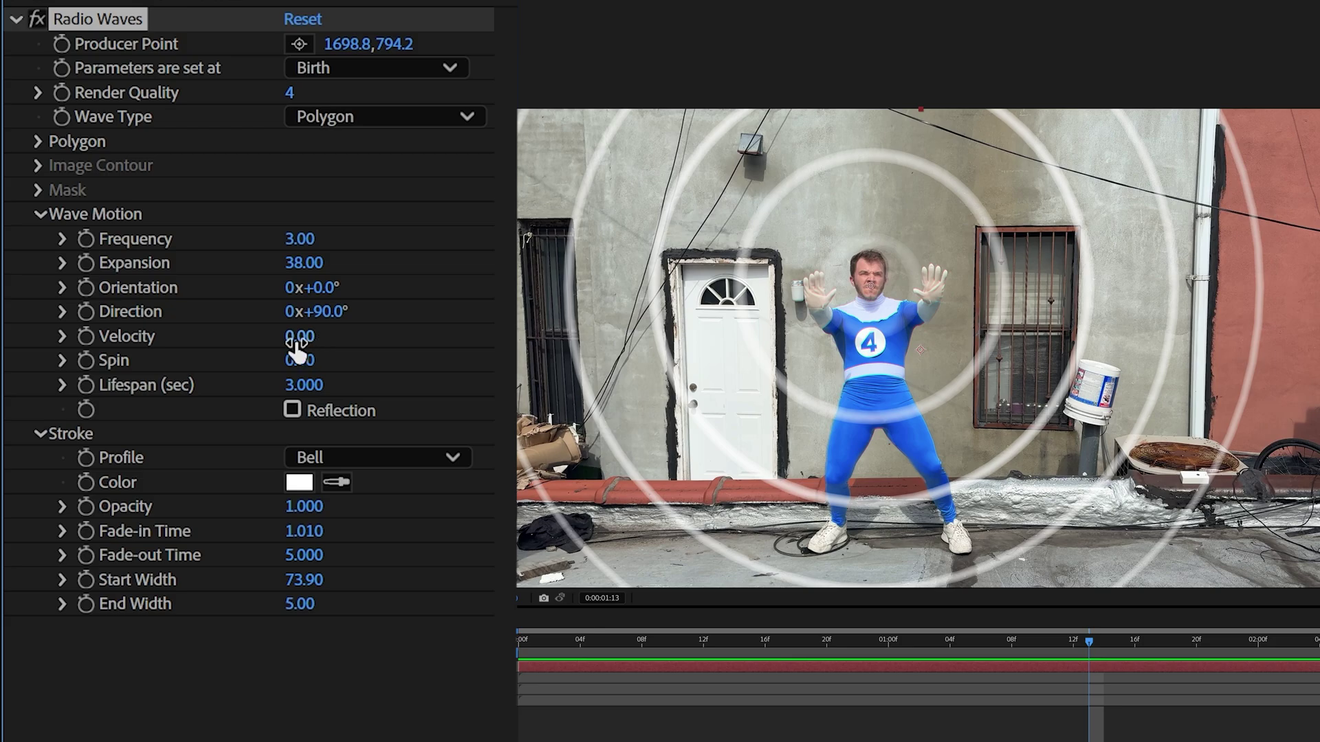
Set the wave Velocity to 1.00, trying higher values and playing the result back.
left_click_drag(310, 341, 501, 341)
left_click_drag(314, 338, 697, 341)
left_click(701, 631)
key("space")
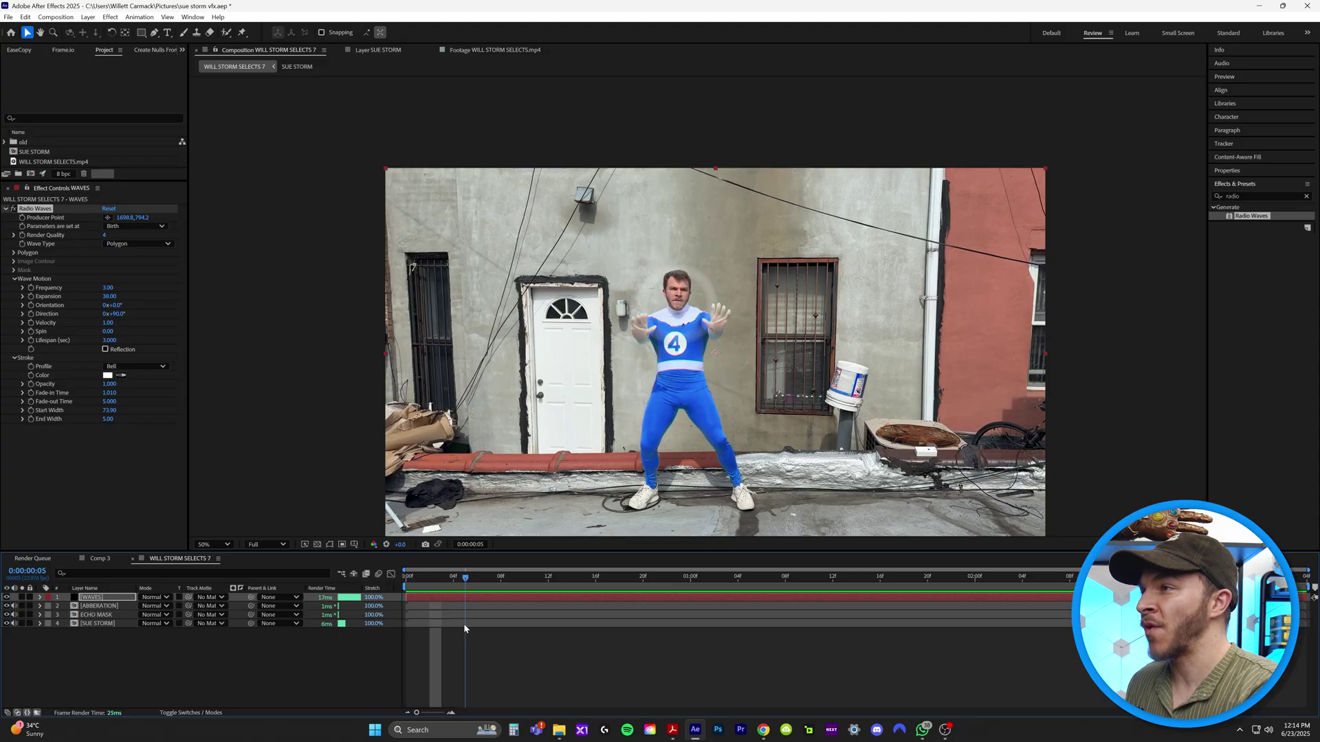
Shift the WAVES layer earlier on the timeline so waves already fill the frame at the start, and check it.
left_click_drag(502, 631, 441, 634)
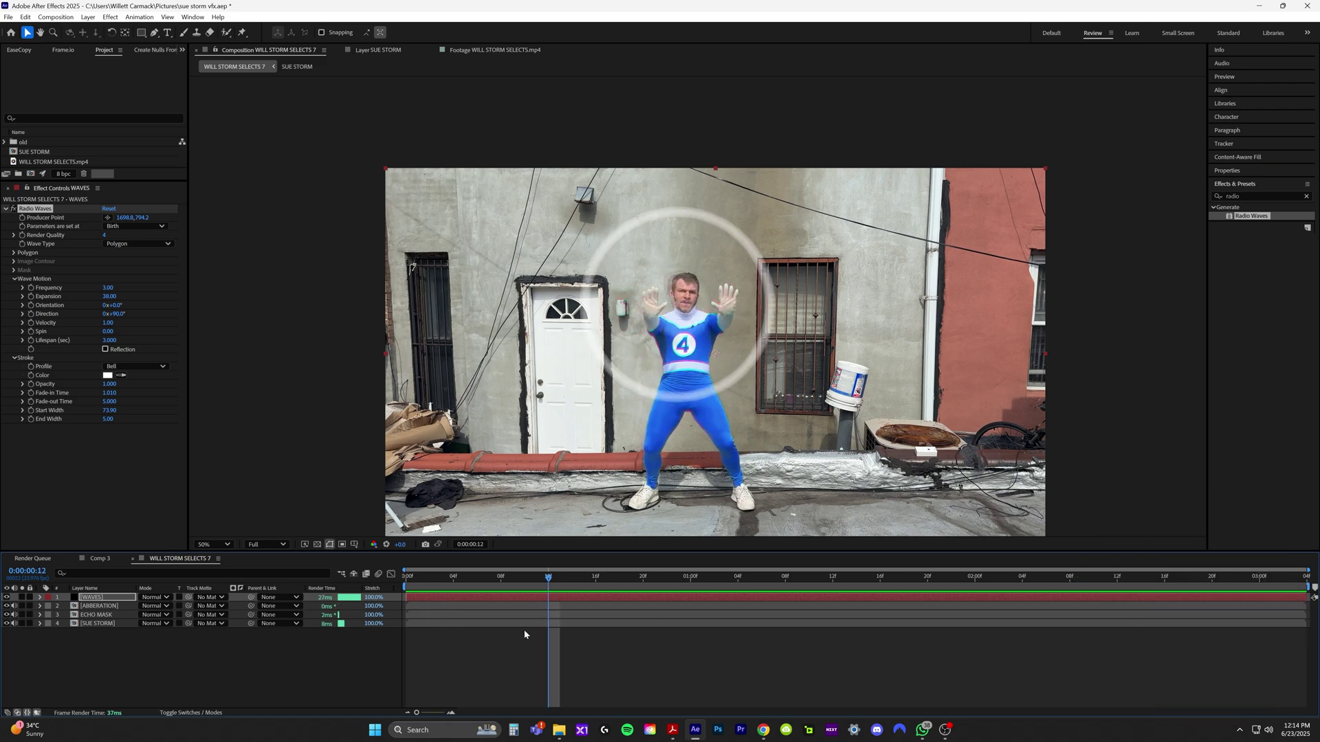
left_click_drag(952, 598, 705, 608)
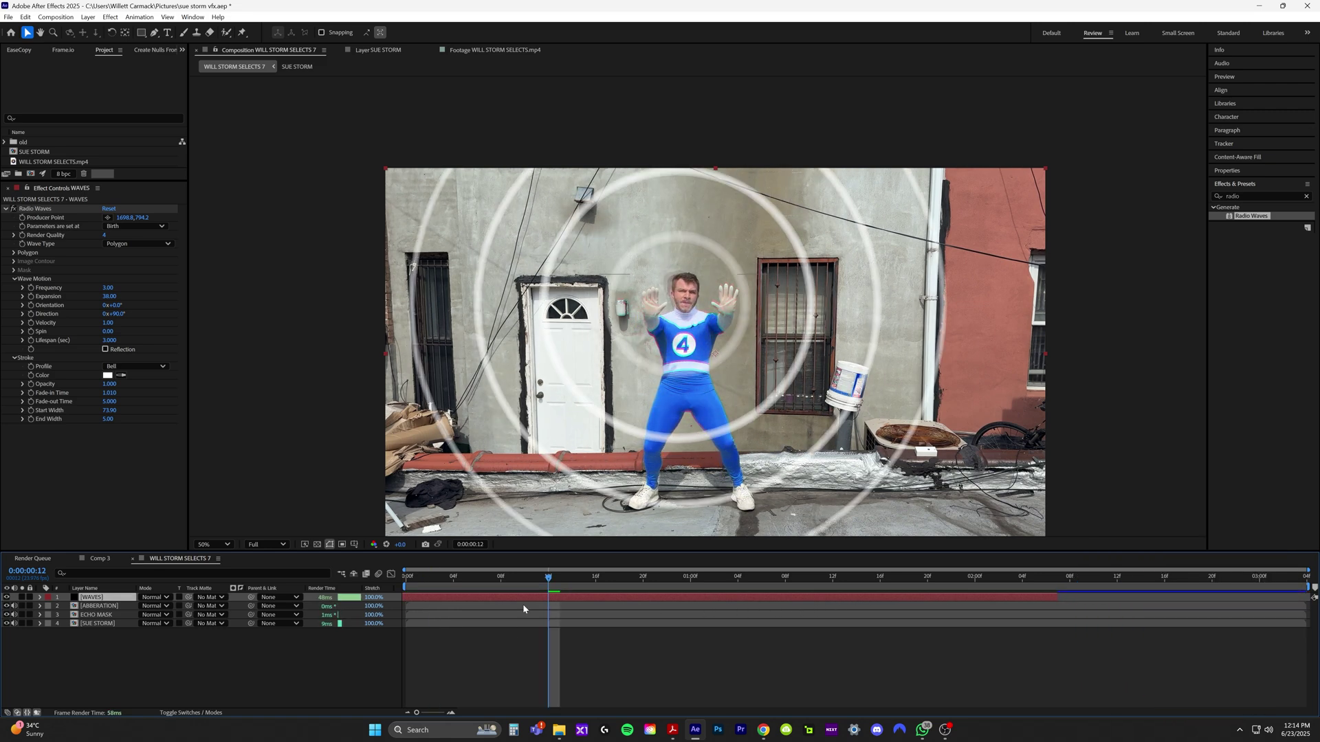
left_click_drag(519, 583, 637, 596)
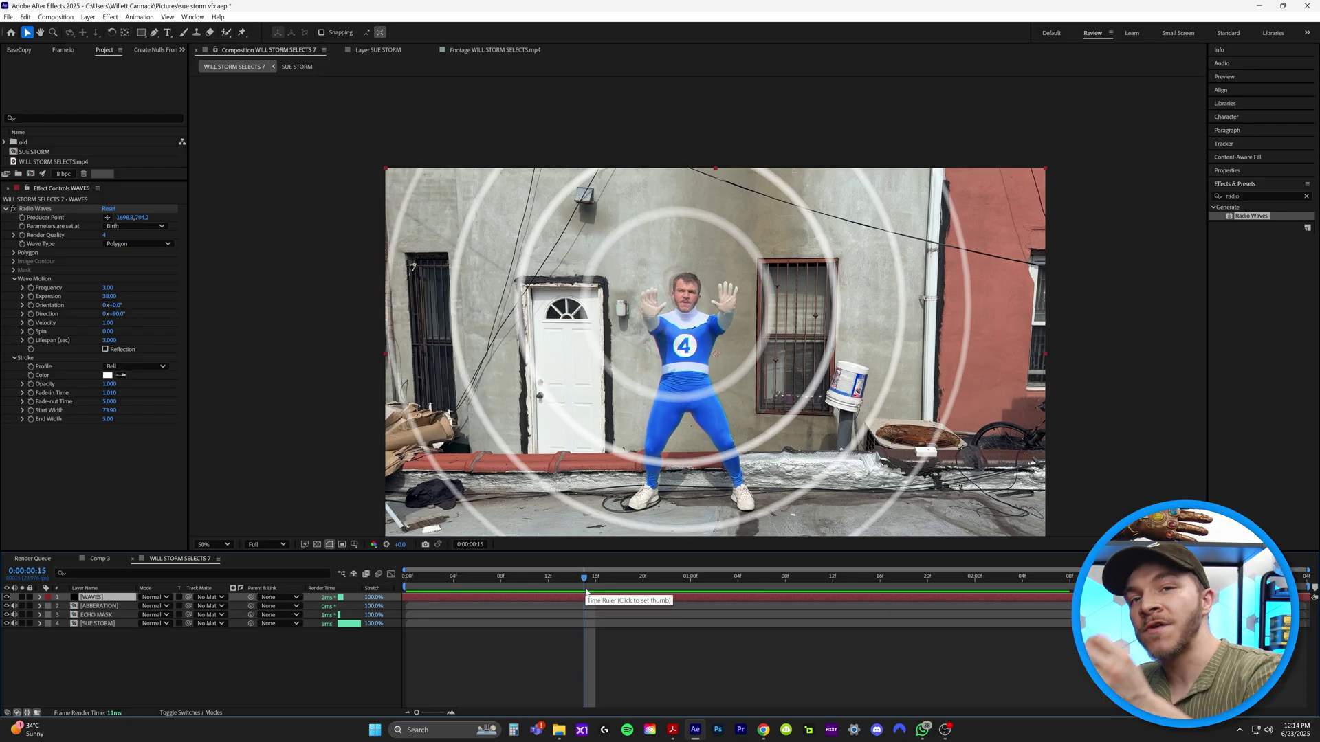
Add a new adjustment layer above the WAVES layer.
left_click(566, 658)
left_click(88, 17)
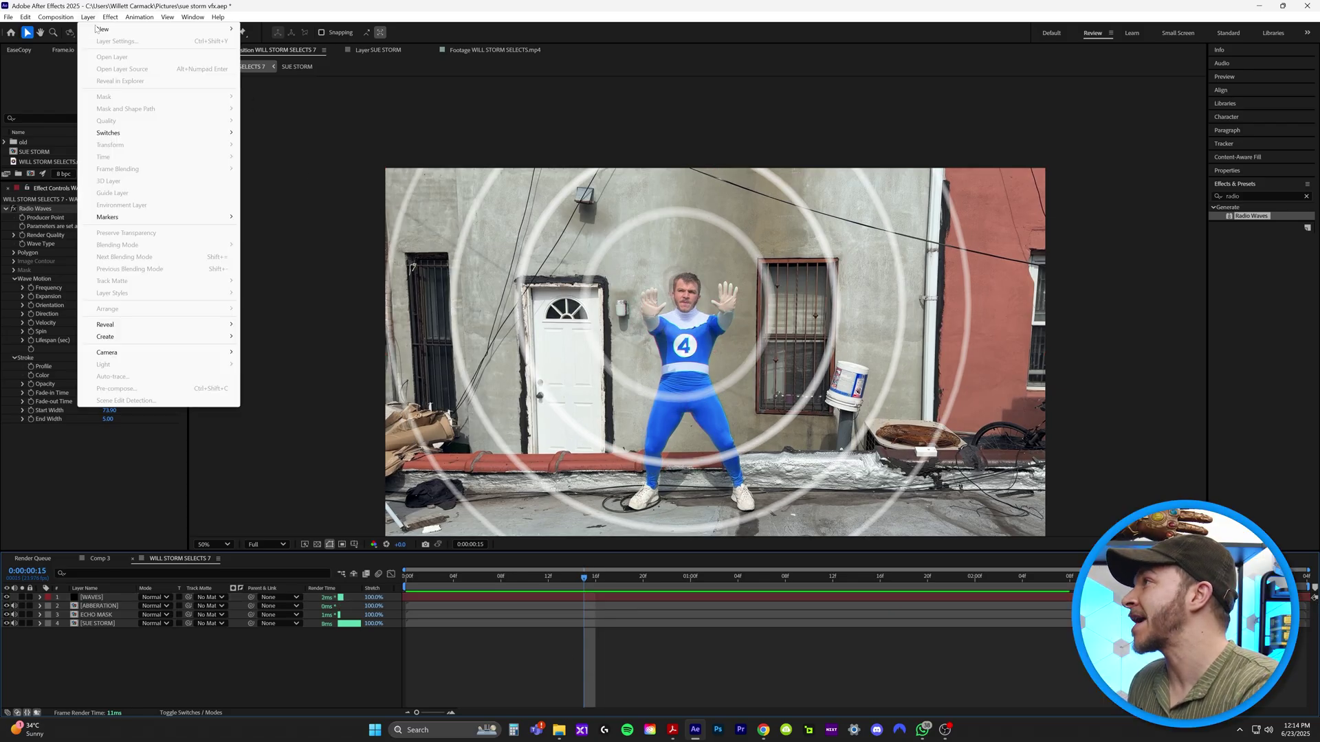
mouse_move(97, 26)
left_click(303, 101)
Search the effects for "displa" and apply Displacement Map to the adjustment layer.
left_click(1217, 196)
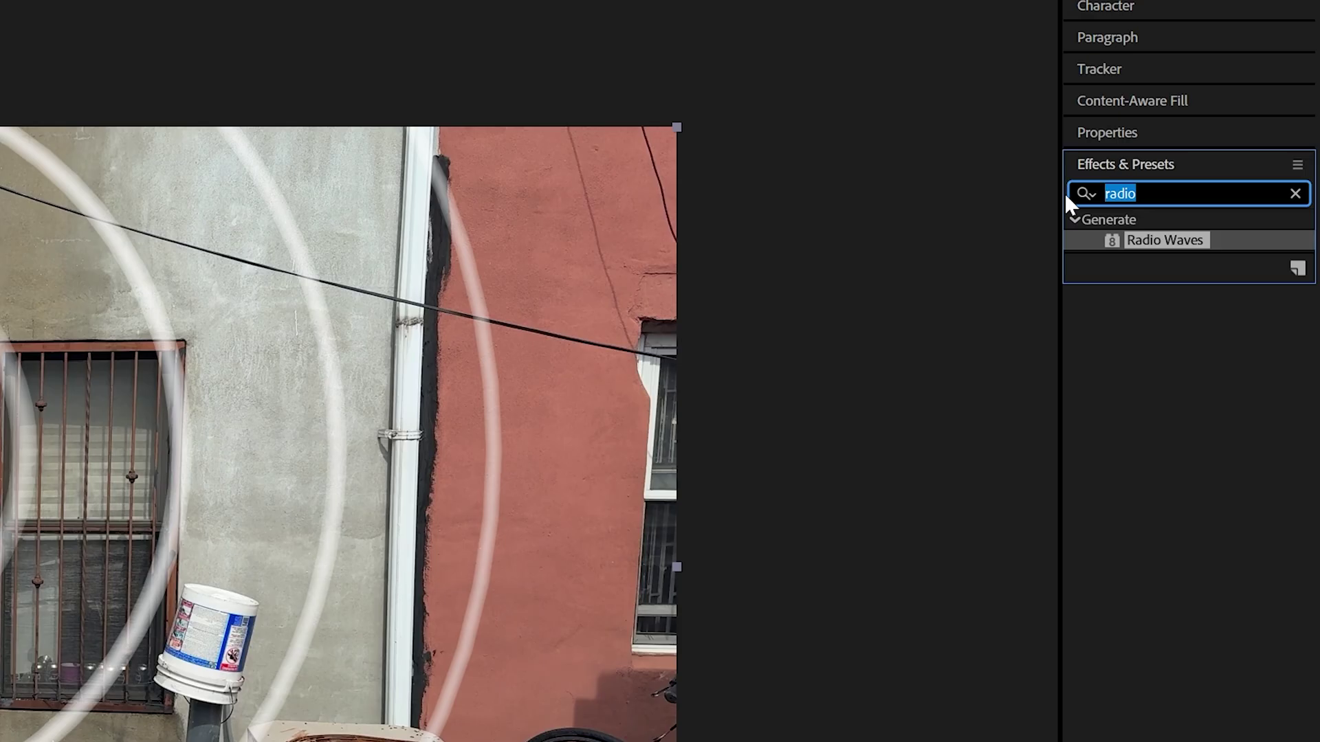
type("dispal")
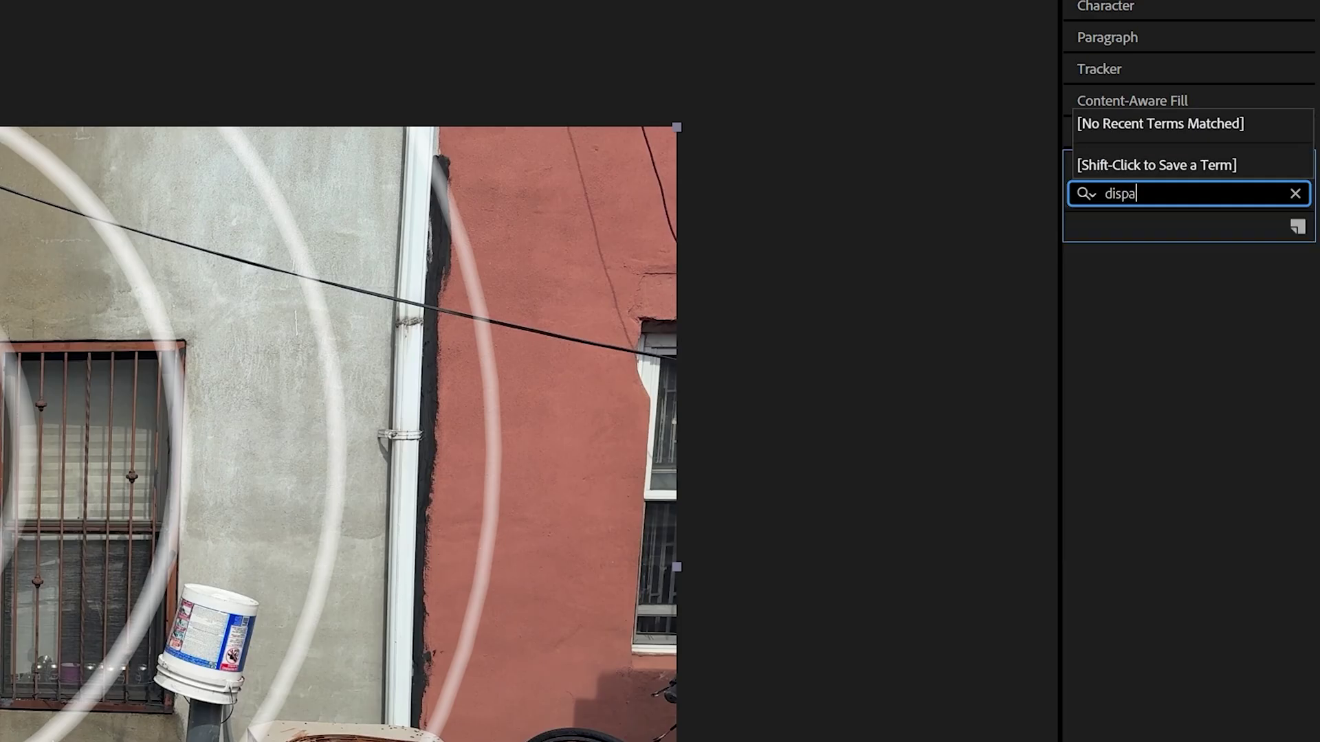
key("BackSpace")
key("BackSpace")
type("la")
left_click(1180, 364)
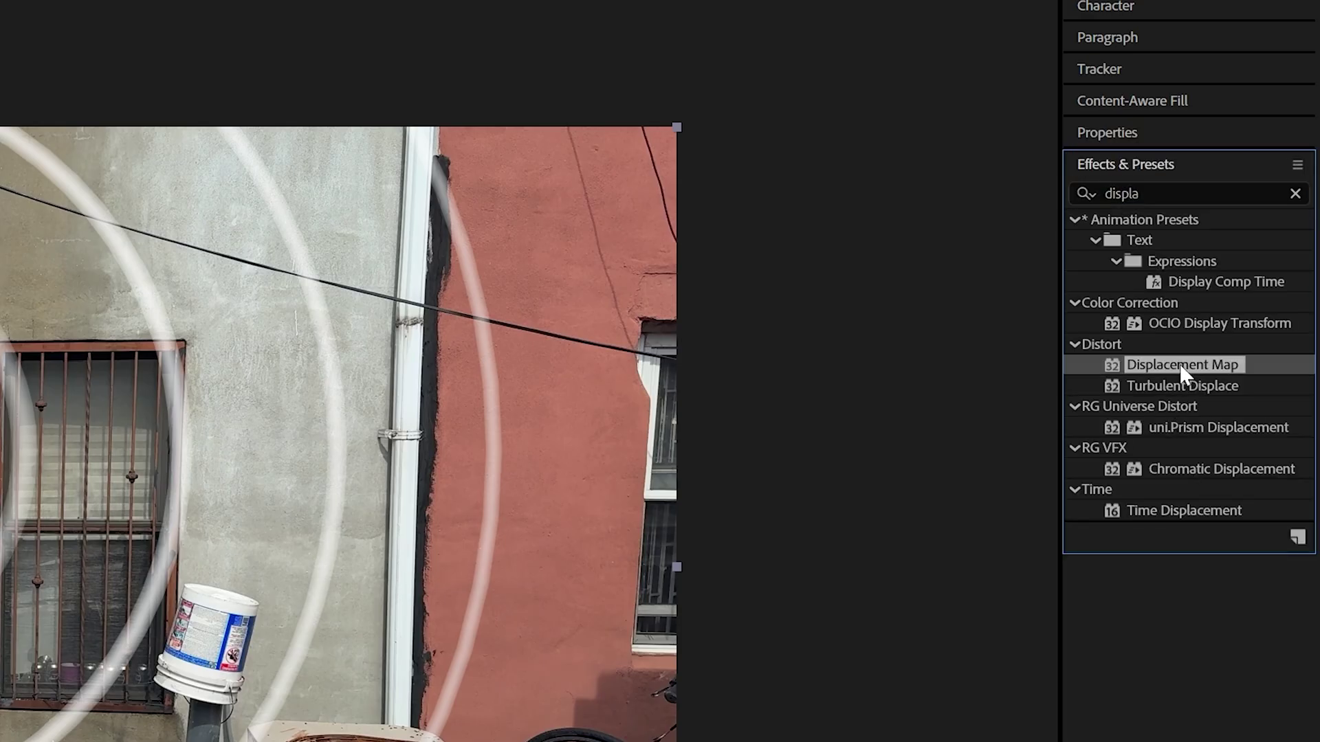
left_click_drag(1204, 364, 450, 603)
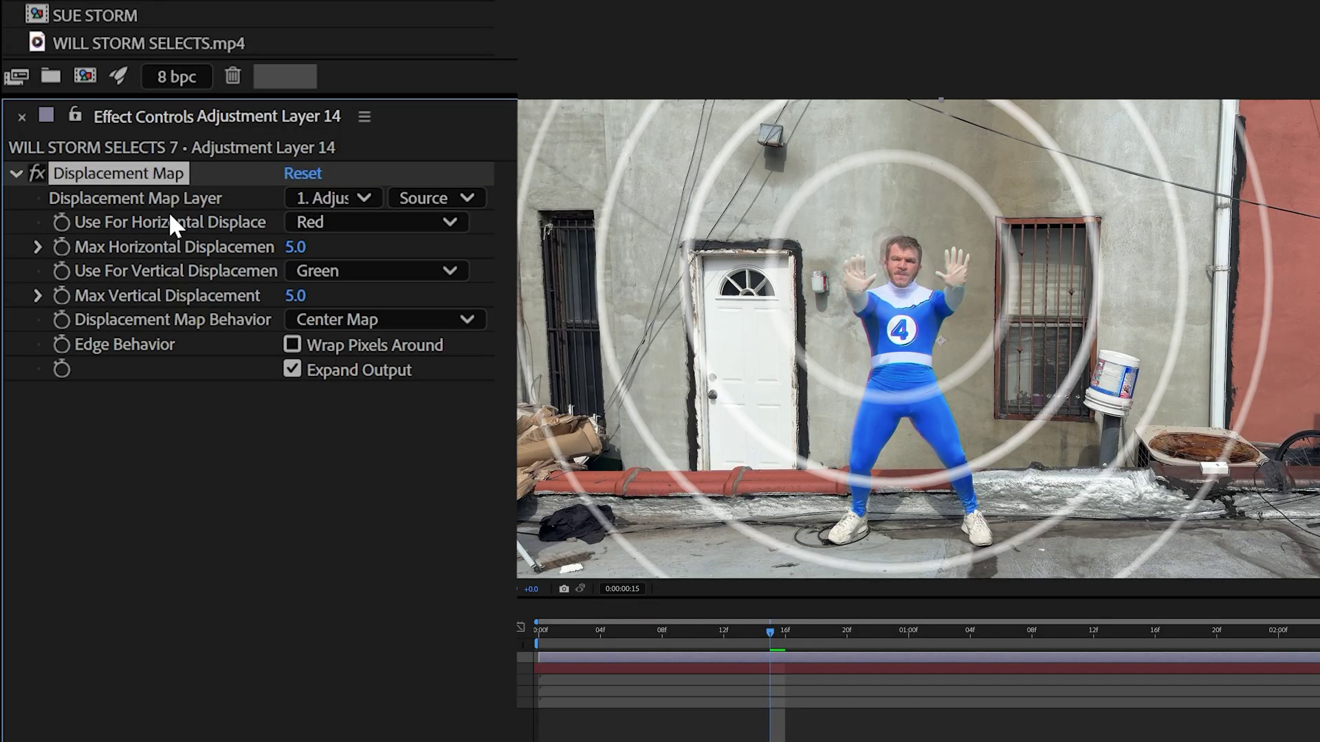
Set the Displacement Map Layer to WAVES, sampled with its effects and masks instead of the source.
left_click(343, 200)
left_click(415, 316)
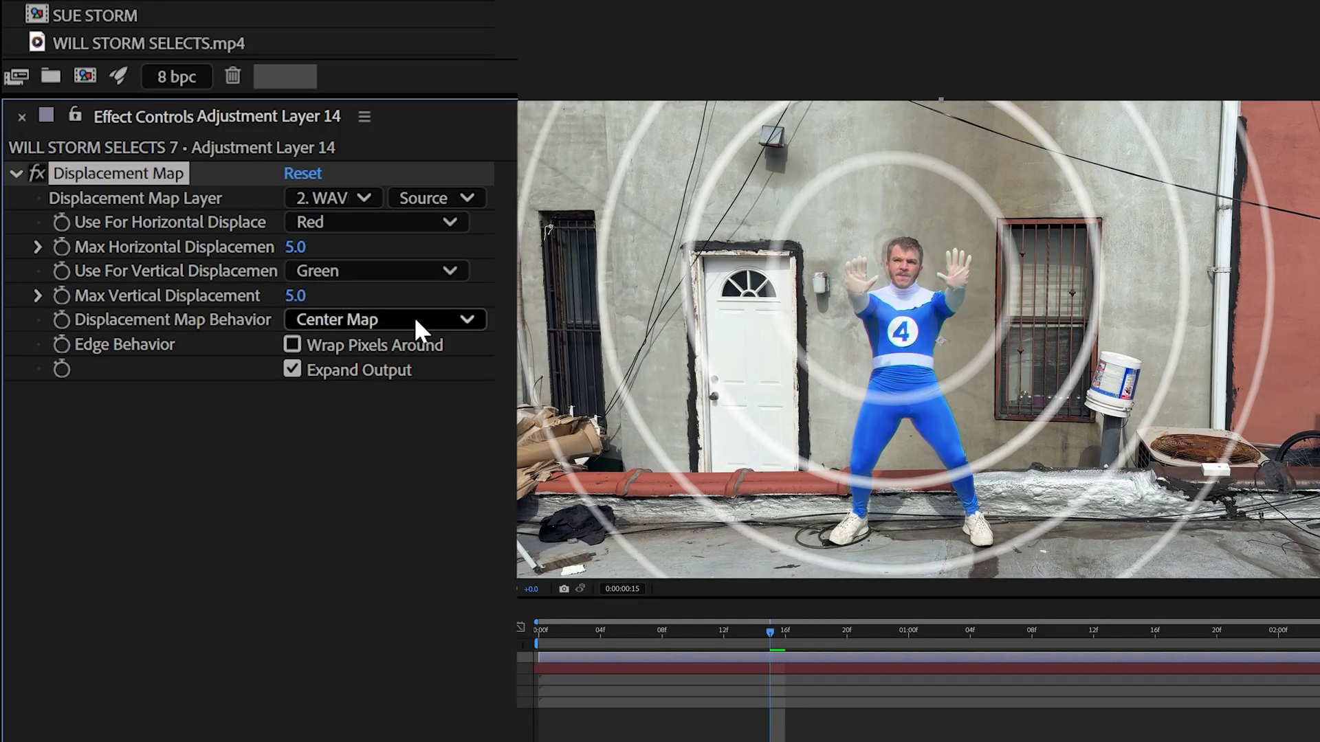
left_click(456, 198)
left_click(502, 297)
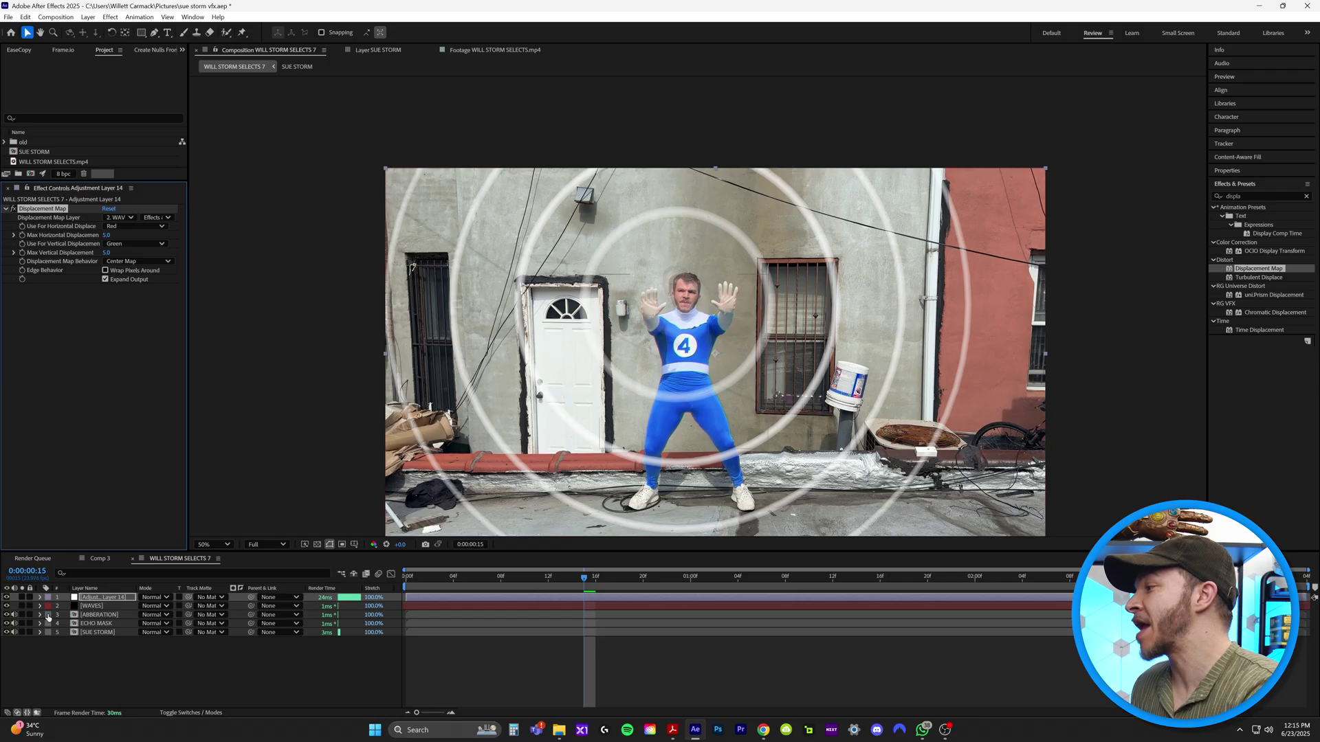
Hide the WAVES layer, preview the displacement on the footage and reselect the adjustment layer.
left_click(95, 607)
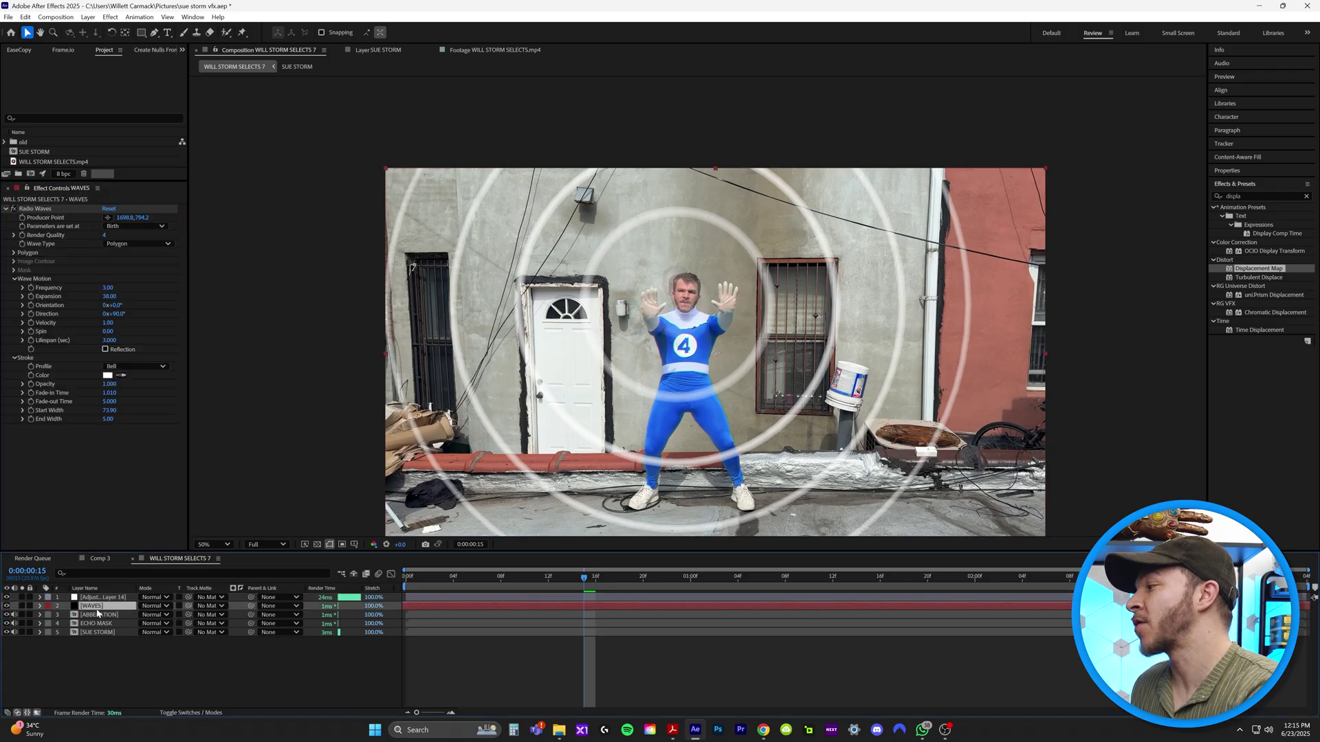
left_click(7, 605)
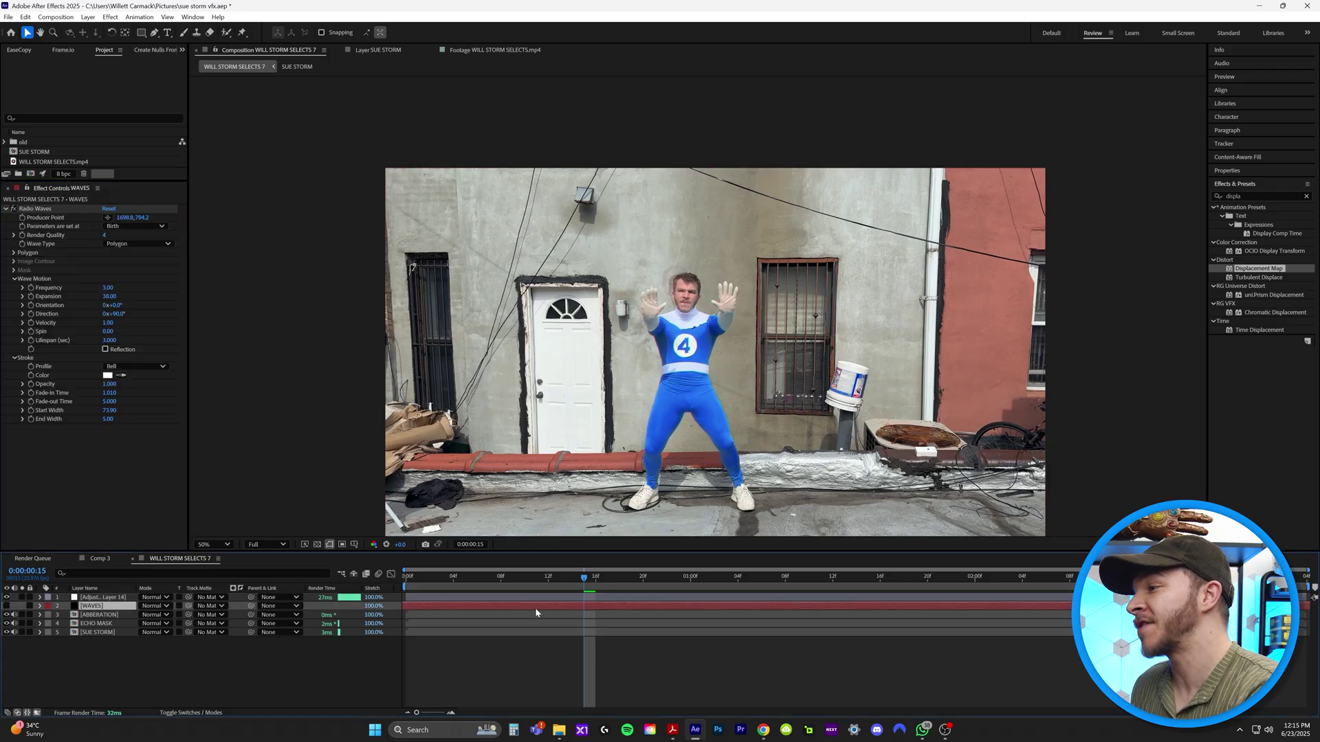
key("space")
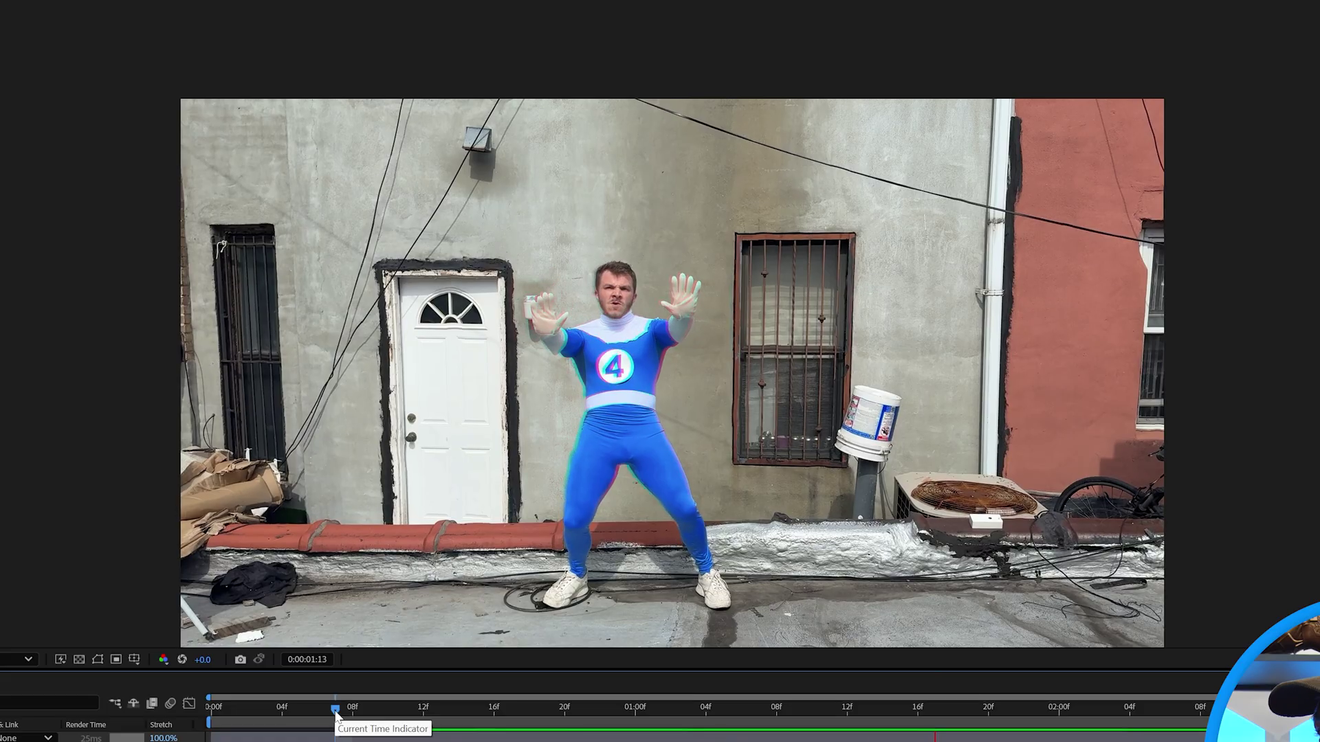
left_click_drag(336, 711, 578, 711)
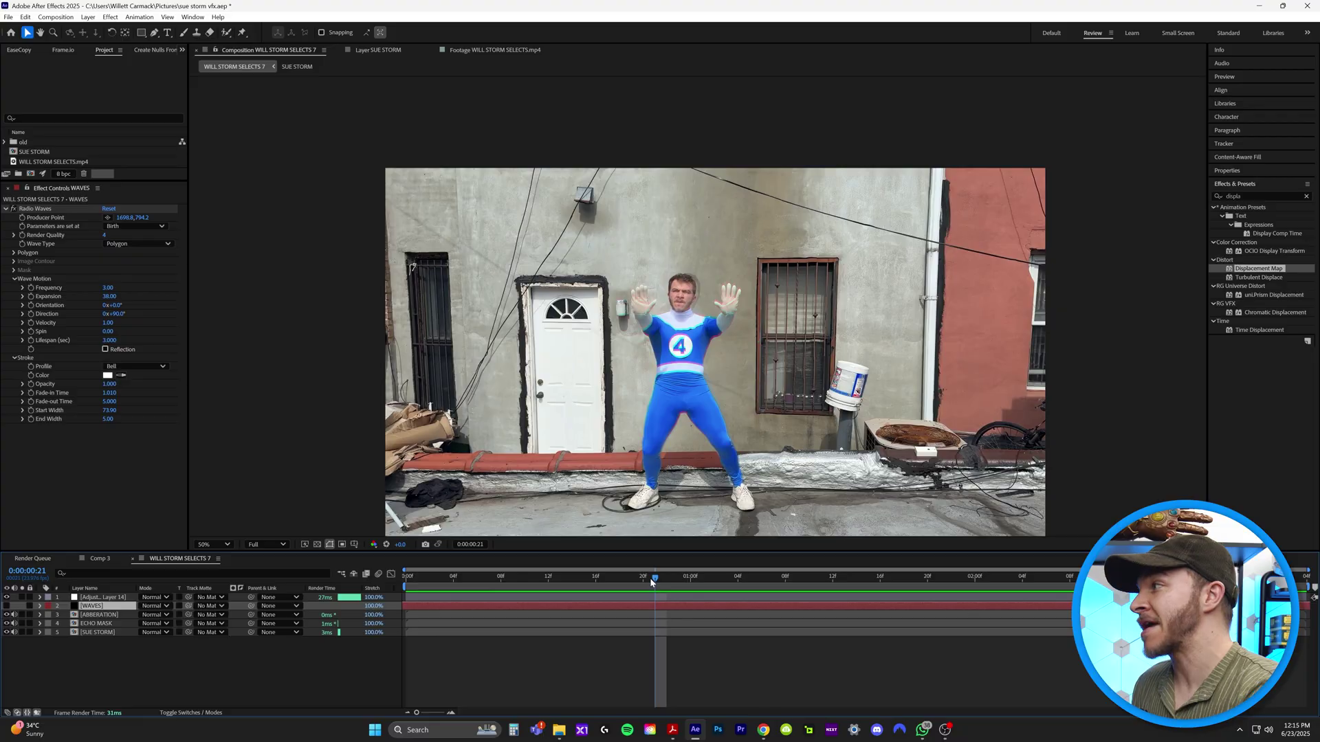
left_click(104, 598)
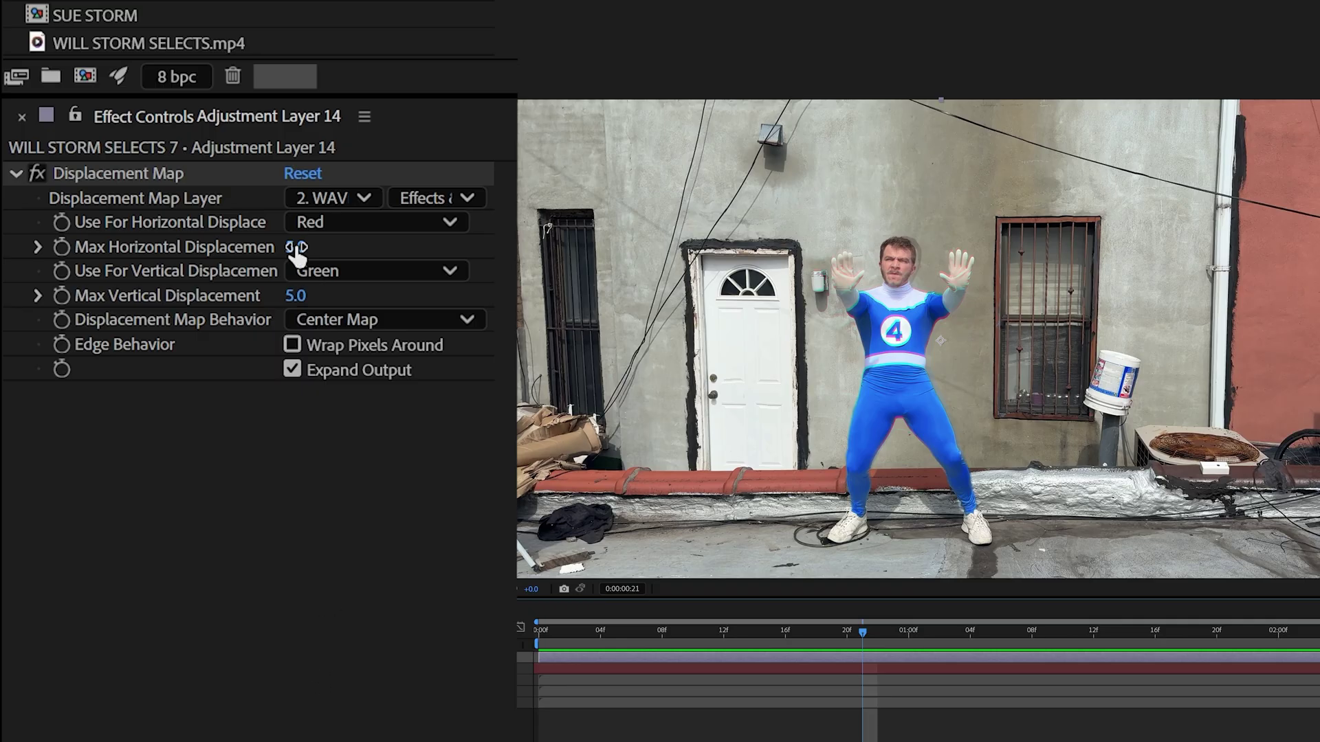
Set the Displacement Map's Max Horizontal Displacement to 66 and preview the distorted footage.
left_click_drag(297, 247, 384, 245)
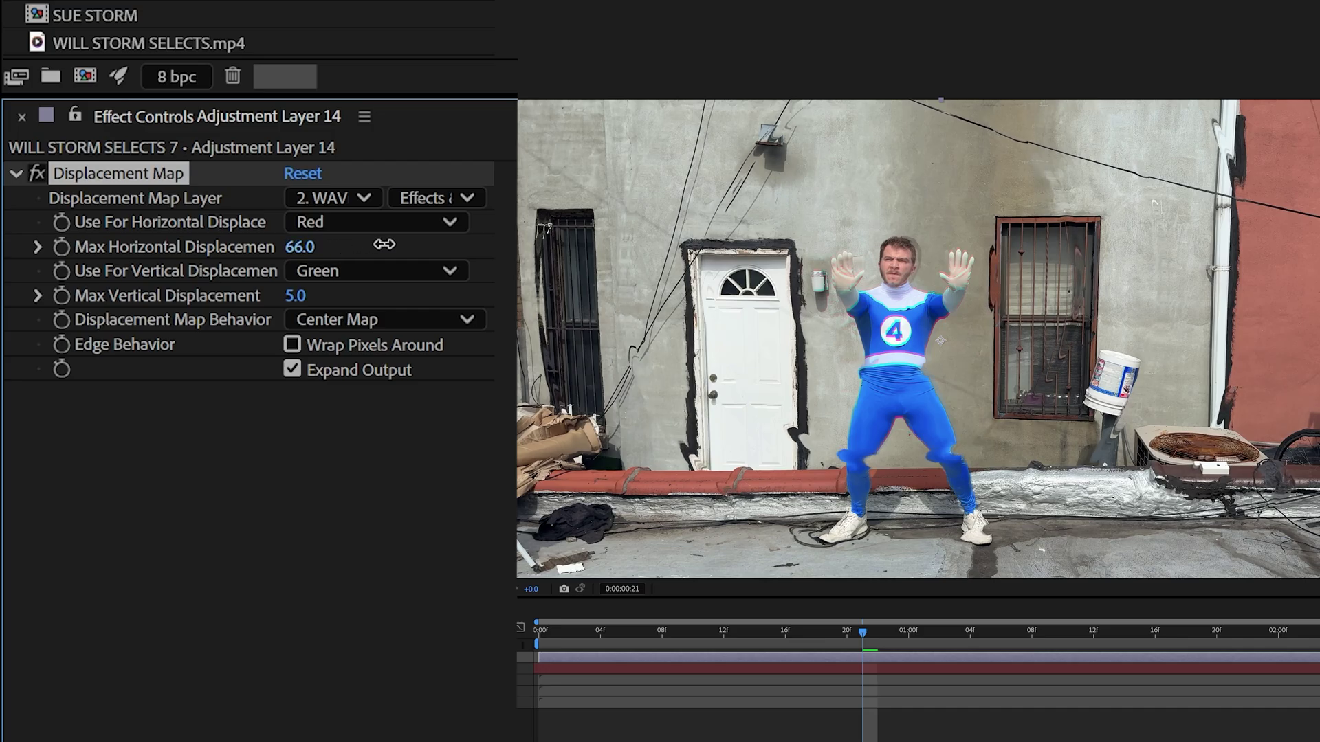
left_click(660, 649)
key("space")
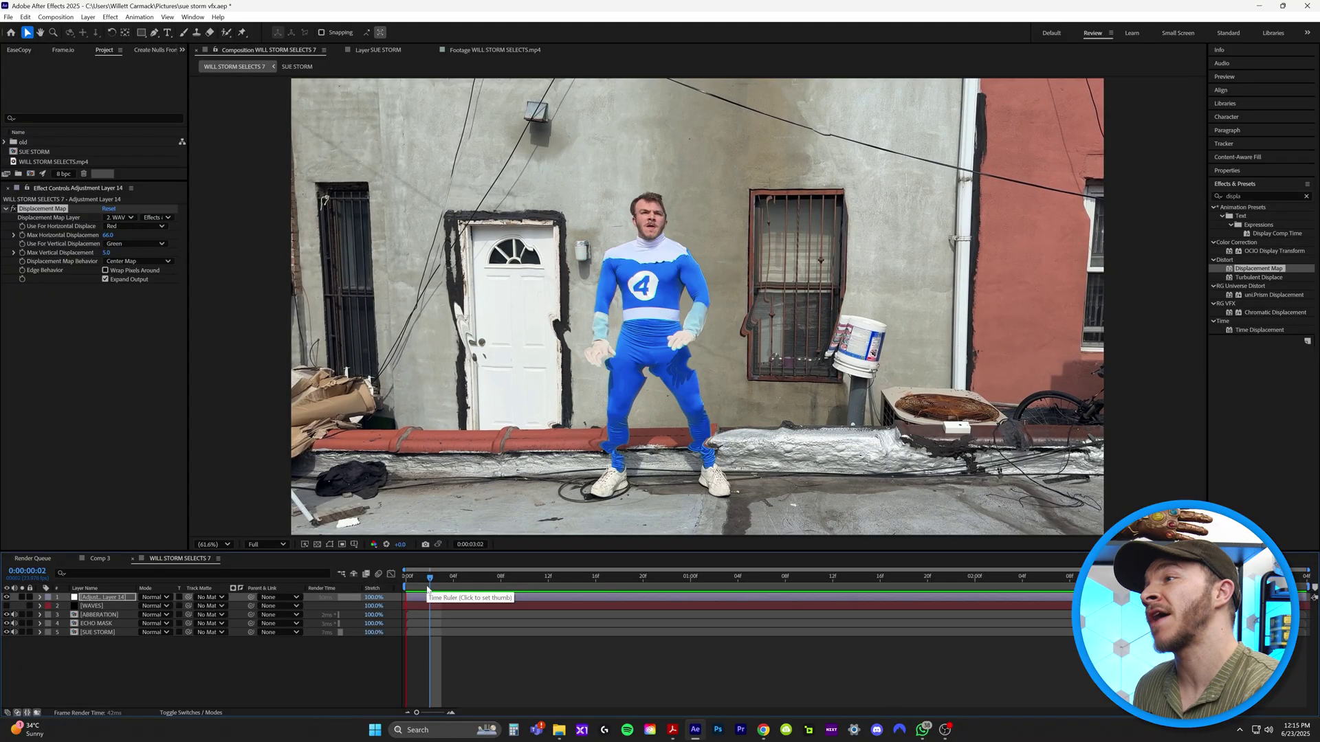
Keyframe the adjustment layer's opacity from 0% at frame 3 to 100% at frame 9.
left_click_drag(427, 586, 517, 581)
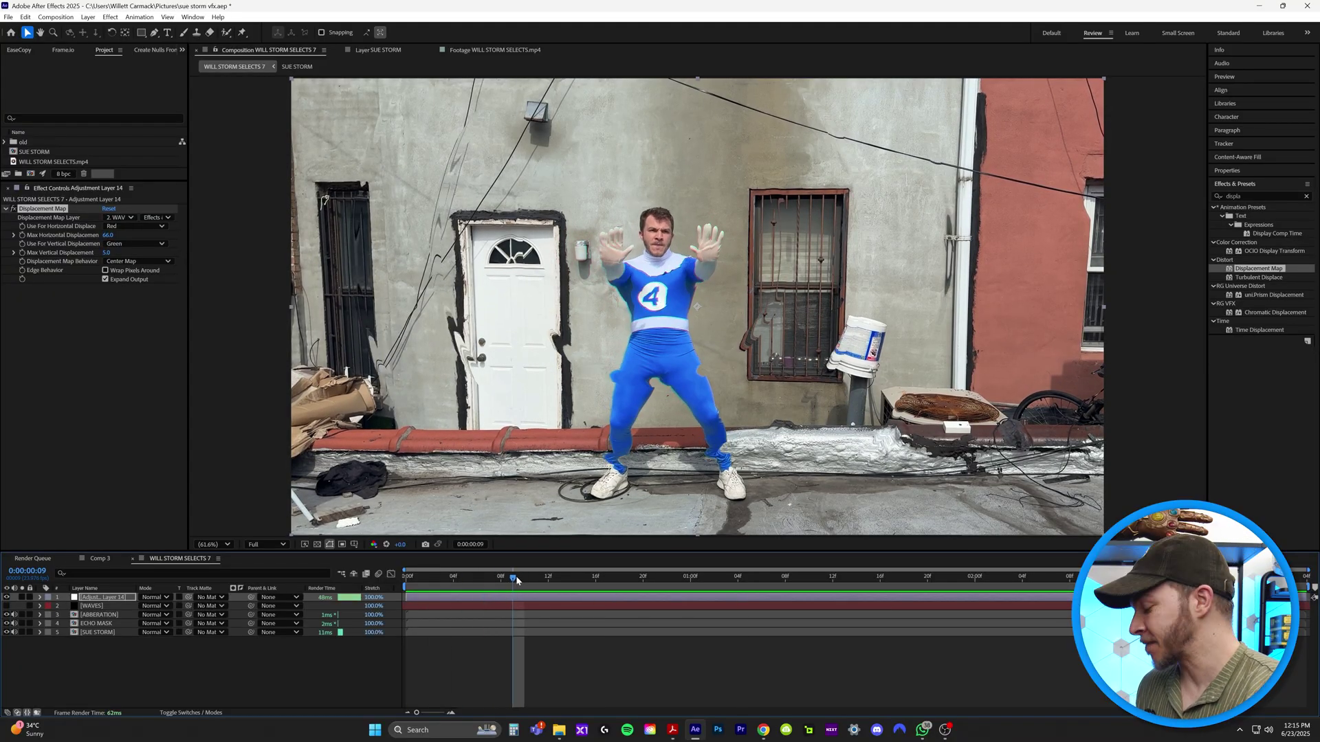
key("t")
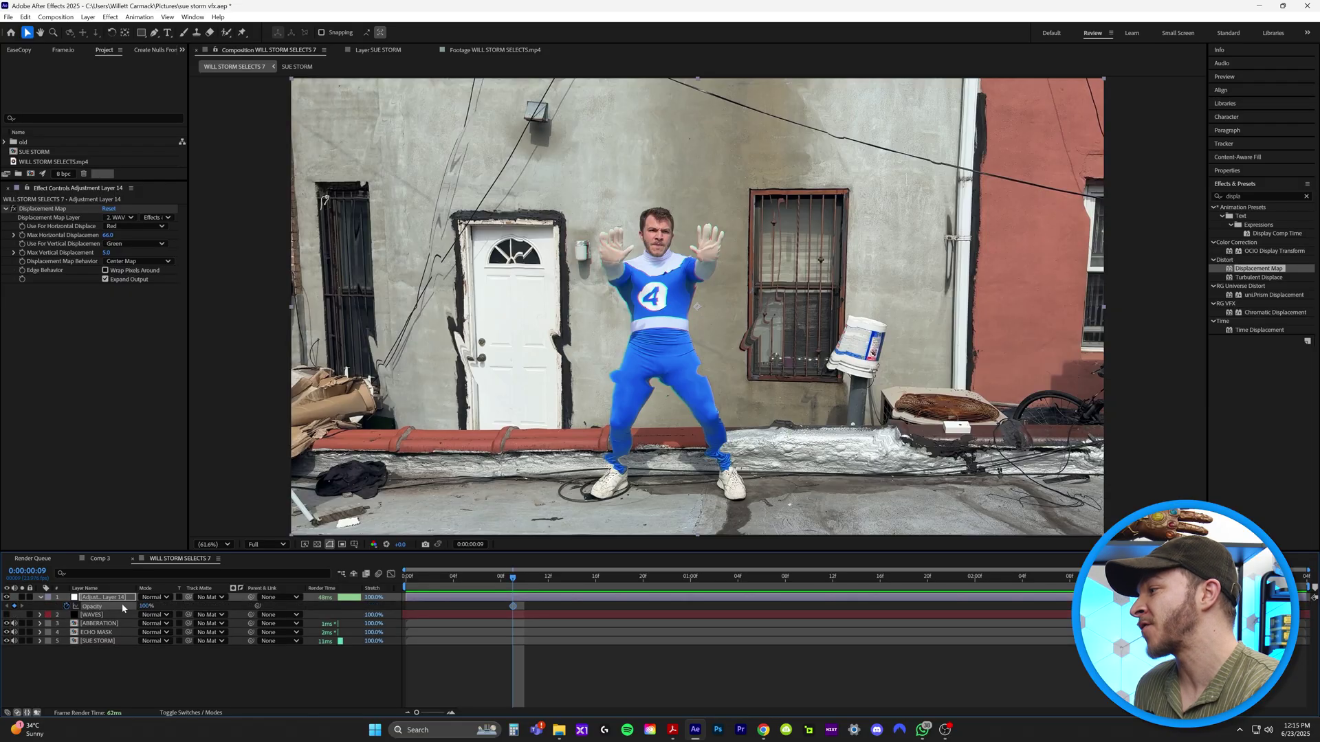
left_click_drag(512, 583, 442, 582)
left_click_drag(120, 605, 69, 607)
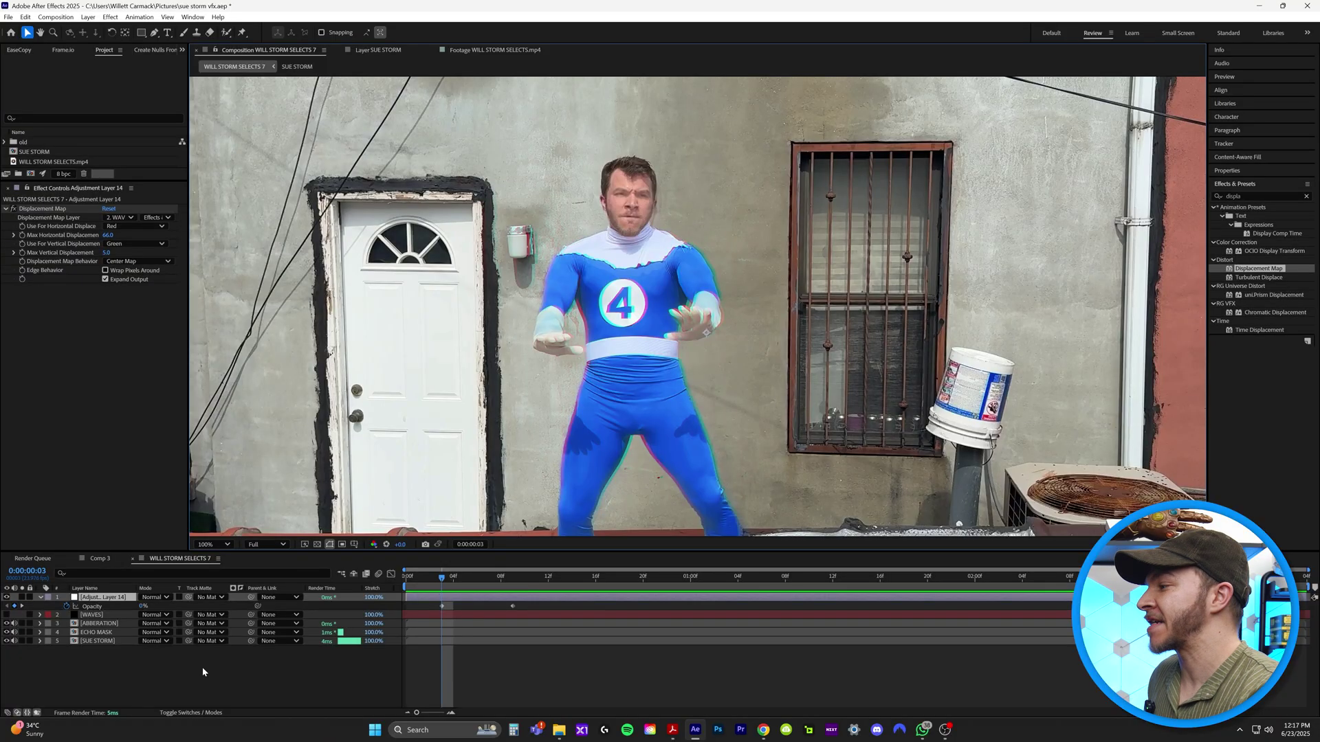
Keyframe the opacity of the ABBERATION and ECHO MASK layers at 100% and shift those keyframes to frame 9.
left_click(98, 623)
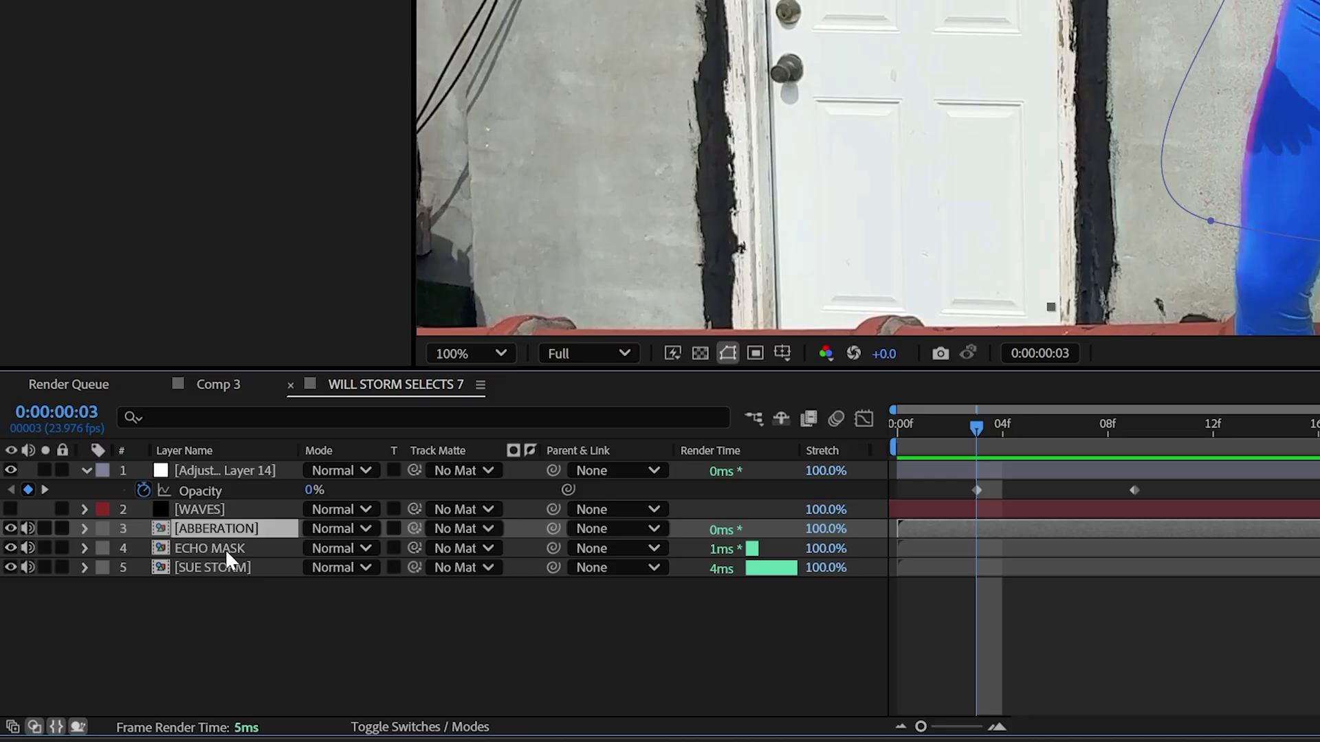
left_click(103, 632, "ctrl")
key("t")
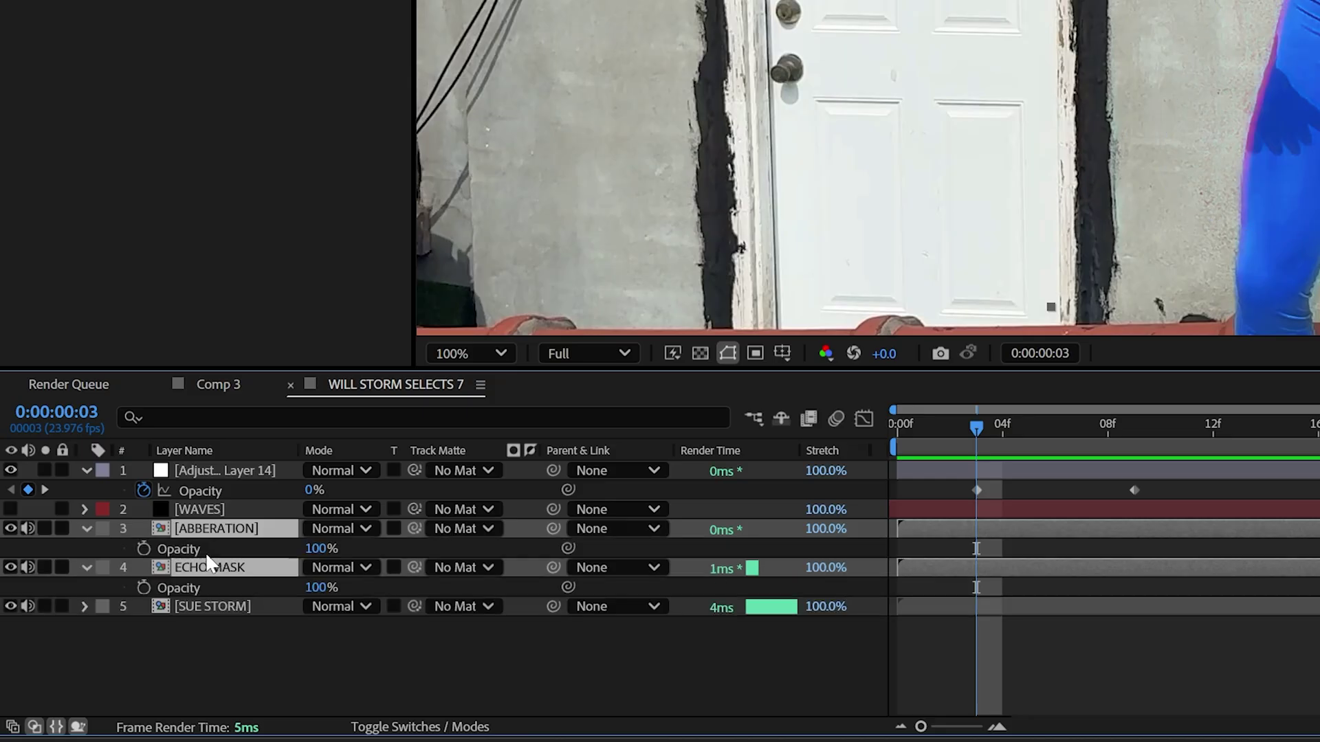
left_click(144, 549)
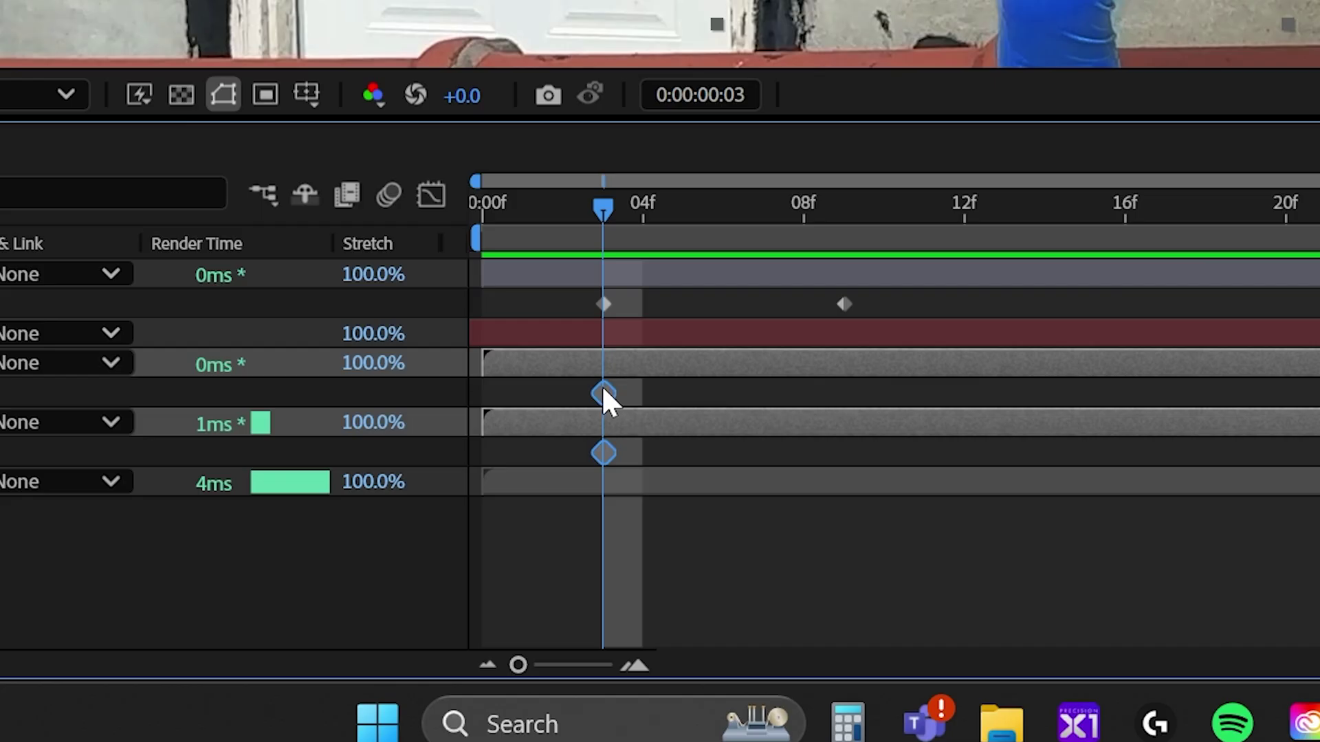
left_click_drag(977, 548, 1137, 549)
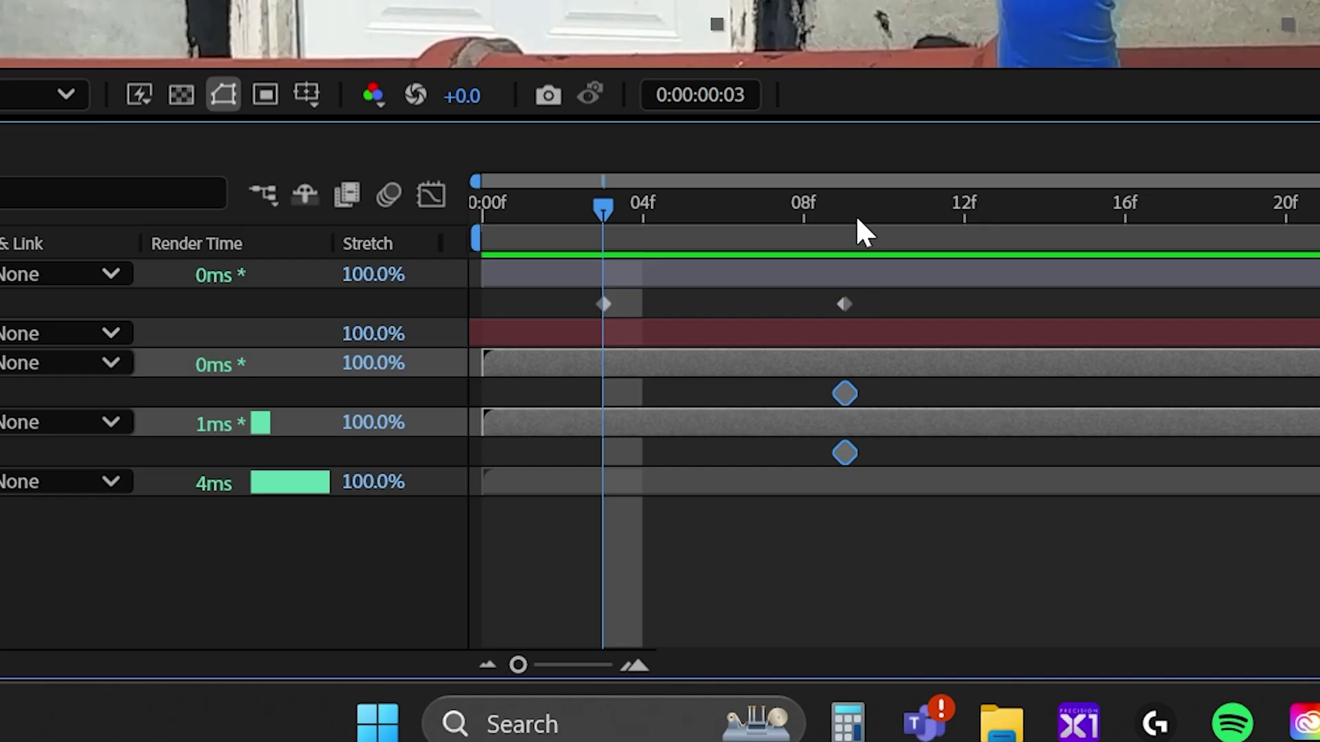
left_click(849, 237)
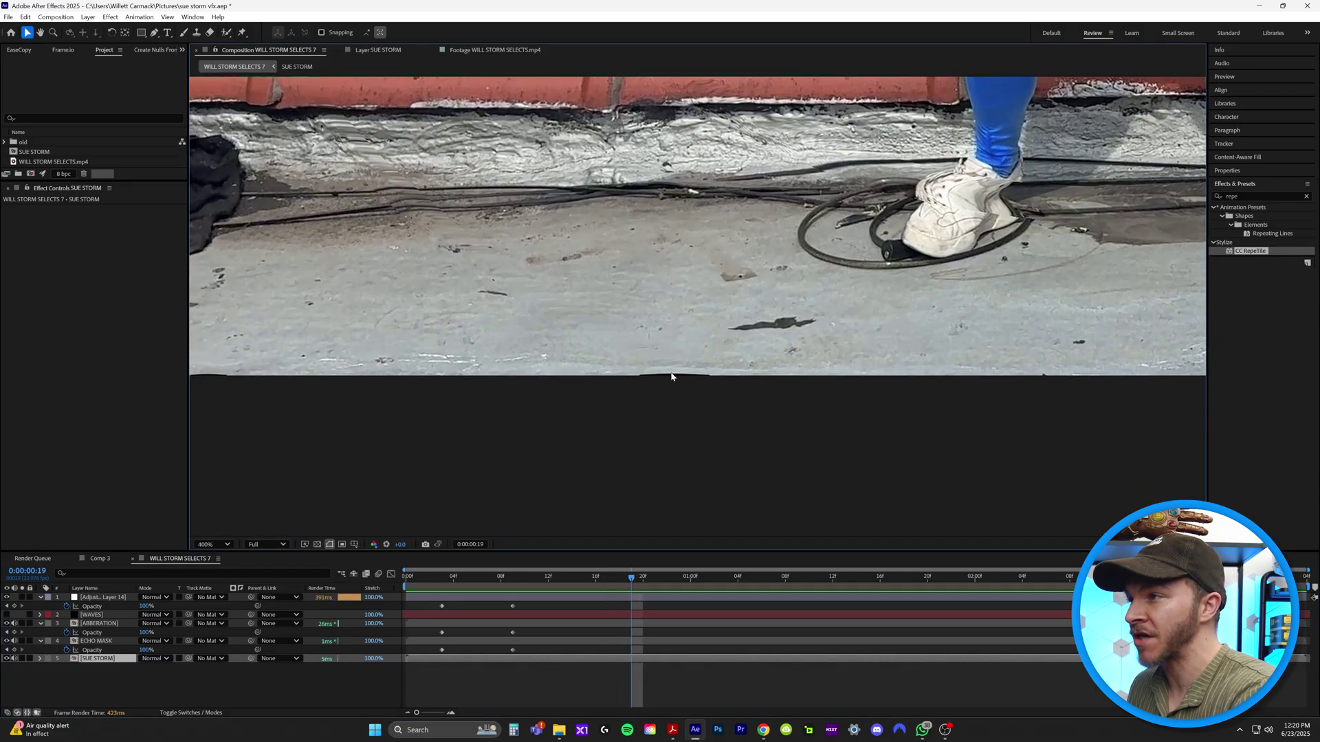
scroll(680, 377, "up", 2)
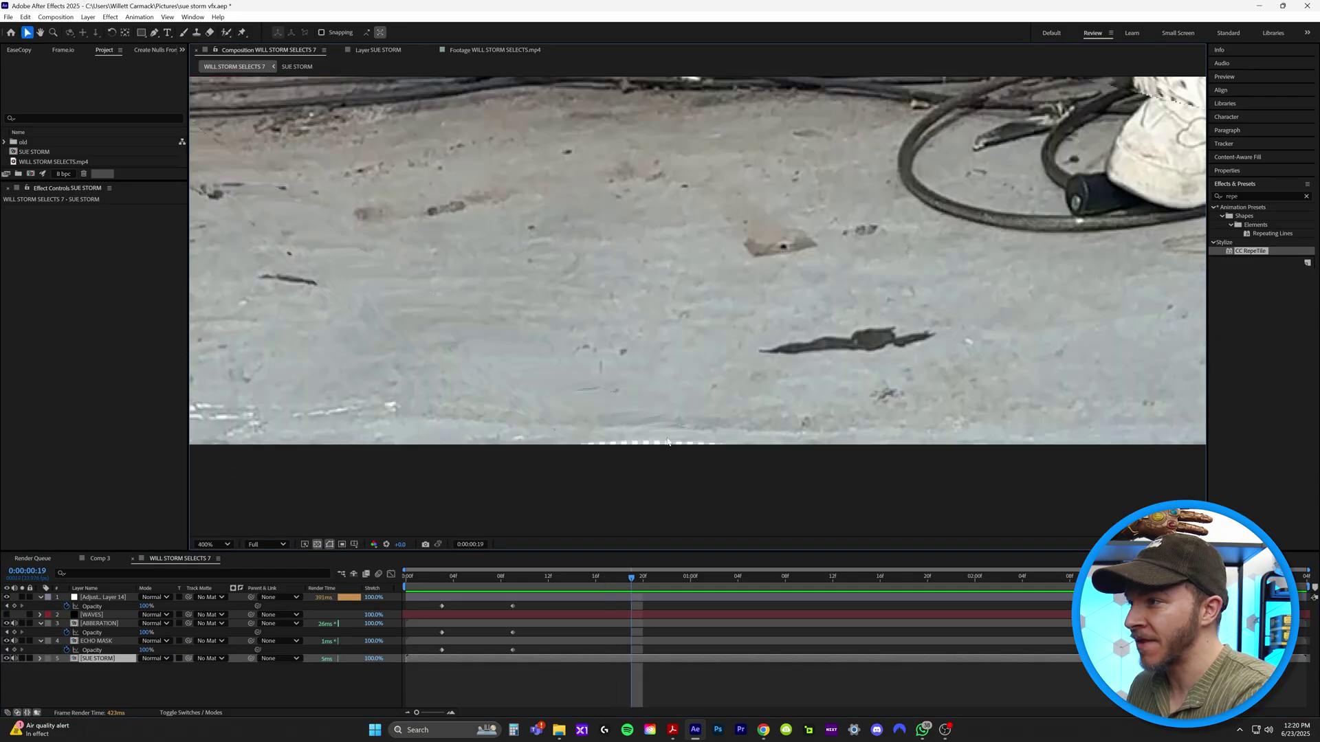
Inspect the lower part and bottom edge of the displaced footage at frame 19 for transparent gaps.
left_click_drag(1071, 323, 421, 395)
left_click_drag(1072, 385, 350, 376)
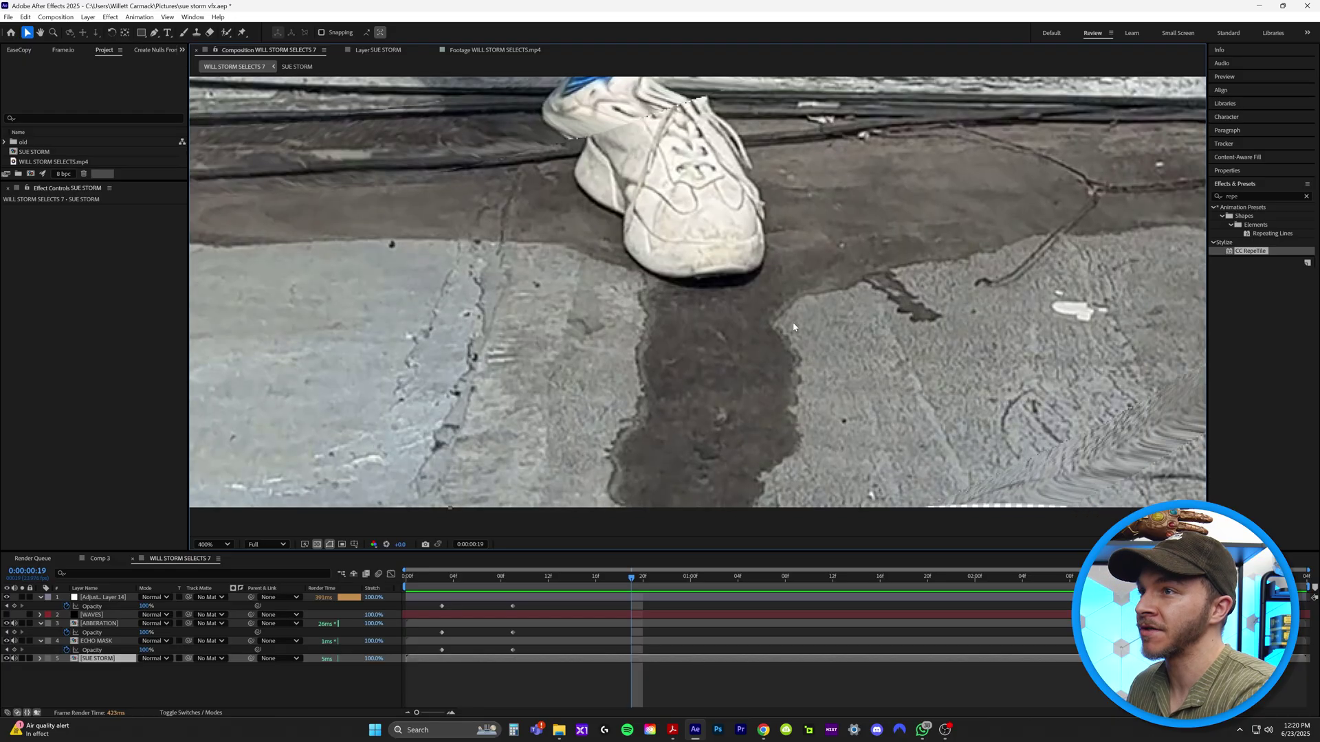
left_click_drag(1031, 344, 440, 369)
left_click_drag(621, 383, 893, 156)
left_click_drag(997, 226, 344, 406)
left_click_drag(962, 158, 594, 313)
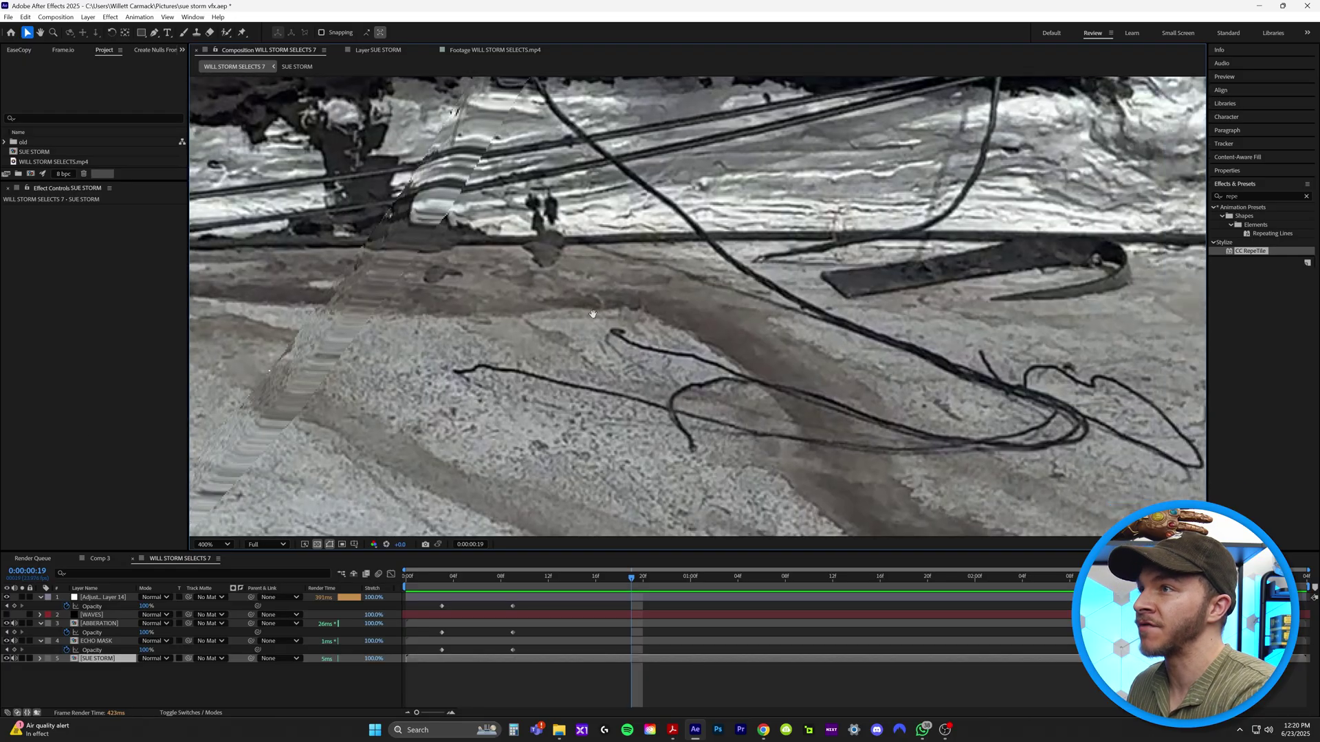
left_click_drag(1062, 330, 430, 354)
Examine the edge of the footage beside the red wall for transparent gaps at around 0:00:01:01.
scroll(513, 308, "down", 1)
key("space")
left_click_drag(550, 206, 657, 351)
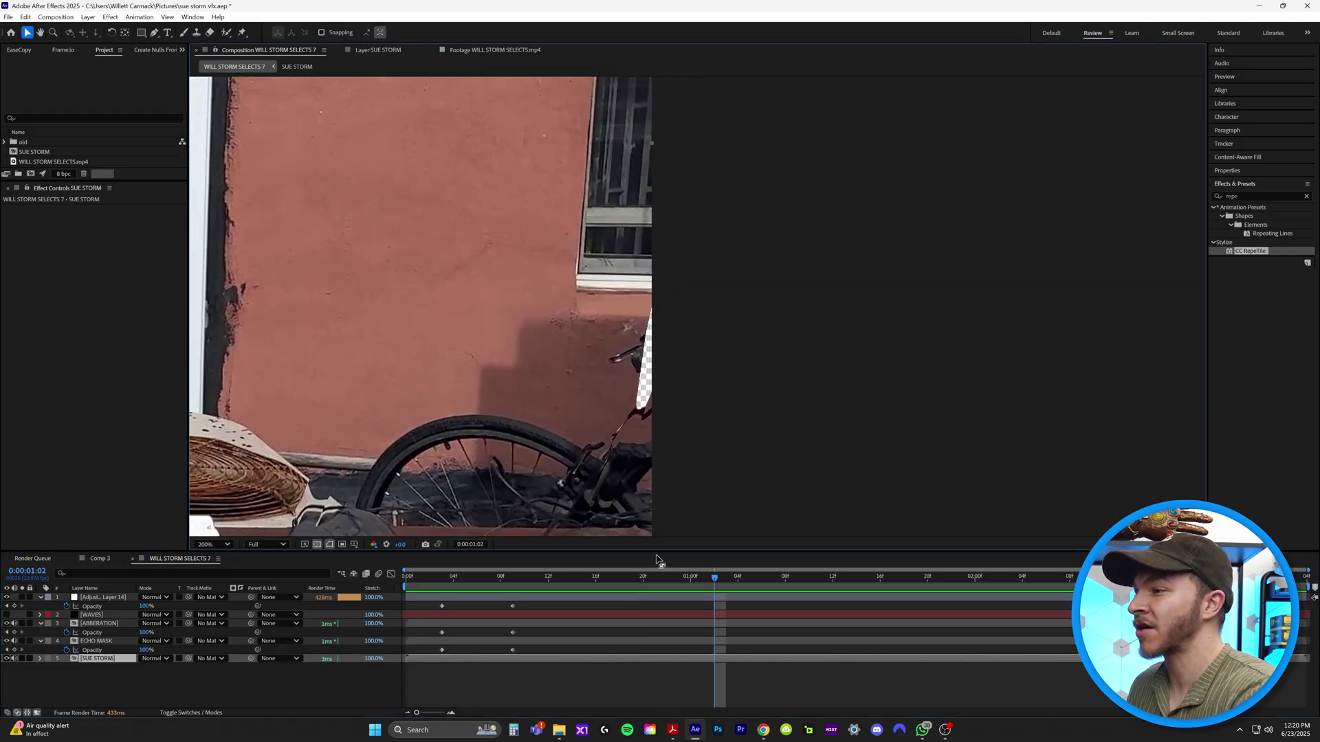
left_click_drag(647, 577, 706, 591)
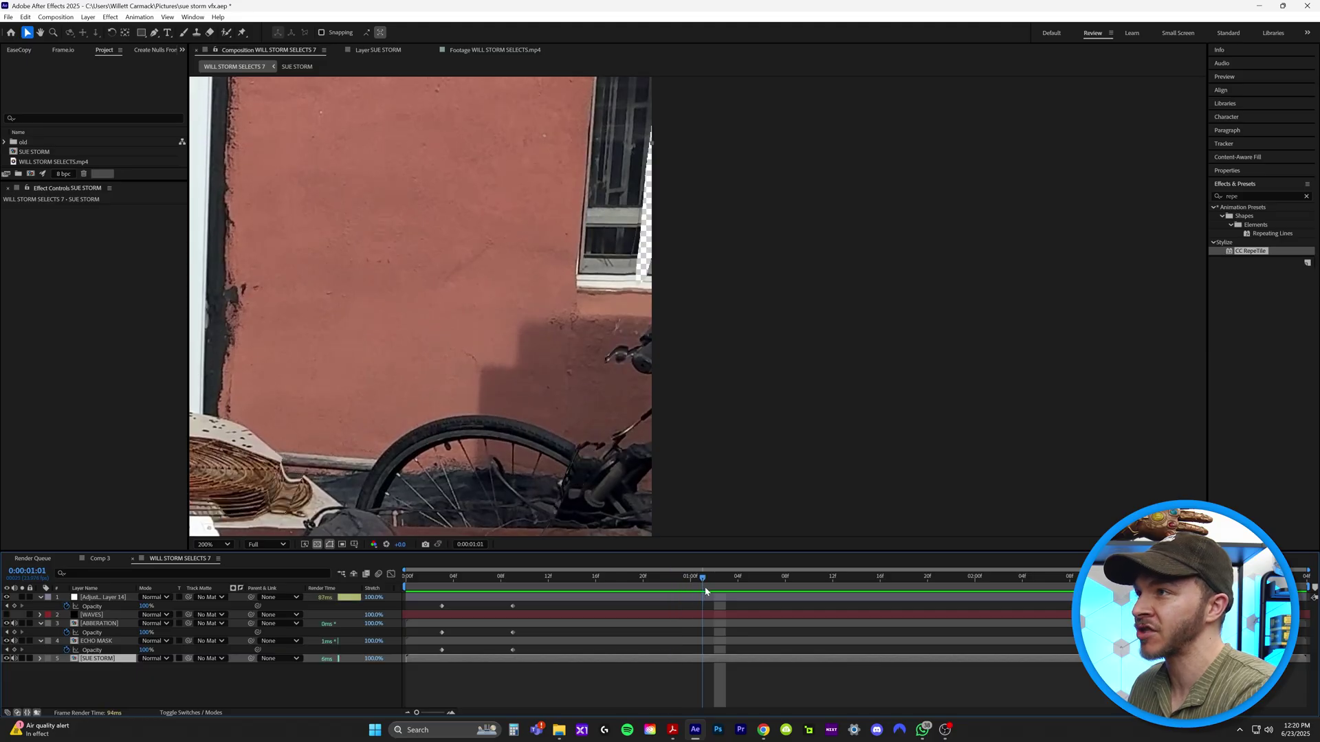
scroll(667, 282, "up", 3)
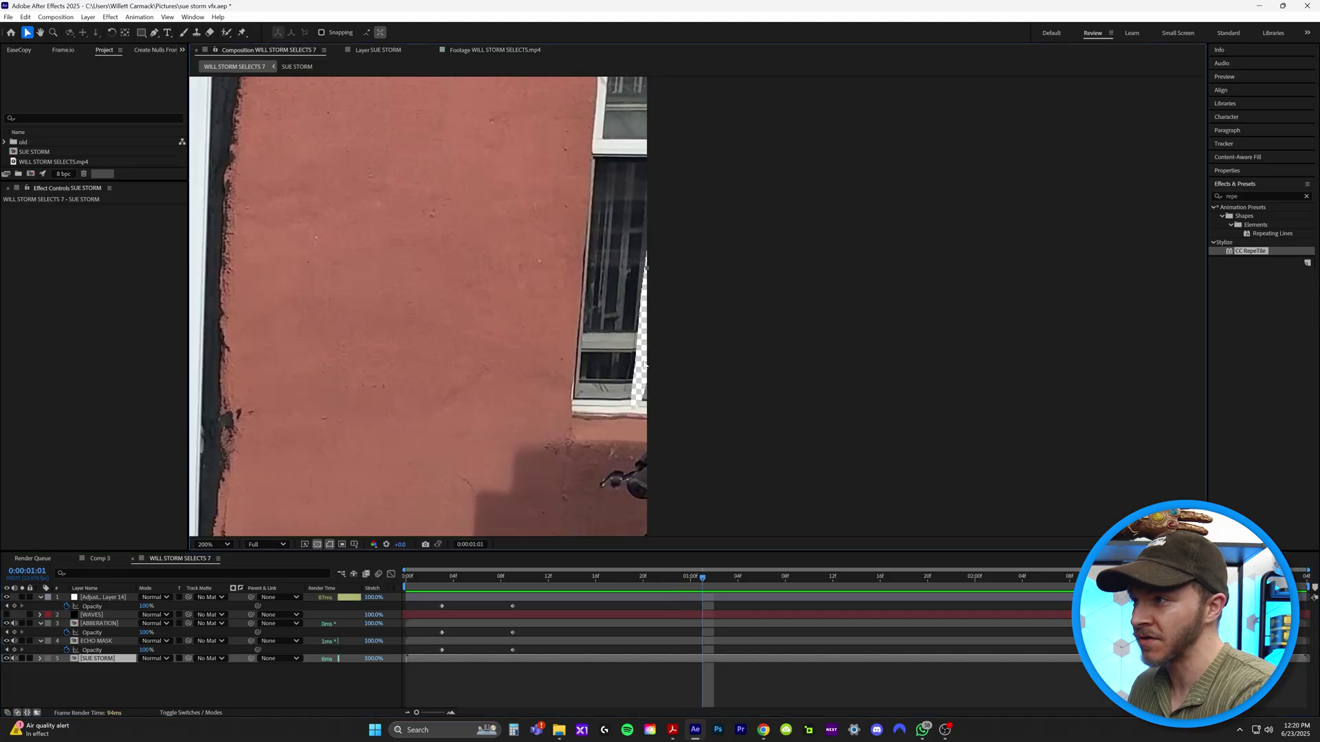
scroll(642, 365, "down", 2)
left_click_drag(645, 369, 941, 381)
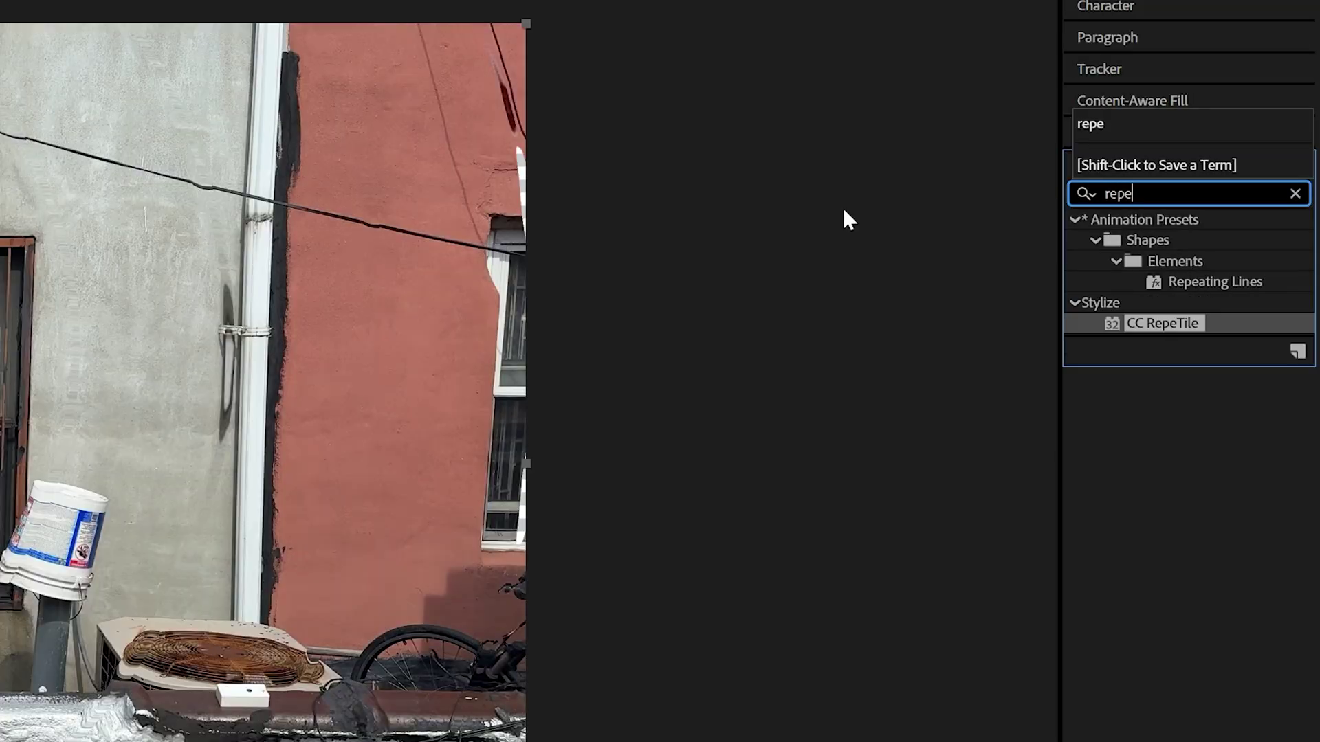
Search the effects for "repet" and apply CC RepeTile to the SUE STORM layer.
type("t")
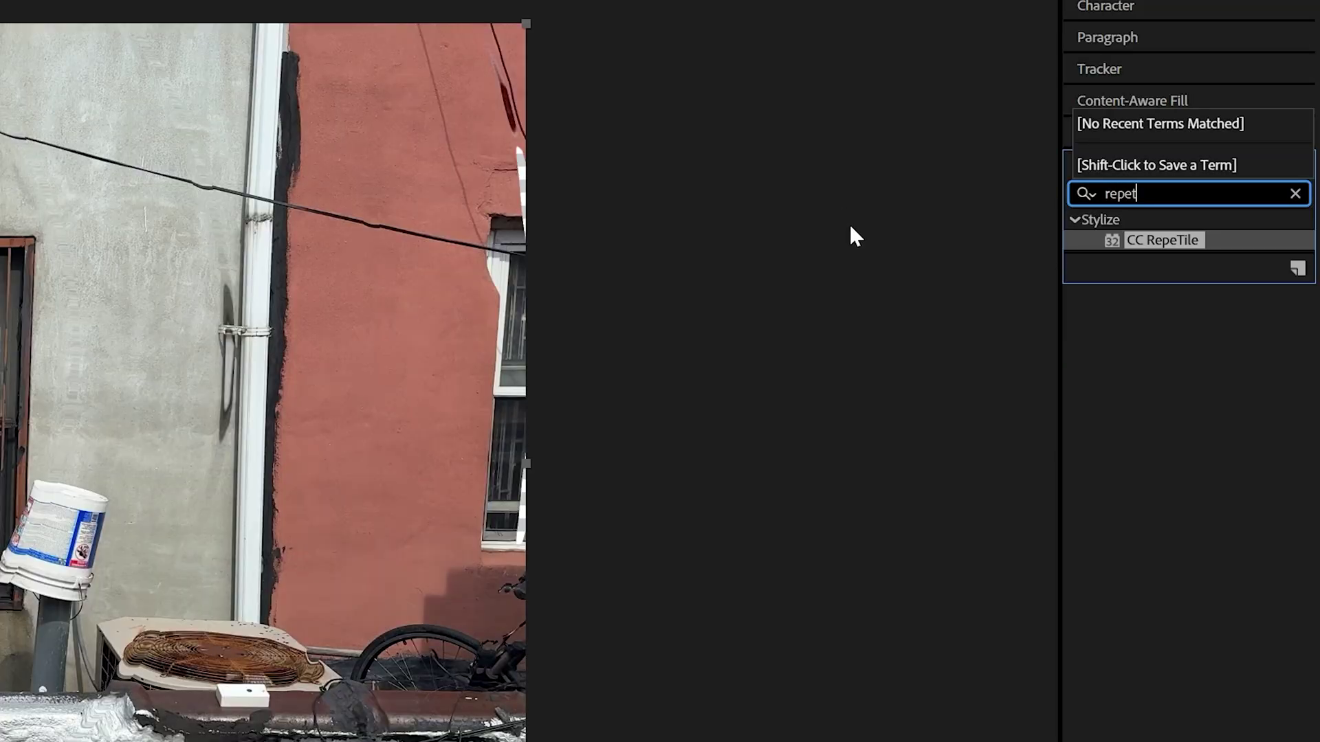
left_click(1178, 243)
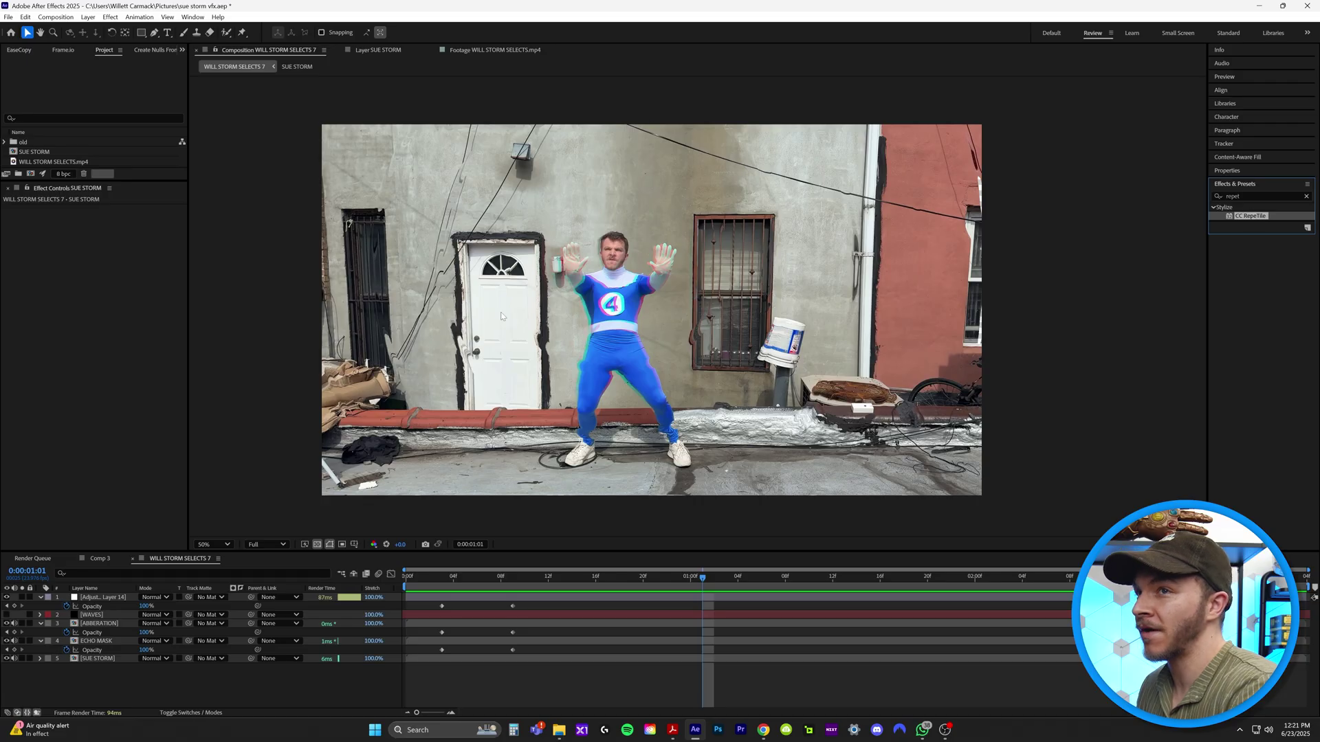
left_click_drag(501, 317, 109, 672)
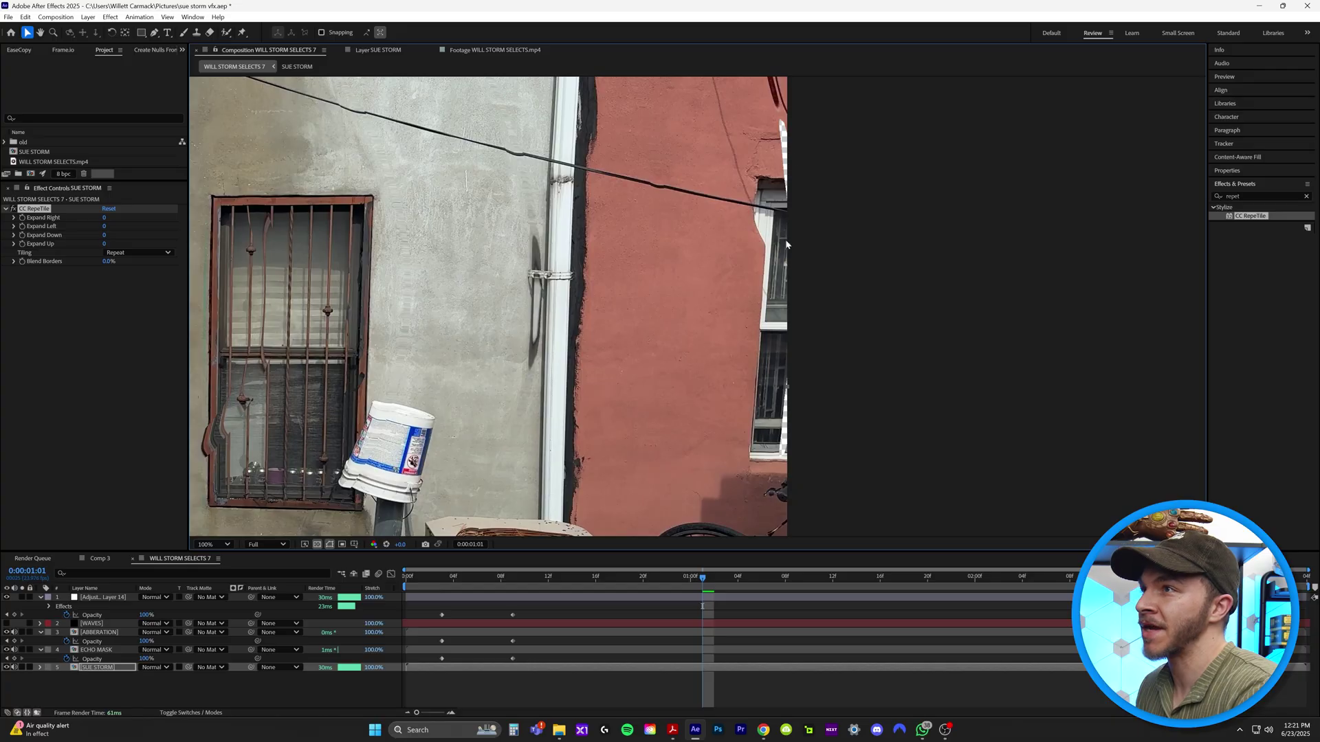
Set CC RepeTile's tiling to Unfold, with Expand Right at 123 and Expand Left at 133.
left_click(137, 253)
left_click(137, 303)
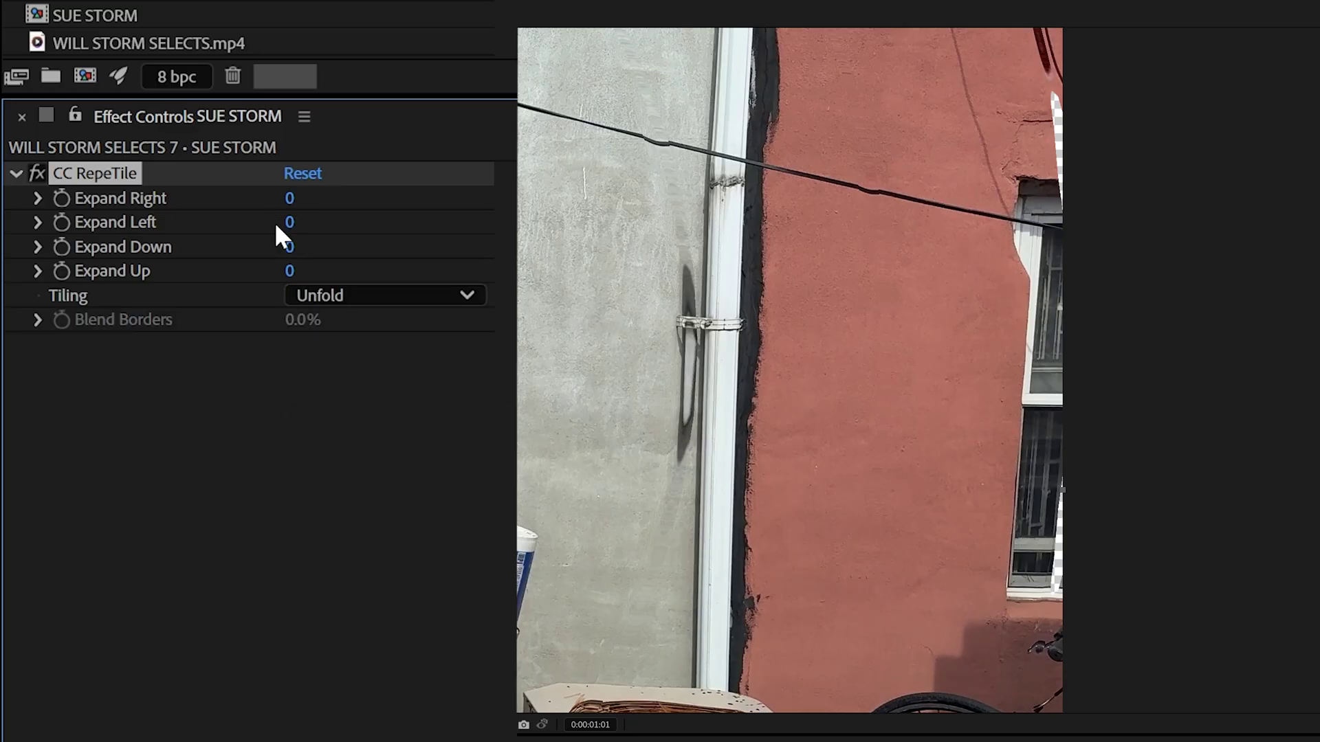
left_click_drag(287, 200, 354, 198)
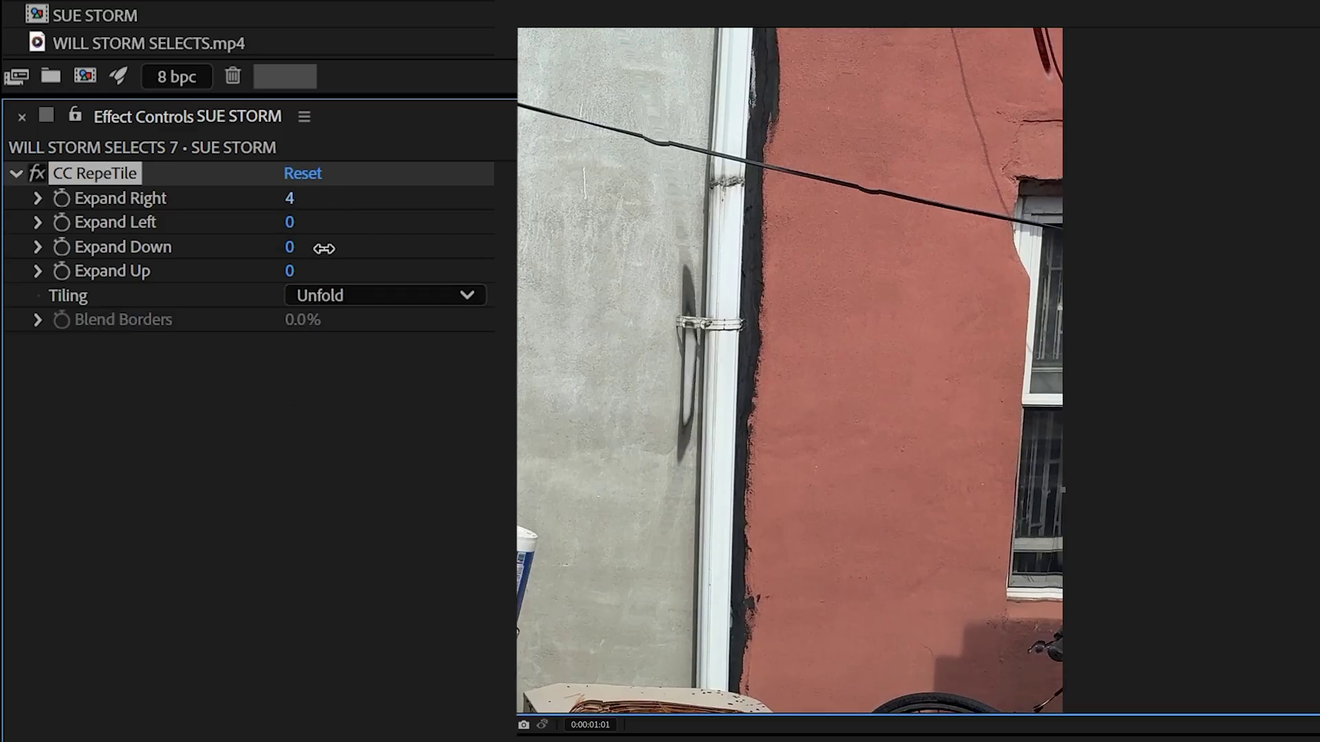
left_click_drag(289, 223, 439, 223)
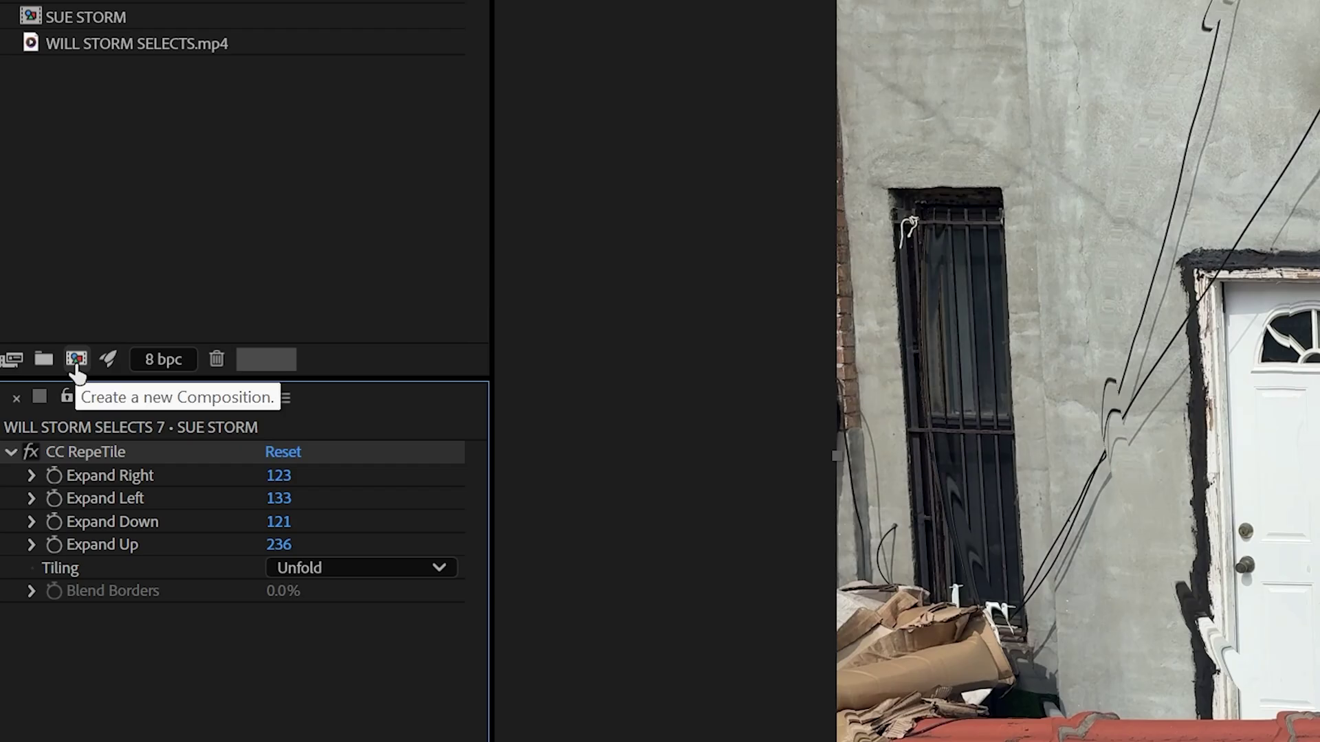
Create a new 1920 x 1080 composition and place a pinkish-red pentagon shape near its centre.
left_click(76, 360)
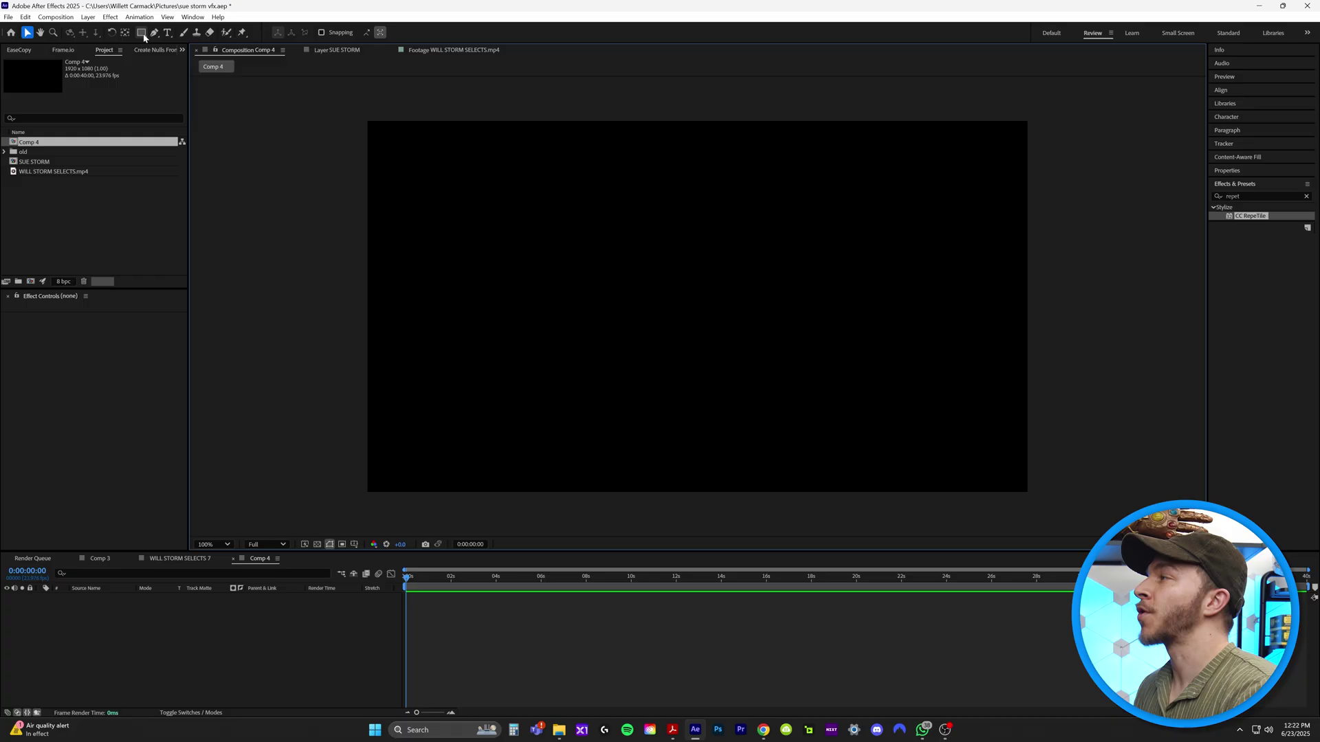
left_click(141, 34)
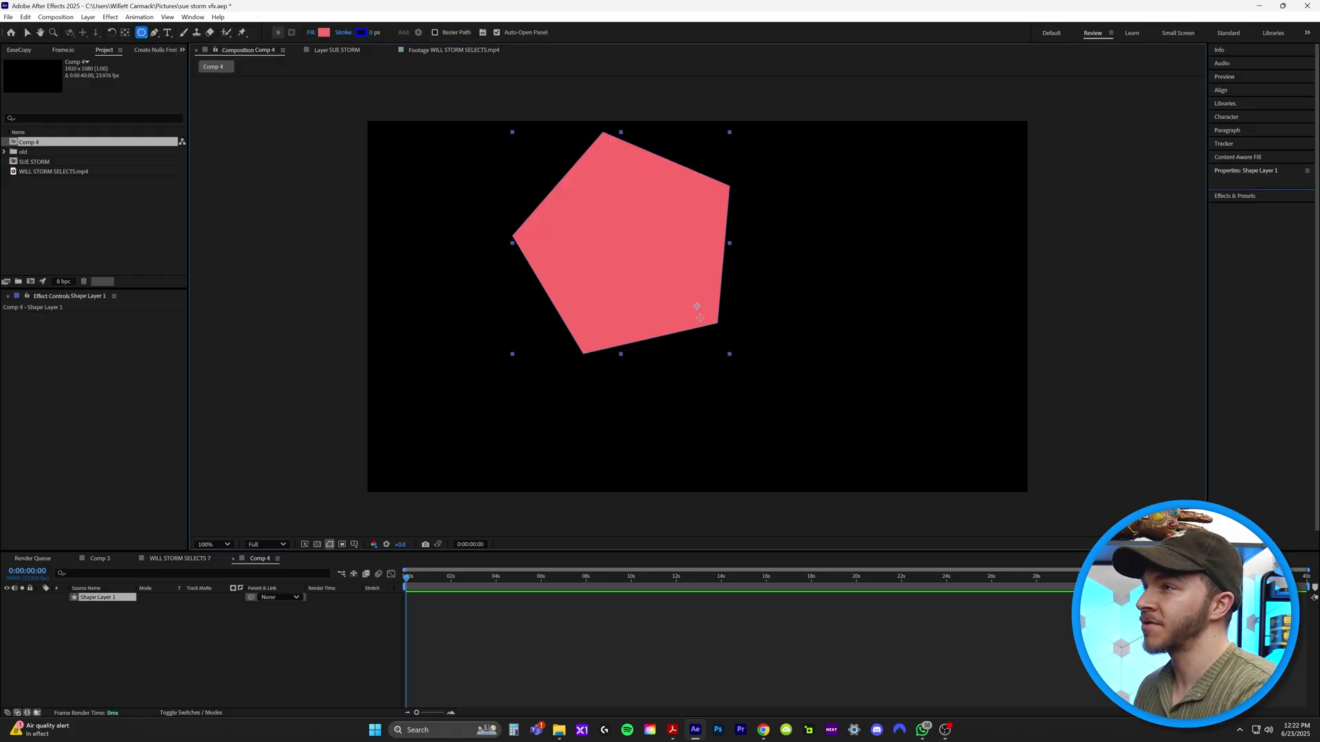
left_click_drag(641, 269, 646, 286)
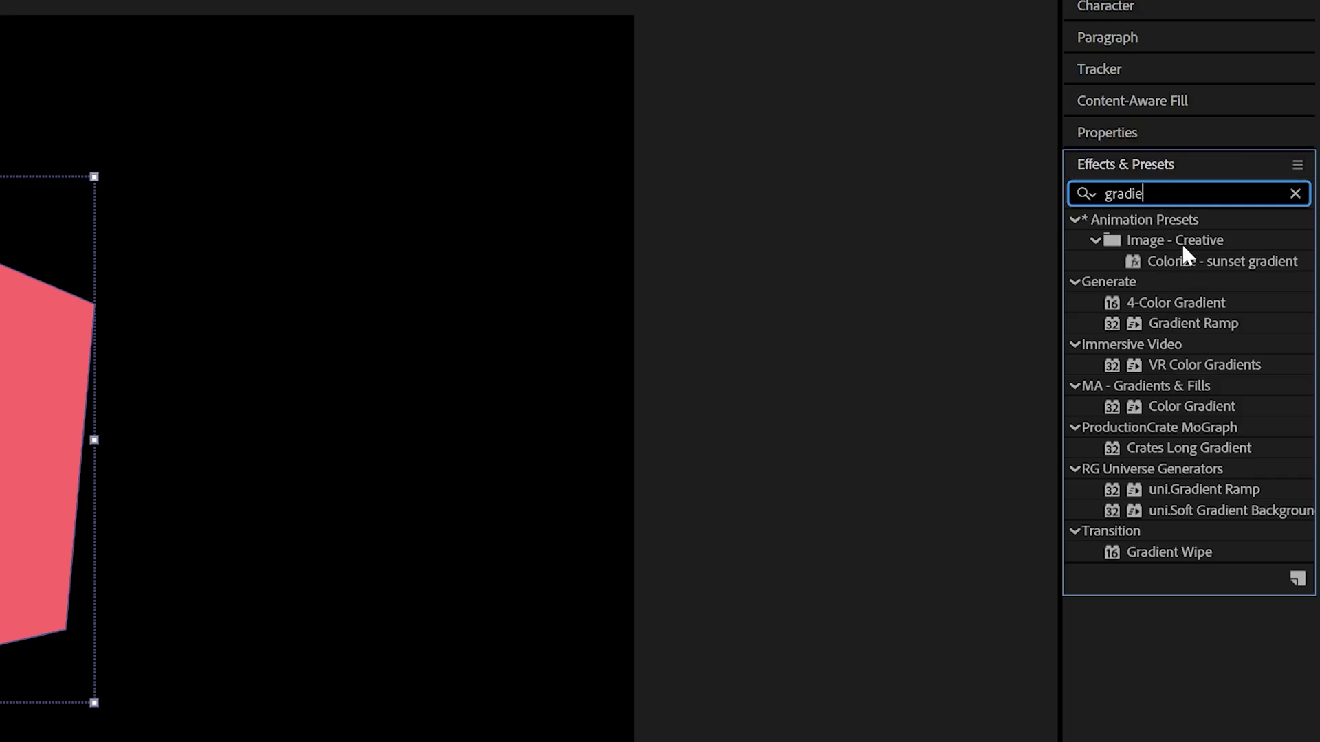
Apply the 4-Color Gradient effect to the pentagon's shape layer and set Color 1 to red.
left_click(1184, 304)
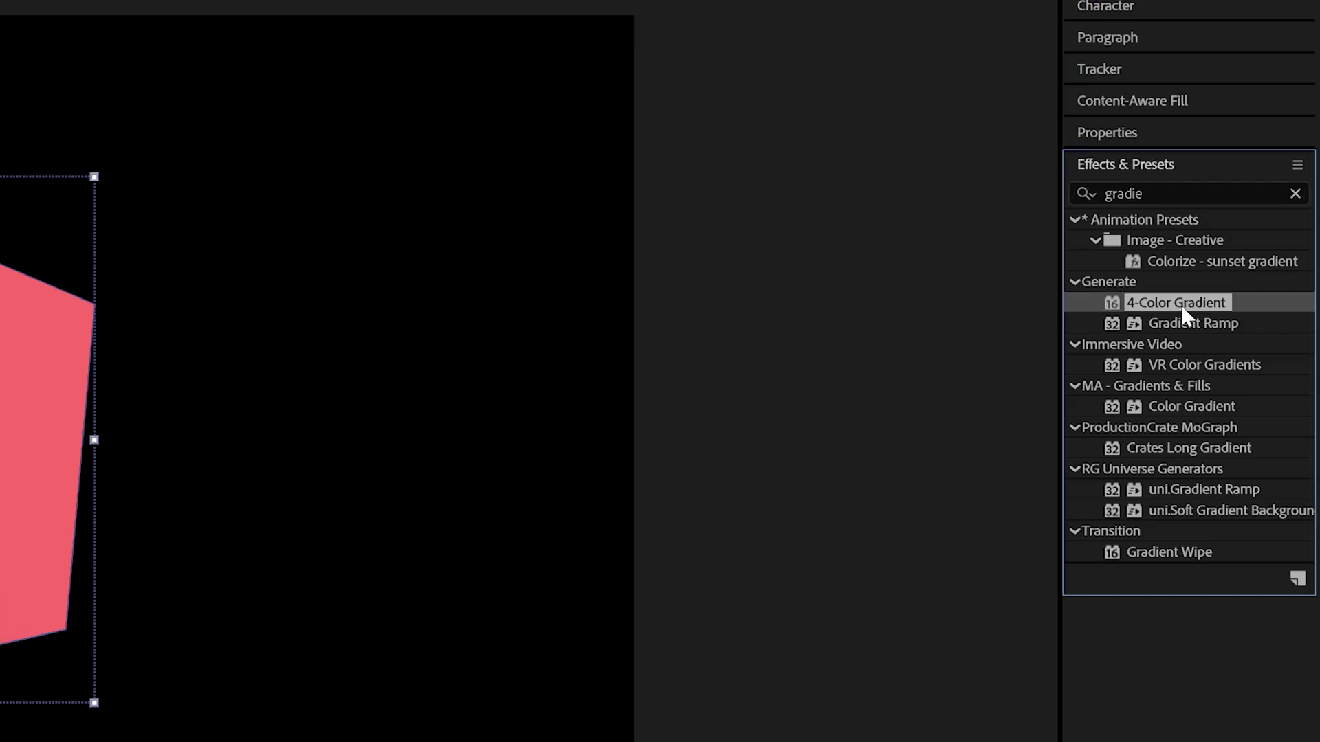
left_click_drag(1209, 305, 433, 598)
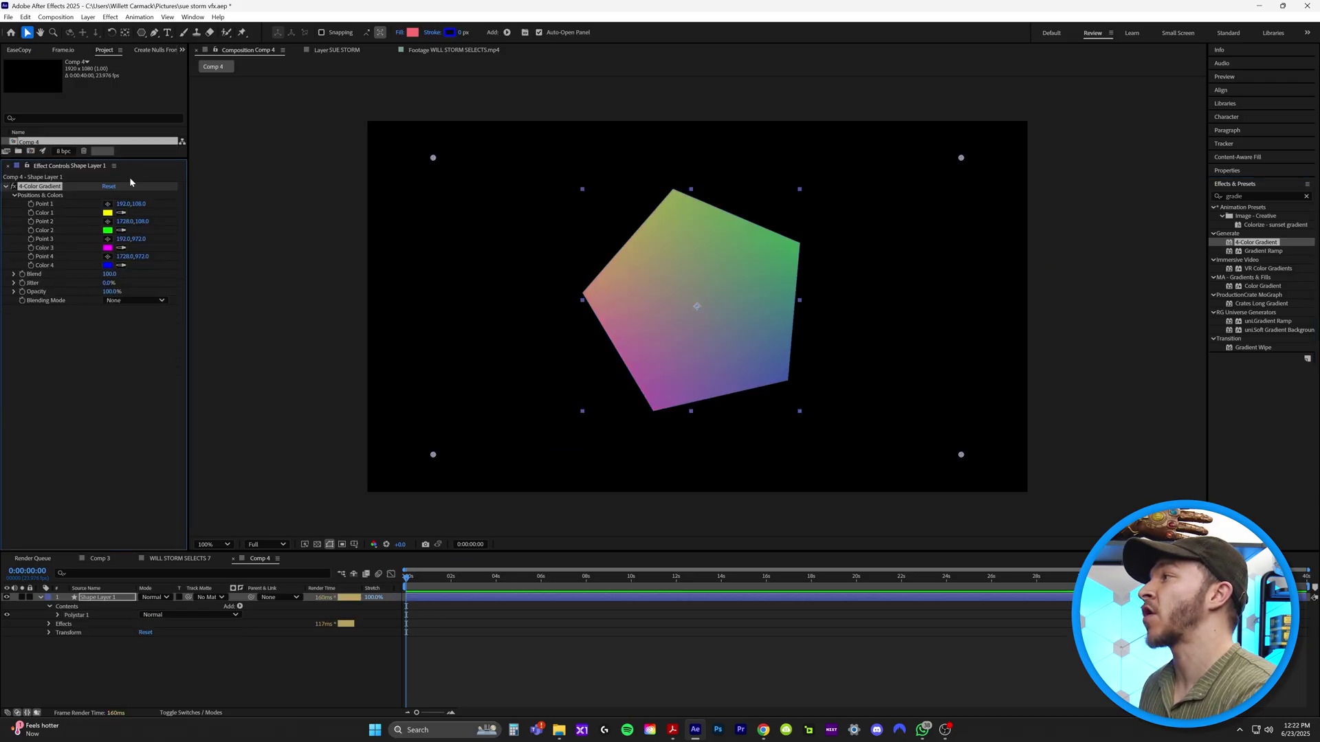
left_click(107, 213)
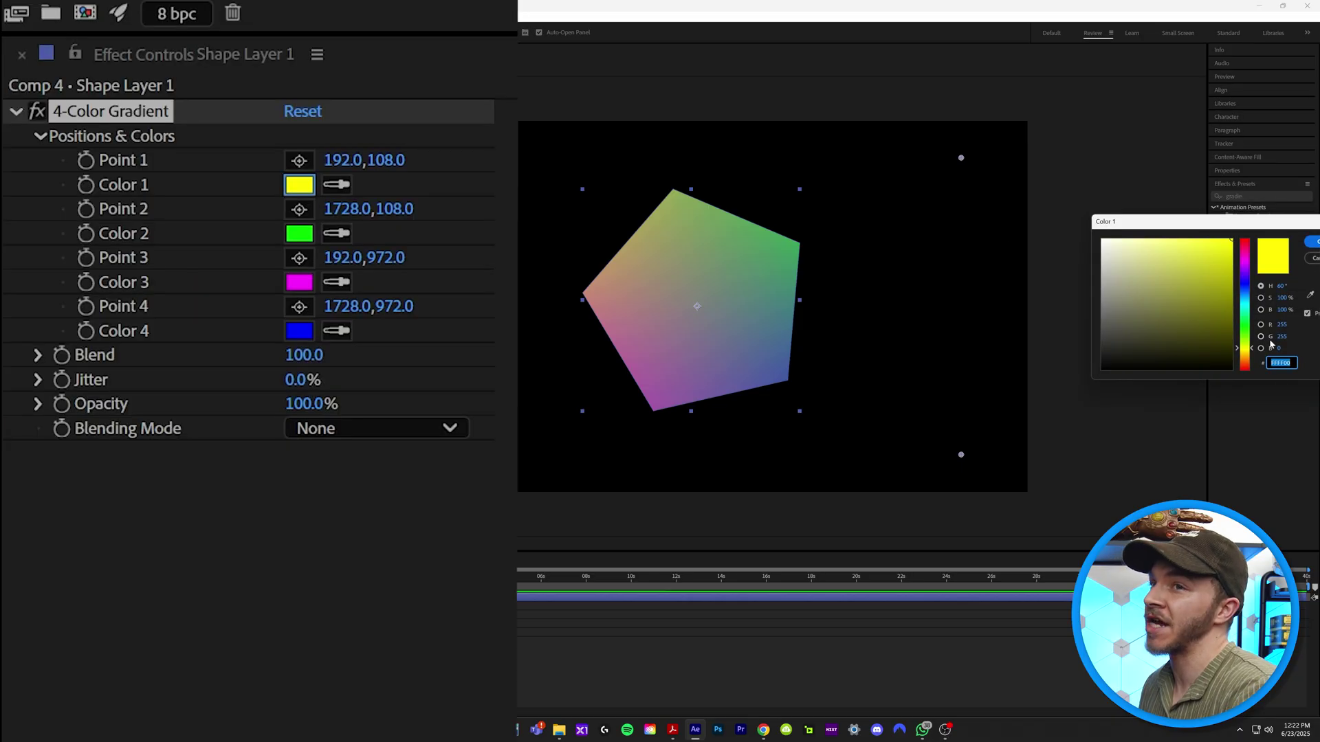
left_click_drag(1245, 348, 1245, 370)
left_click(1311, 242)
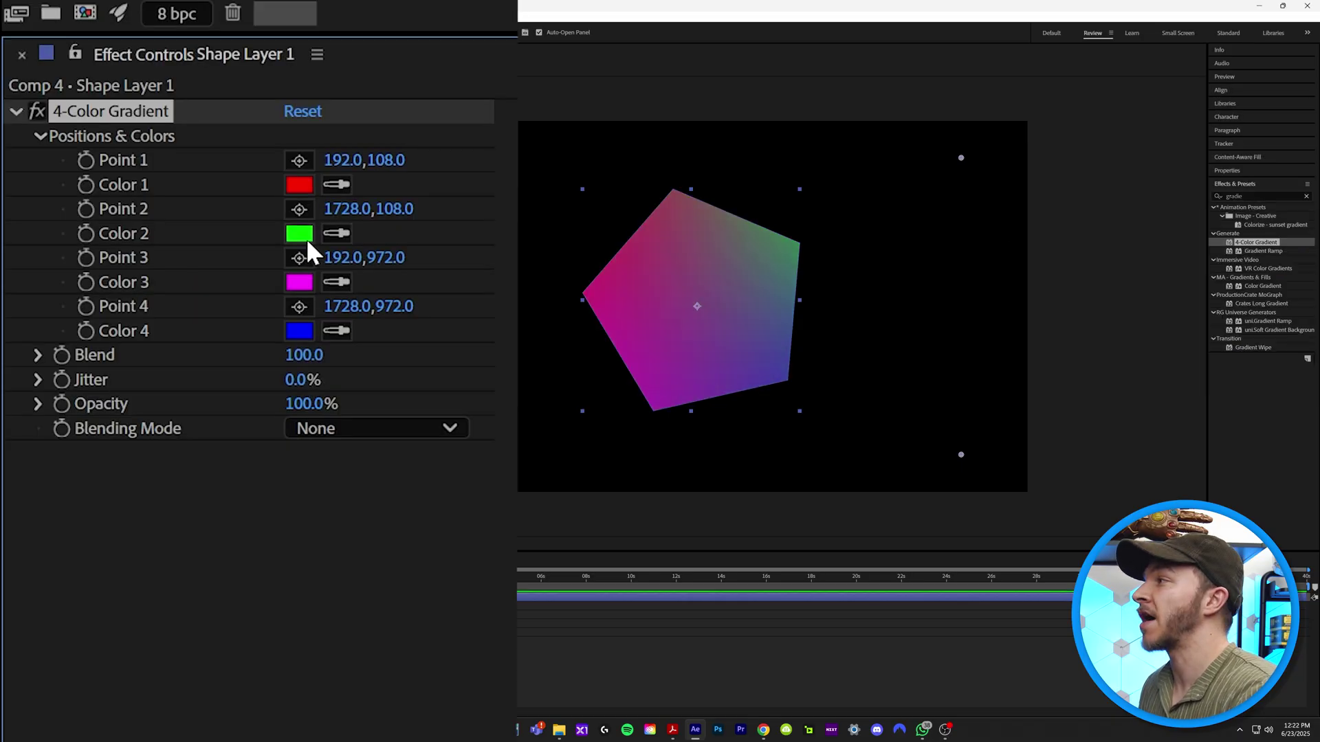
Set the gradient's Color 2 to yellow and Color 3 to green.
left_click(301, 235)
left_click_drag(1245, 327, 1245, 357)
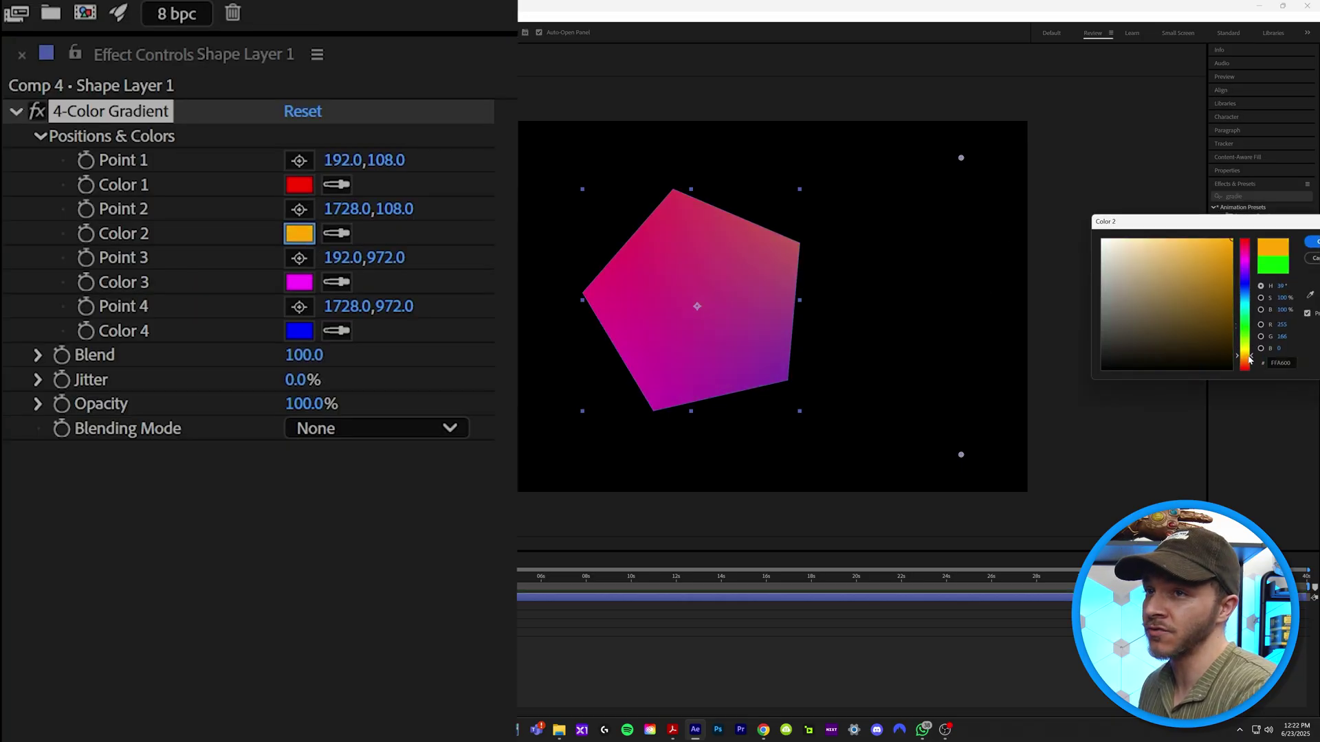
left_click_drag(1250, 360, 1250, 348)
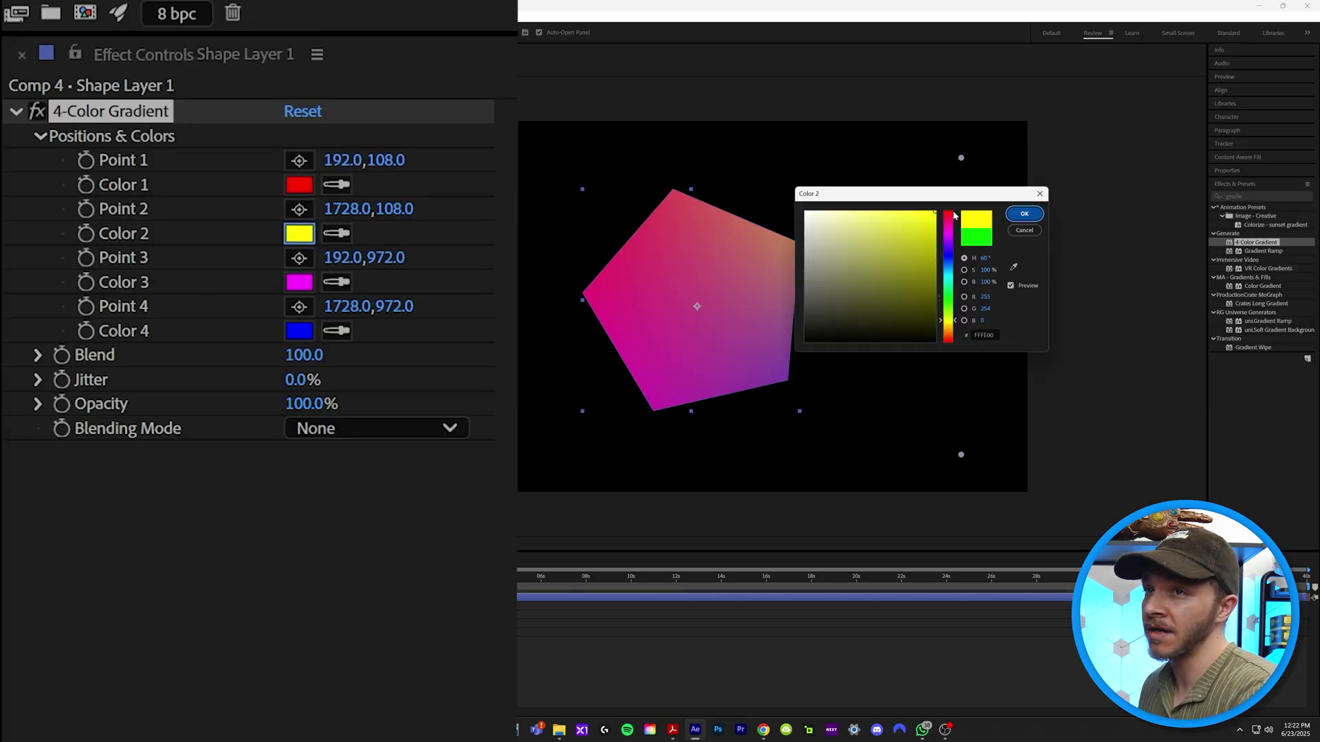
left_click(1024, 213)
left_click(299, 283)
left_click(948, 301)
left_click(1025, 214)
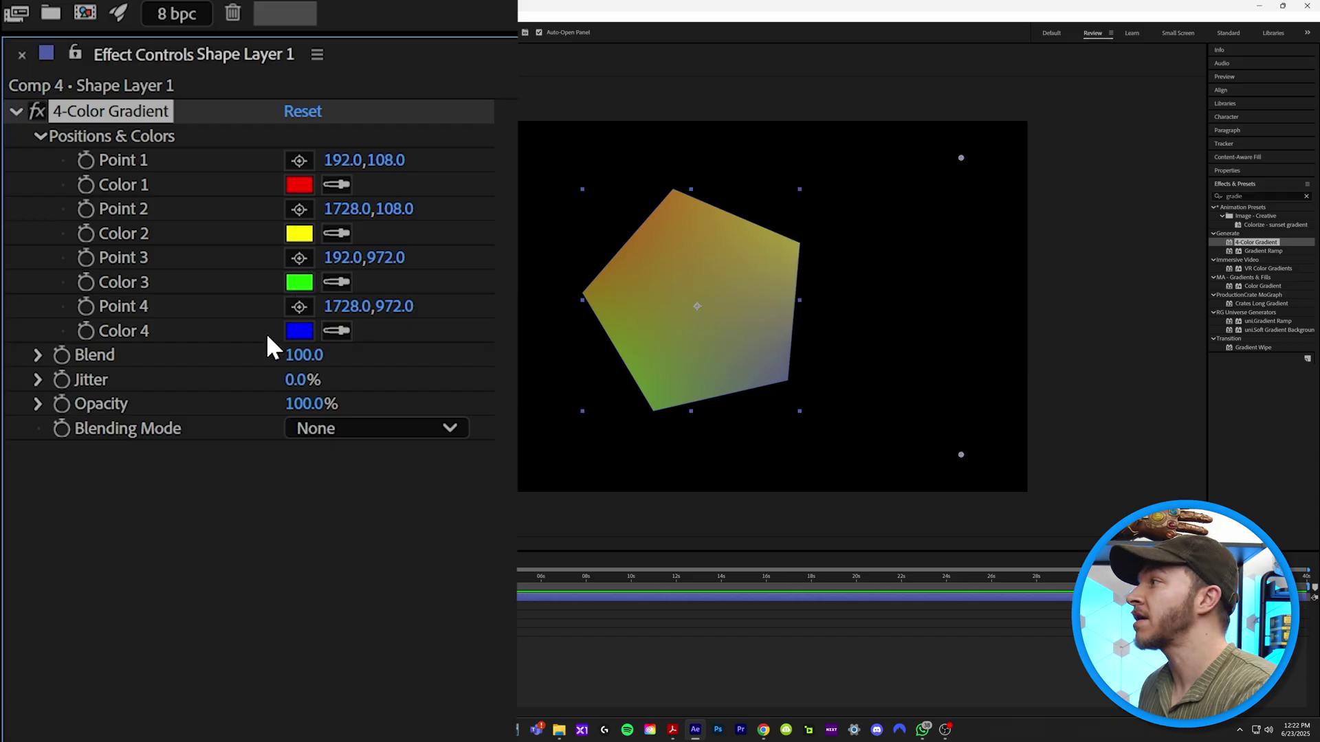
Move the red and yellow gradient points inside the pentagon, red near its upper corner at about 911, 318 and yellow near its right corner.
left_click(299, 331)
left_click_drag(372, 159, 612, 210)
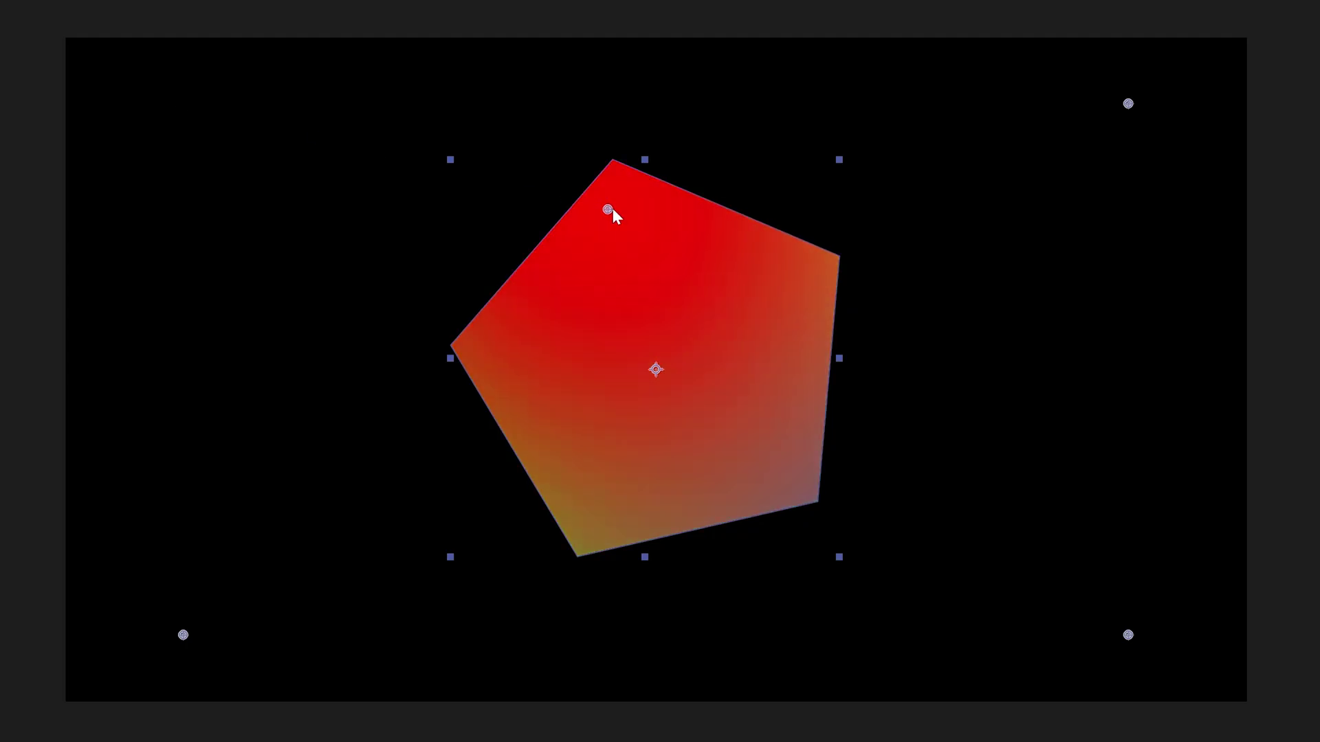
left_click_drag(977, 203, 796, 288)
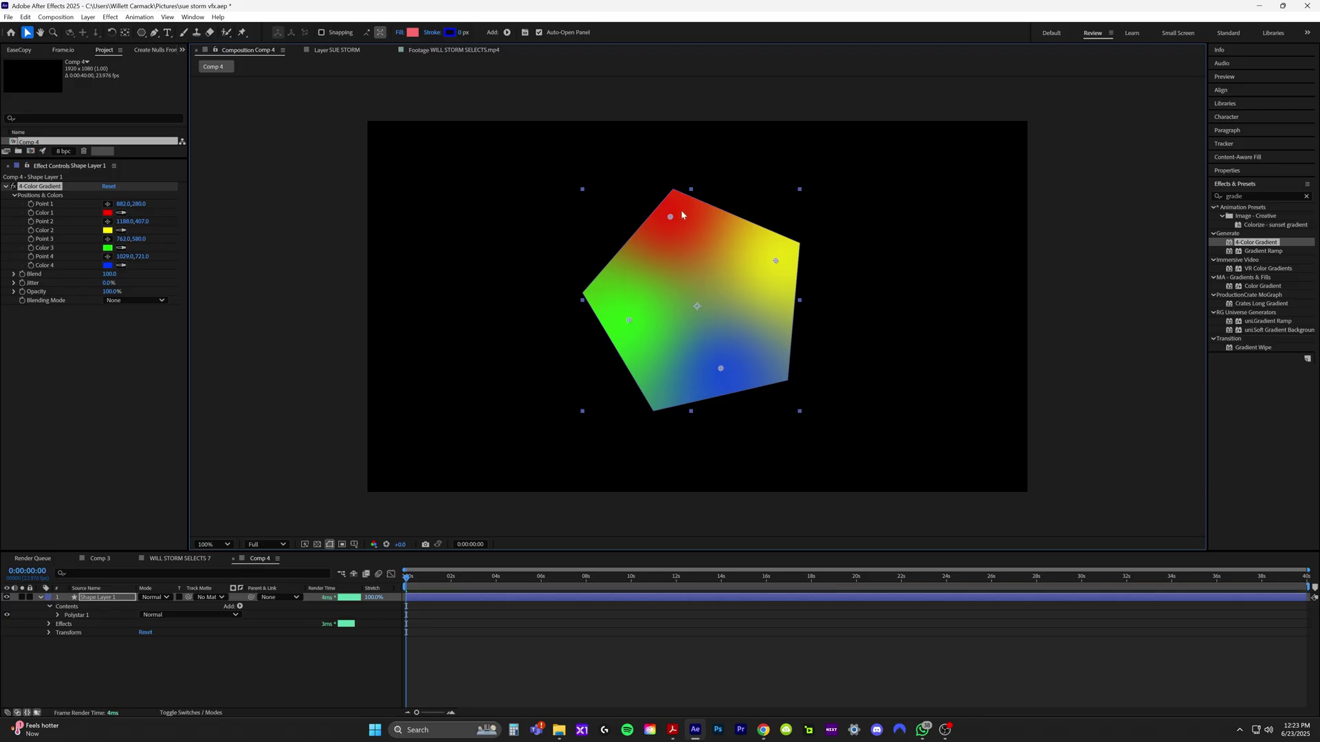
left_click_drag(672, 218, 681, 240)
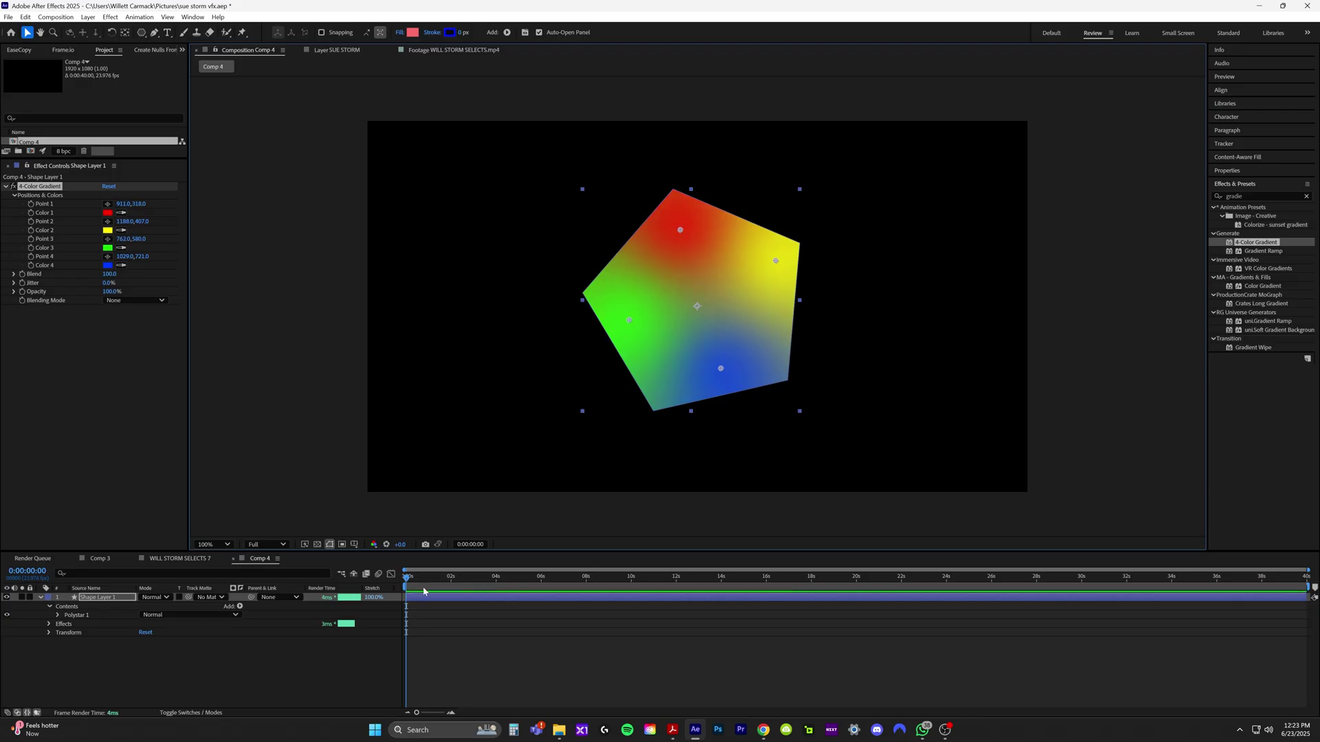
Add a new adjustment layer above the pentagon's shape layer with the playhead at 0:00:01:23.
left_click_drag(423, 591, 450, 590)
left_click(88, 16)
mouse_move(103, 26)
left_click(306, 101)
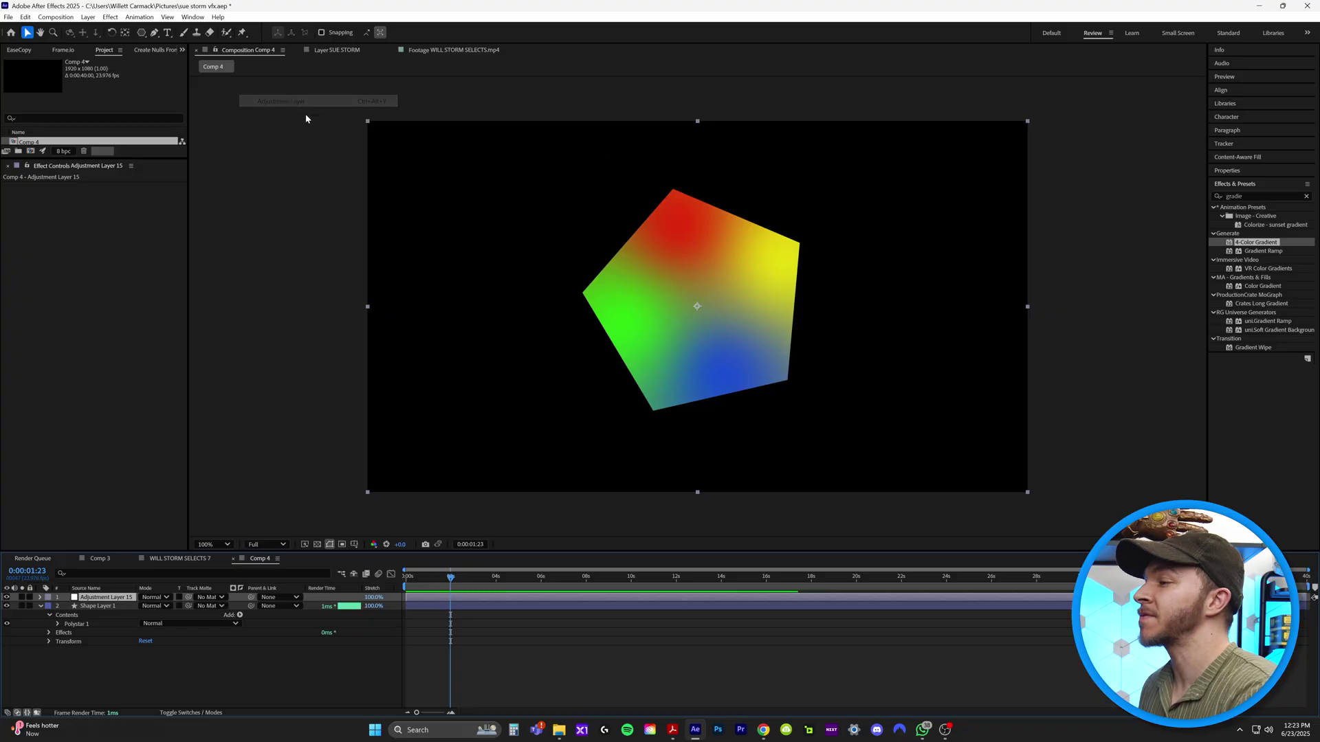
Find the CC Radial Blur effect and apply it to the adjustment layer above the pentagon.
left_click_drag(1246, 196, 1178, 196)
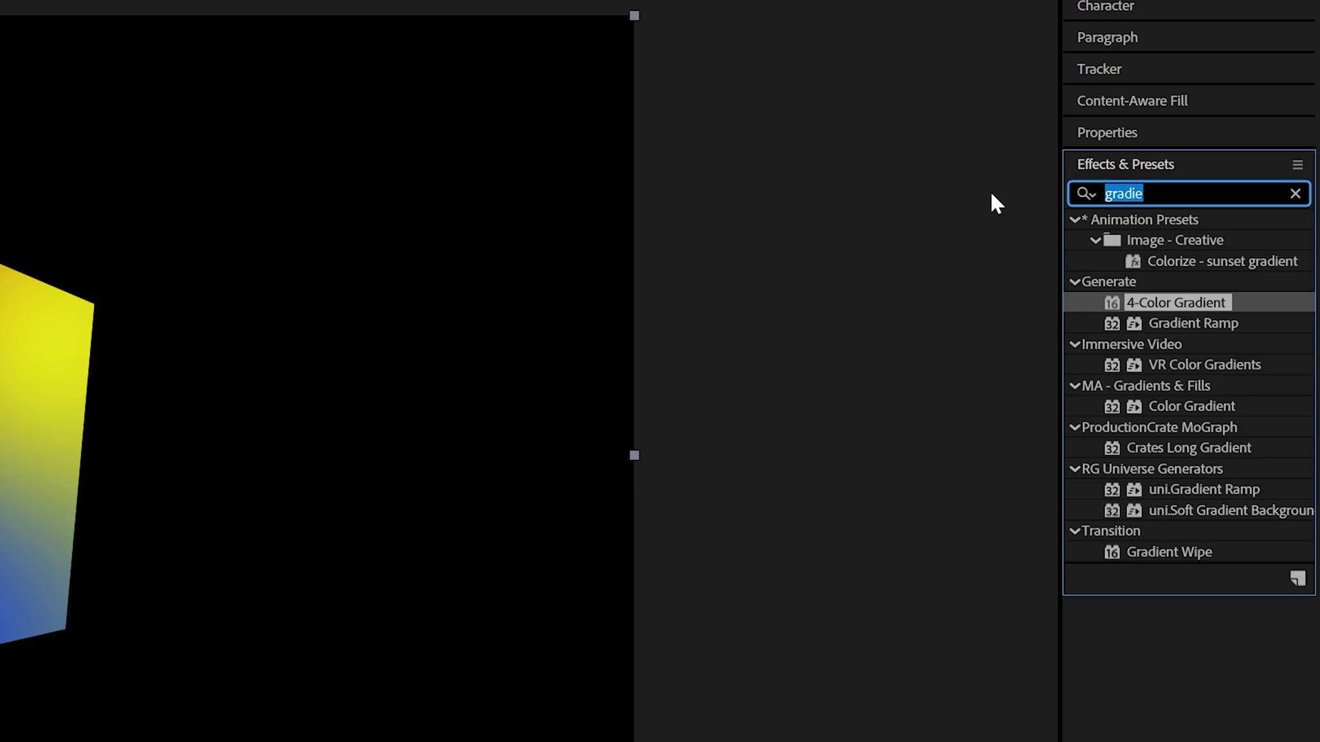
type("radial")
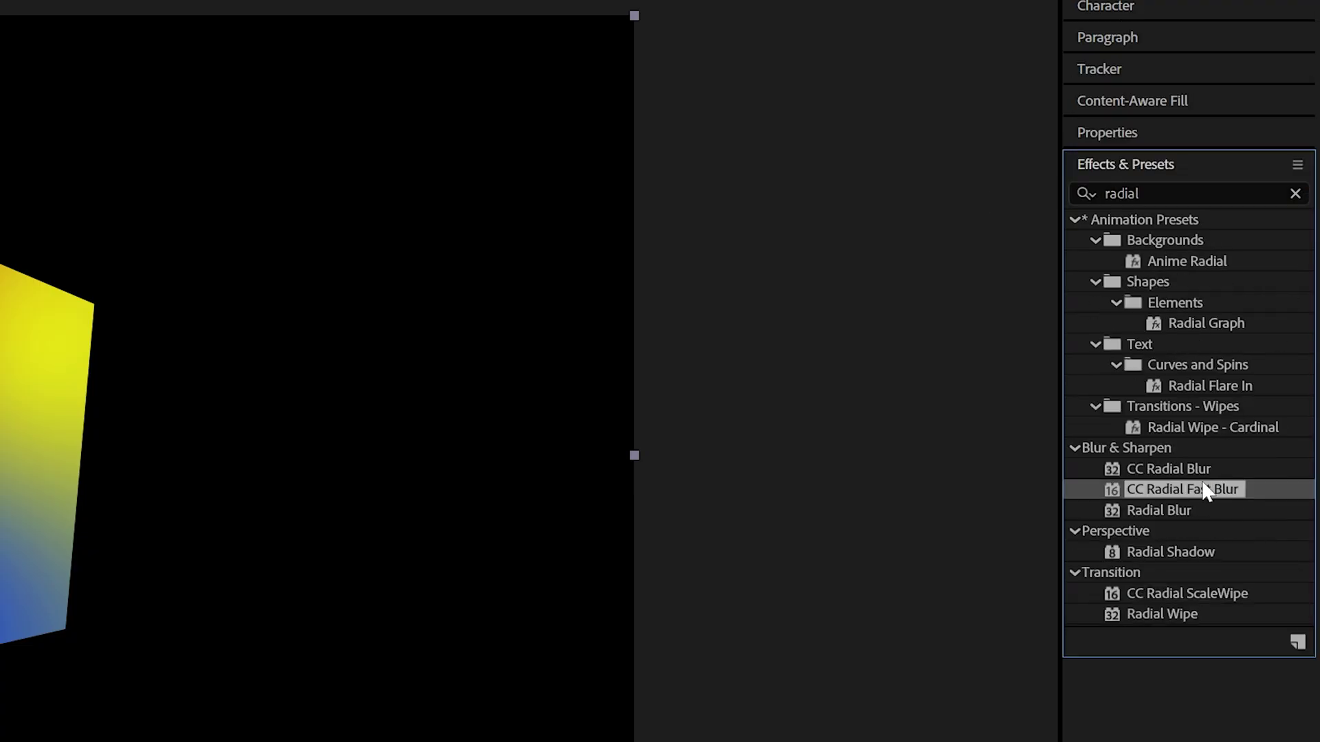
left_click(1166, 472)
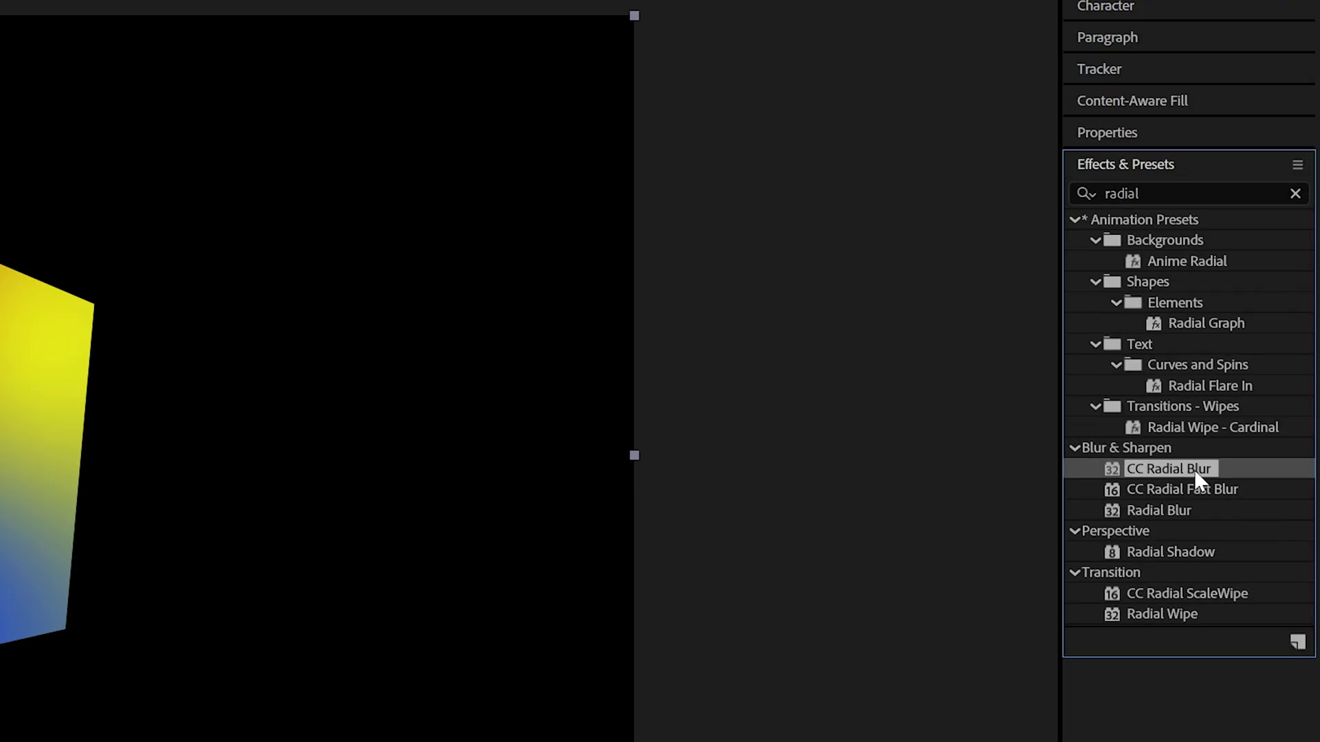
left_click_drag(1166, 469, 474, 599)
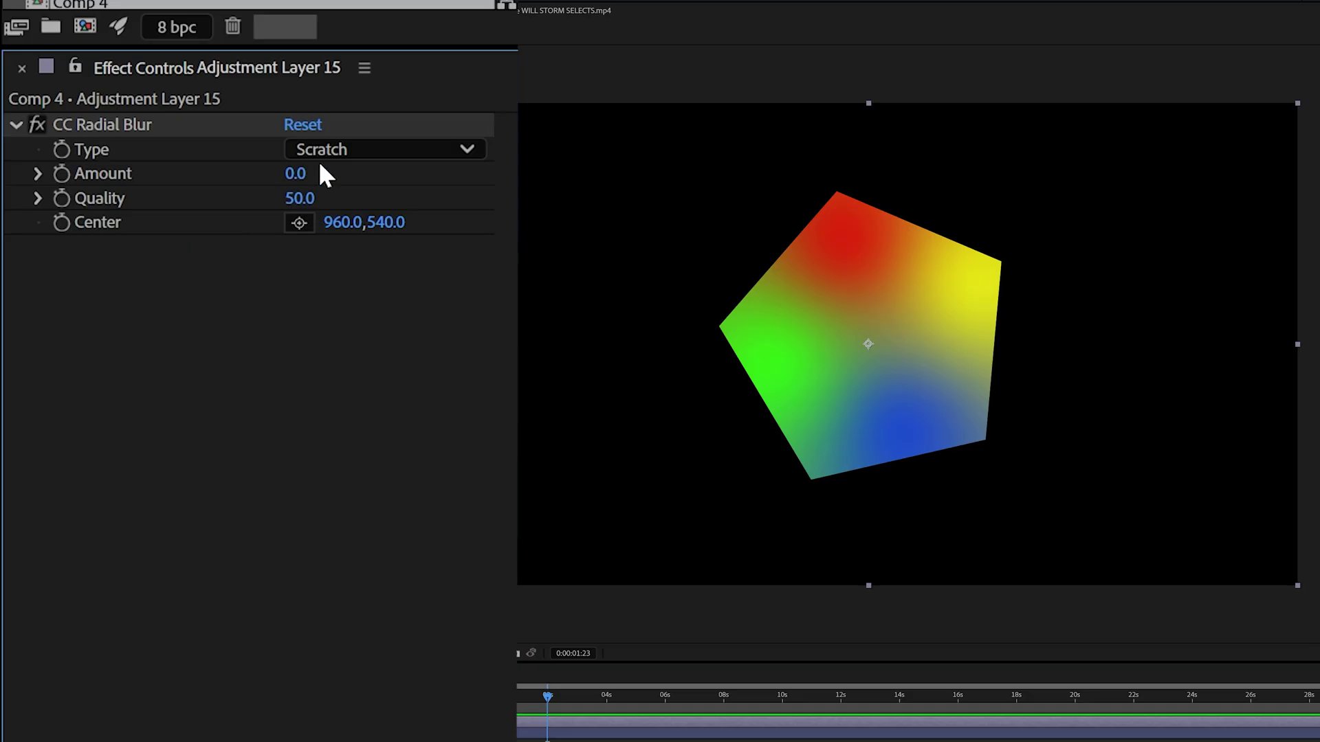
Set the CC Radial Blur type to Straight Zoom and its Amount to 80.
left_click(119, 195)
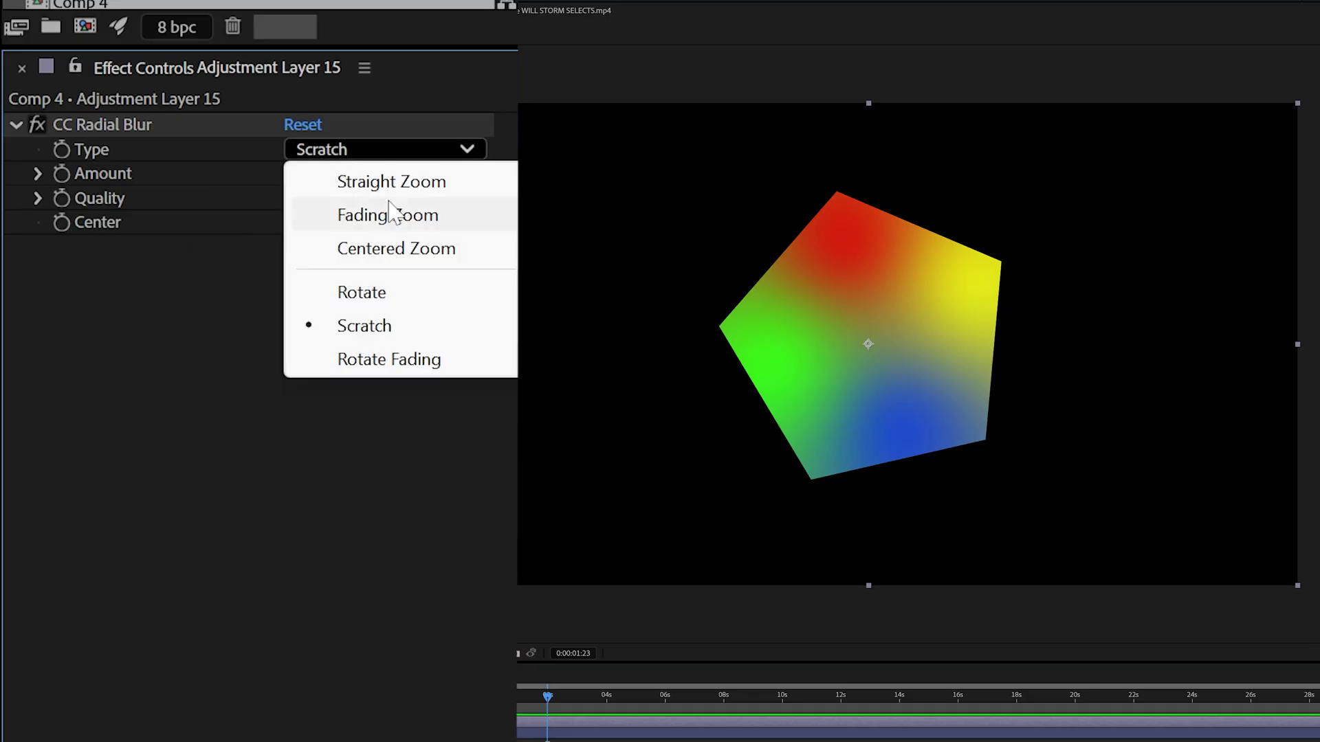
left_click(143, 210)
left_click_drag(296, 175, 408, 172)
left_click_drag(302, 177, 433, 156)
scroll(867, 297, "up", 3)
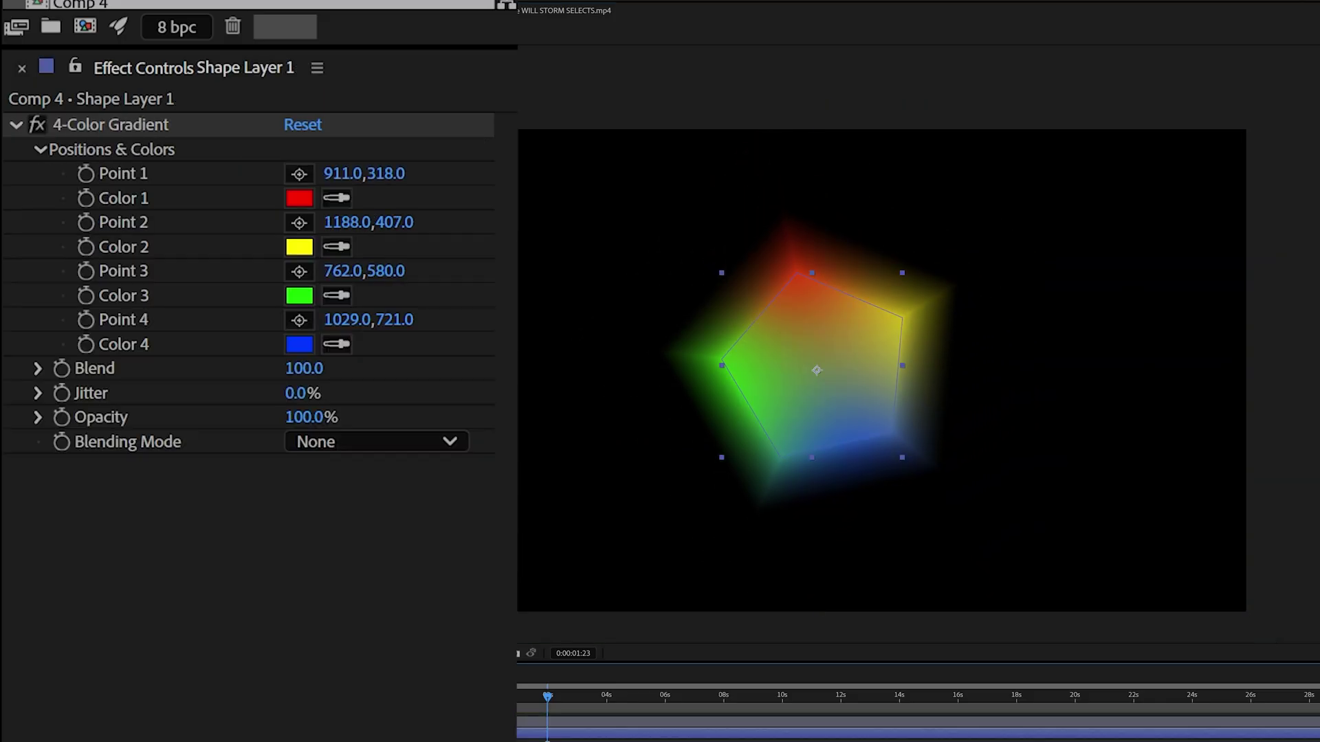
Try moving the CC Radial Blur center to different spots around the pentagon.
key("ctrl+shift+a")
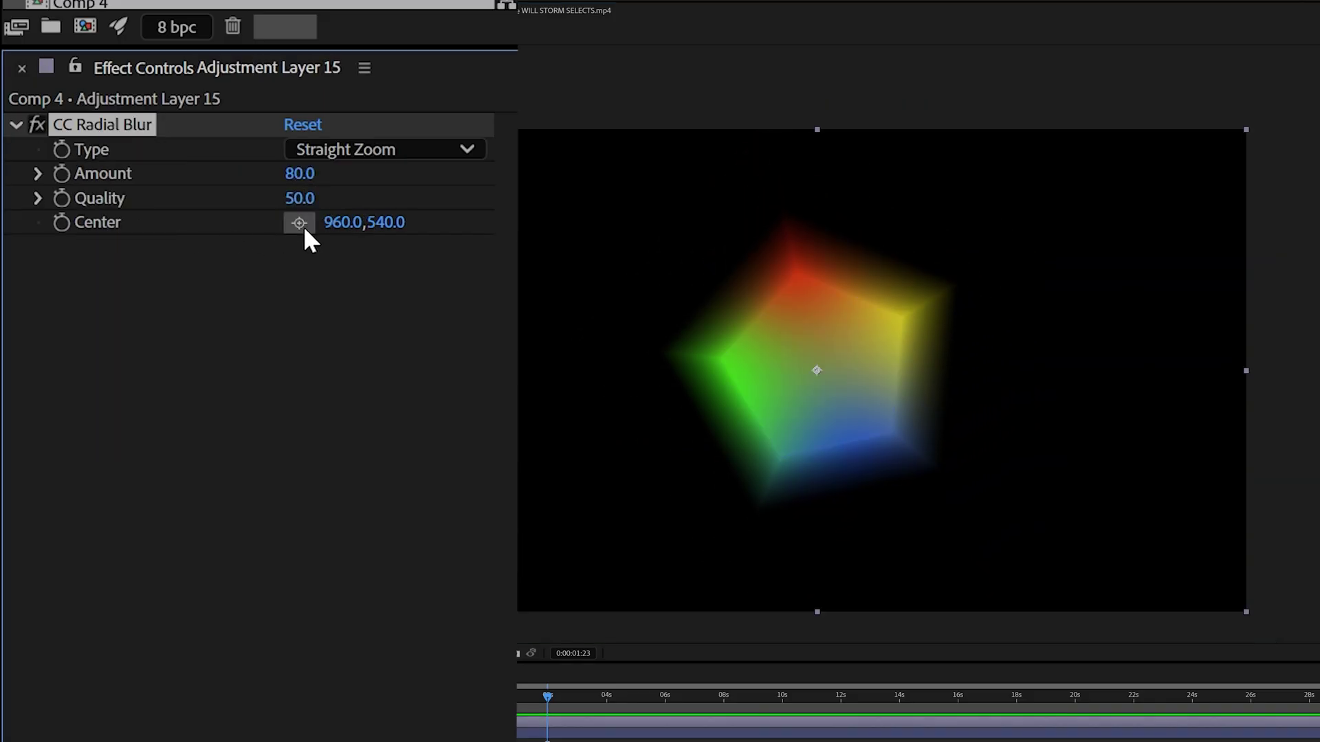
left_click(299, 223)
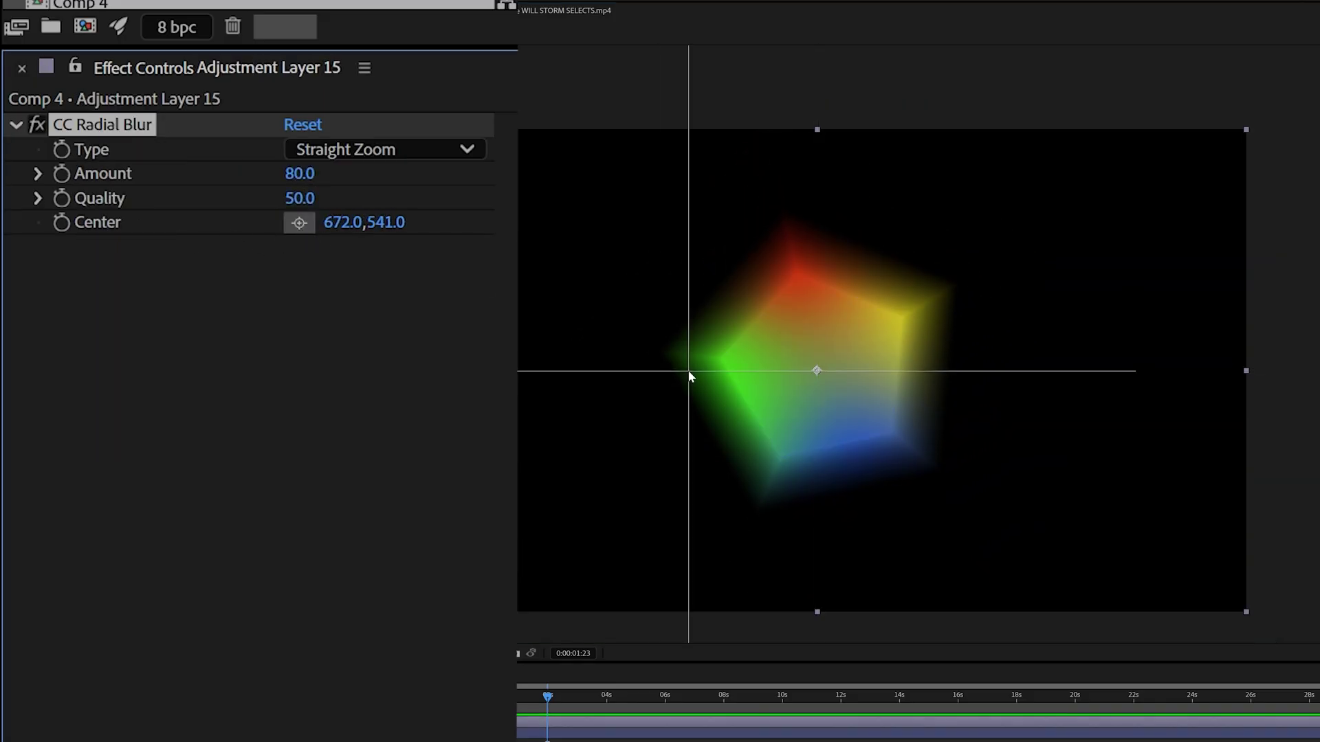
left_click(835, 292)
left_click_drag(834, 294, 864, 356)
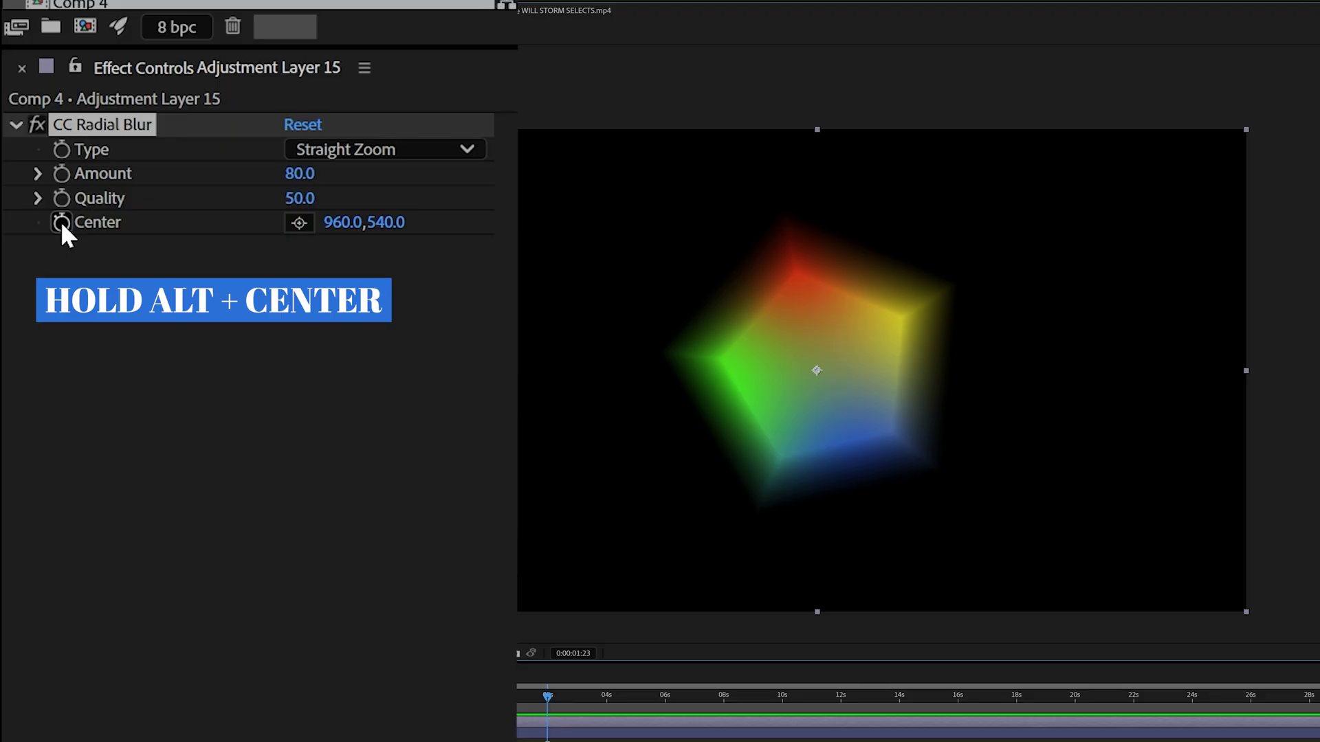
Add the expression wiggle(10,100) to the radial blur's Center and set the blur Amount to 90.
left_click(62, 222, "alt")
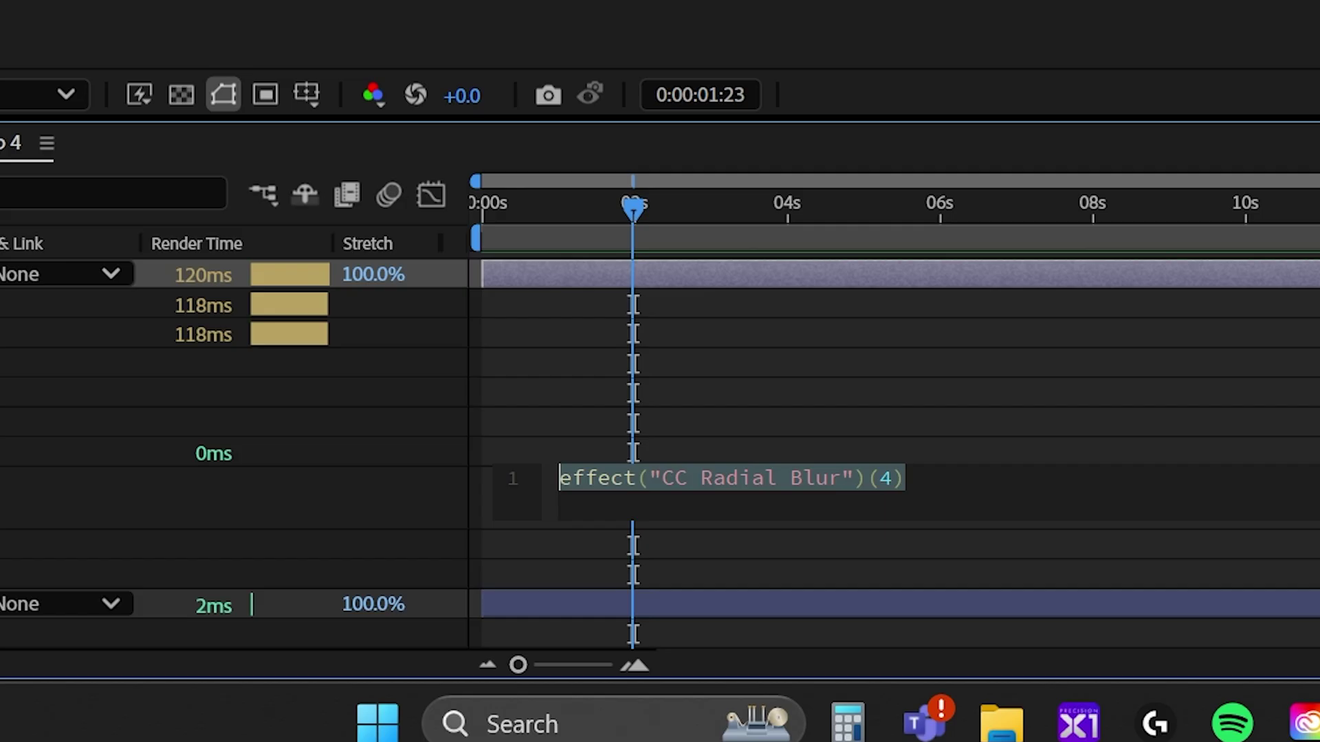
type("wiggle(10,100")
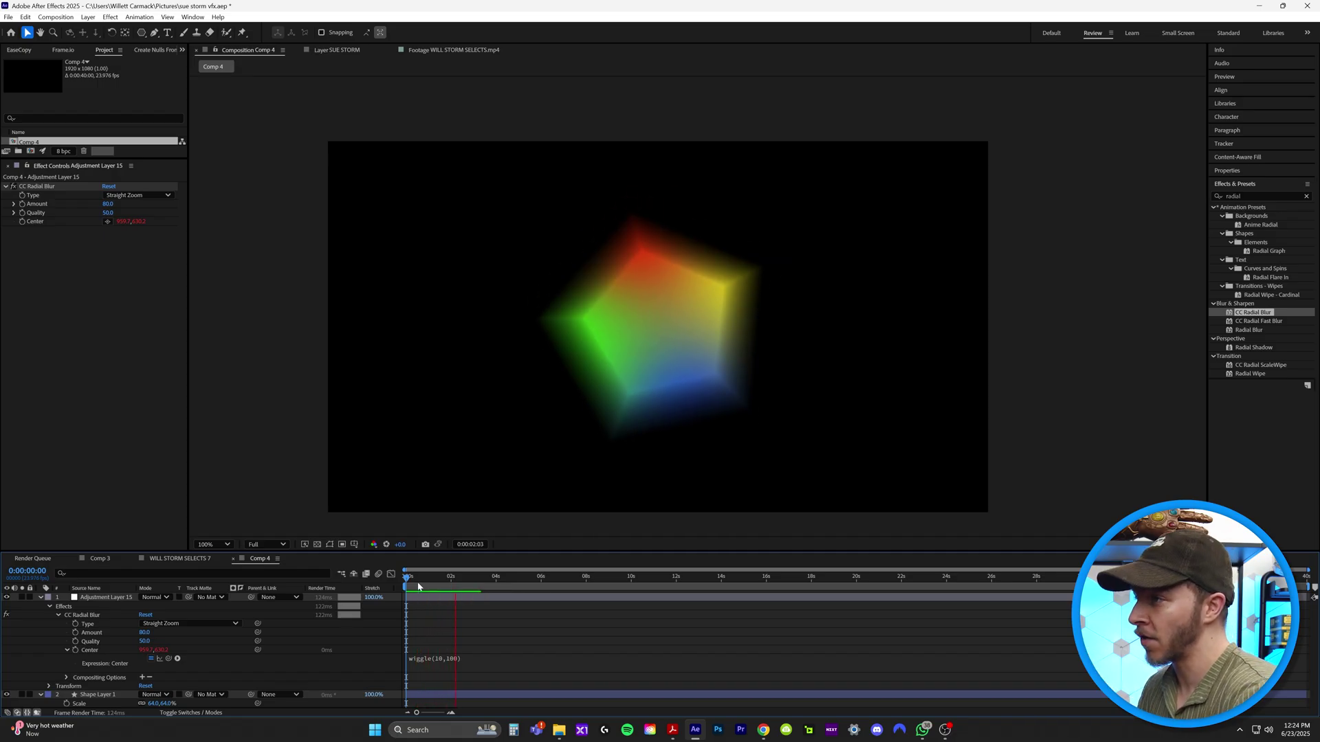
left_click(107, 205)
mouse_move(107, 206)
left_mouse_down()
mouse_move(124, 204)
mouse_move(111, 204)
left_mouse_up()
key("space")
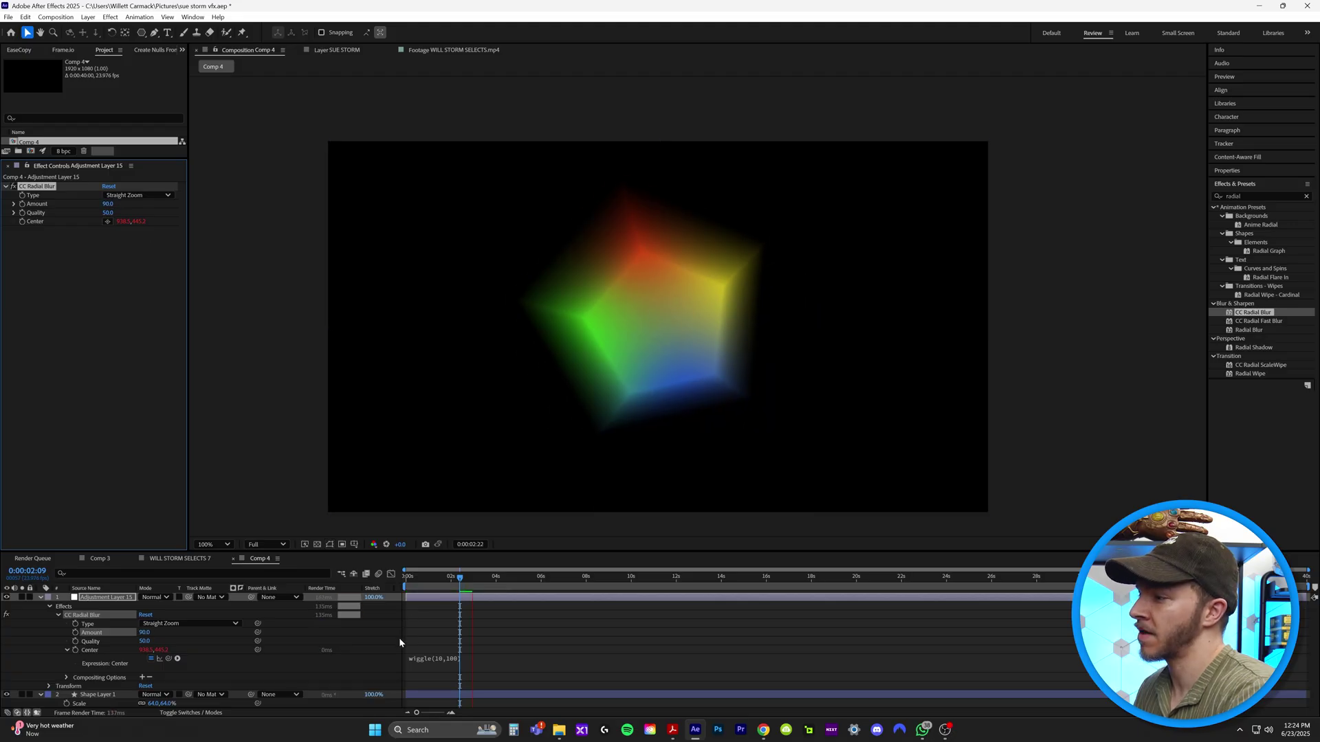
Change the blur Center expression to wiggle(10,150) and preview the motion.
left_click(455, 660)
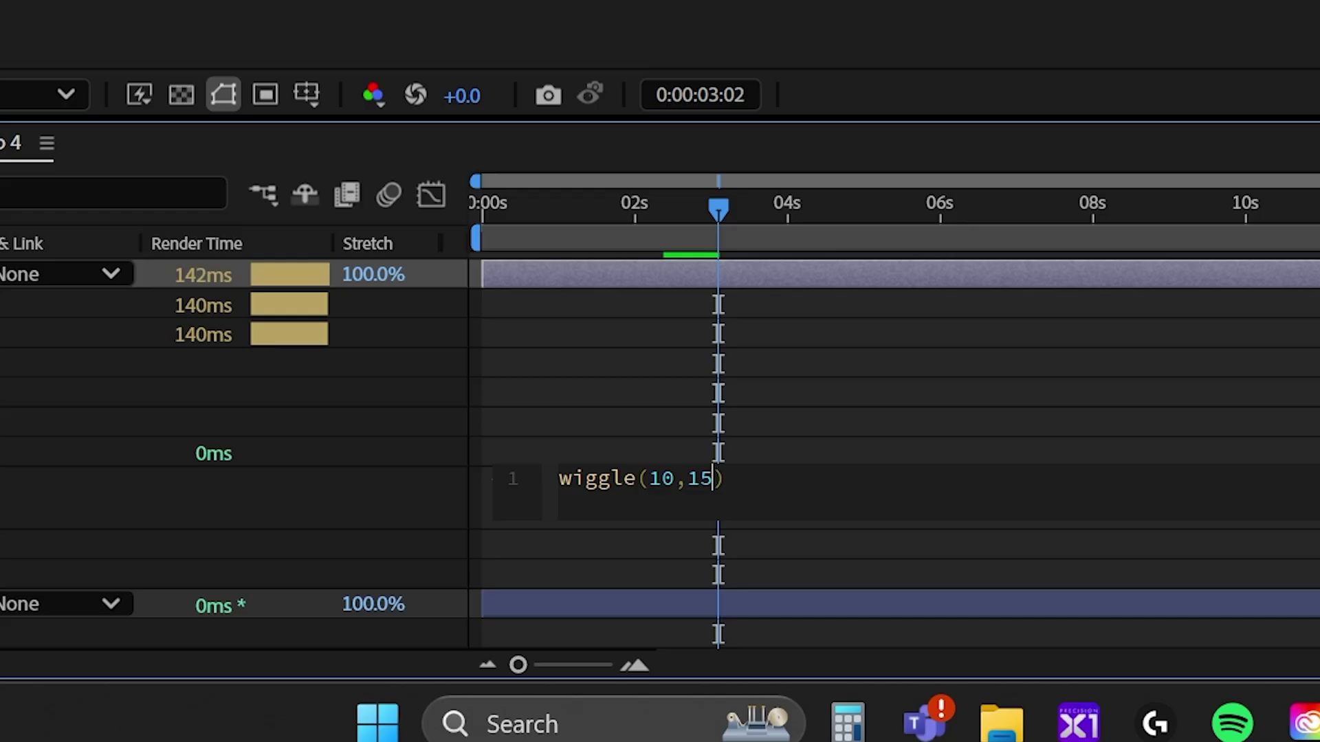
type("0")
left_click(975, 466)
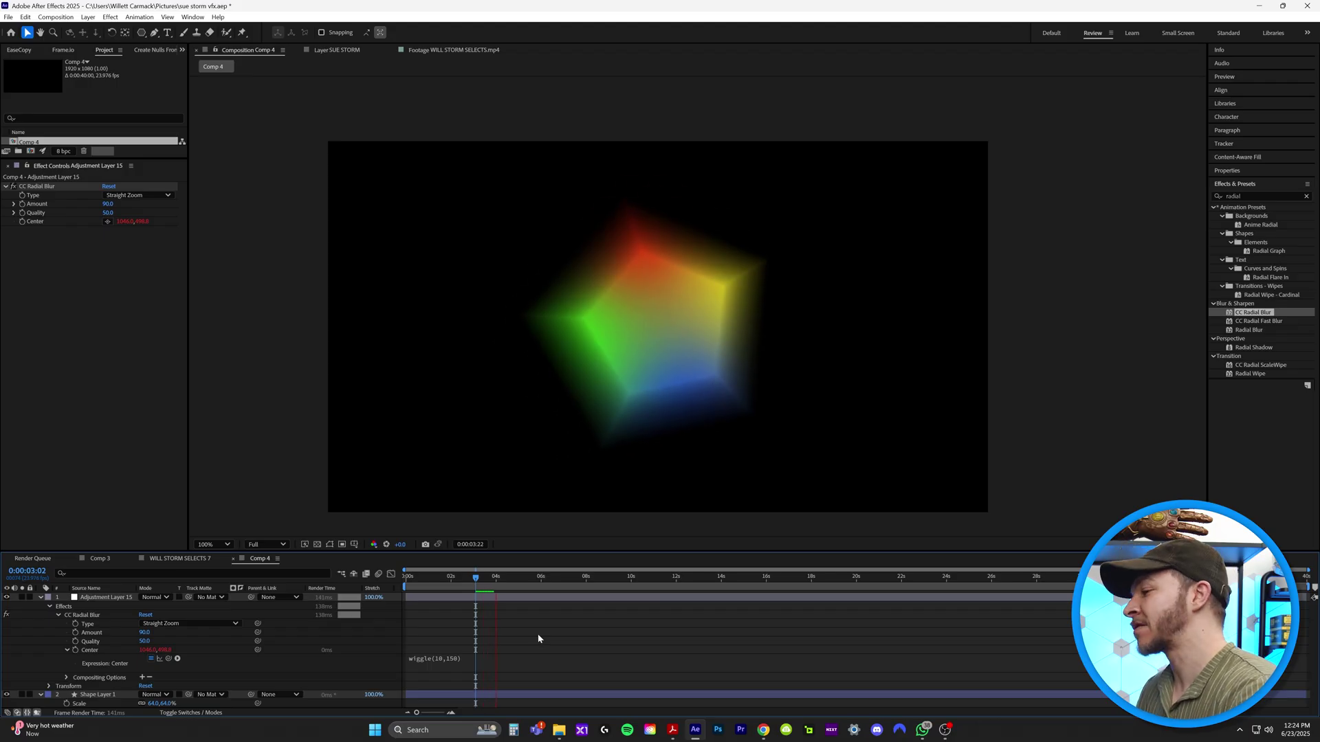
Reveal the pentagon composition in the project and rename it rainbow flare 1.
right_click(256, 558)
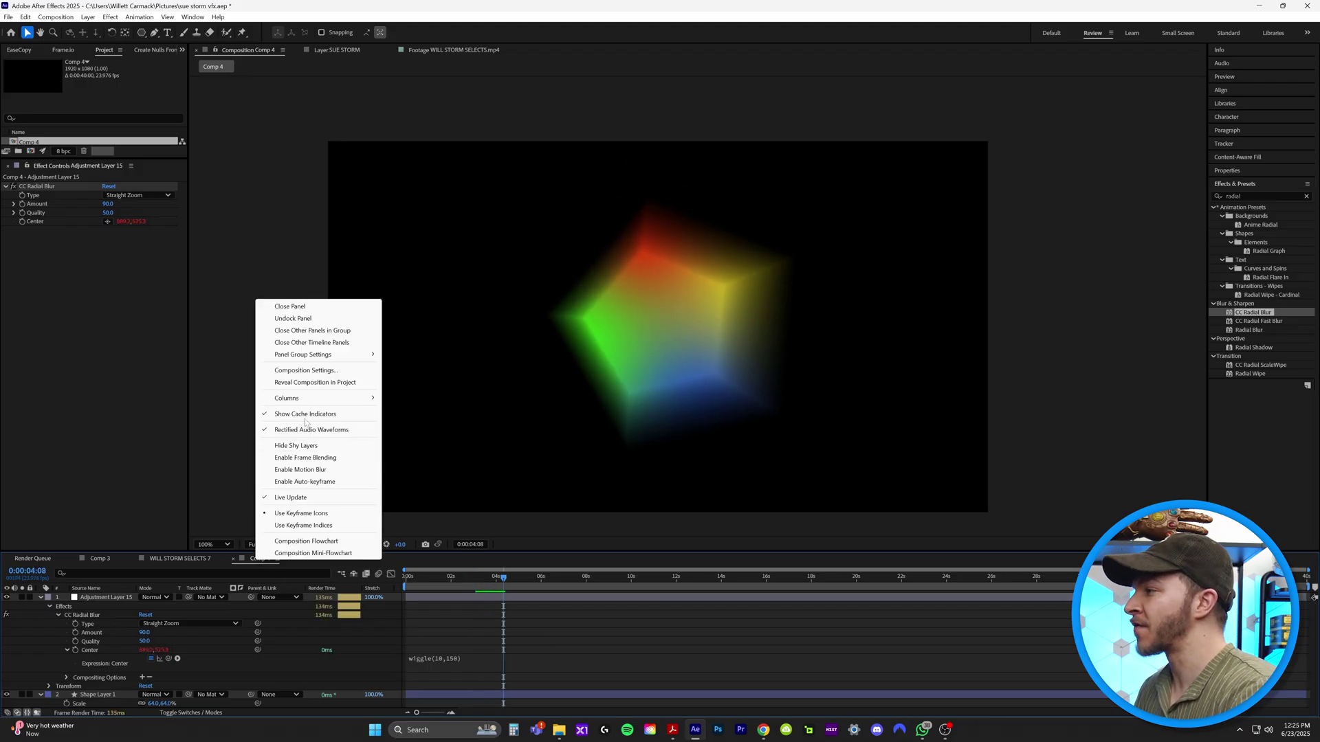
left_click(307, 385)
left_click_drag(90, 160, 101, 267)
right_click(28, 140)
left_click(60, 339)
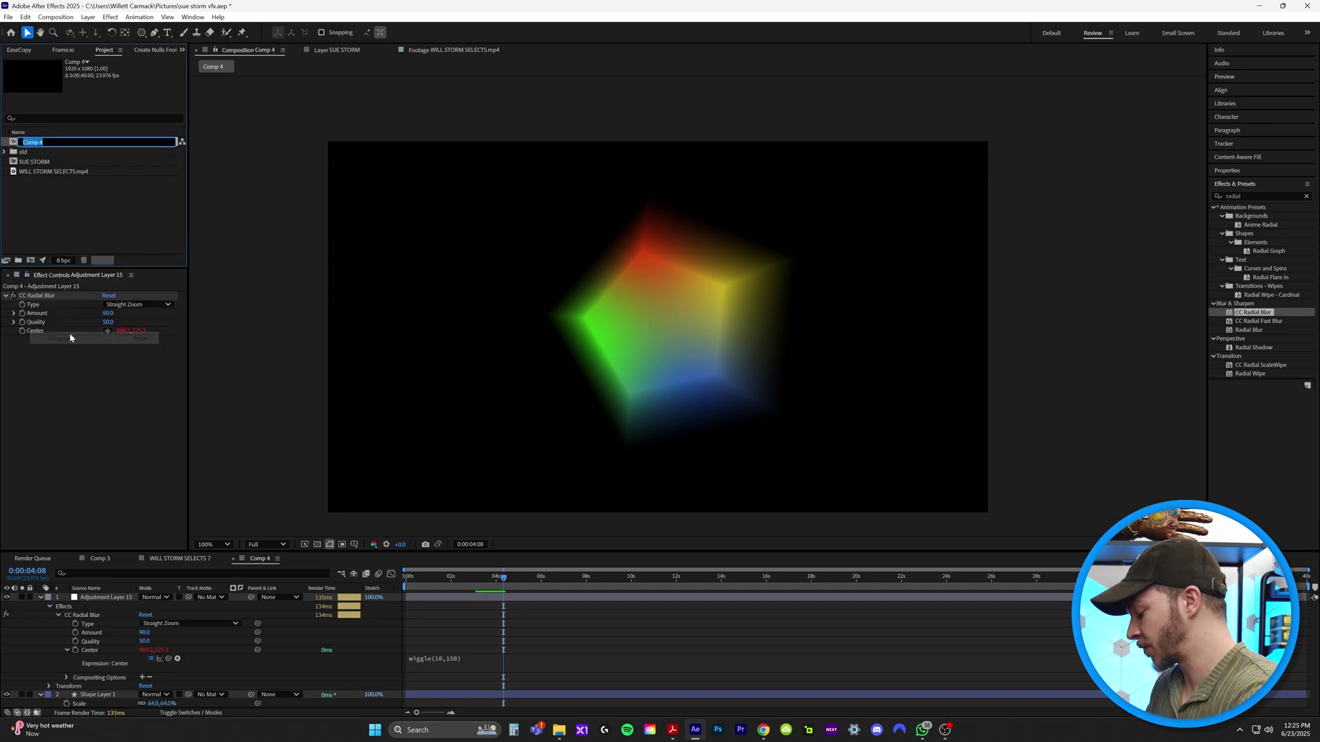
type("rainbow flare 1")
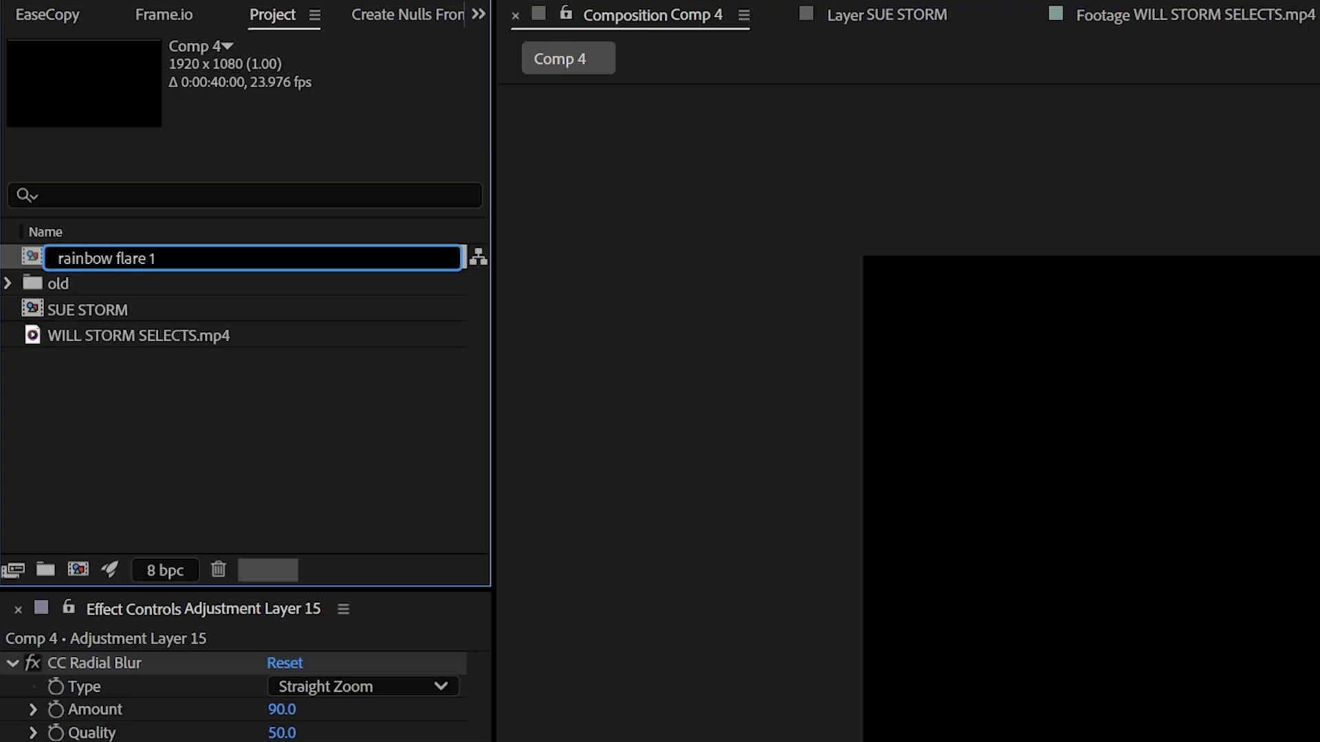
key("Return")
Add rainbow flare 1 as the top layer of the WILL STORM SELECTS 7 composition and set its blending mode to Add.
left_click(180, 558)
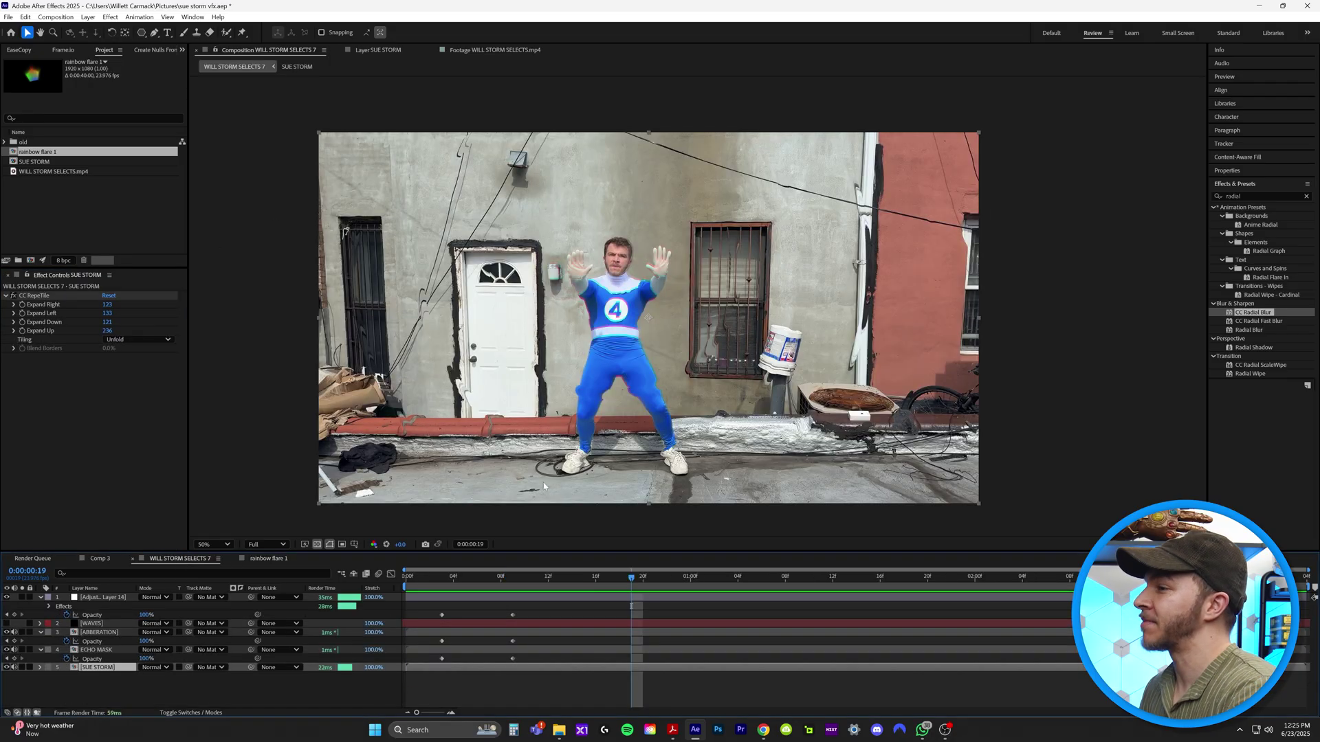
left_click(560, 577)
left_click_drag(42, 152, 531, 547)
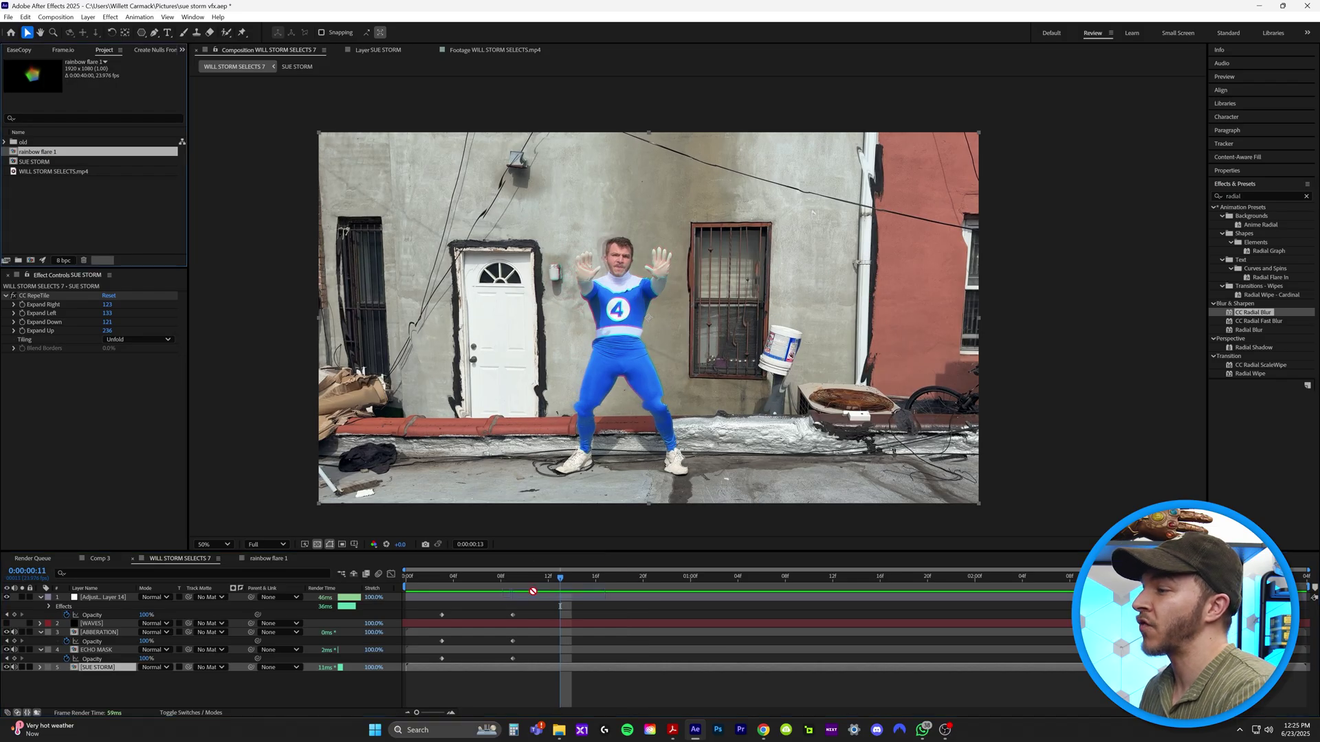
left_click_drag(533, 591, 217, 600)
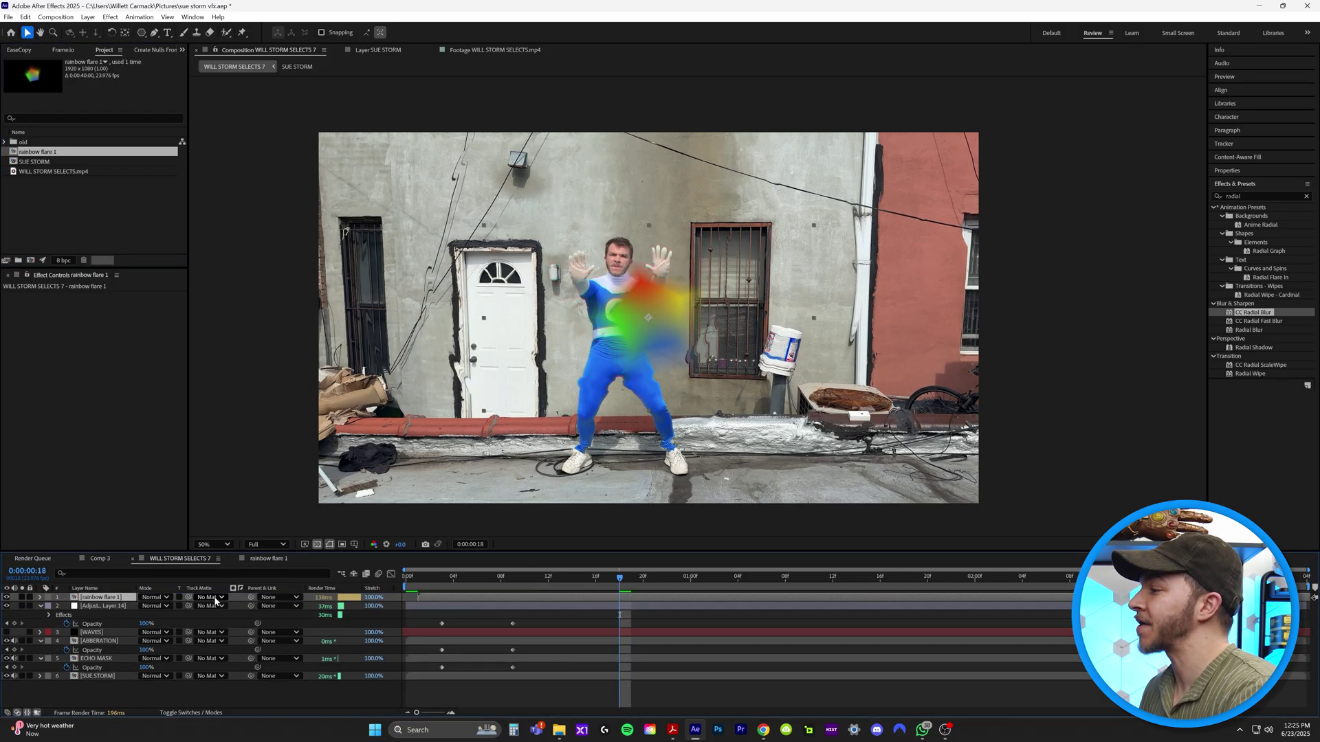
left_click(154, 598)
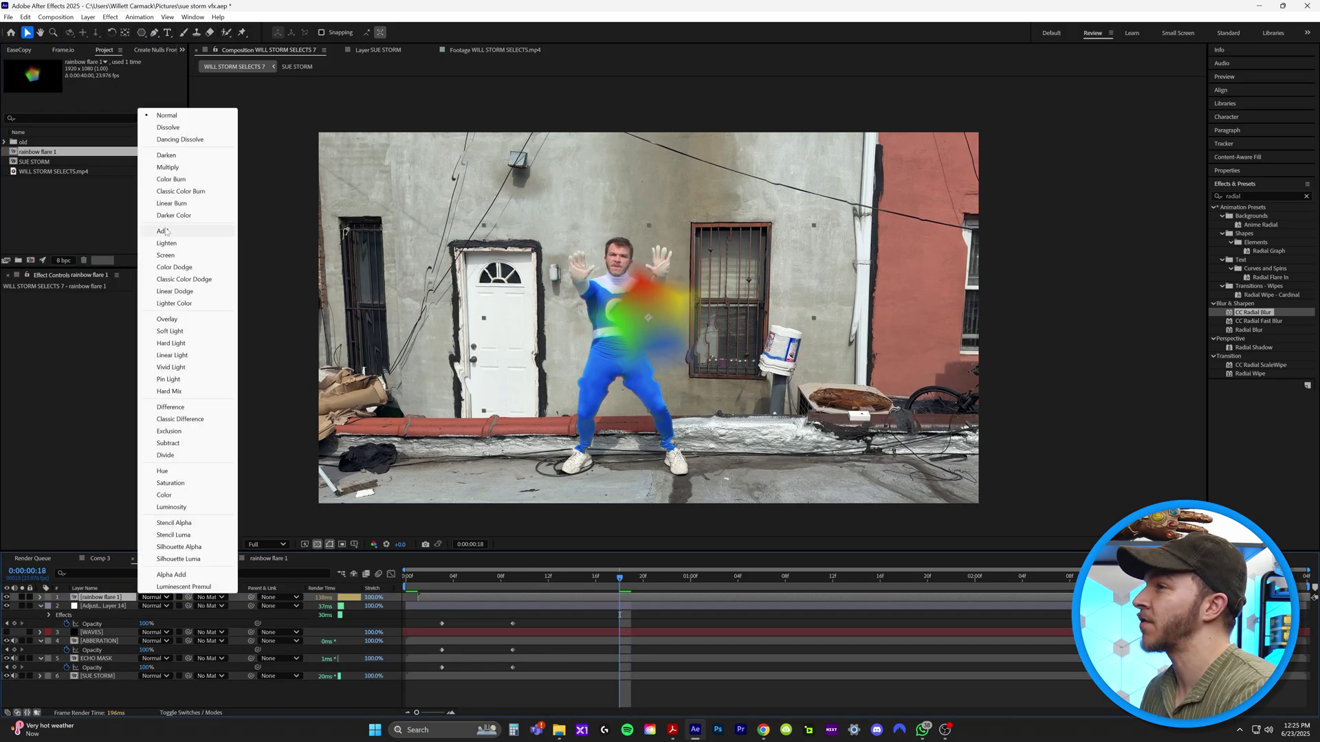
left_click(165, 233)
Scale the rainbow flare 1 layer to 79% and position it over the door's upper part, beside the performer's raised hand.
left_click_drag(651, 355, 542, 260)
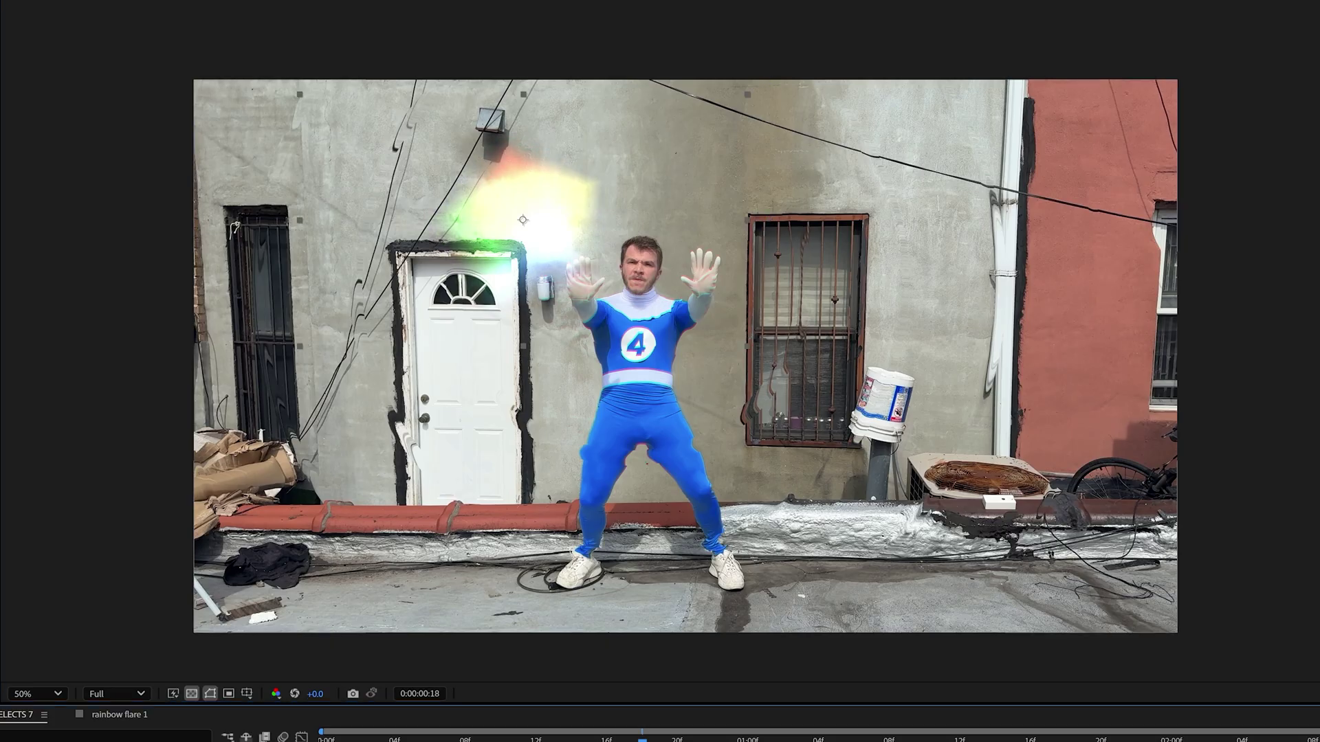
key("space")
left_click_drag(467, 276, 477, 339)
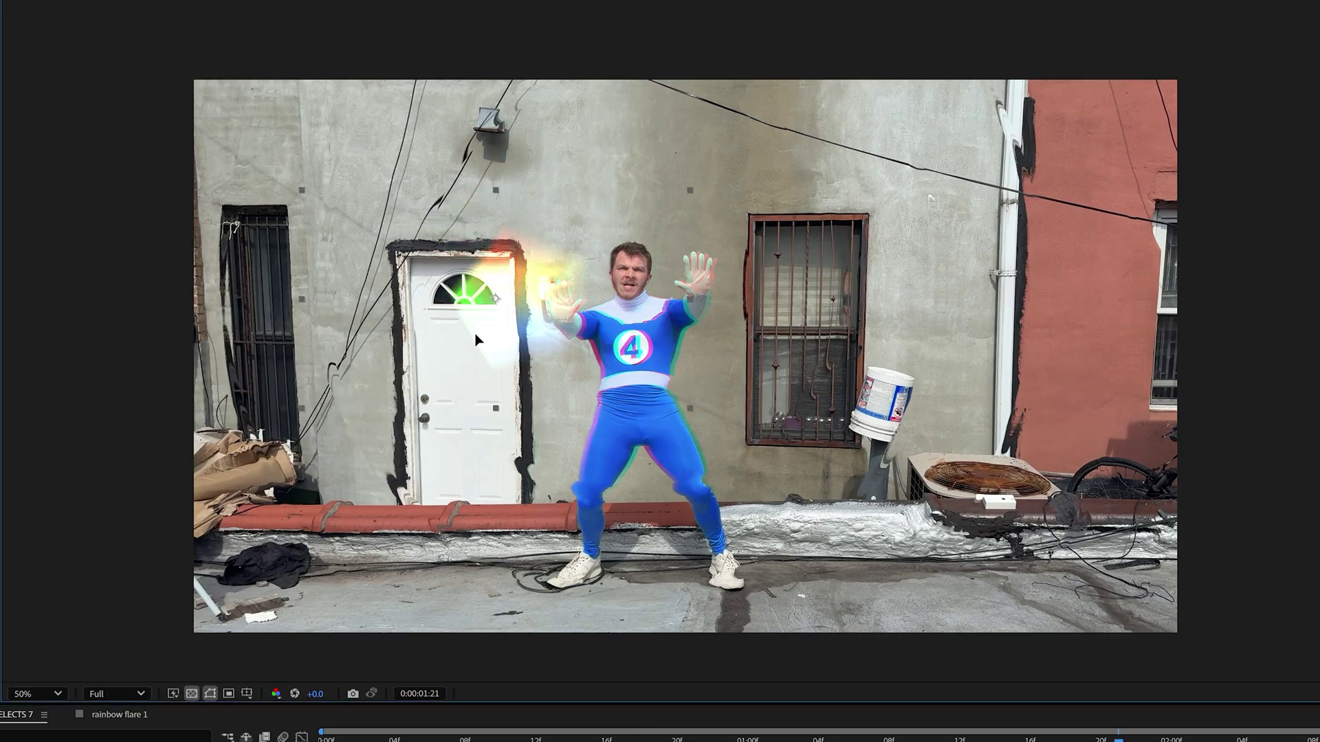
Move the rainbow flare 1 layer below Adjustment Layer 14 in the stack and preview the result.
left_click_drag(96, 598, 89, 635)
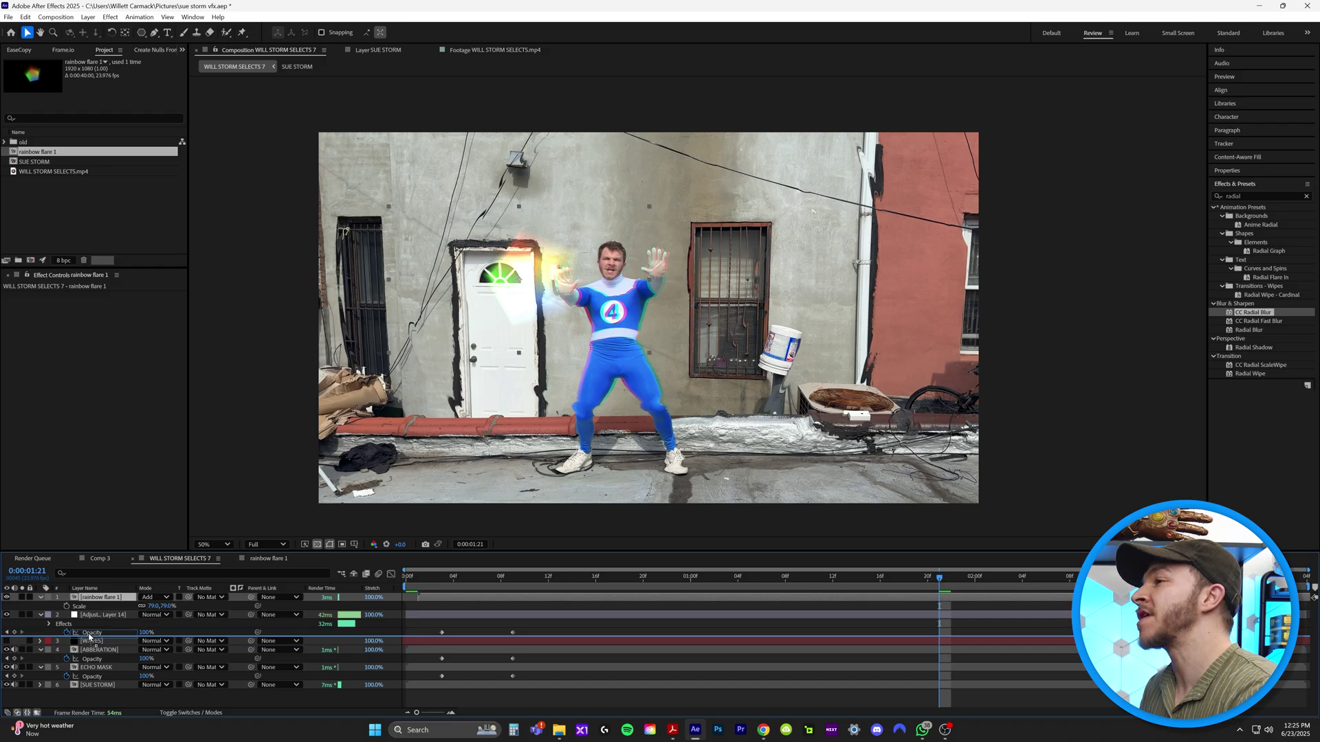
key("ctrl+bracketleft")
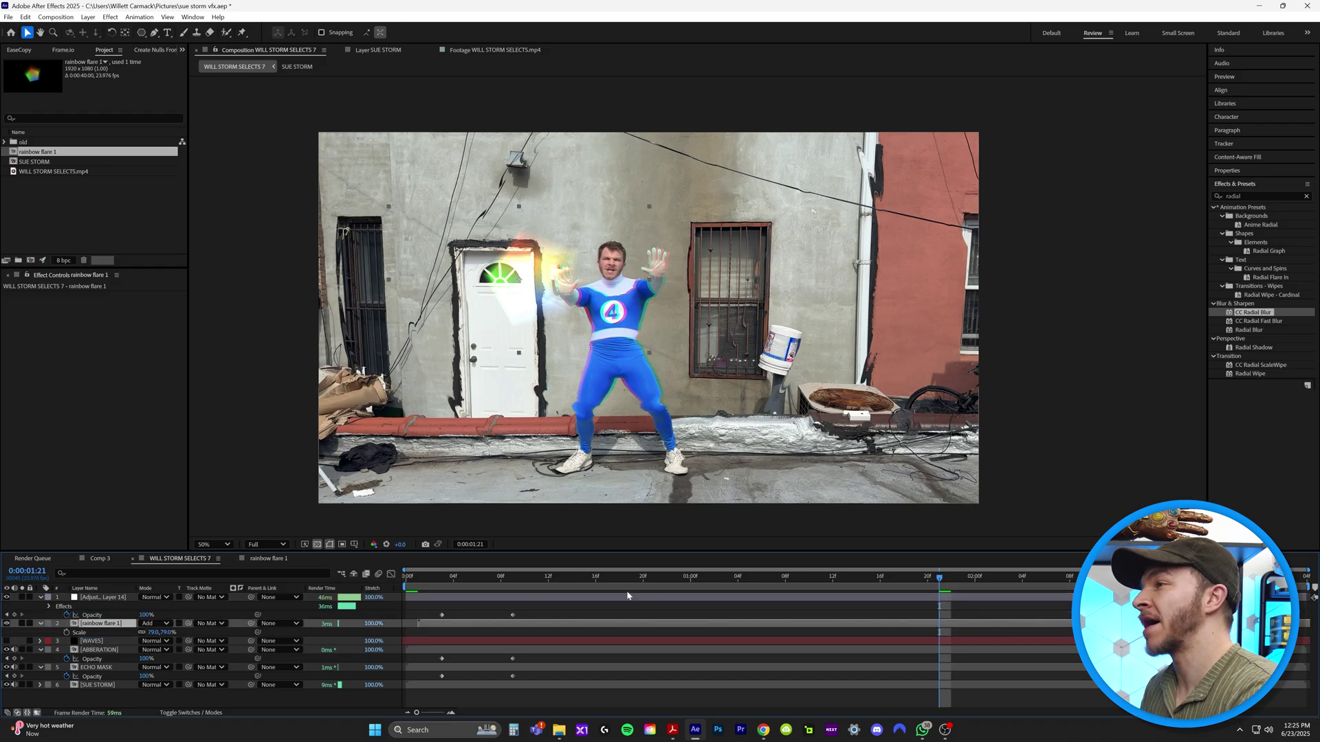
left_click(545, 580)
key("space")
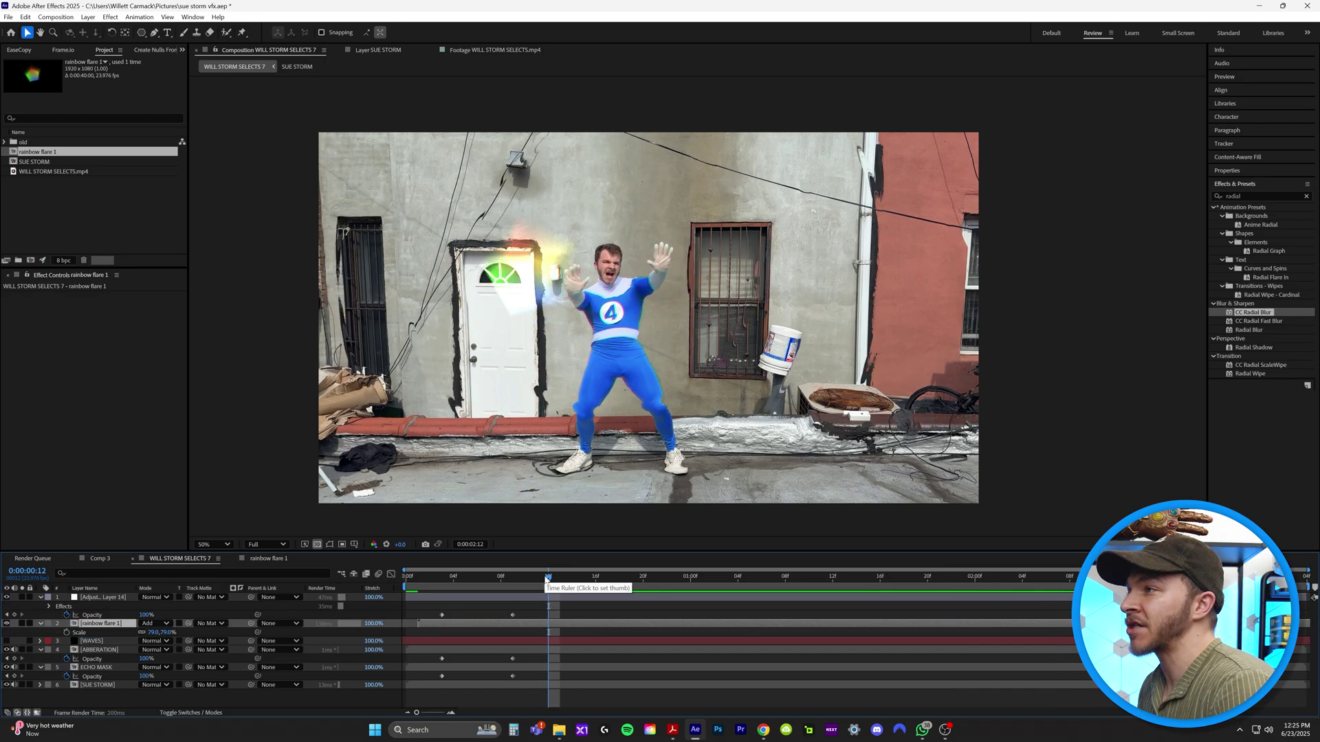
left_click_drag(556, 579, 620, 576)
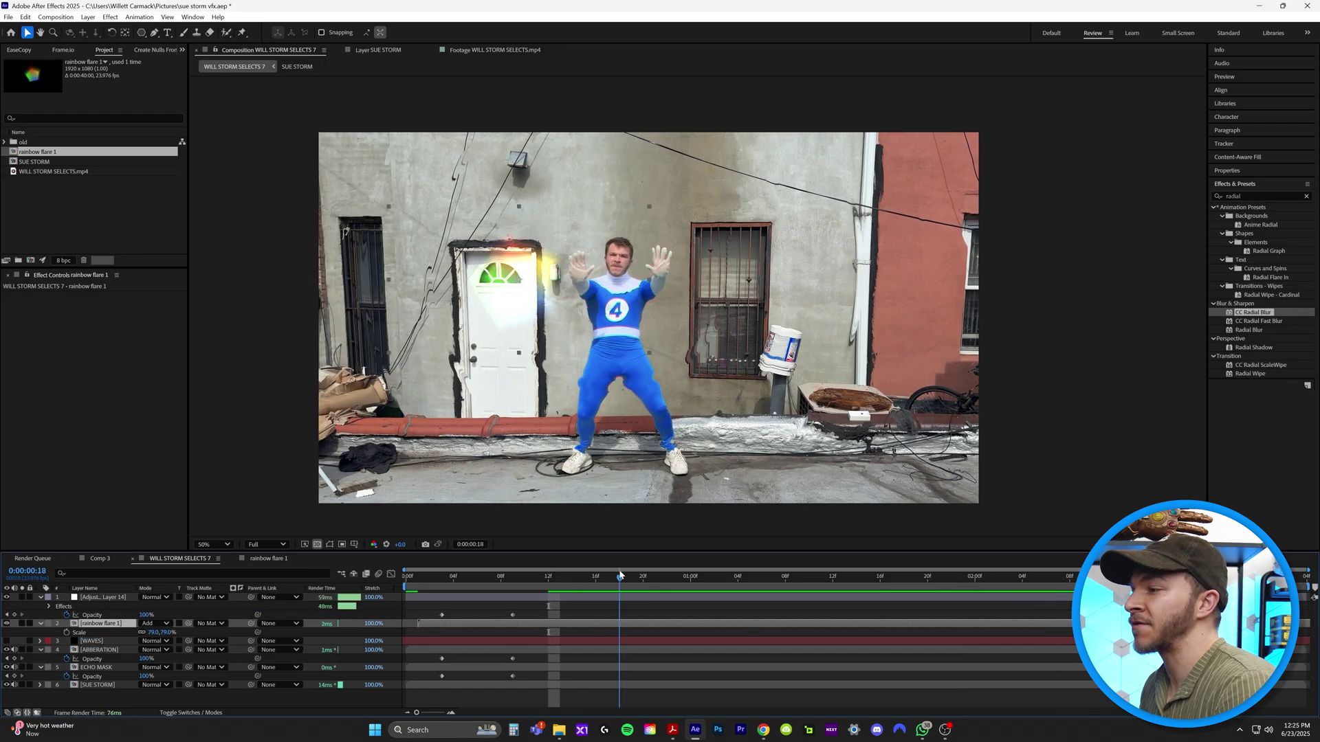
Open the rainbow flare 1 composition and change the radial blur's Center expression to wiggle(5,100).
double_click(582, 624)
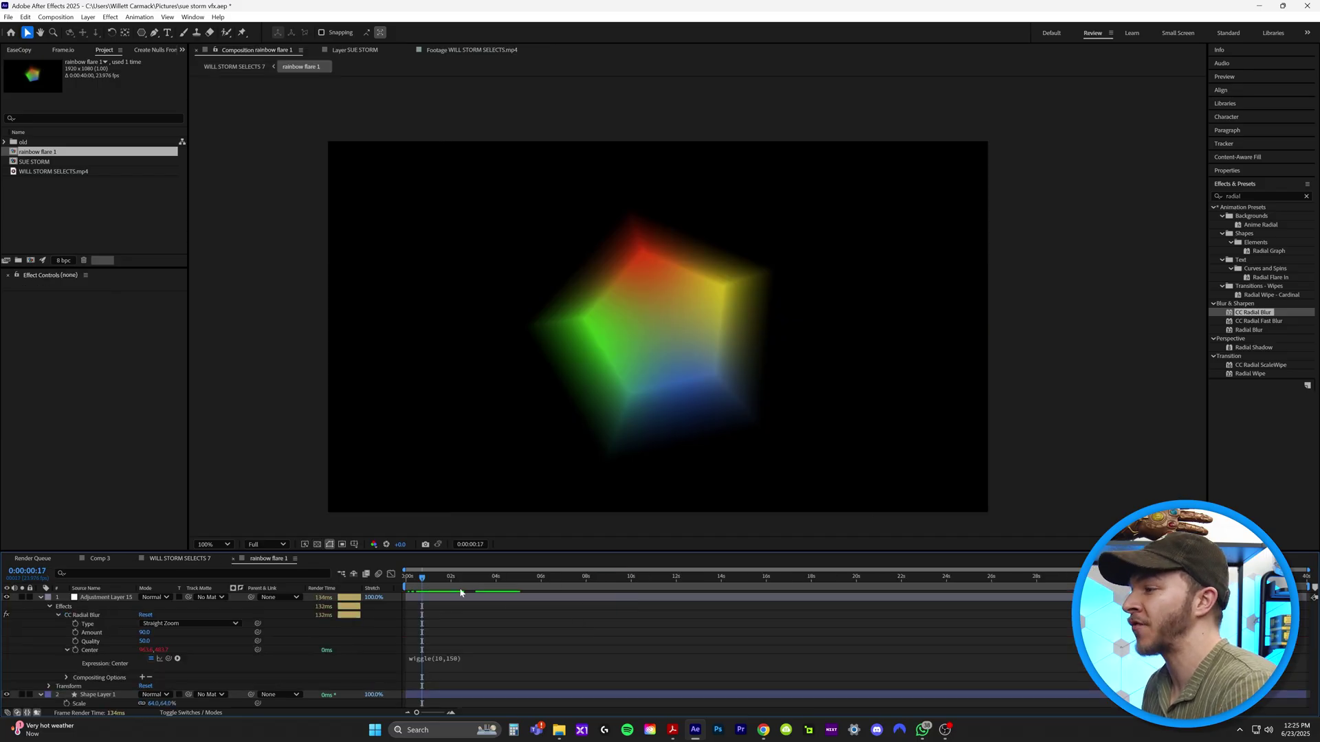
left_click_drag(443, 581, 476, 584)
left_click(452, 659)
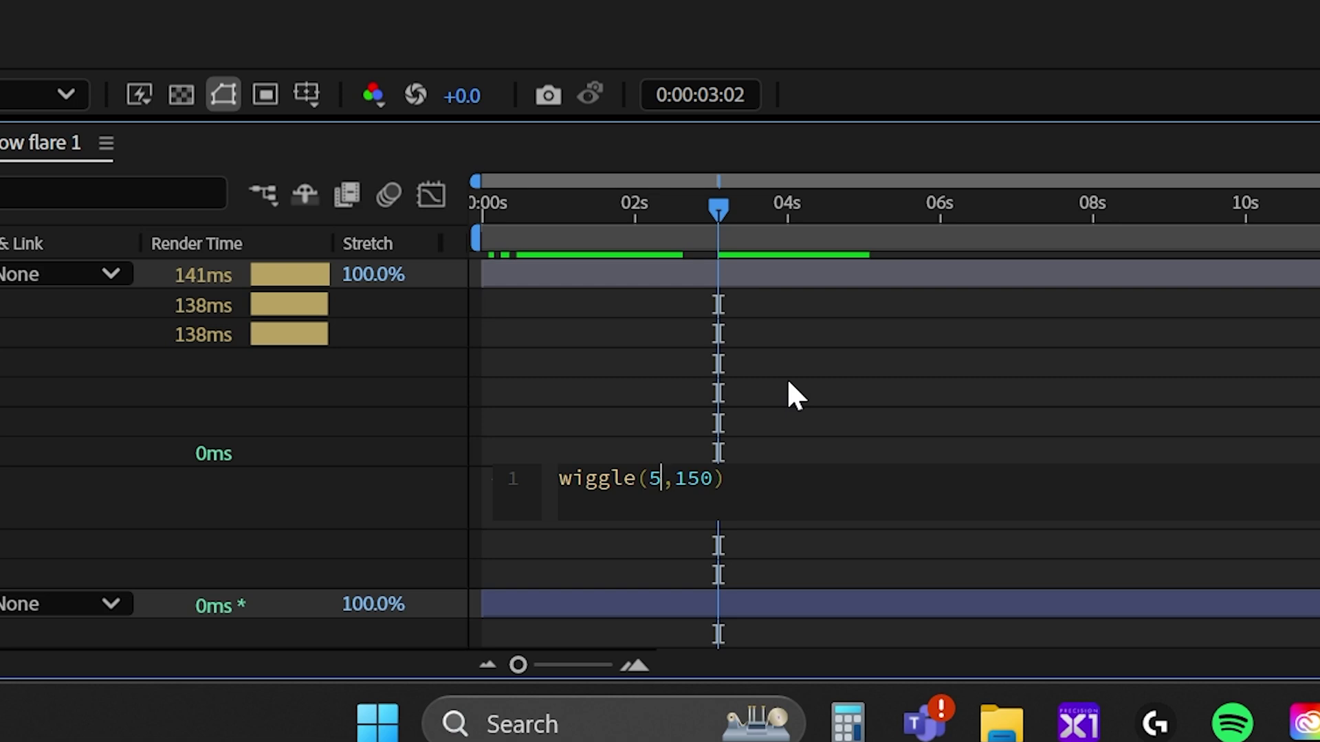
left_click(788, 384)
left_click(693, 479)
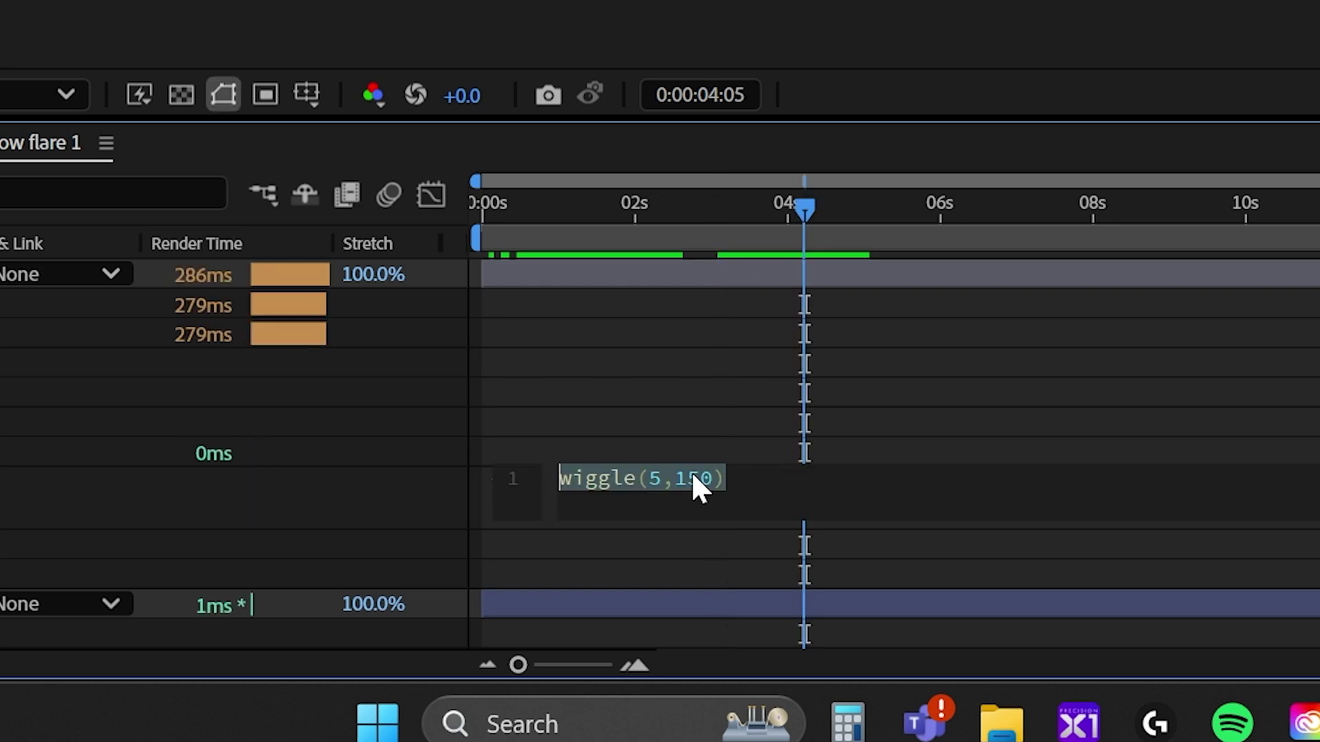
left_click_drag(688, 479, 699, 479)
type("00")
left_click(884, 364)
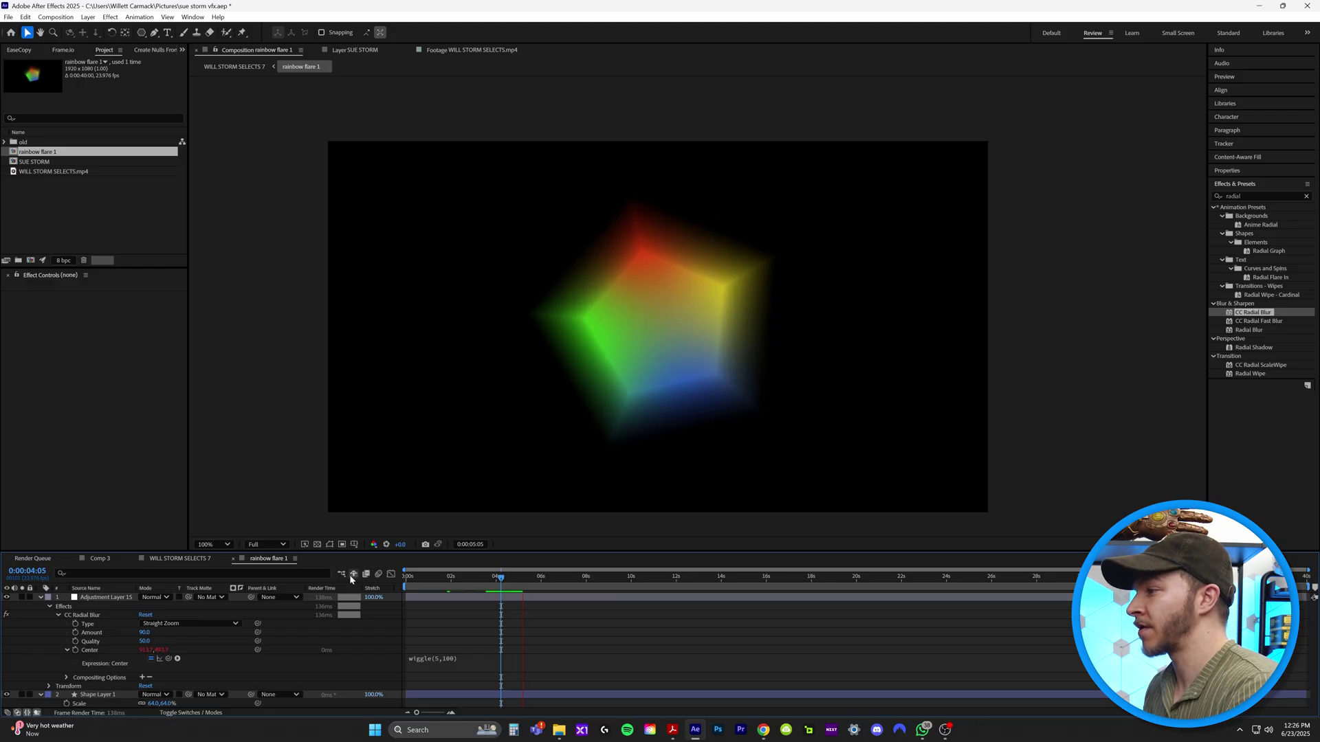
Return to the WILL STORM SELECTS 7 composition and preview the flare over the footage.
left_click(342, 574)
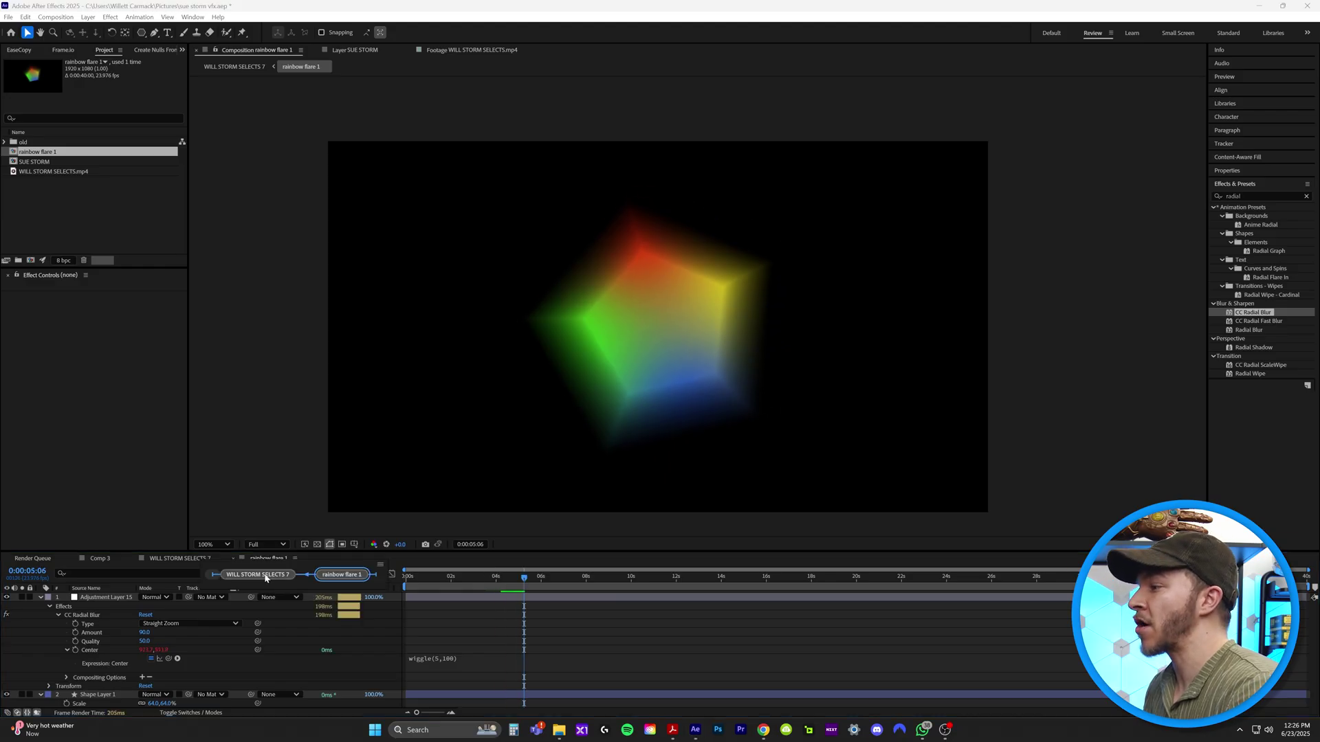
left_click(264, 577)
left_click(477, 582)
key("space")
key("space")
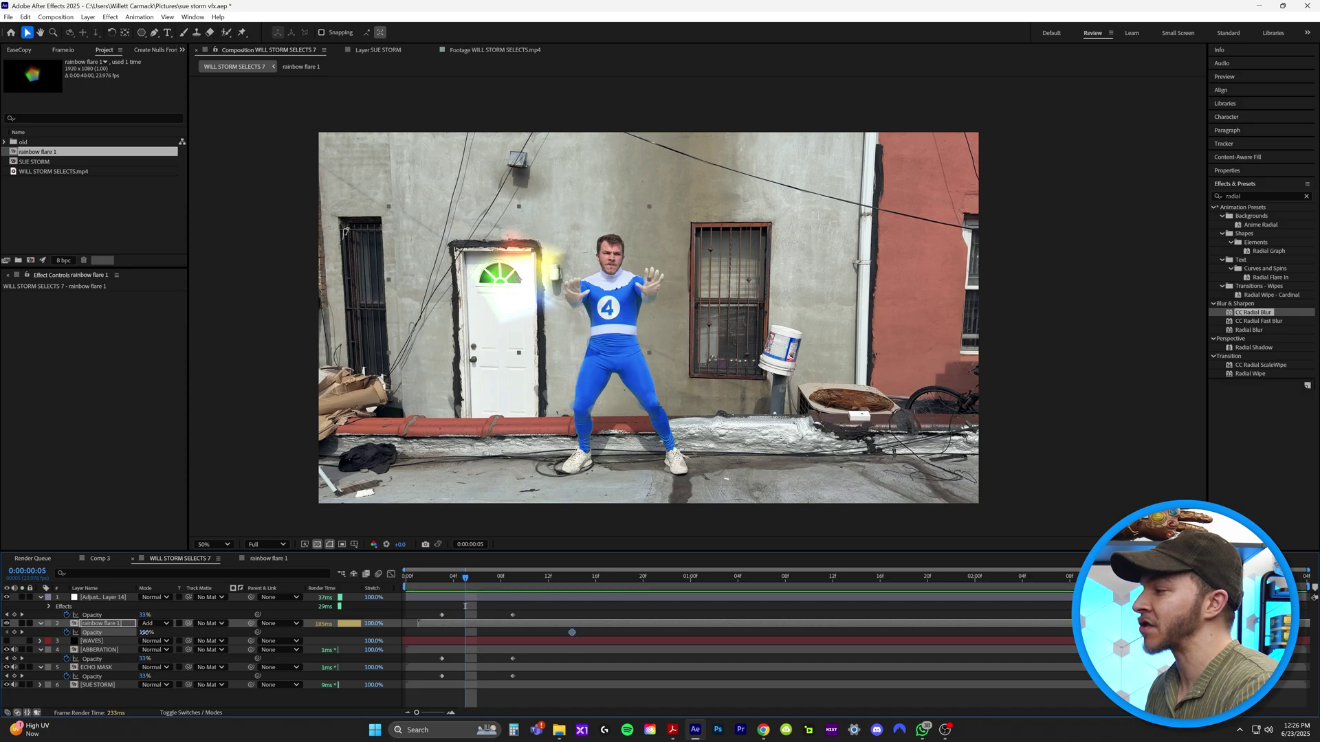
Keyframe the rainbow flare 1 layer's opacity to fade in from 0% at 0:00:00:03 to 100%, and preview it.
left_click_drag(145, 632, 69, 633)
left_click_drag(471, 587, 536, 583)
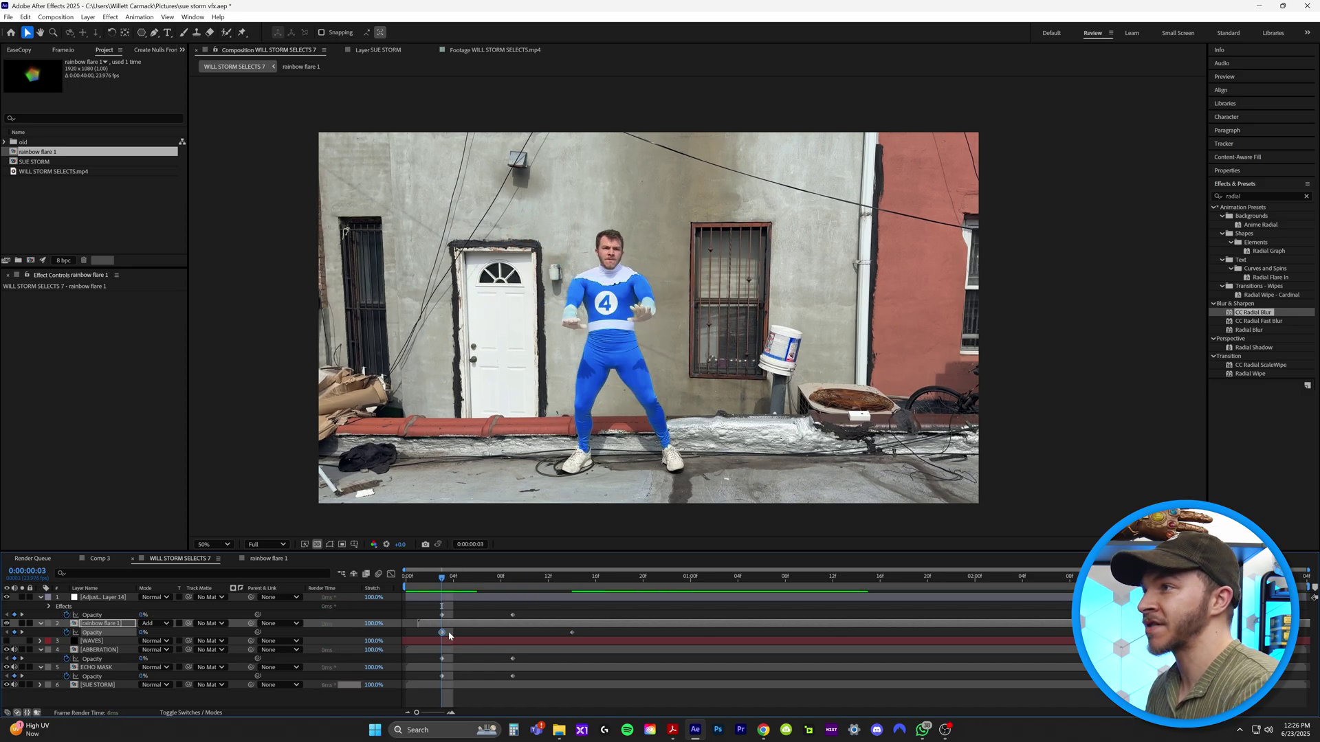
key("space")
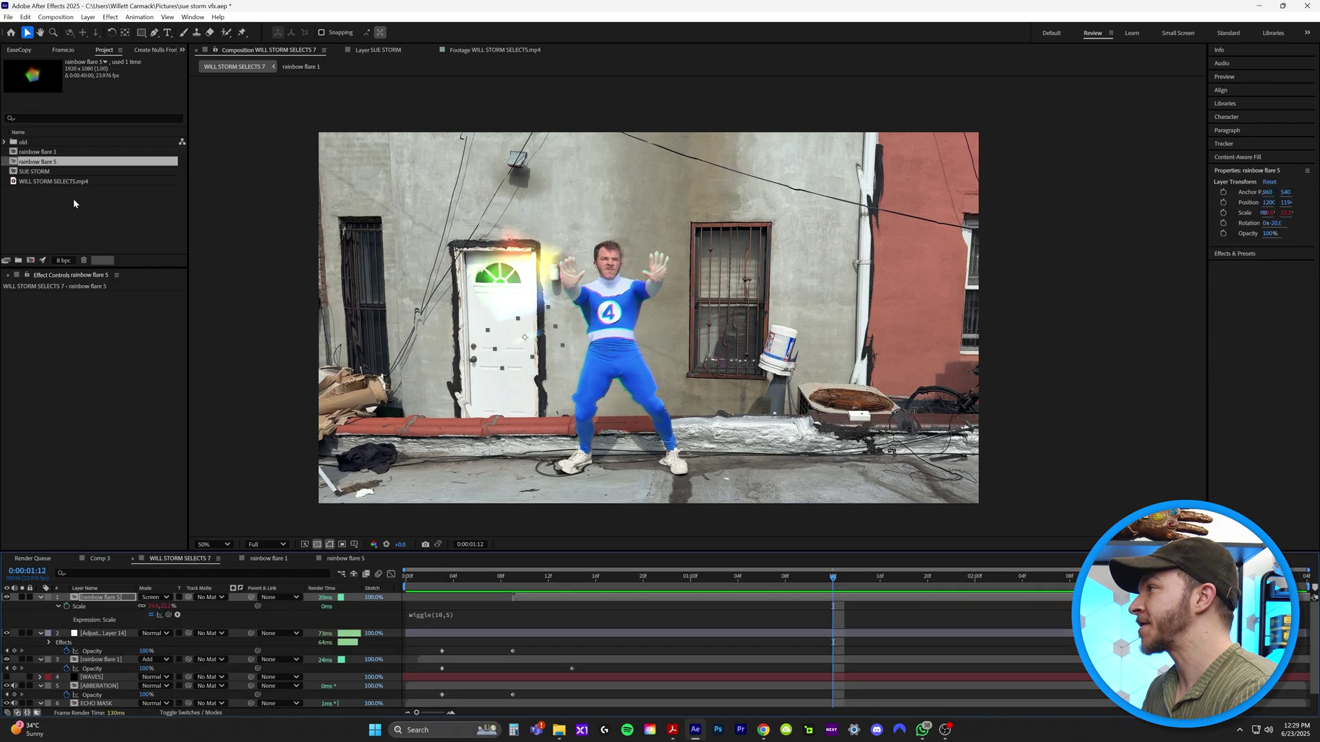
Duplicate the rainbow flare 5 composition in the project and open the copy.
left_click(41, 163)
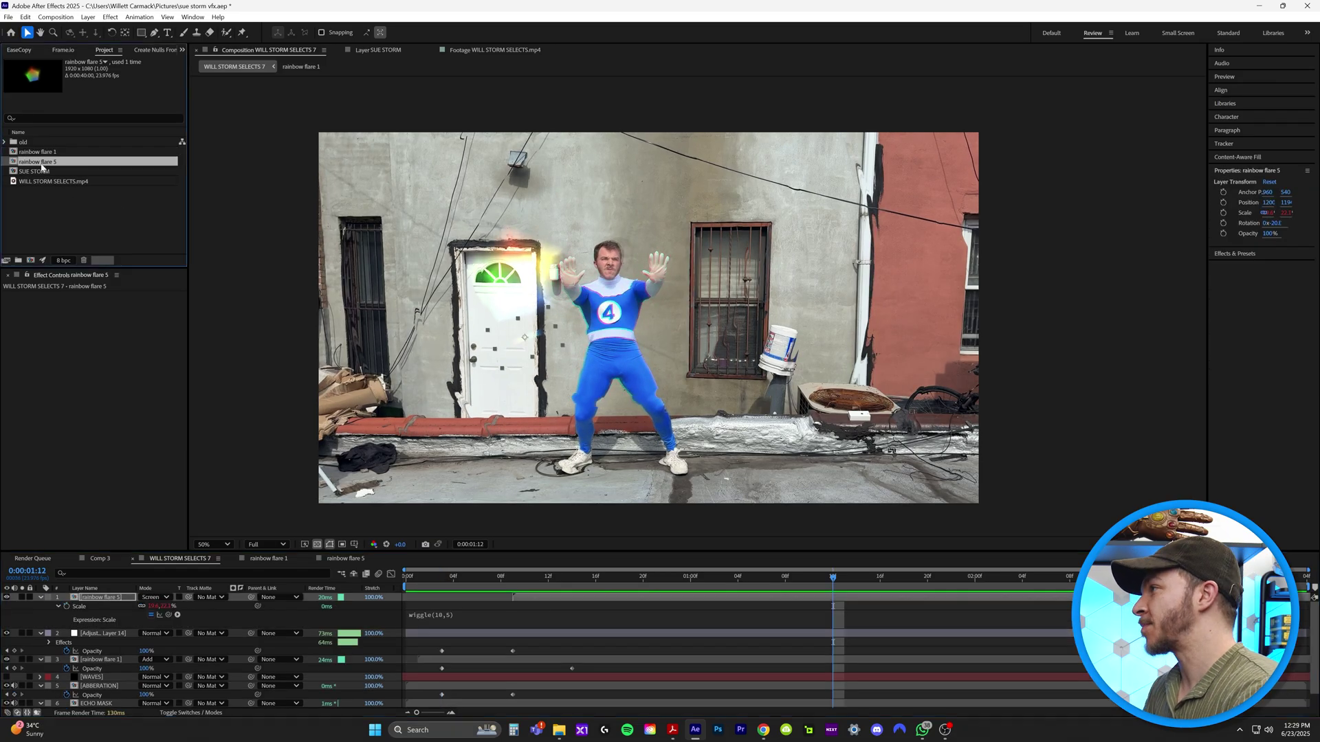
key("ctrl+d")
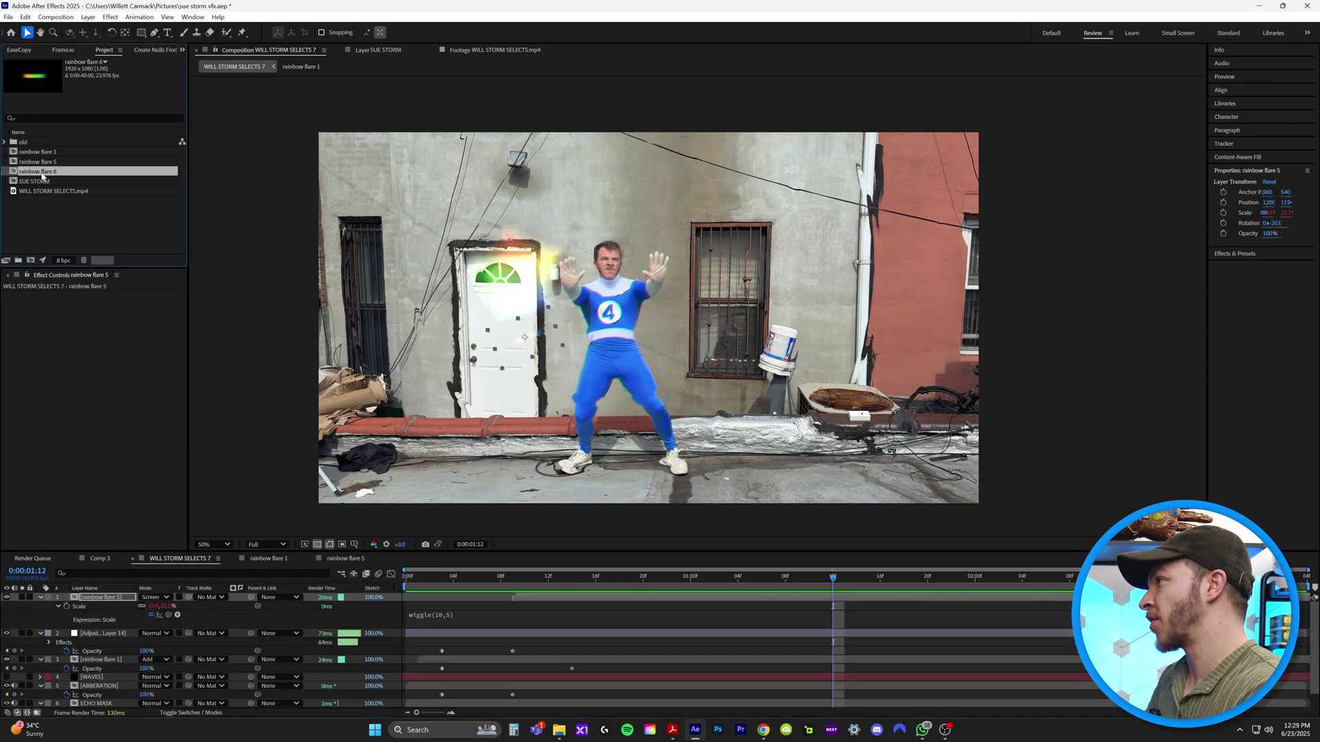
double_click(41, 173)
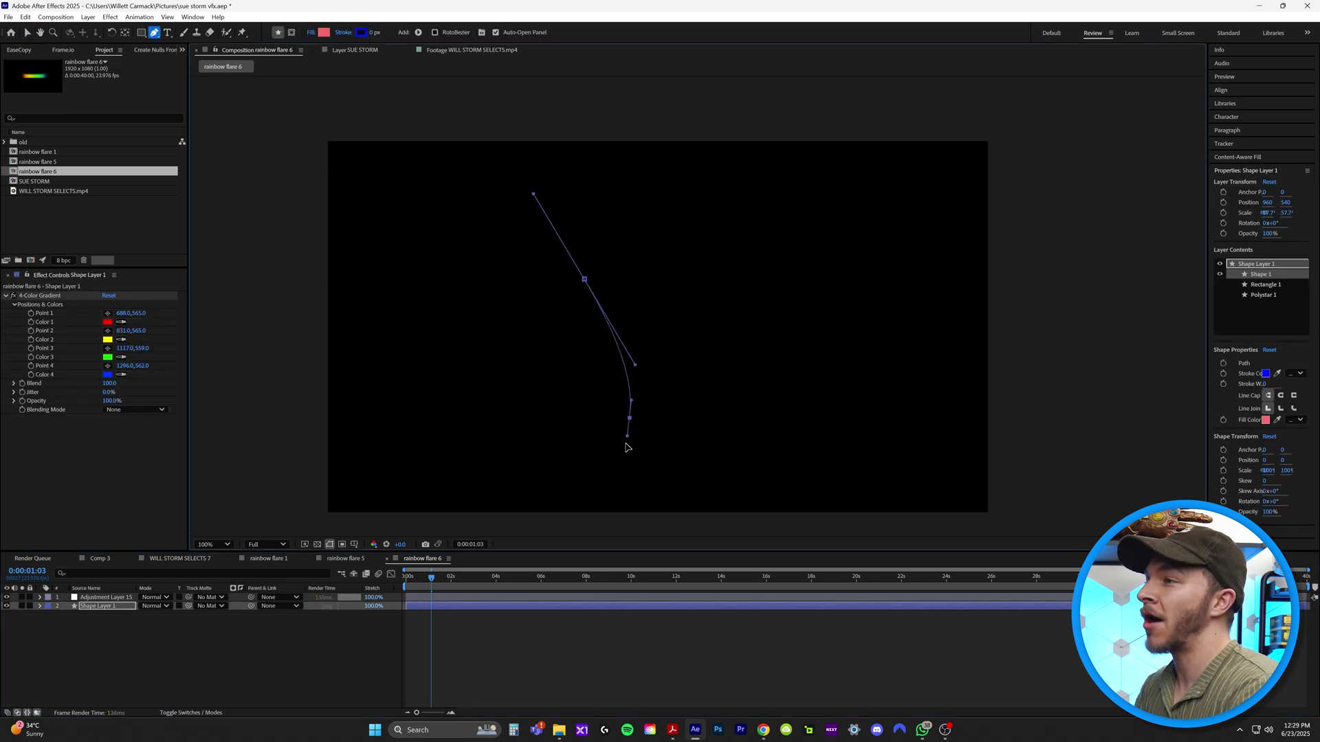
Draw a closed, curved crescent on the shape layer with the Pen tool and adjust its inner point.
left_click_drag(688, 345, 700, 273)
left_click_drag(581, 210, 546, 190)
left_click_drag(584, 281, 593, 282)
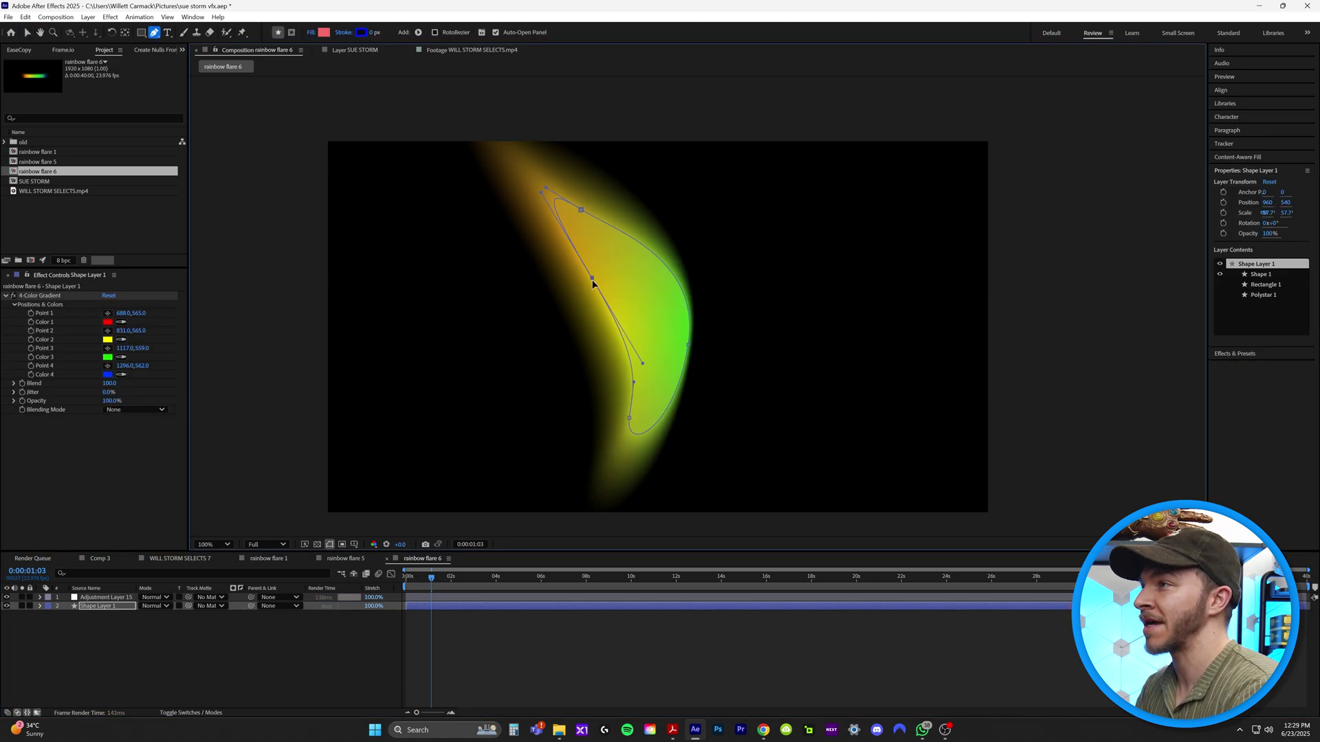
Pull the crescent's upper outer point inward and scale Shape Layer 1 down to 44.7%.
left_click_drag(580, 209, 605, 235)
key("s")
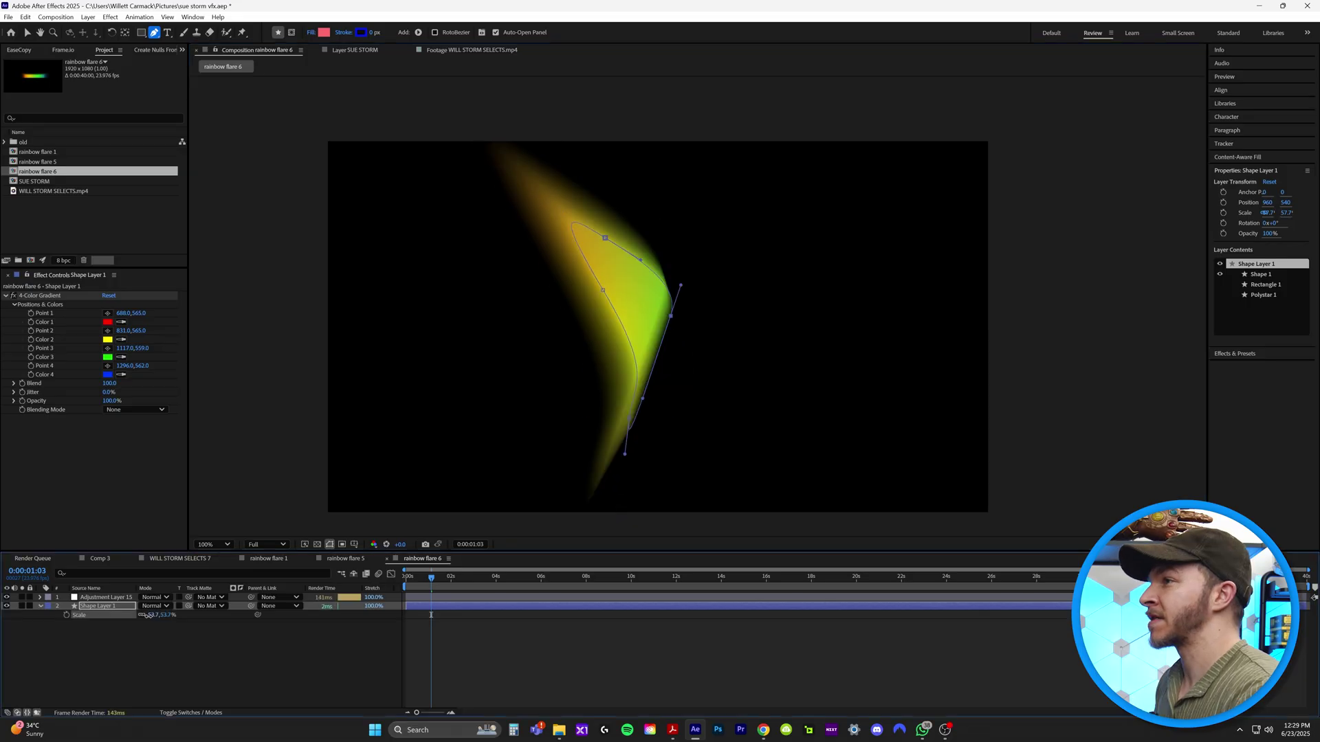
left_click_drag(153, 616, 143, 615)
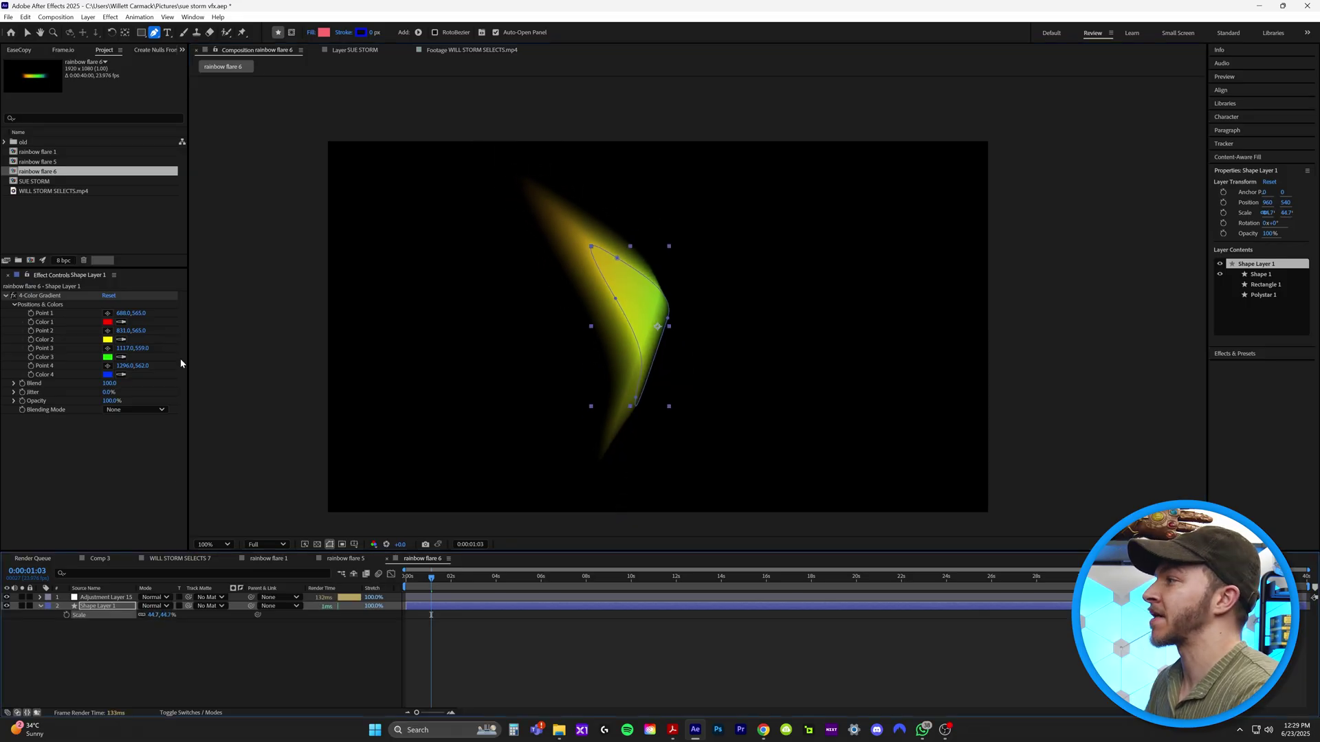
Place the four 4-Color Gradient points in order down the crescent, from red near the upper tip to blue near the lower end.
left_click(107, 313)
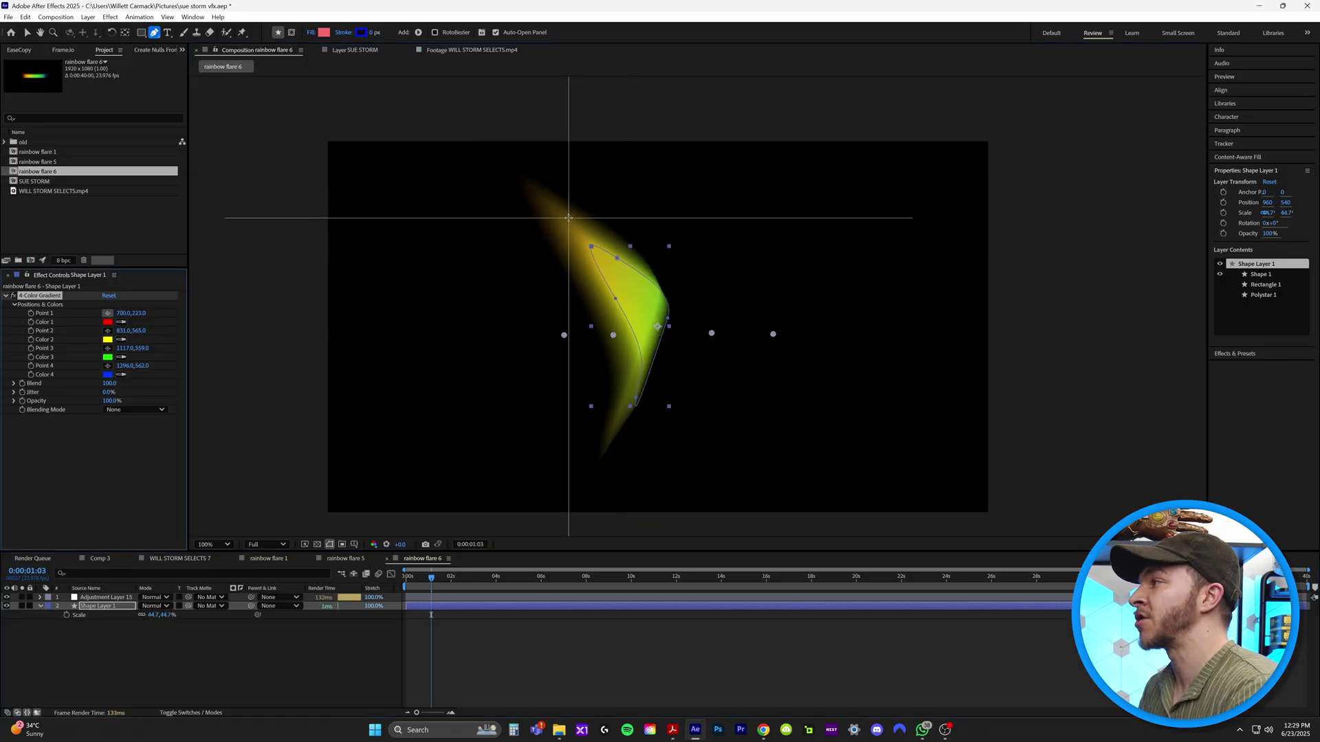
left_click(568, 218)
left_click(107, 330)
left_click(609, 268)
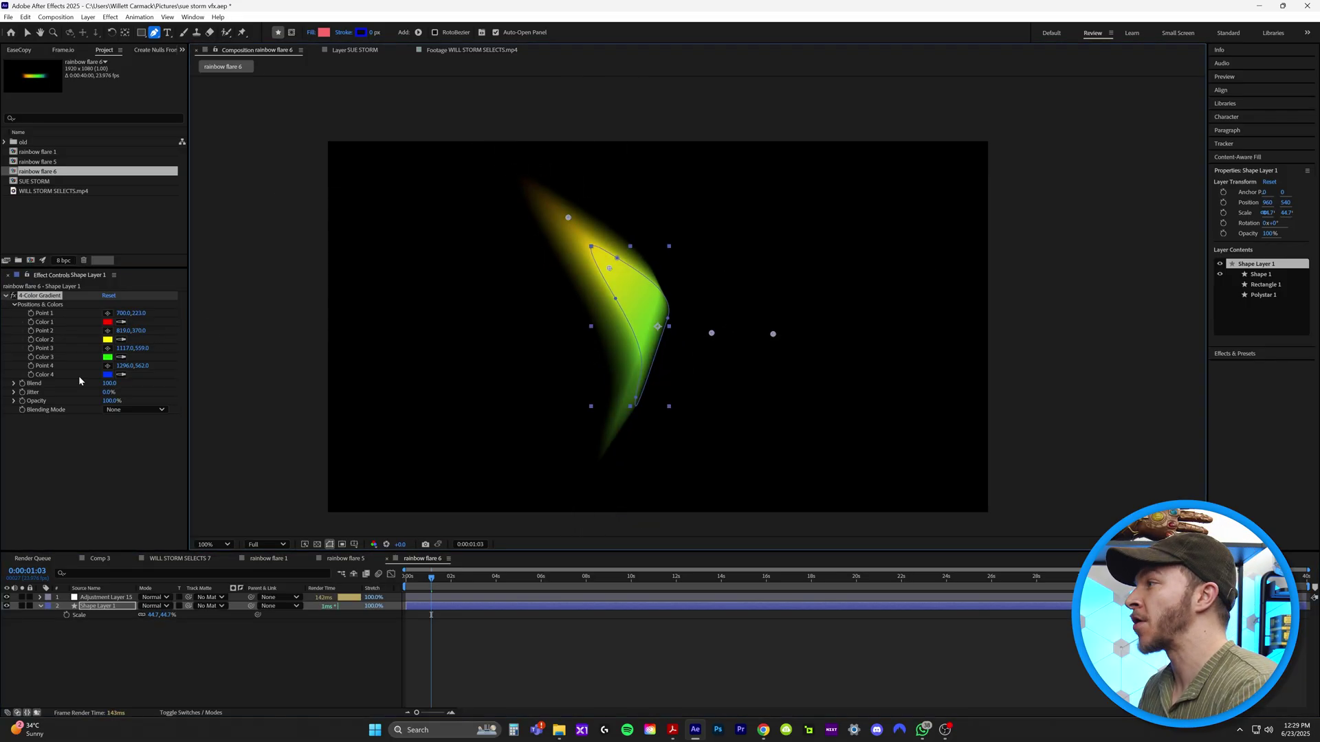
left_click(107, 349)
left_click(637, 310)
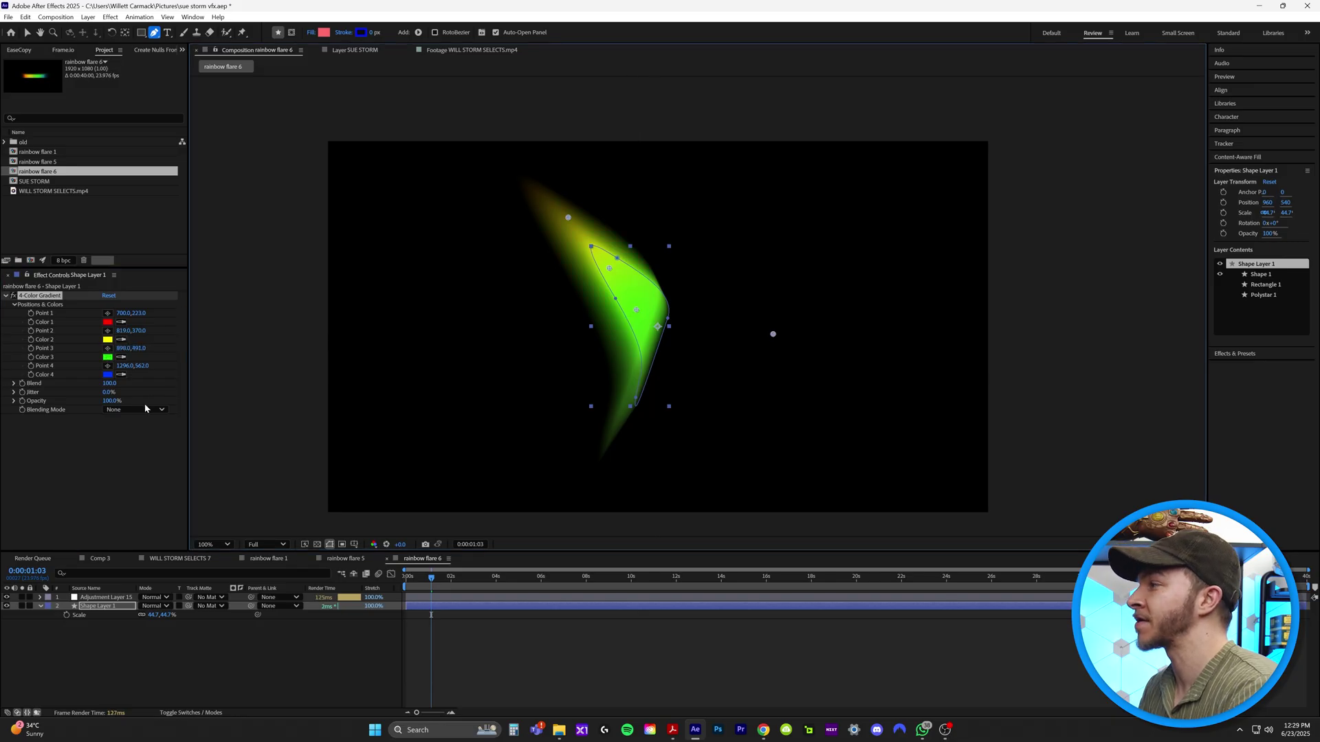
left_click(107, 365)
left_click(639, 364)
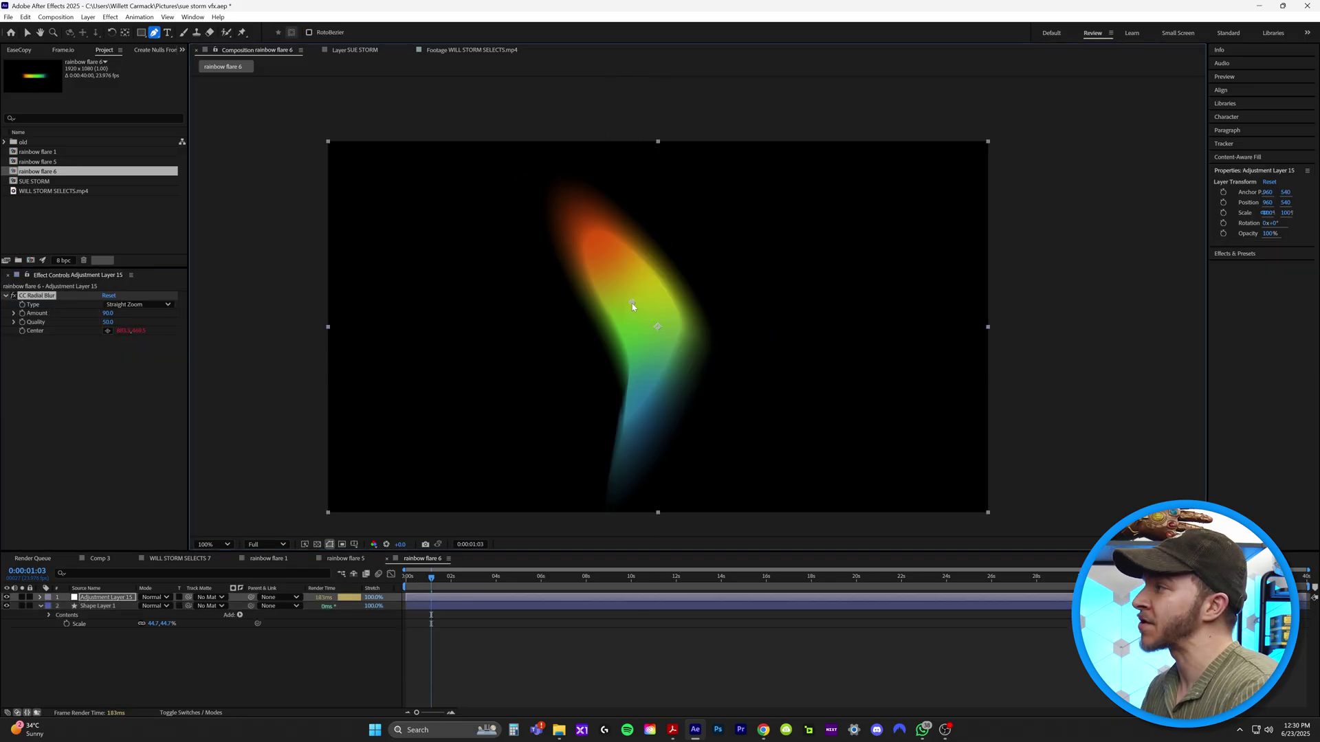
Move the CC Radial Blur center on the adjustment layer out to the crescent's left side and preview the flare.
left_click_drag(633, 303, 549, 309)
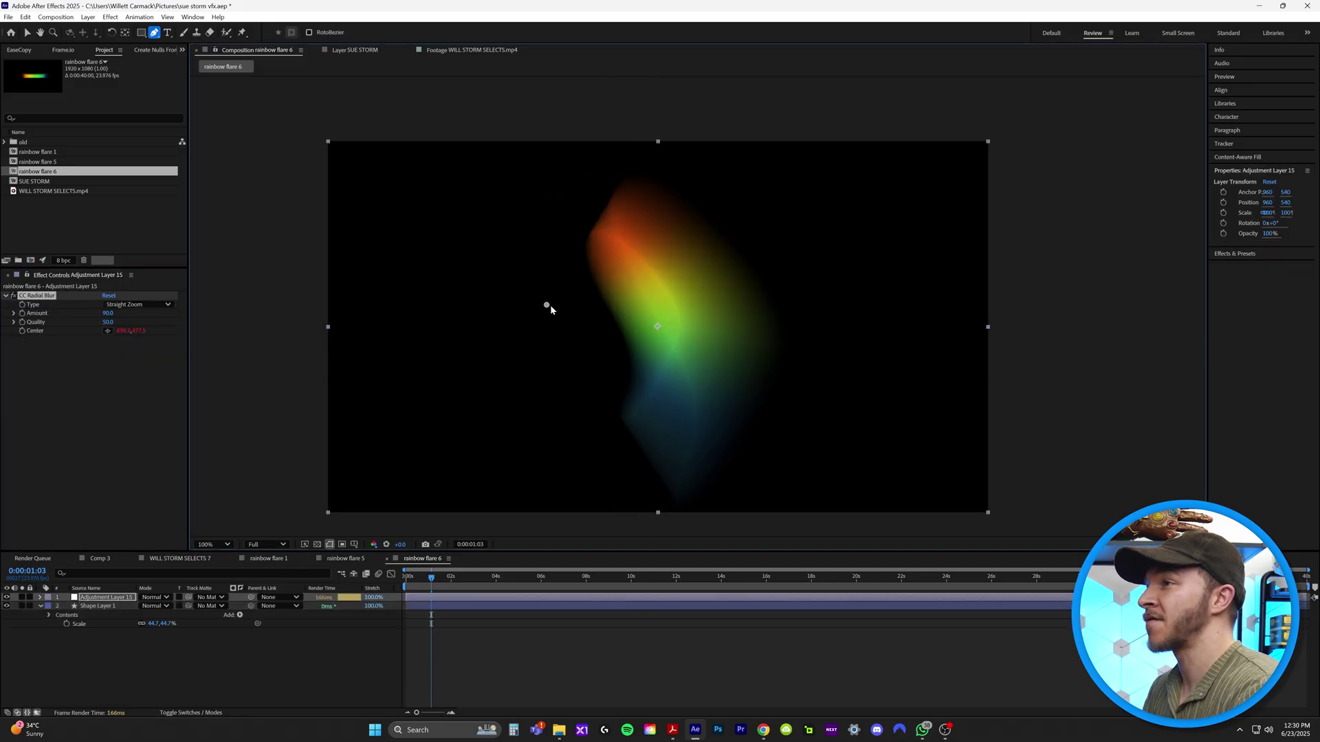
key("space")
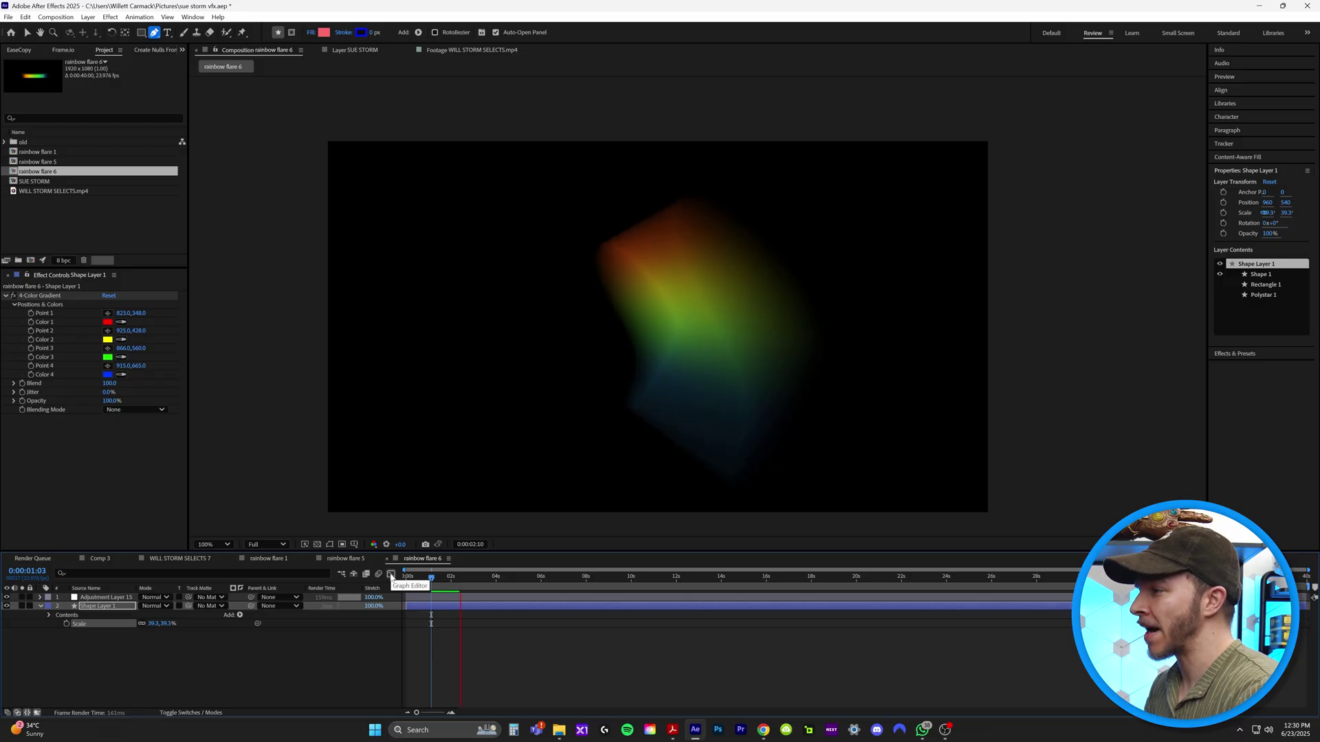
Add rainbow flare 6 to the WILL STORM SELECTS 7 composition with Add blending and place it over the barred window's upper left corner.
left_click(182, 558)
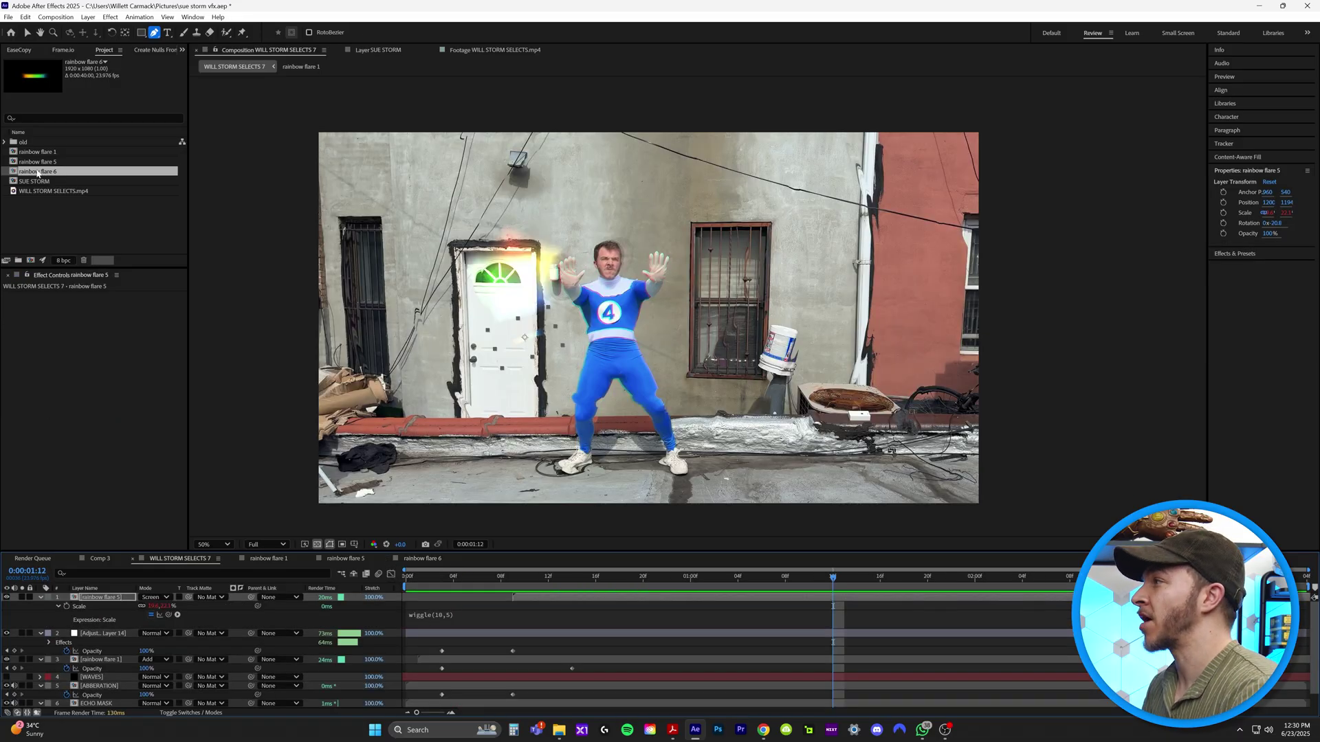
left_click_drag(33, 176, 610, 598)
left_click(155, 597)
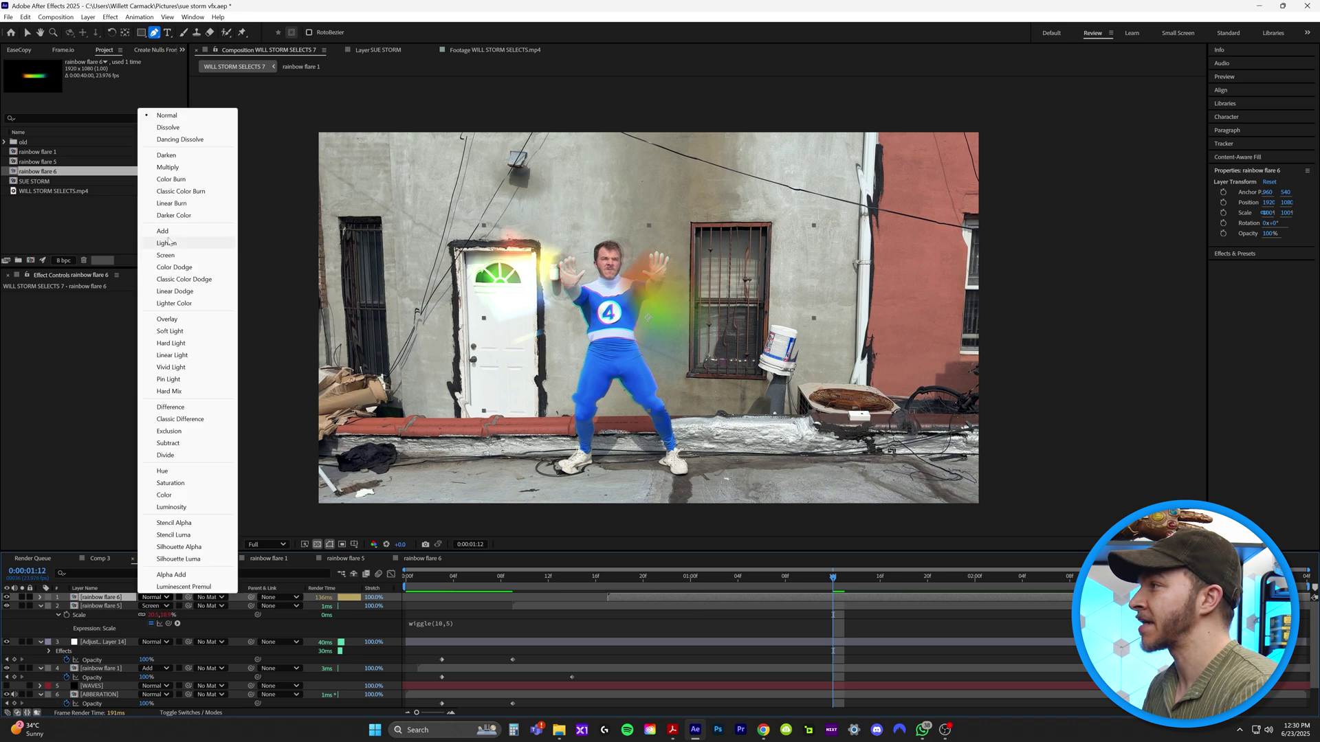
left_click(162, 230)
key("v")
left_click_drag(658, 335, 692, 267)
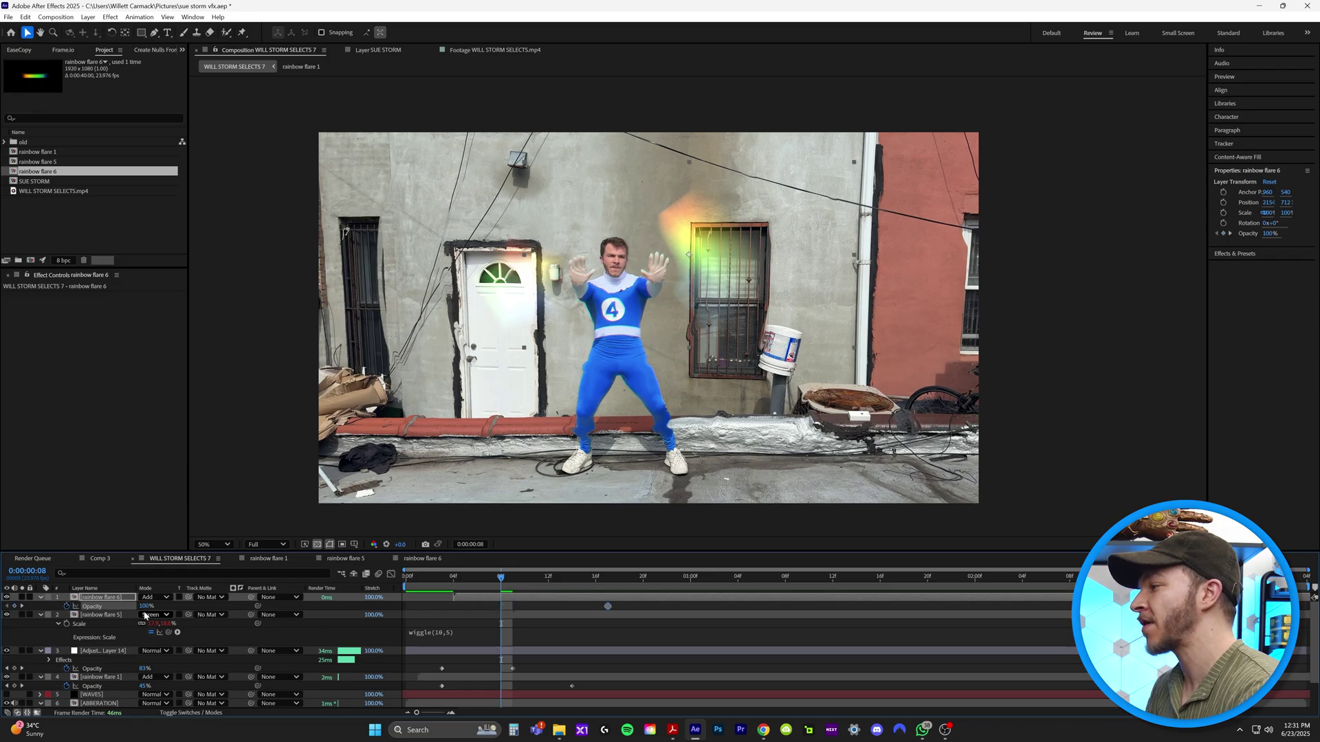
Keyframe the rainbow flare 6 layer's opacity to 0% at 0:00:00:08 so it fades in, and preview it.
left_click_drag(146, 605, 49, 611)
key("space")
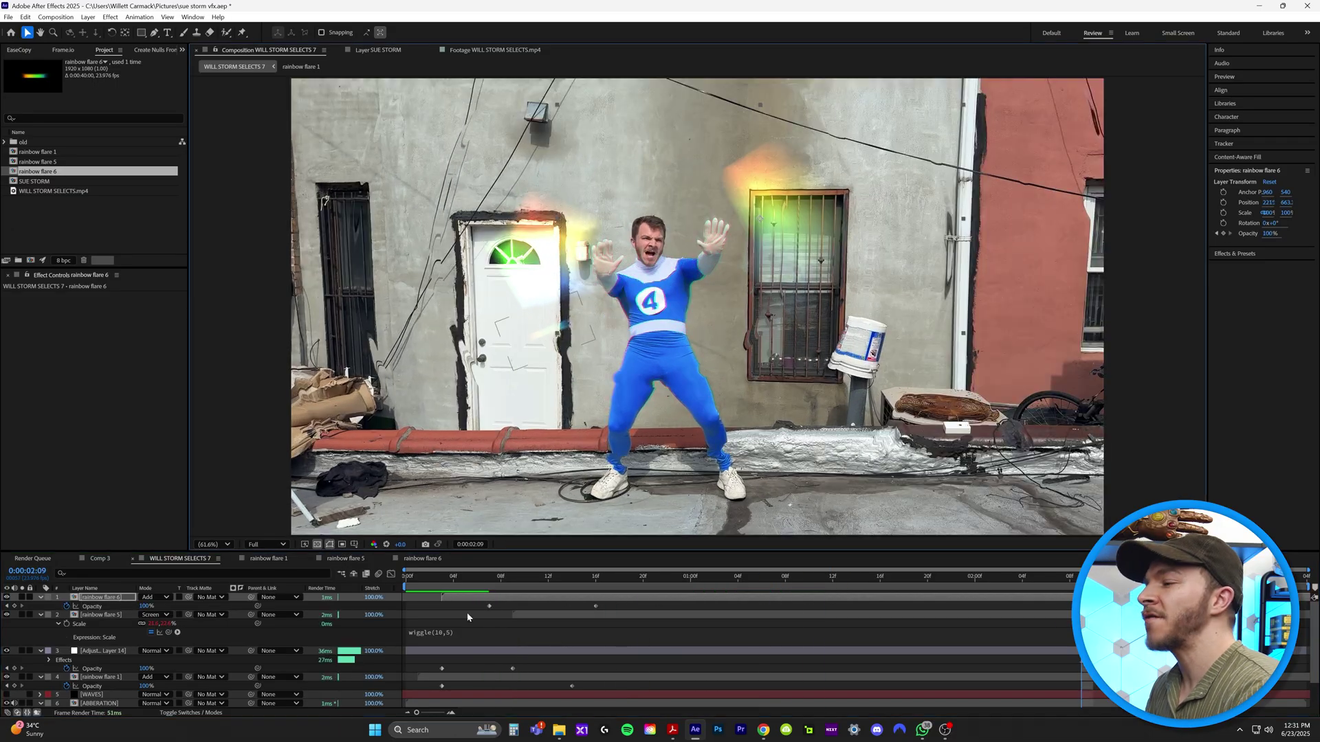
left_click(512, 582)
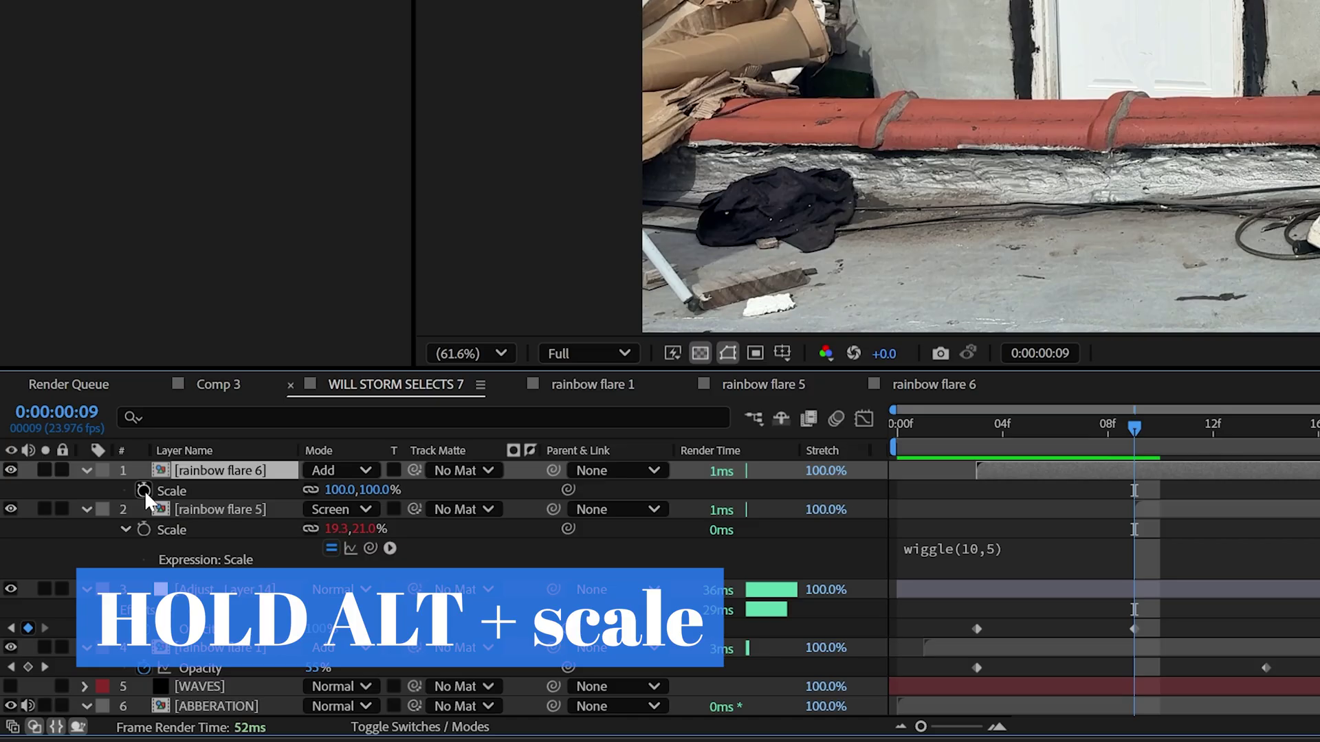
Add a wiggle expression to the rainbow flare 6 layer's Scale and preview the result.
left_click(144, 492, "alt")
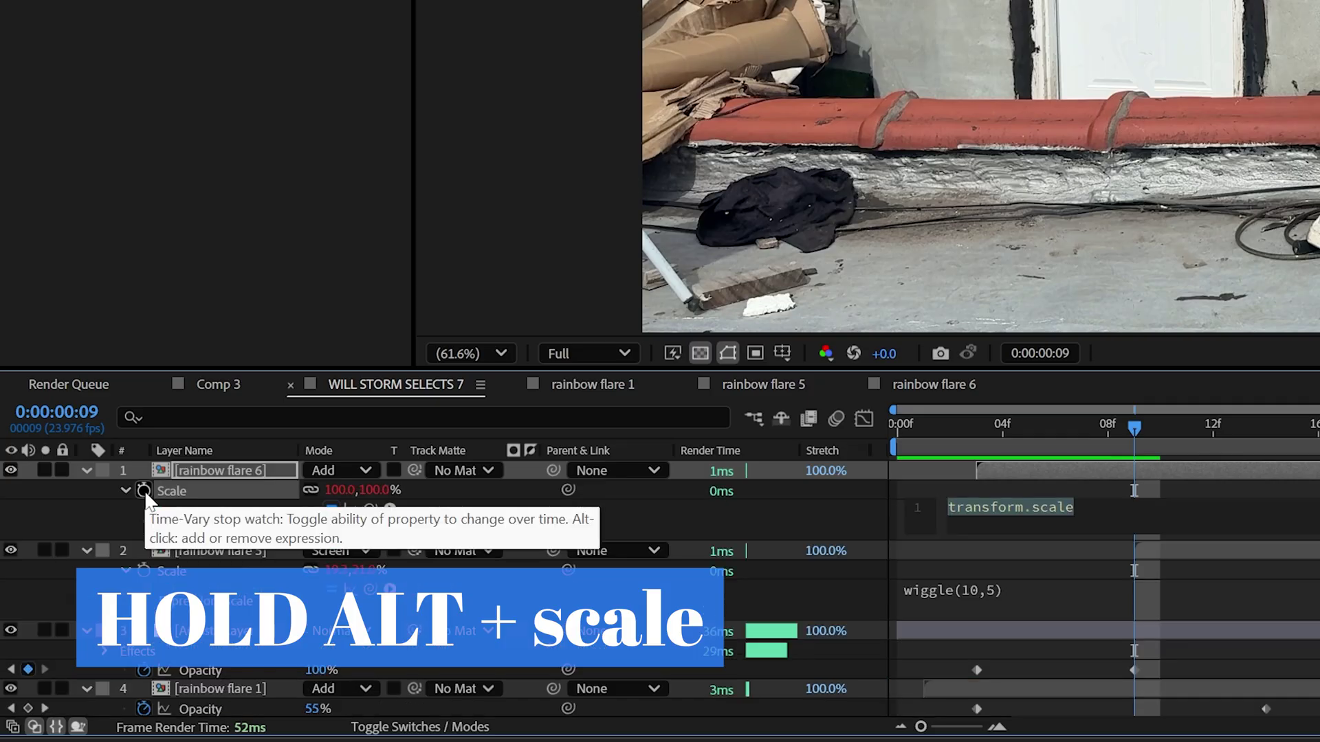
type("wigg")
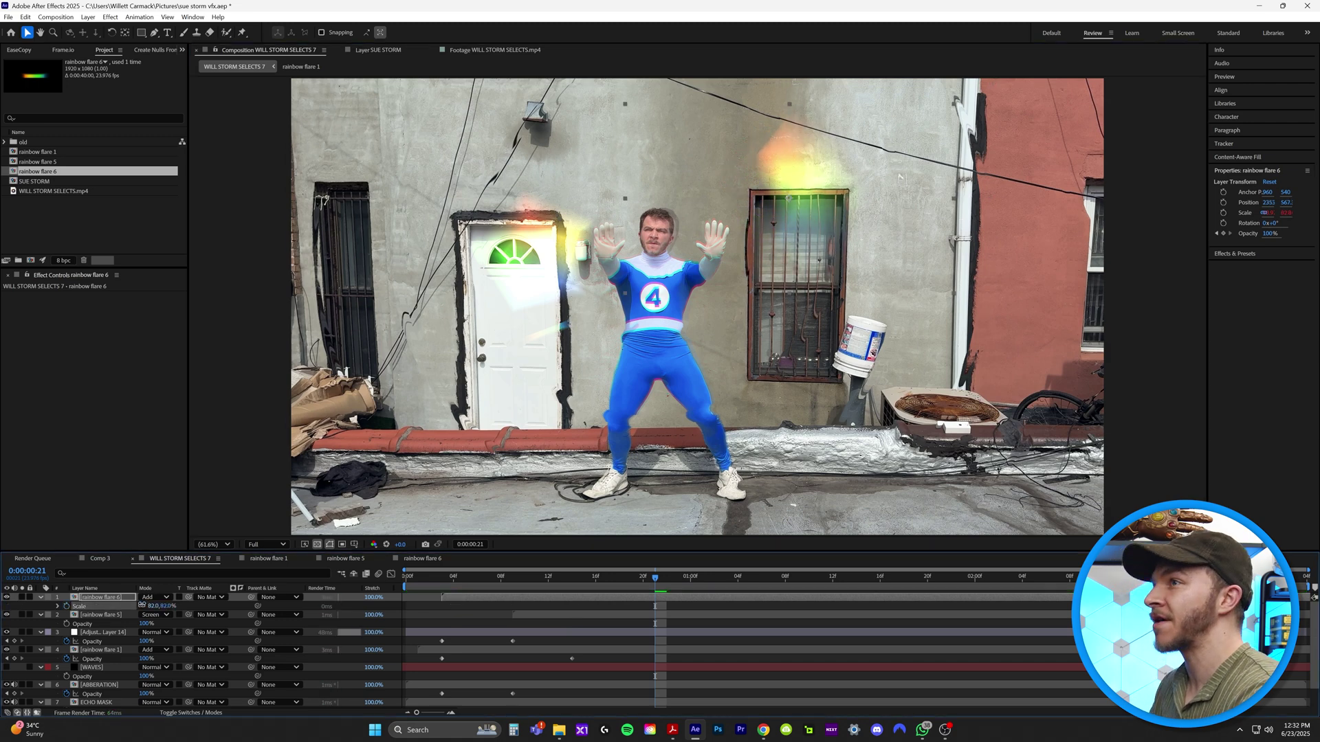
left_click(495, 585)
key("space")
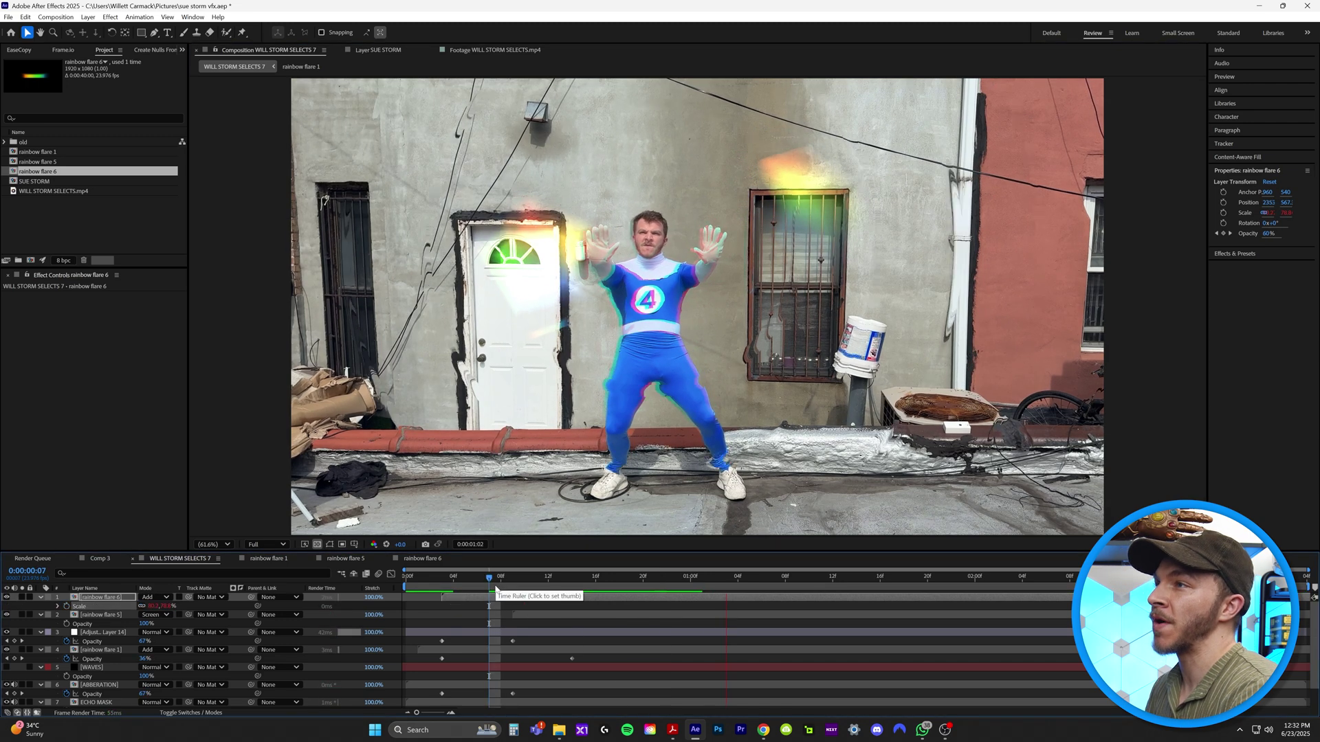
Duplicate the rainbow flare 1 layer, scale the copy to 40%, and place it between the man's shoulder and the barred window.
left_click(104, 651)
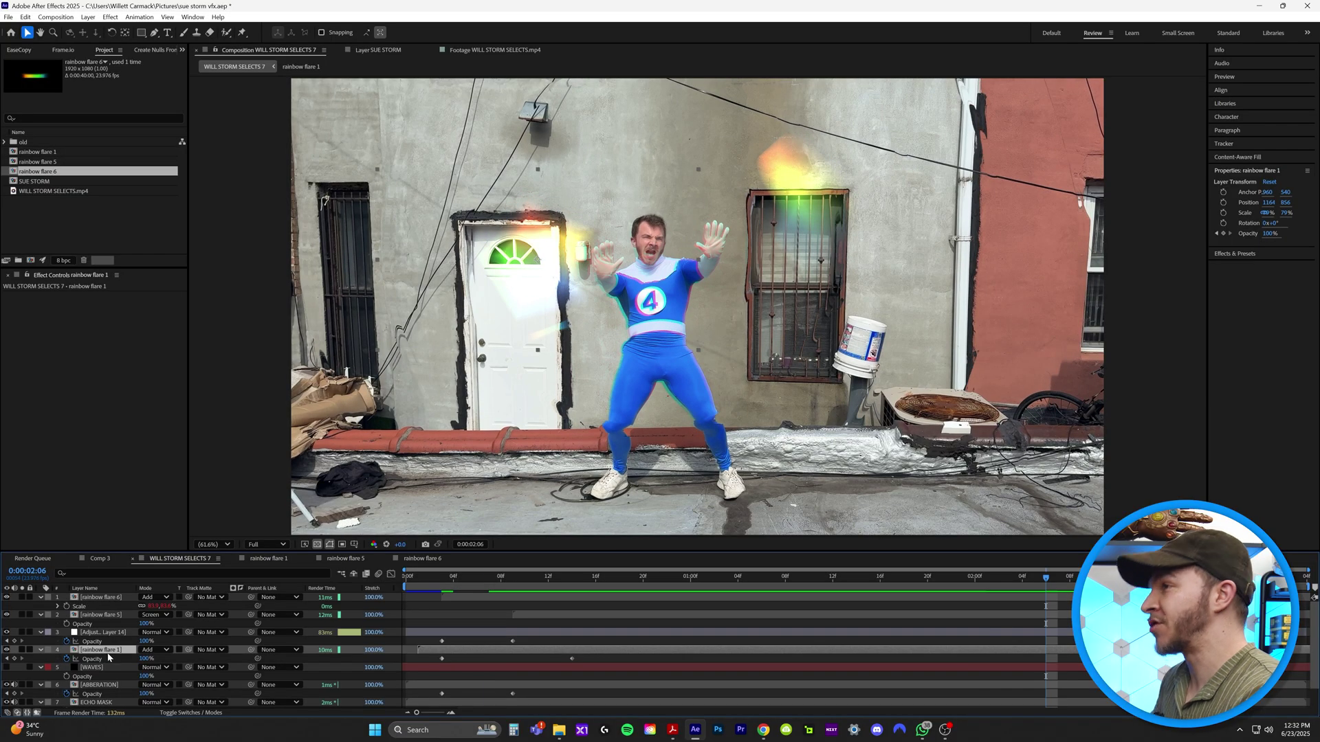
key("ctrl+d")
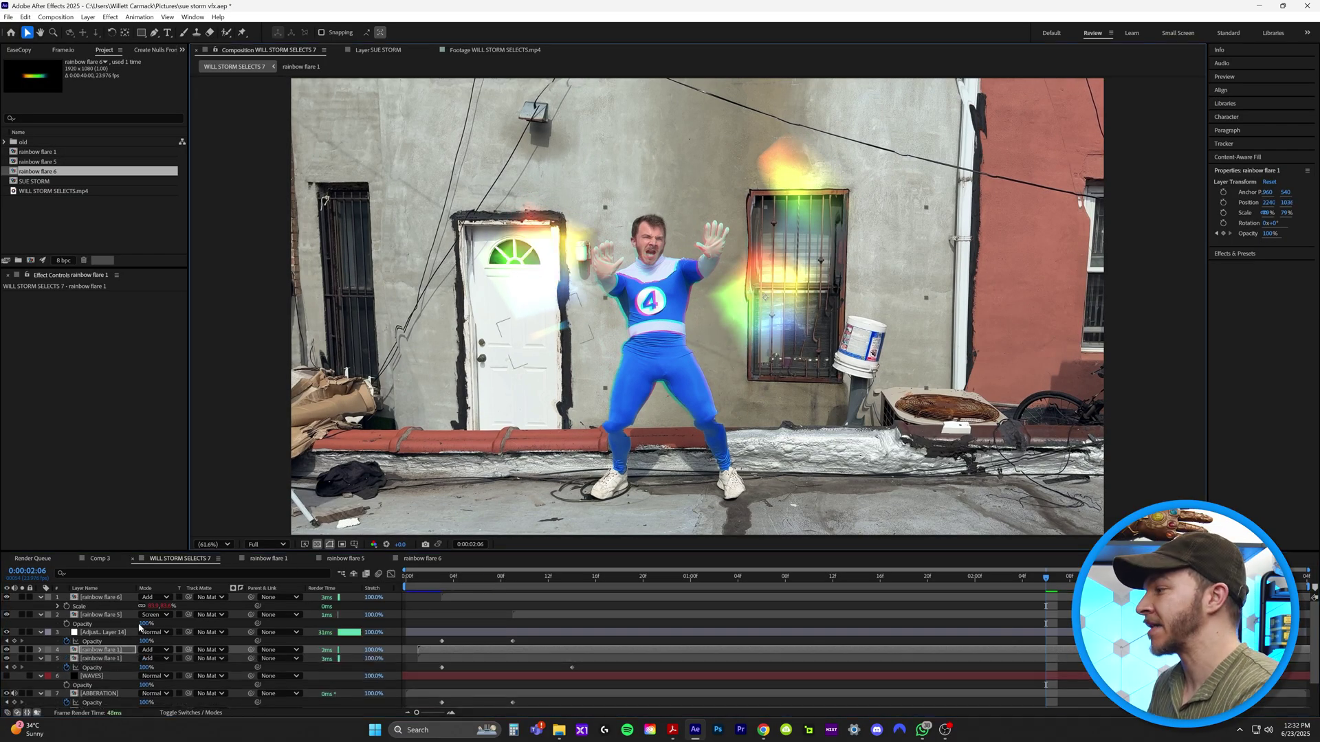
key("s")
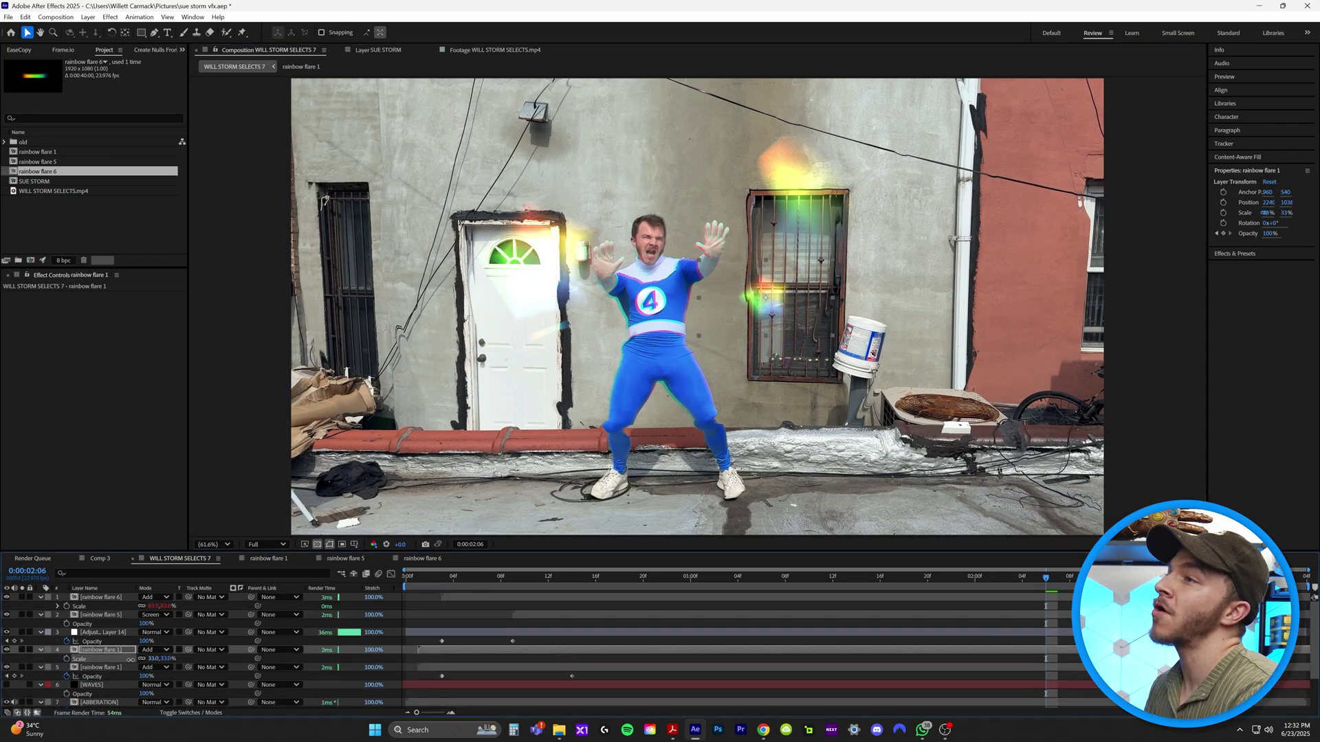
left_click_drag(761, 306, 732, 291)
Set the rainbow flare 1 copy's blending mode to Screen and preview the composition from 0:00:00:04.
left_click(155, 650)
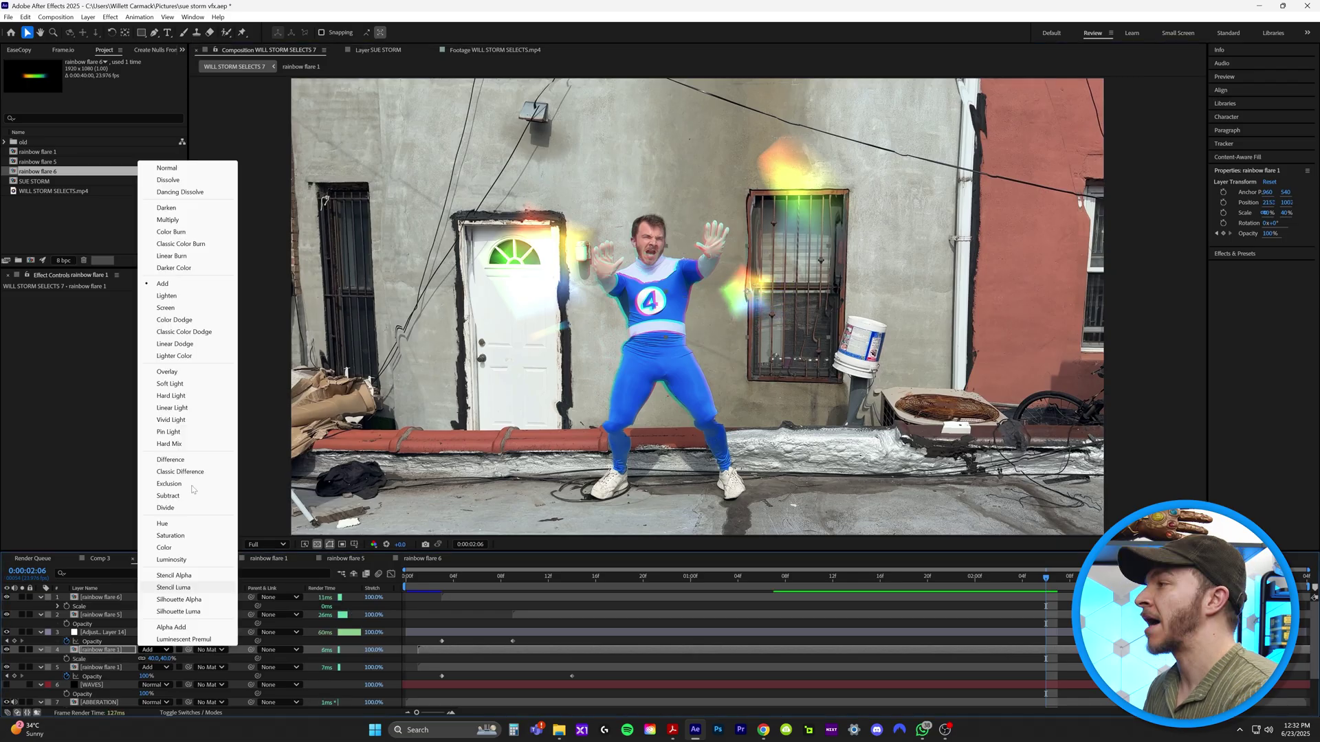
left_click(165, 308)
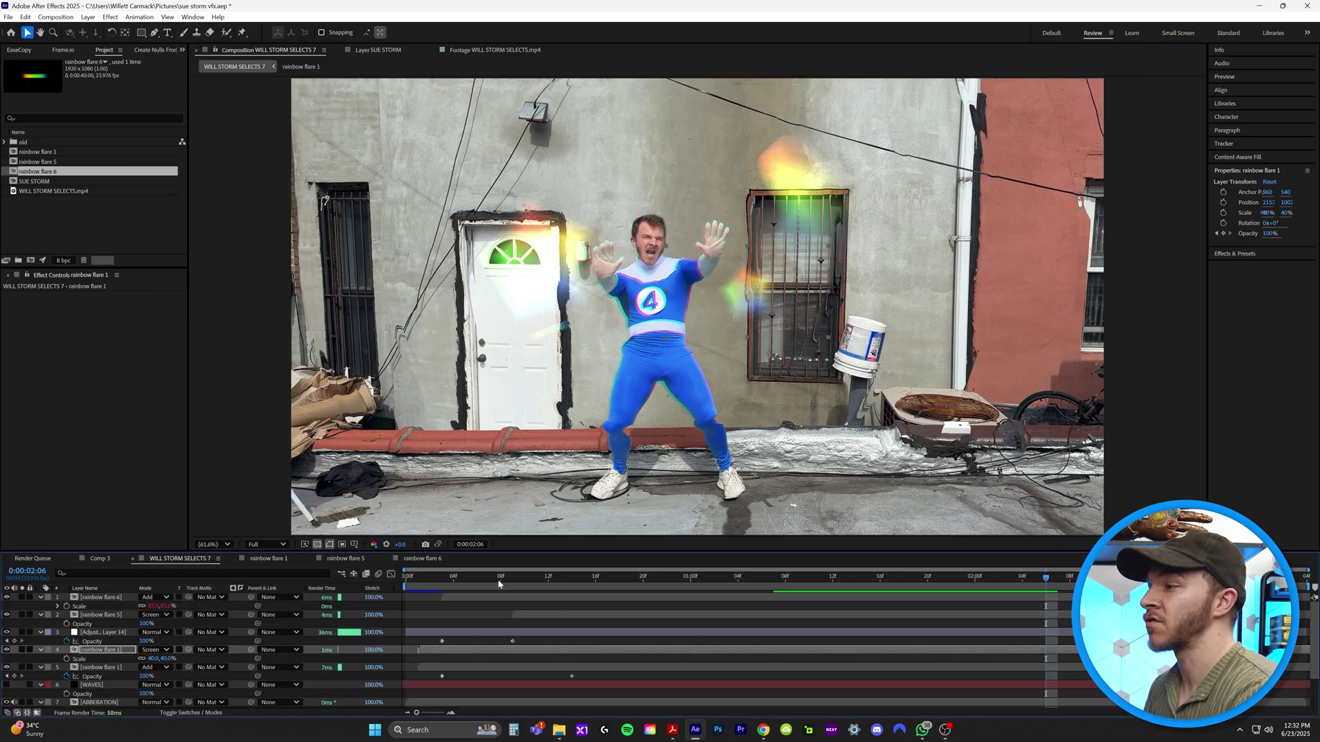
left_click(454, 578)
key("space")
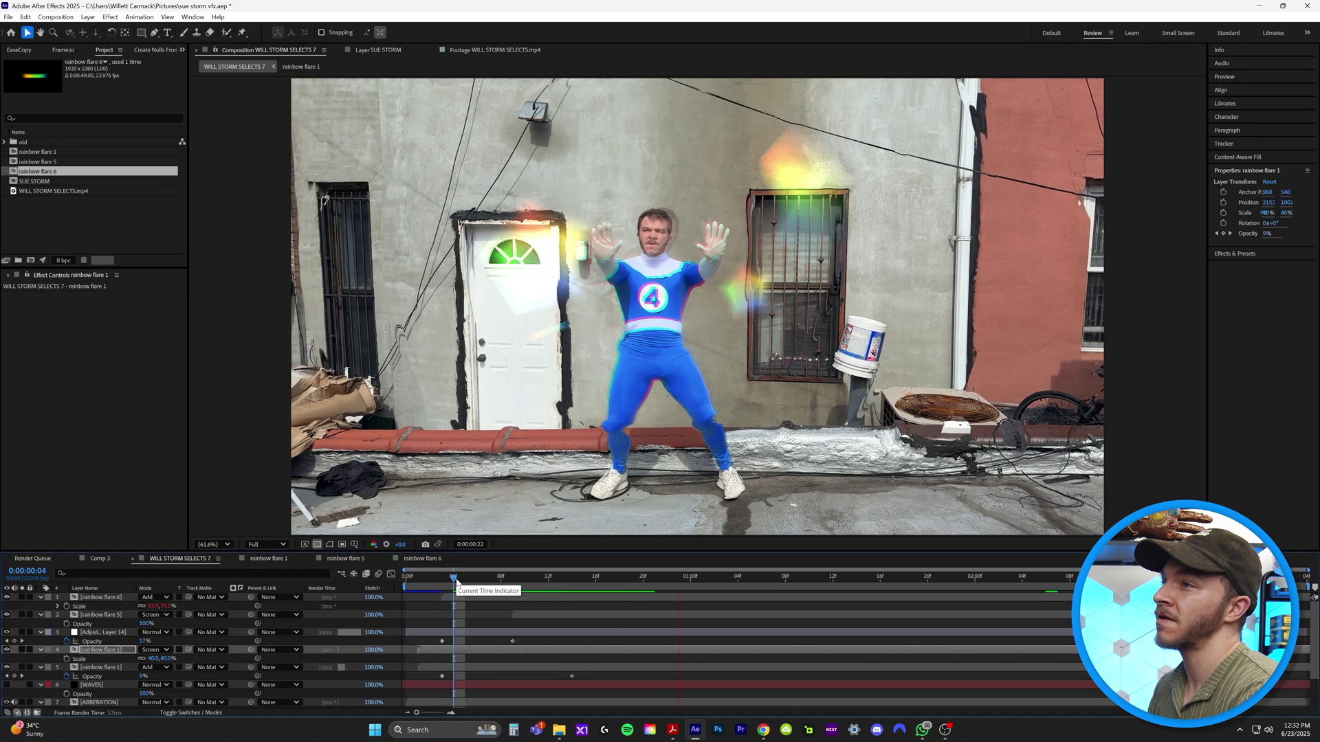
Duplicate the rainbow flare 6 layer, rotate the copy and place it above the man's head, and check it at 0:00:00:06.
left_click(100, 599)
key("ctrl+d")
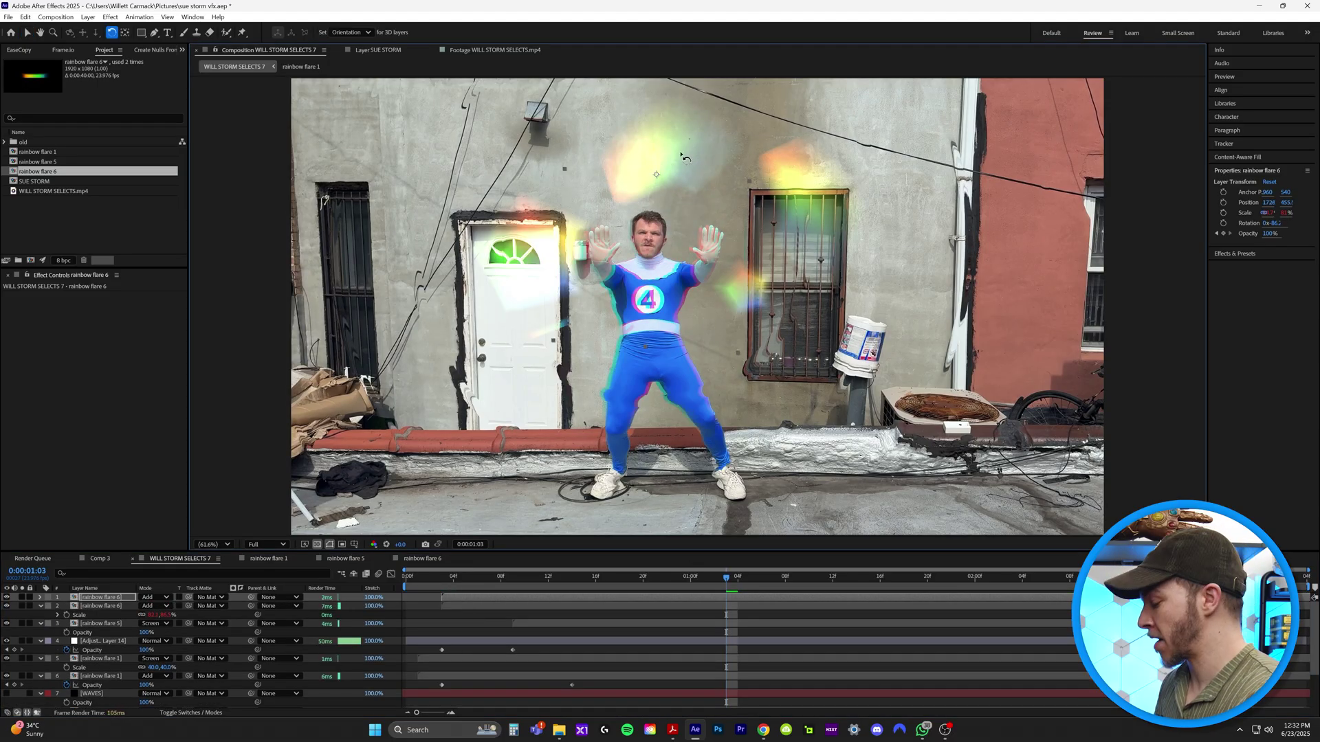
left_click(478, 581)
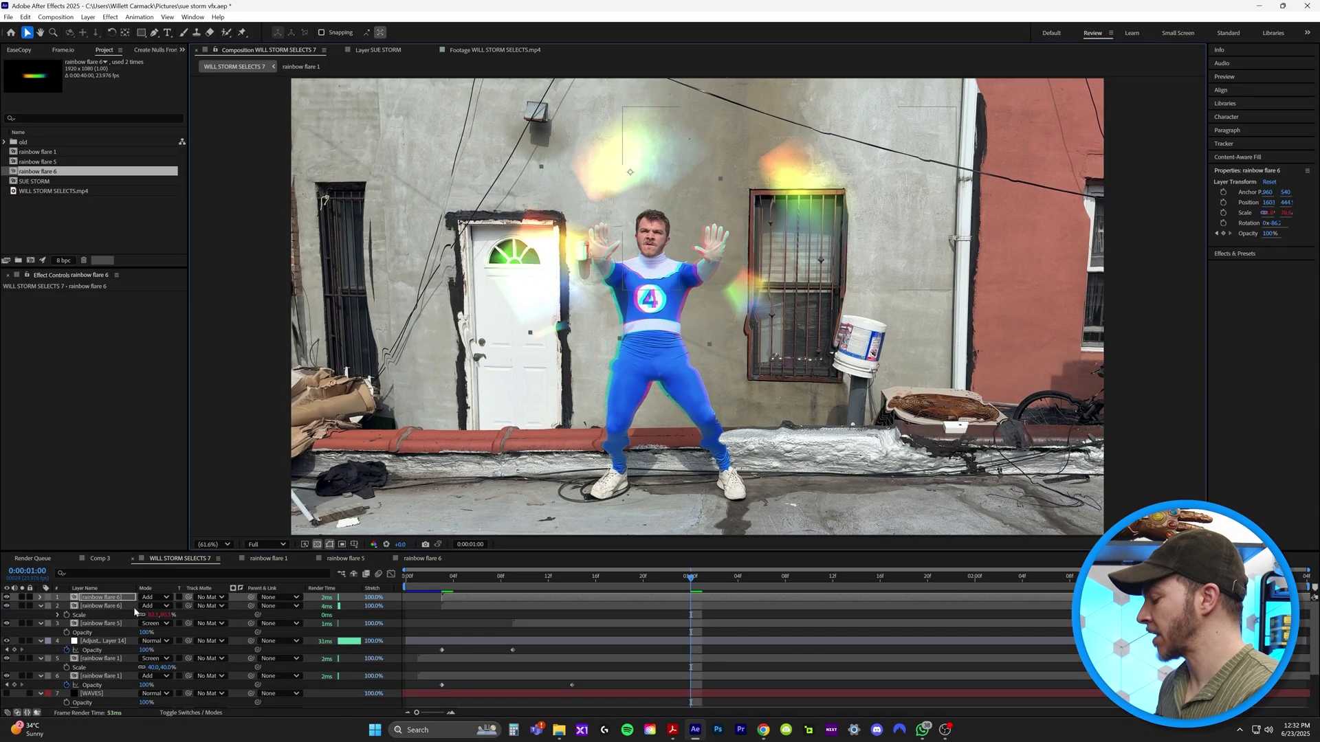
Adjust the scale of the duplicated rainbow flare 6 and rainbow flare 5 layers.
key("s")
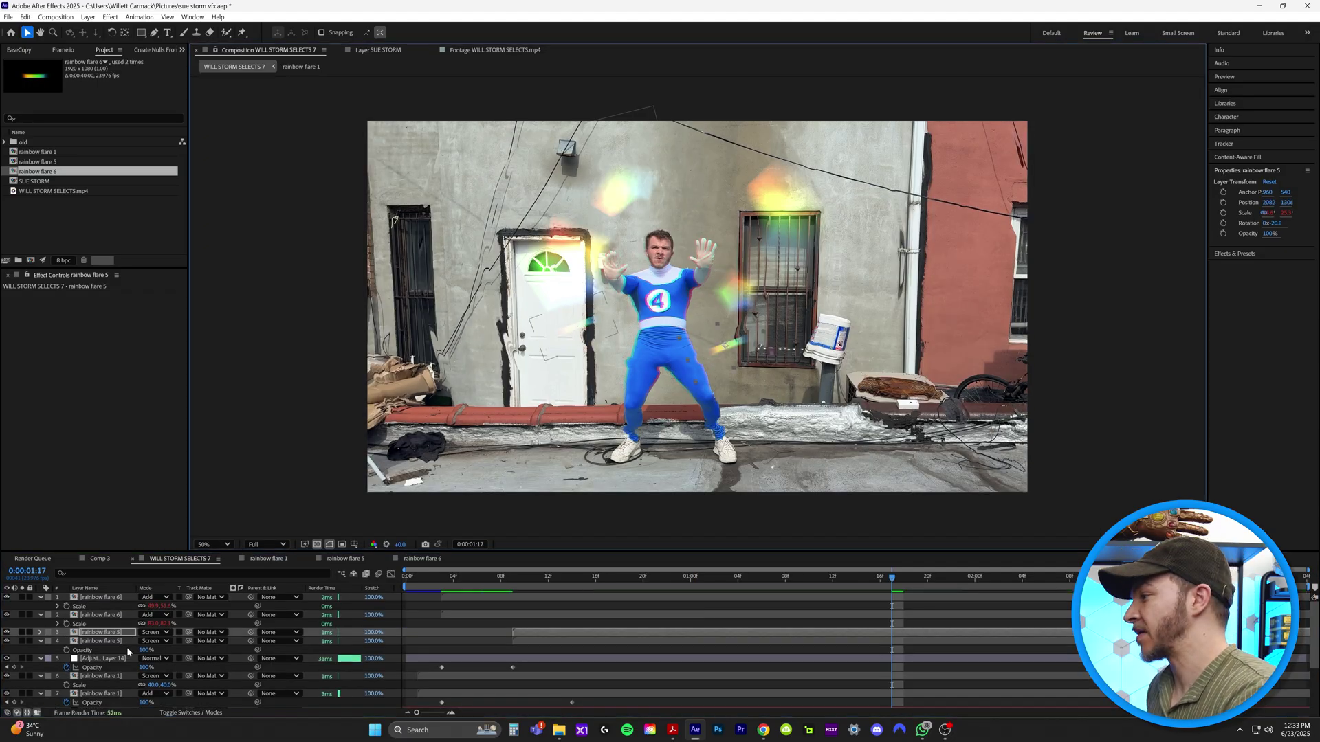
key("s")
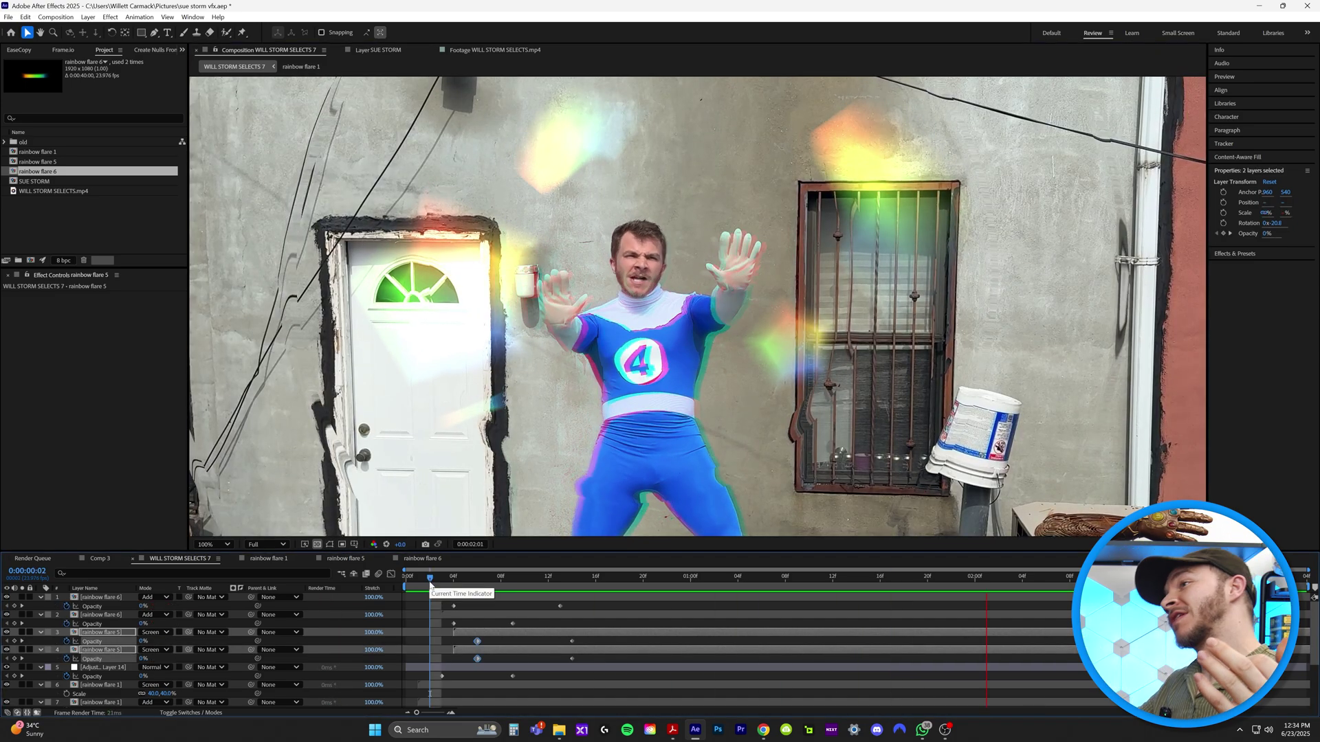
Switch to the browser and look through the vintage magazine site and Squarespace's online stores and invoicing pages.
scroll(650, 308, "up", 1)
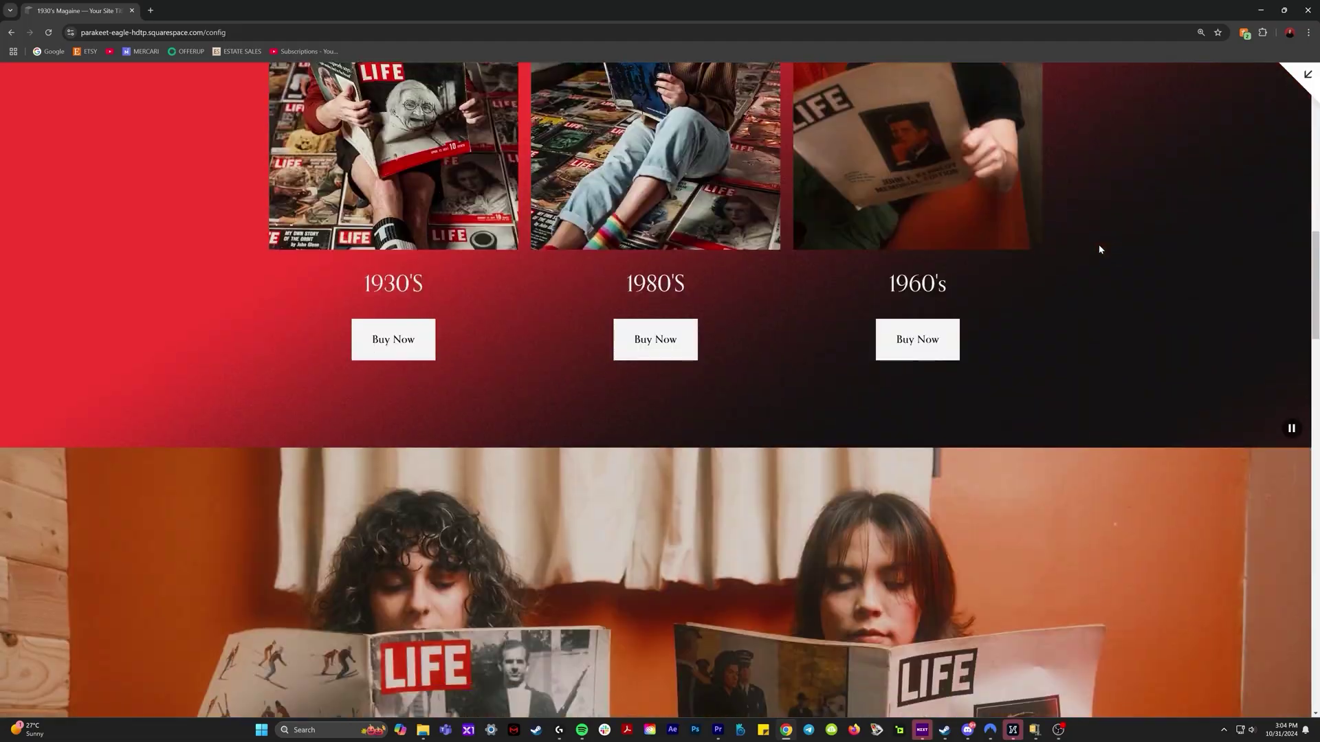
scroll(1098, 246, "down", 2)
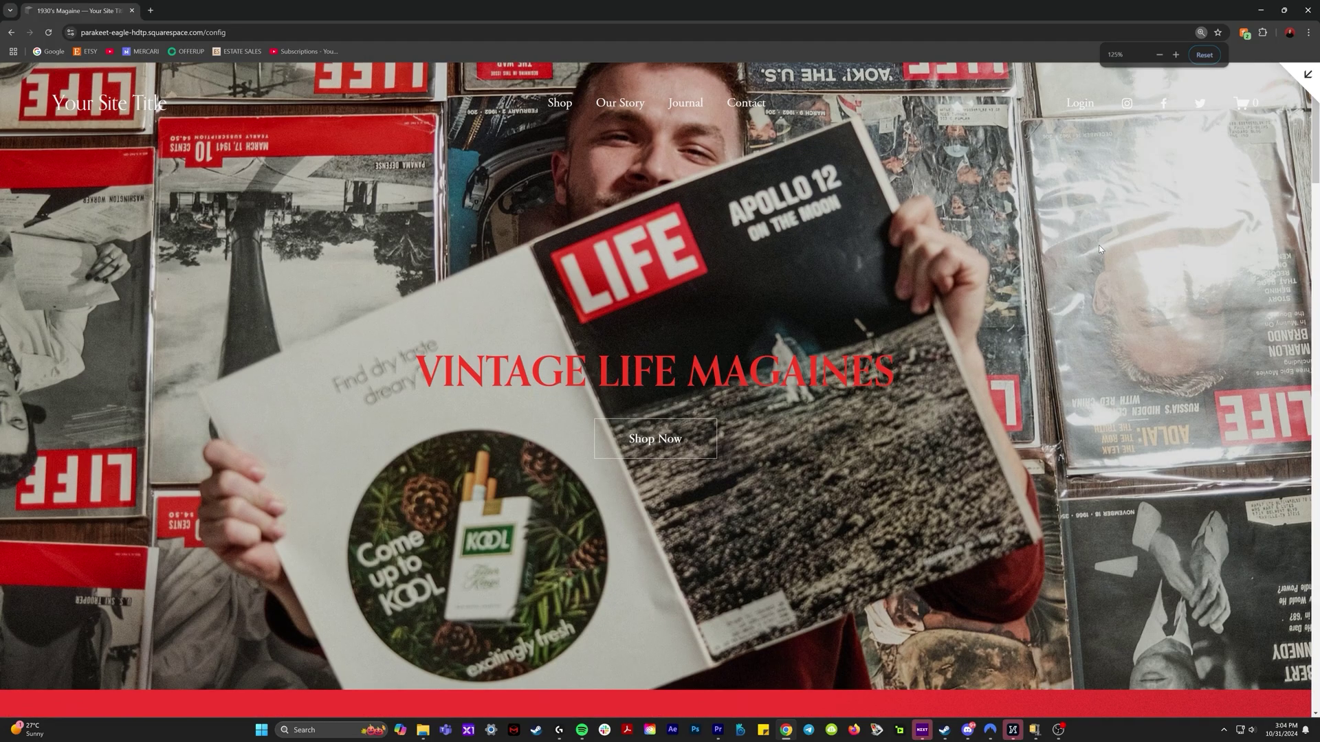
scroll(1099, 250, "down", 3)
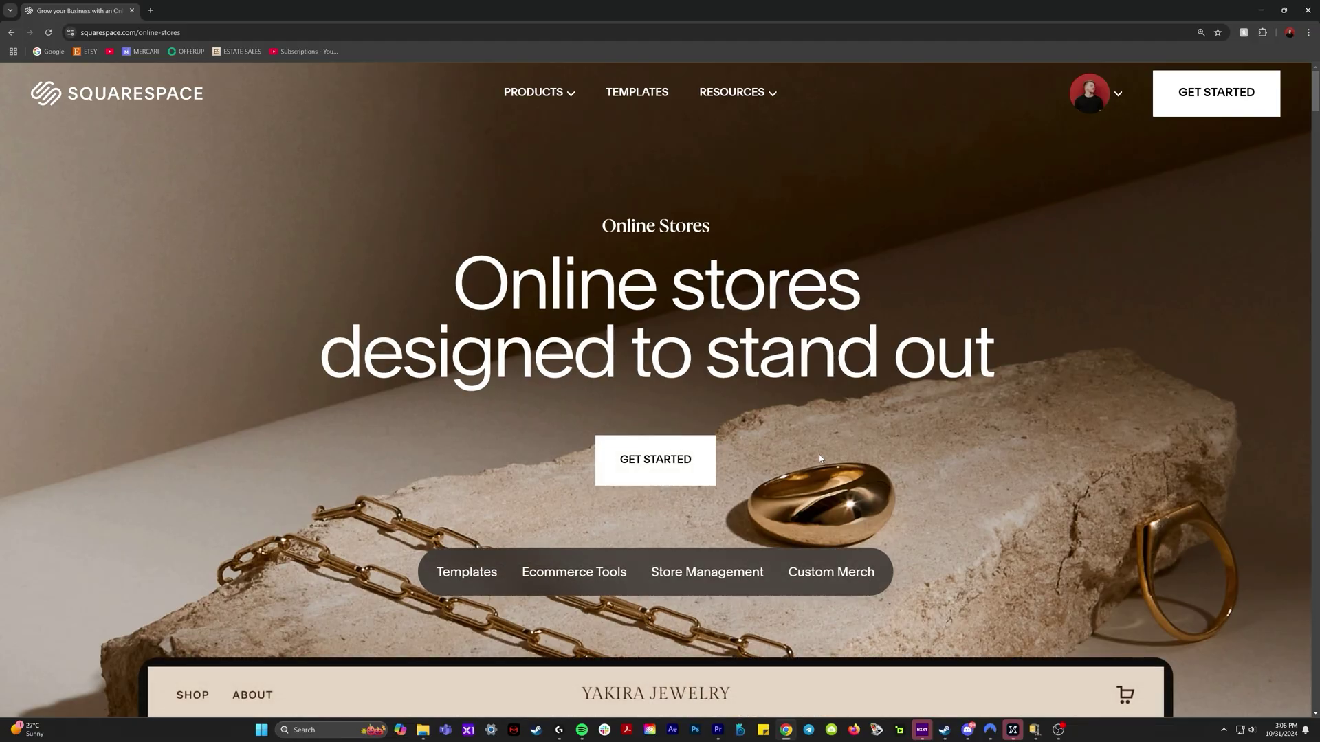
scroll(1136, 479, "down", 7)
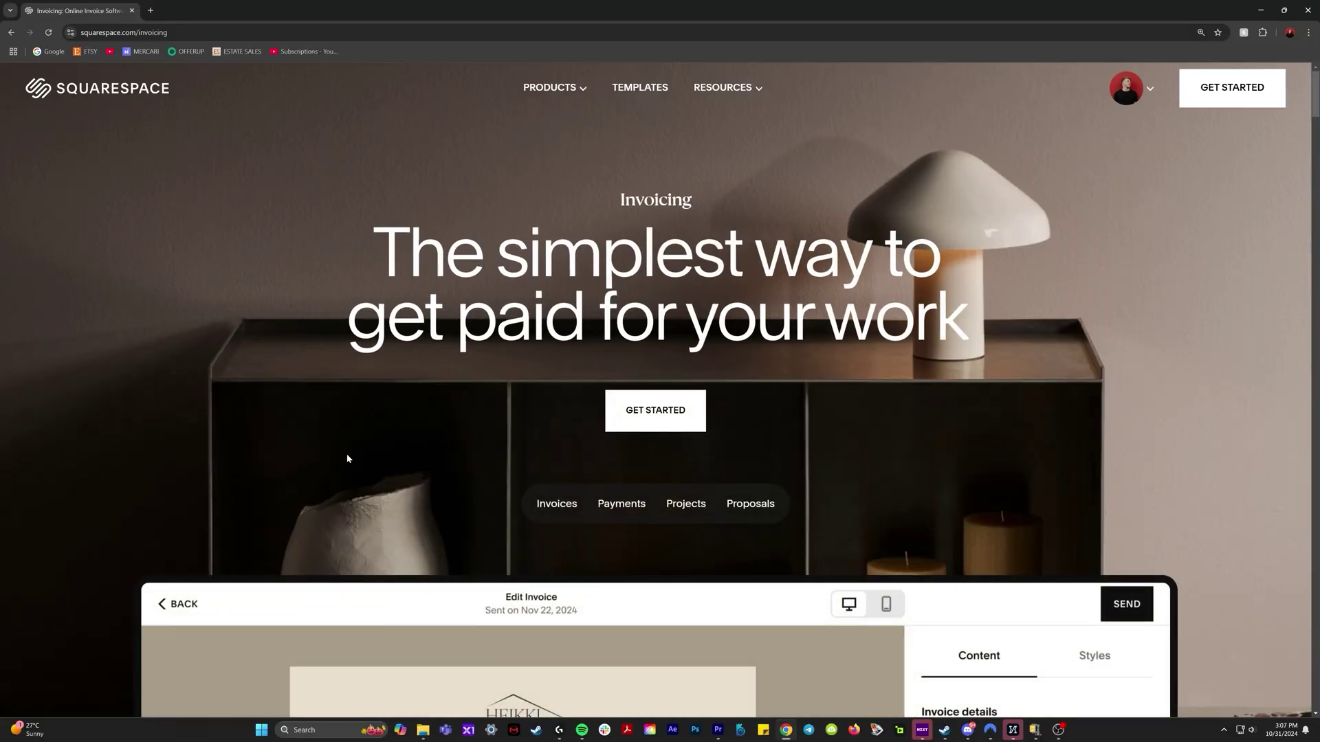
scroll(348, 459, "down", 4)
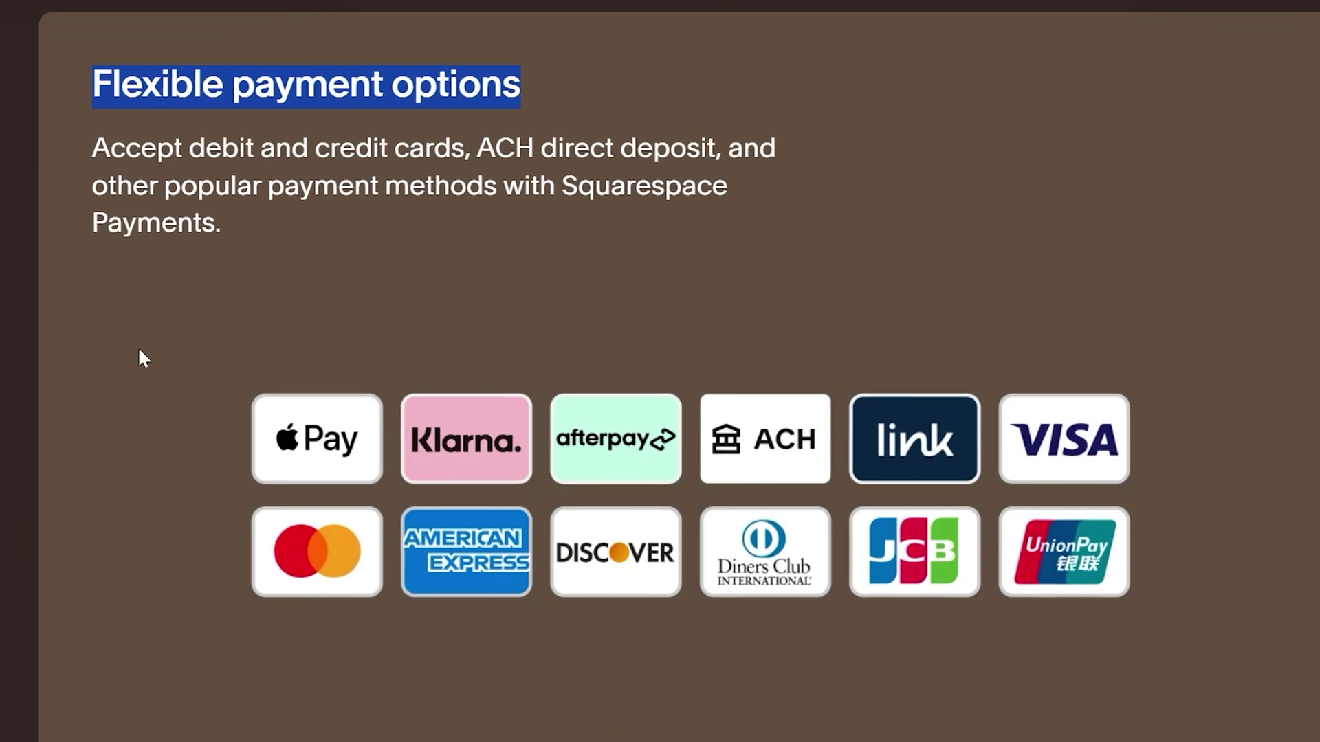